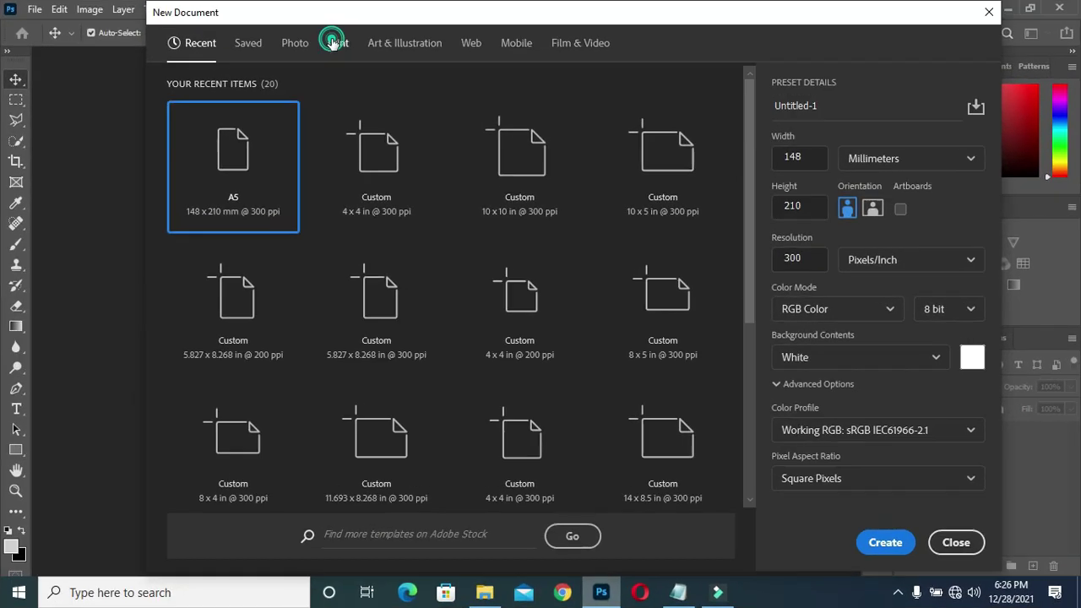
Create a new A5 portrait print document with its size shown in inches.
click(334, 44)
click(376, 325)
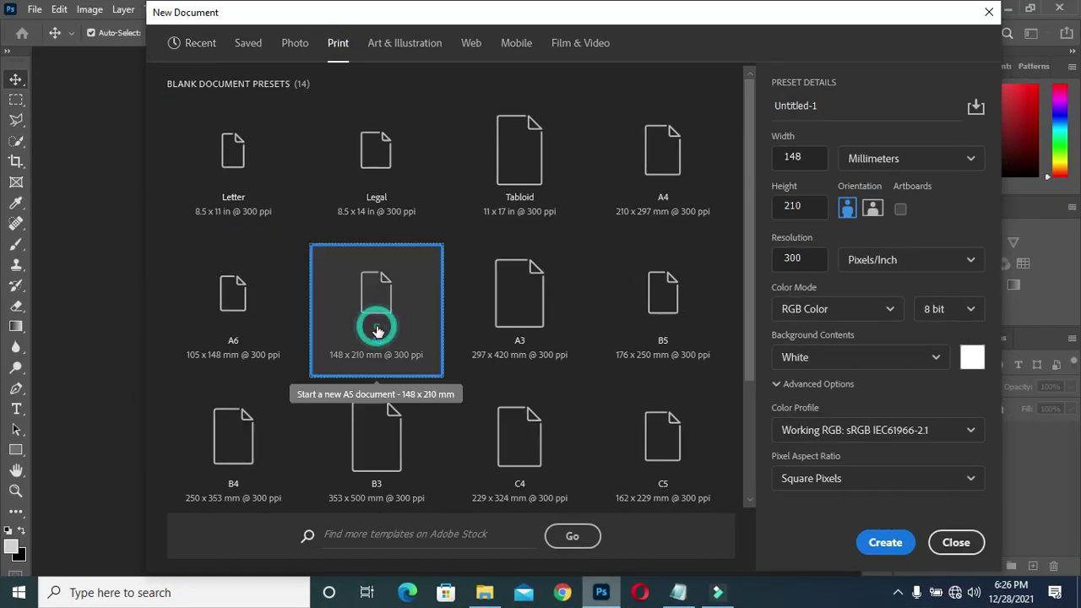
click(883, 159)
click(870, 212)
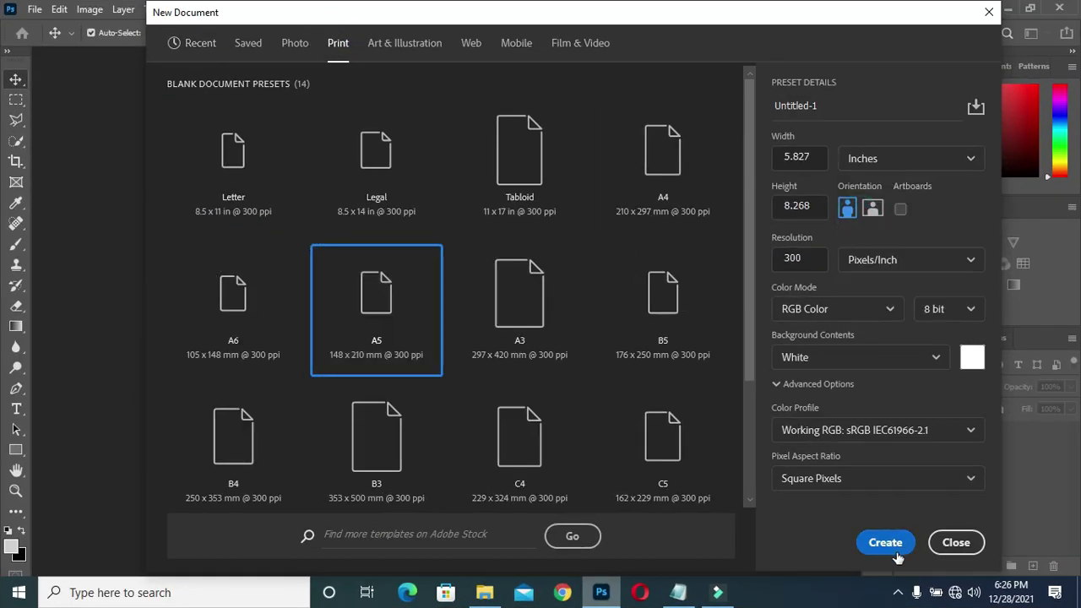
click(886, 545)
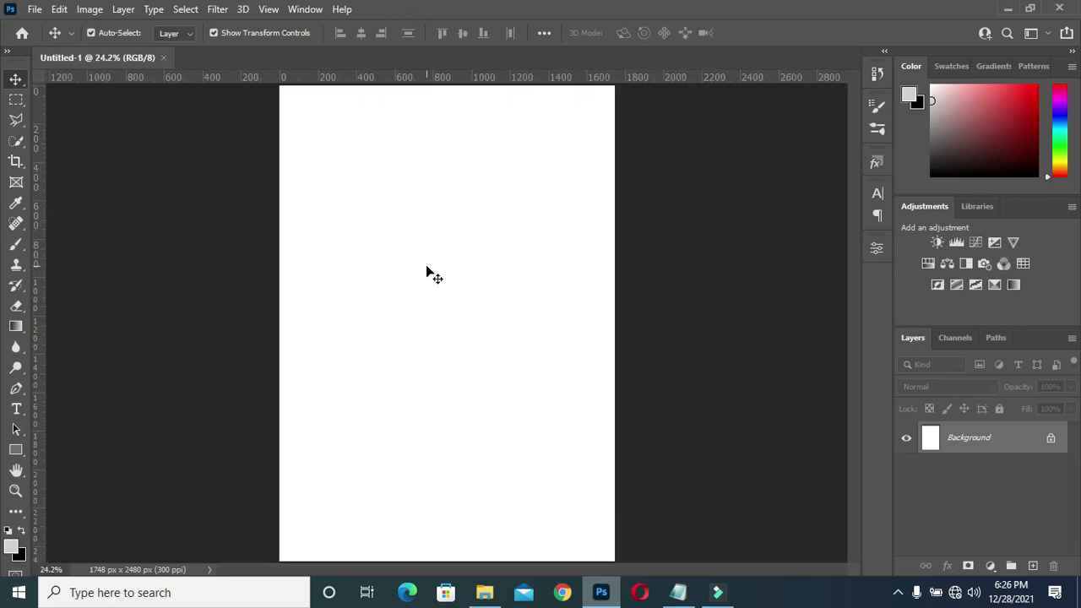
key(ctrl+plus)
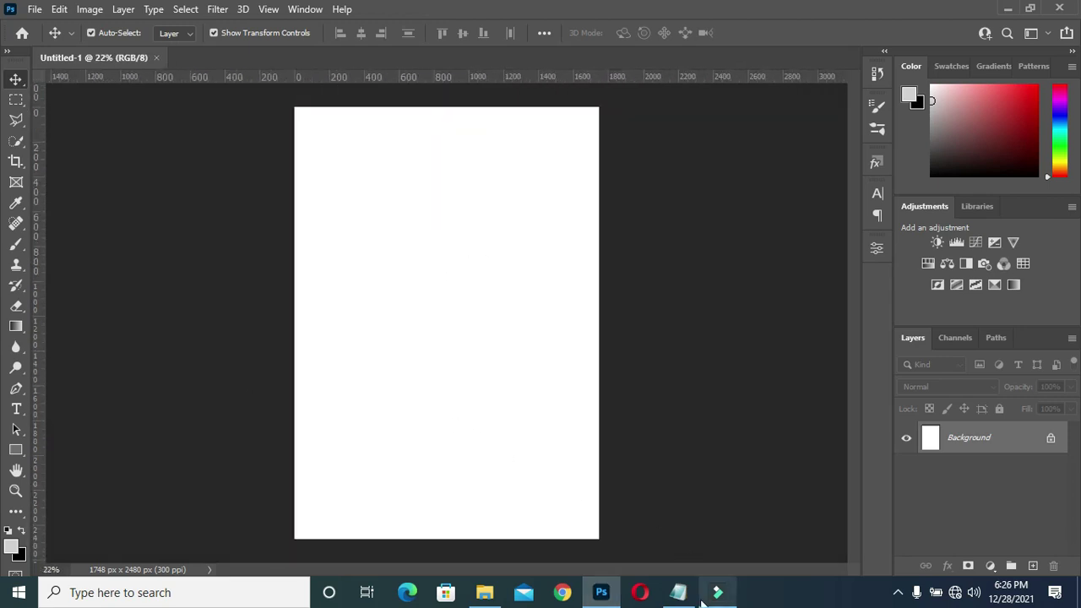
Add a Solid Color fill layer using the hex 00332c copied from the notes.
click(678, 592)
drag(292, 124, 251, 124)
key(ctrl+c)
right_click(266, 128)
click(336, 200)
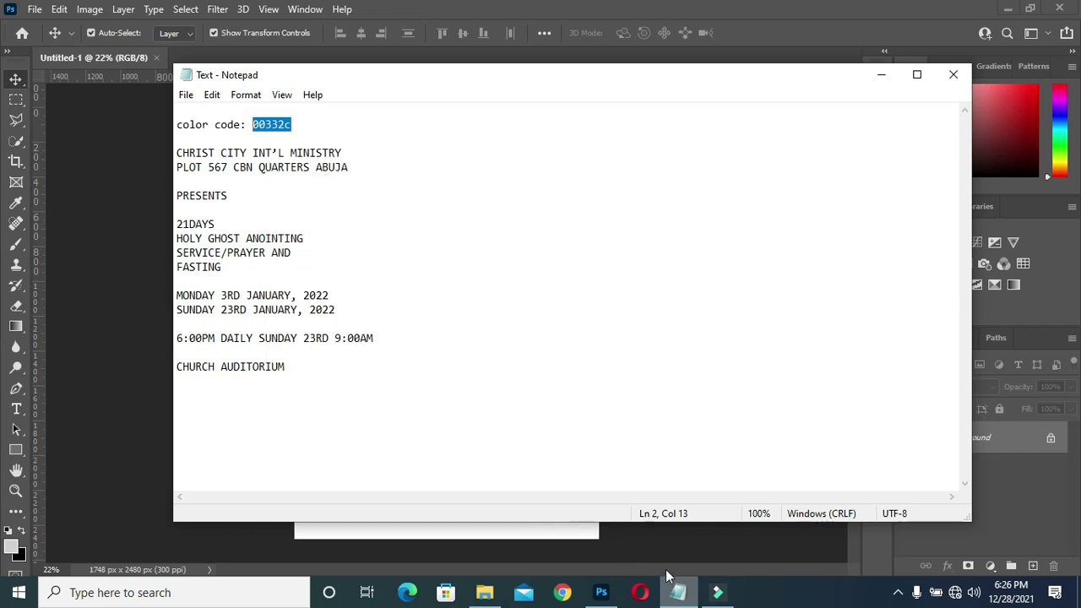
click(679, 592)
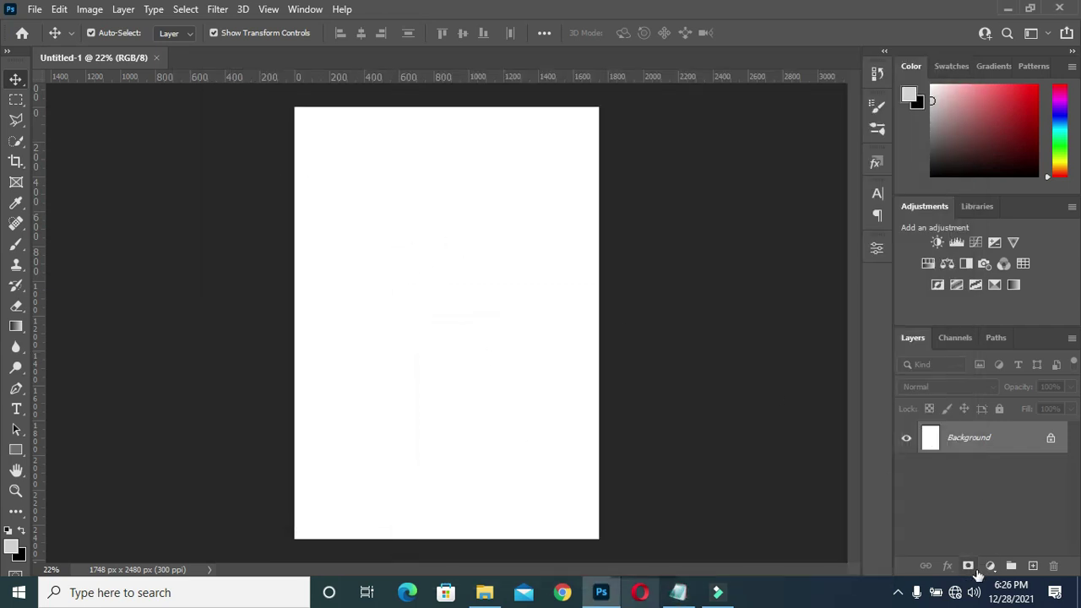
click(990, 565)
click(950, 292)
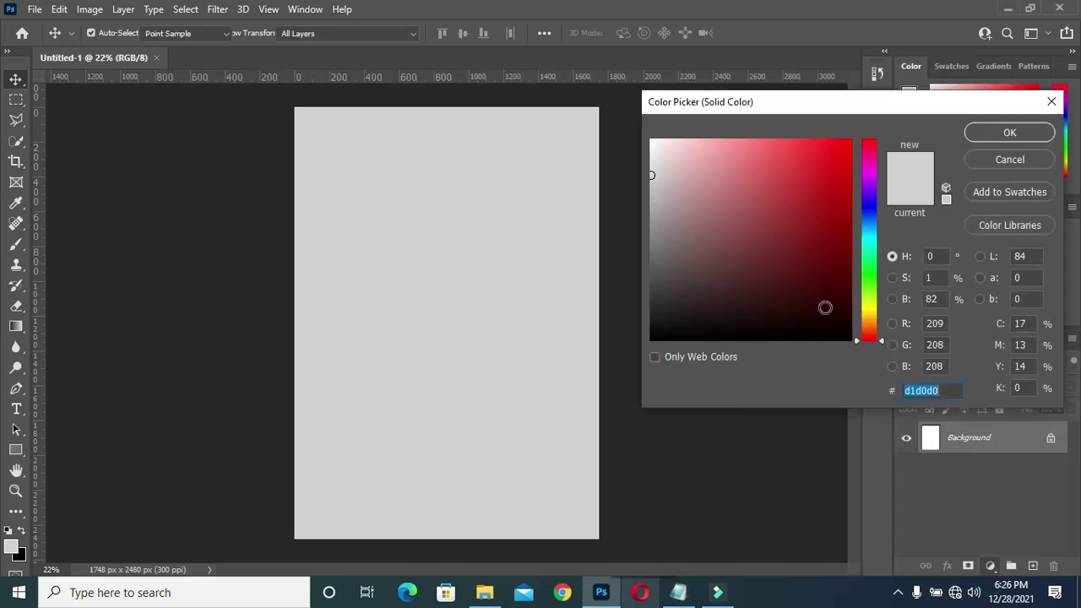
key(ctrl+v)
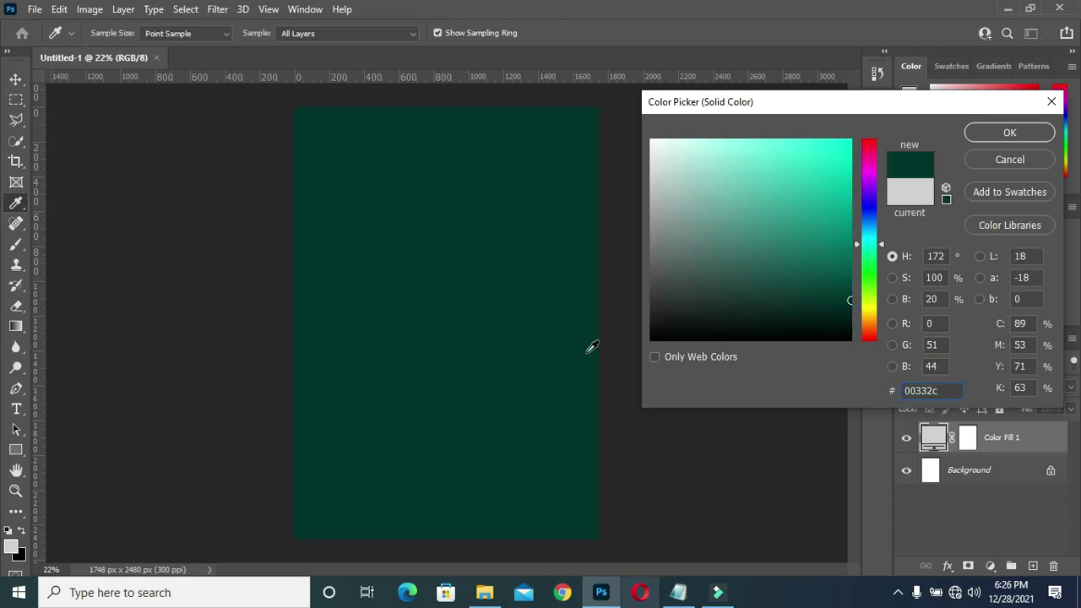
click(1002, 133)
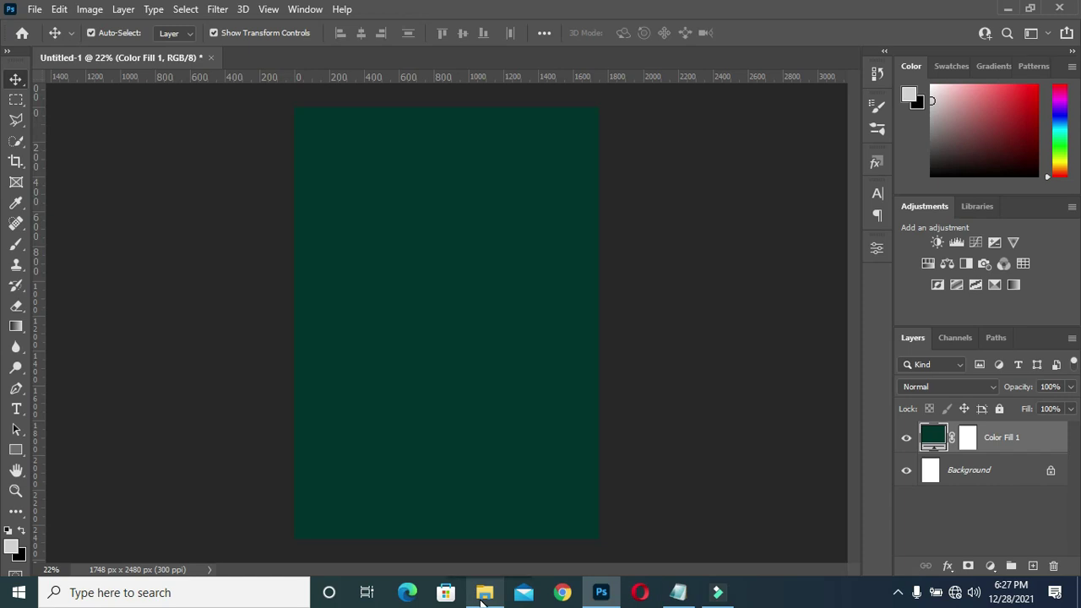
click(482, 595)
click(486, 380)
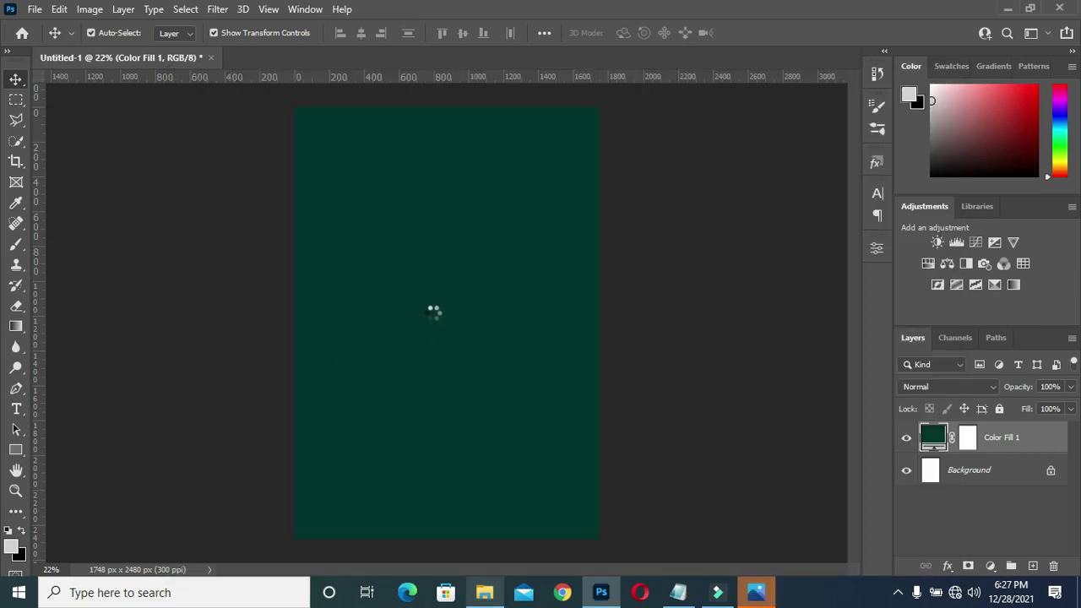
Place the oil-drop photo and enlarge it to span the page width.
drag(435, 301, 438, 349)
key(Return)
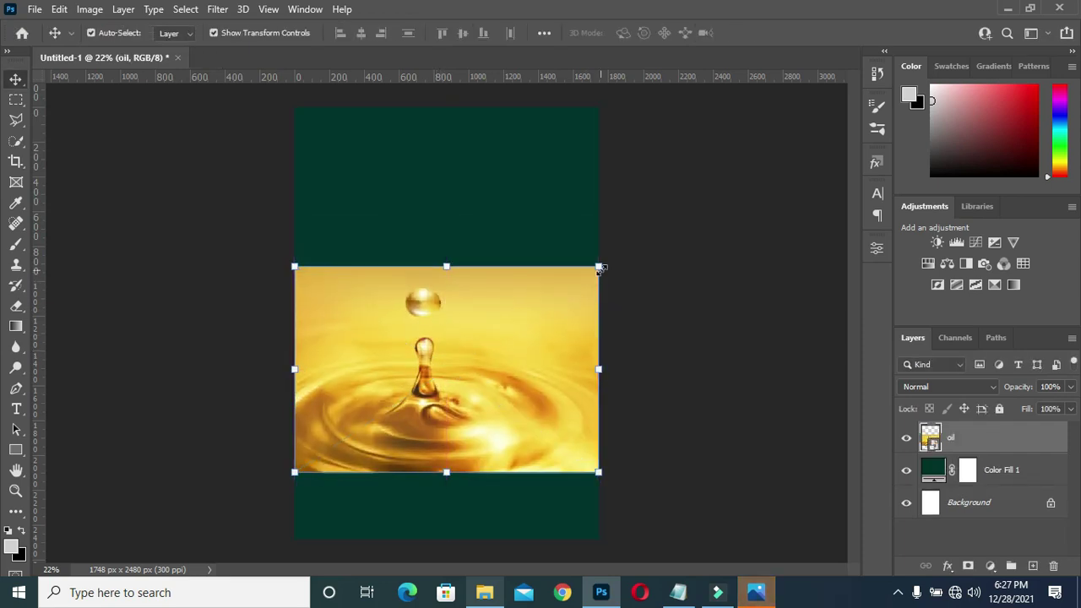
drag(598, 267, 625, 254)
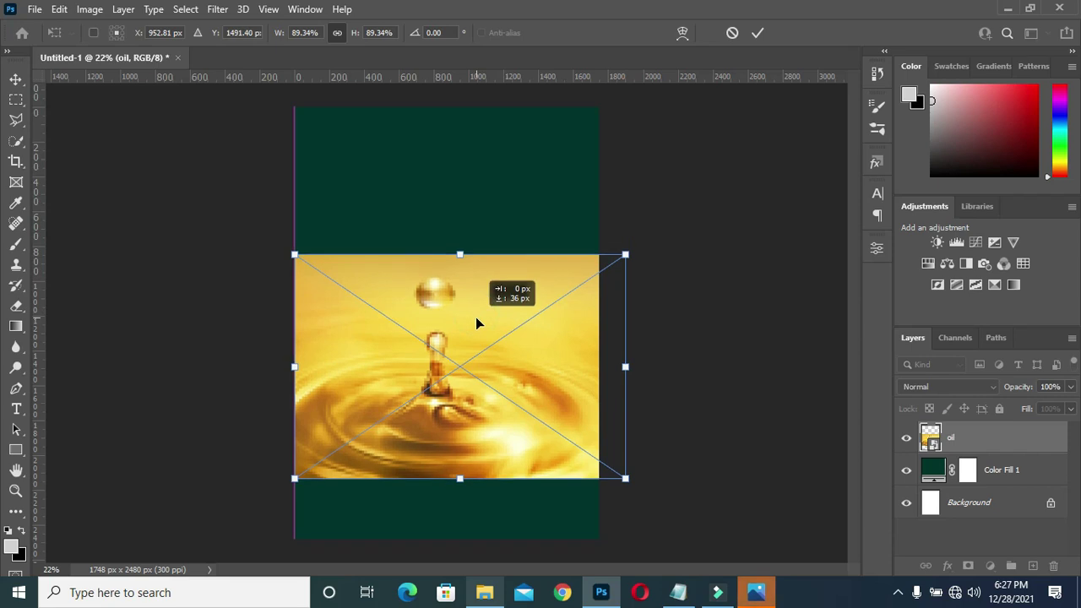
key(Return)
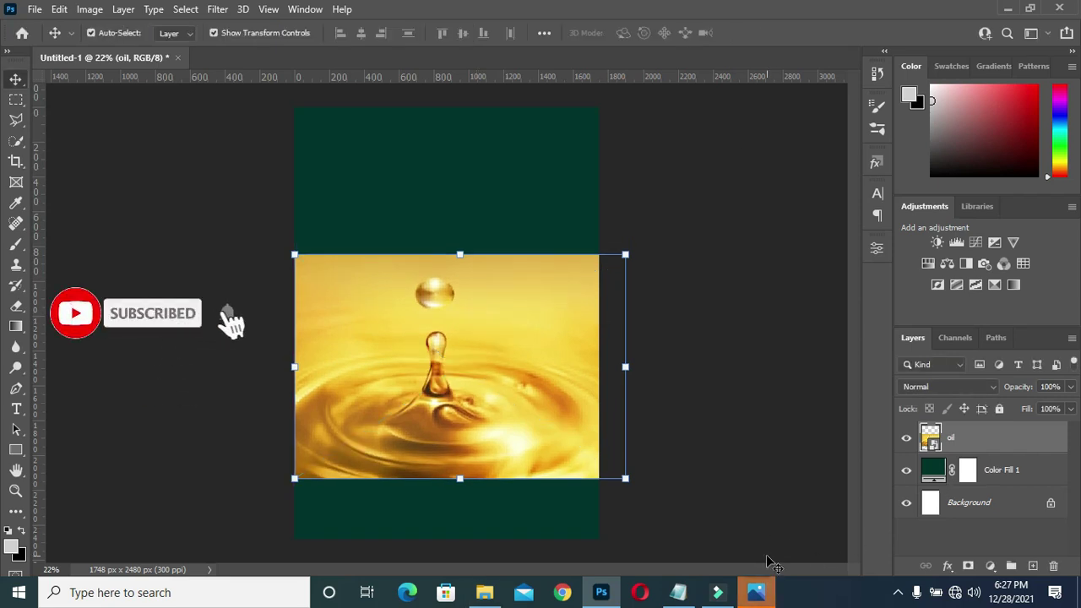
click(576, 292)
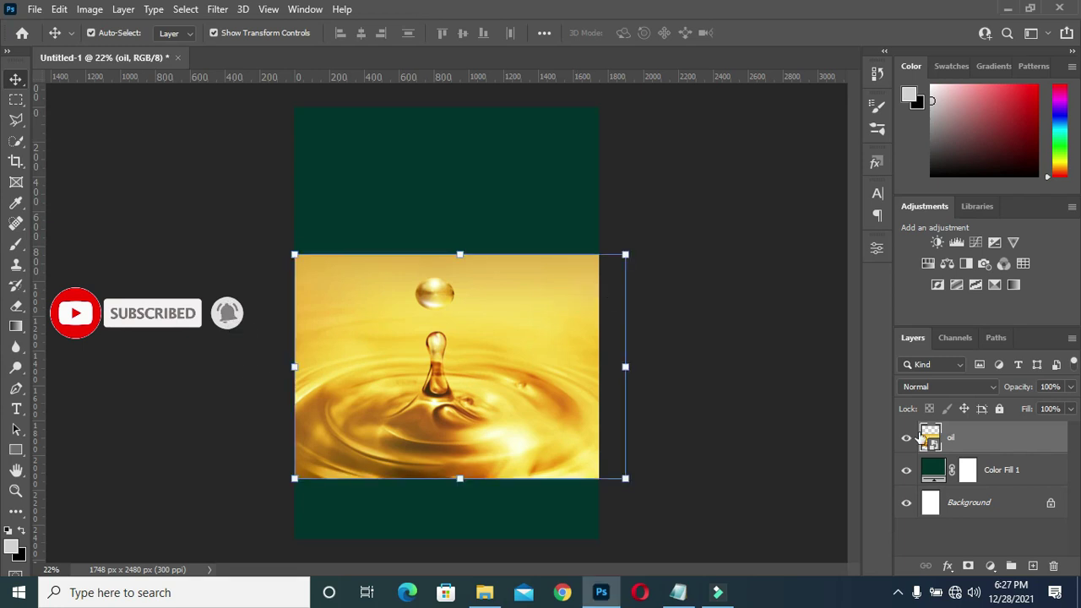
Mask the oil photo and brush away its top and bottom edges.
click(969, 566)
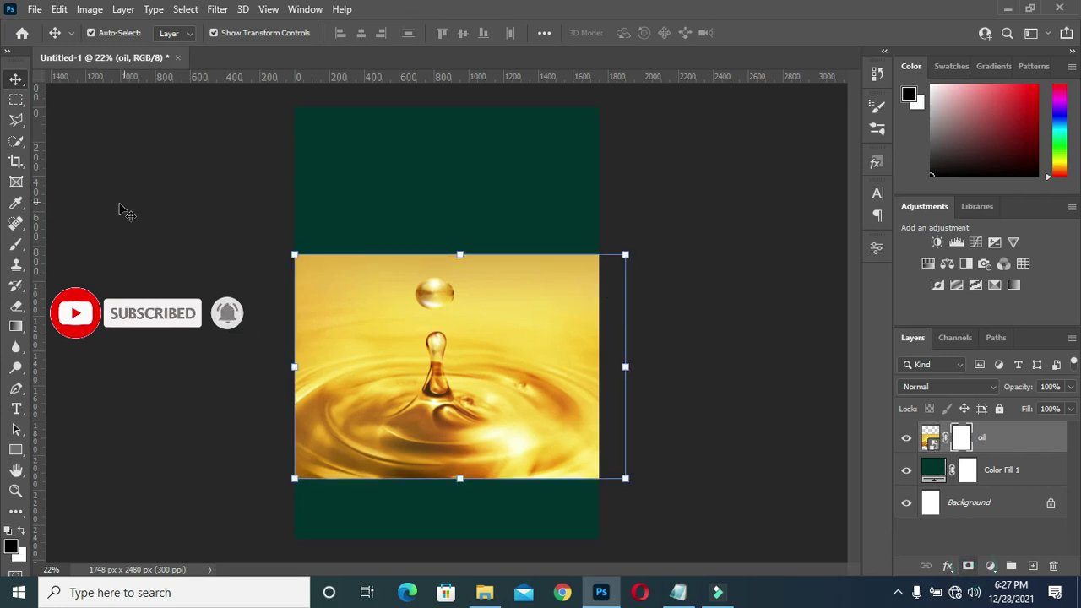
click(31, 247)
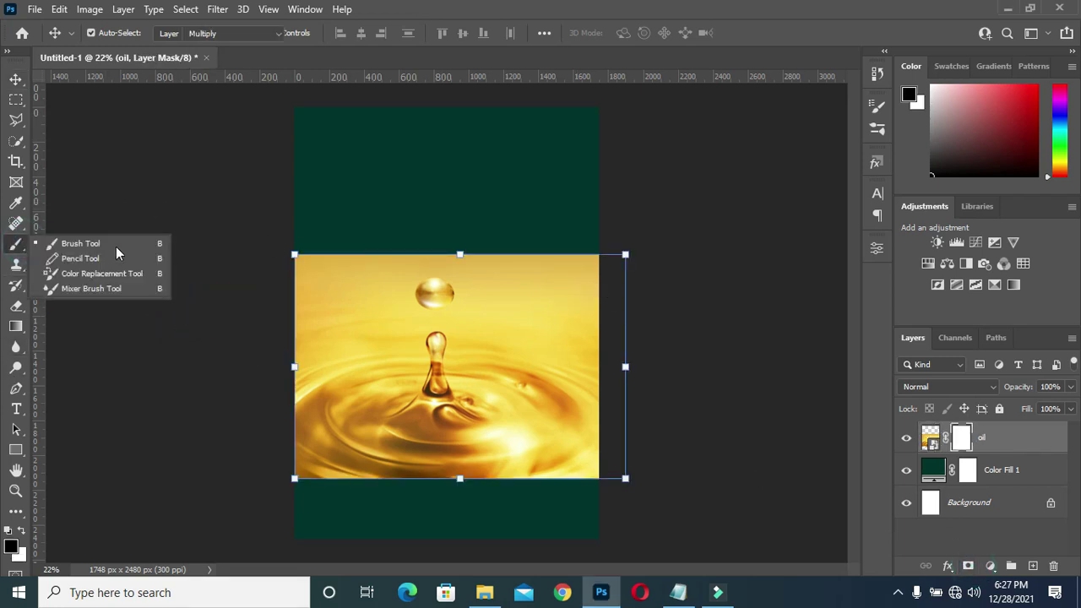
click(286, 226)
mouse_move(319, 234)
mouse_down()
mouse_move(630, 232)
mouse_move(285, 234)
mouse_move(413, 225)
mouse_move(615, 239)
mouse_up()
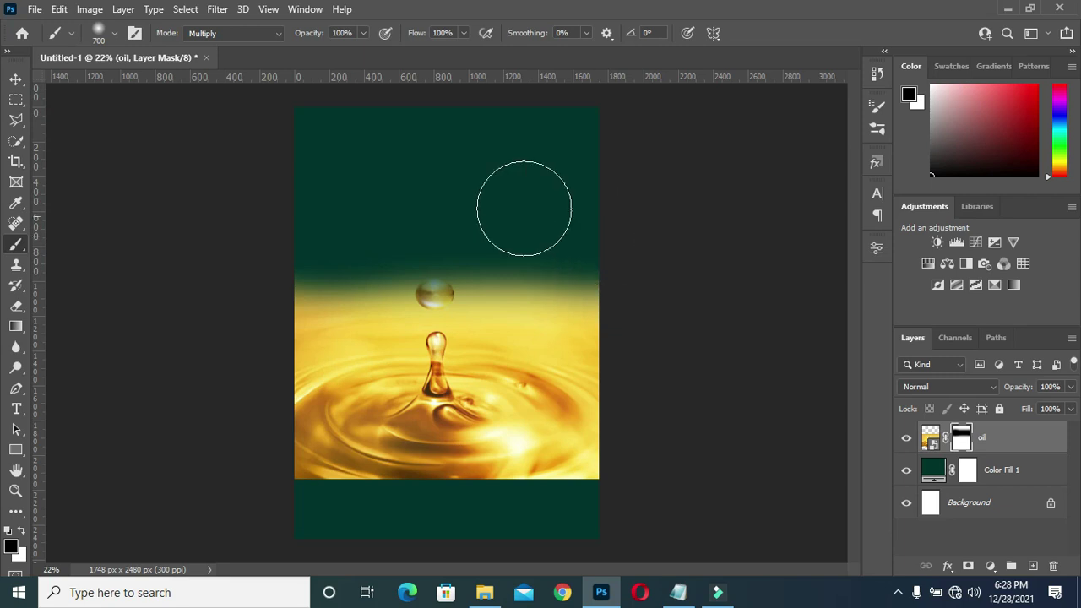
mouse_move(280, 486)
mouse_down()
mouse_move(662, 512)
mouse_move(512, 495)
mouse_move(248, 492)
mouse_move(639, 521)
mouse_move(612, 475)
mouse_move(637, 261)
mouse_move(316, 244)
mouse_move(451, 250)
mouse_up()
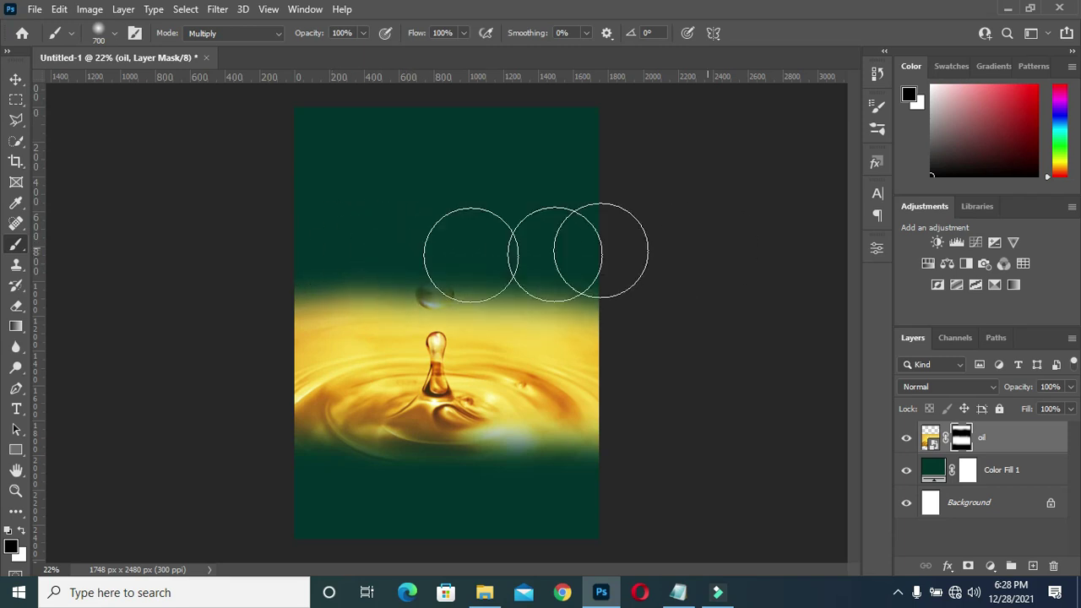
Set the oil photo layer to Luminosity blend at 35% opacity.
click(17, 77)
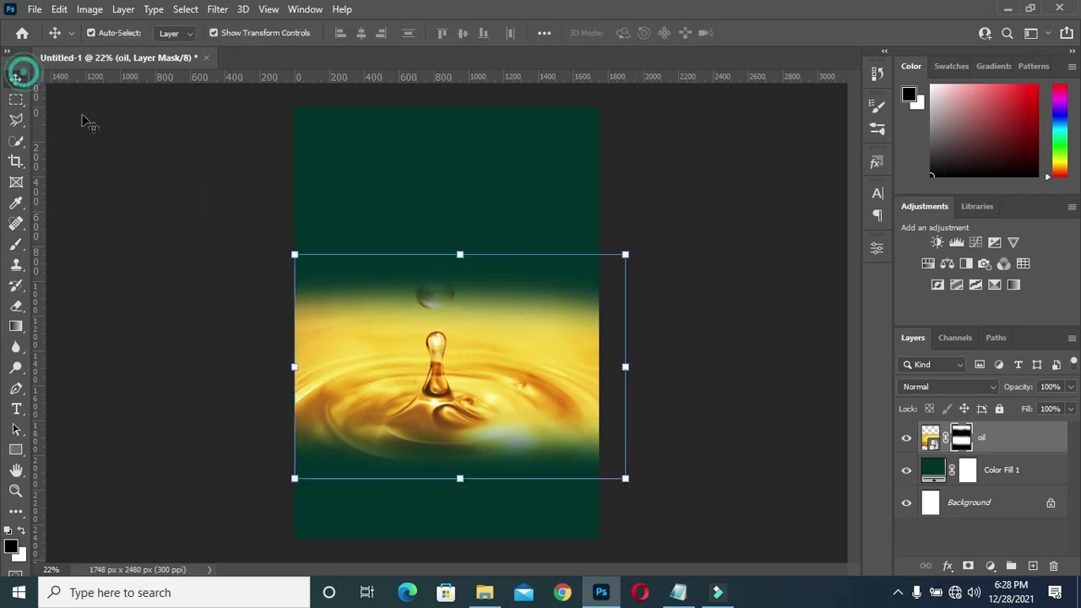
click(946, 387)
click(931, 561)
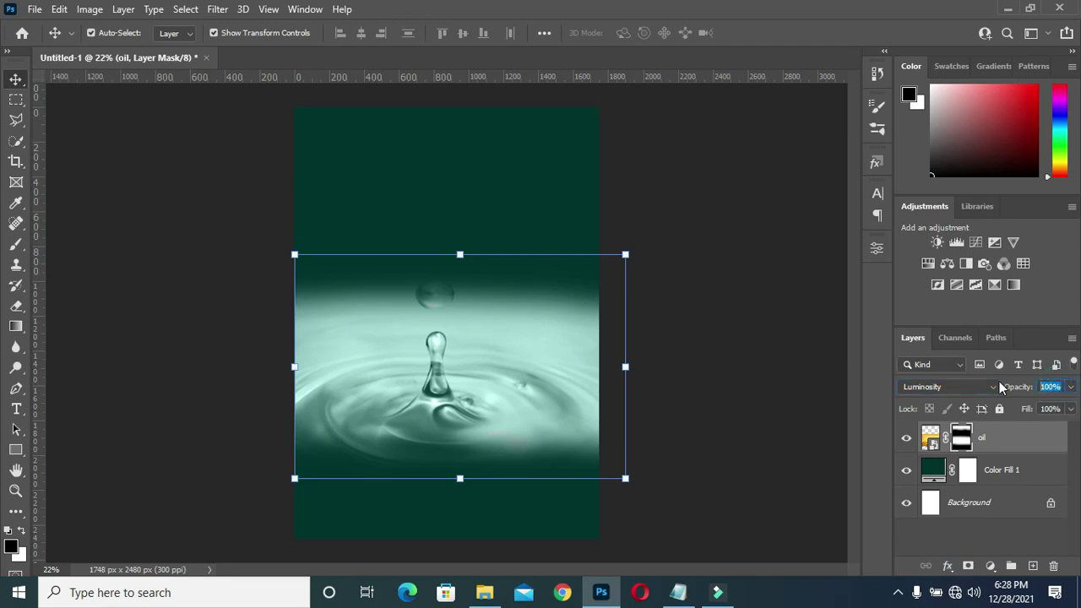
text(35)
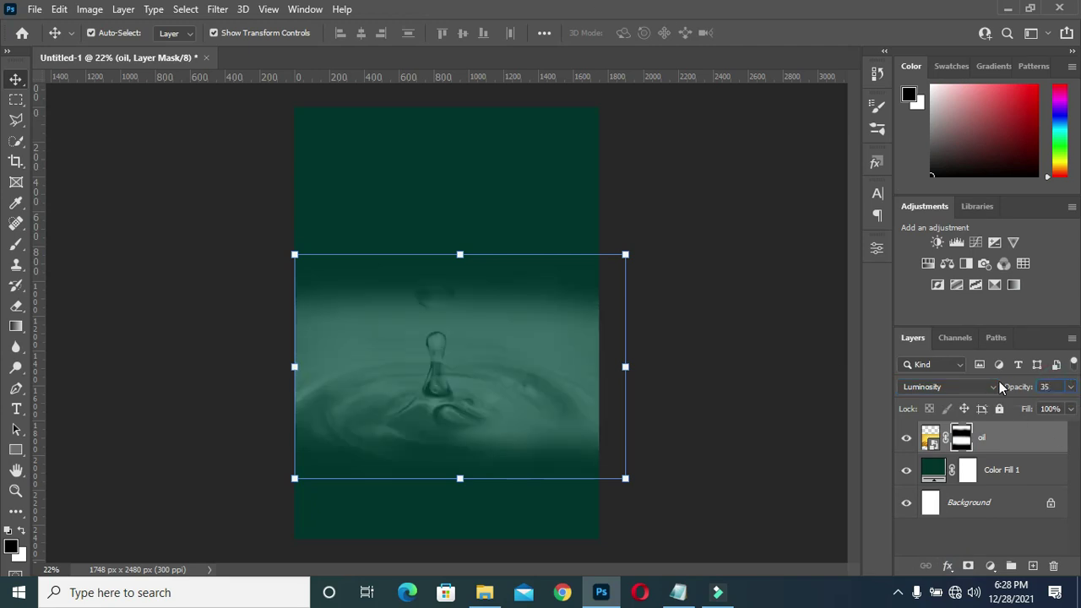
click(772, 346)
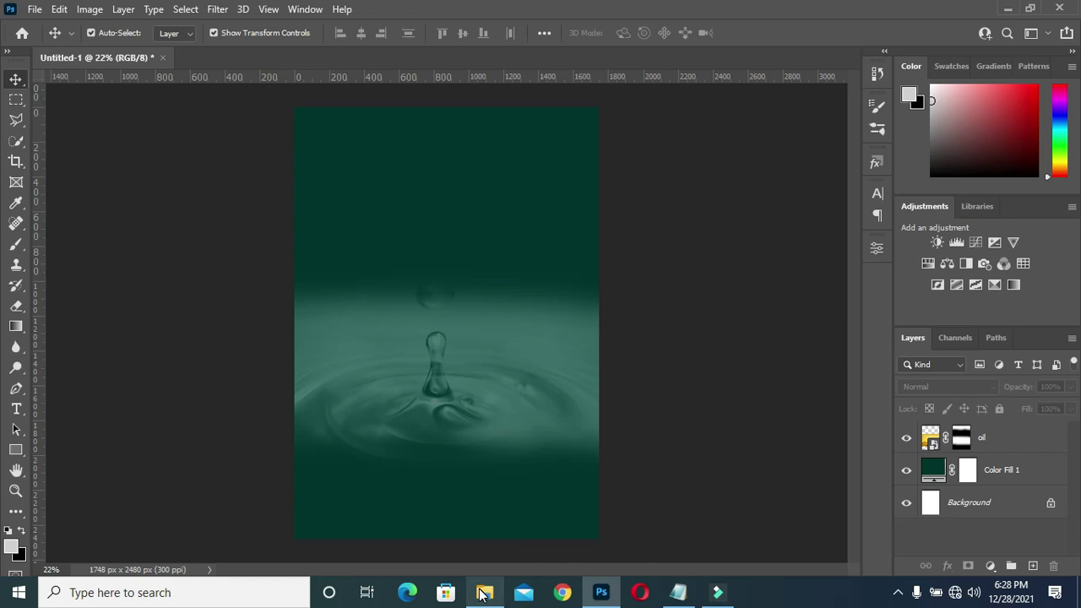
Place the anointing mantle picture at the flyer's top-left.
click(484, 592)
click(464, 362)
drag(469, 361, 639, 267)
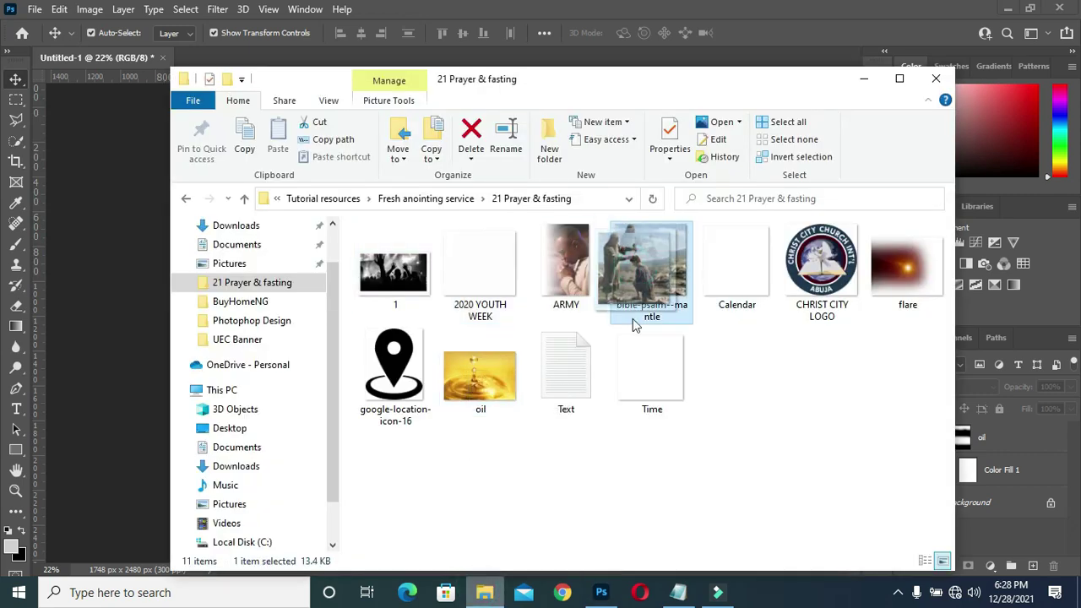
drag(639, 267, 144, 409)
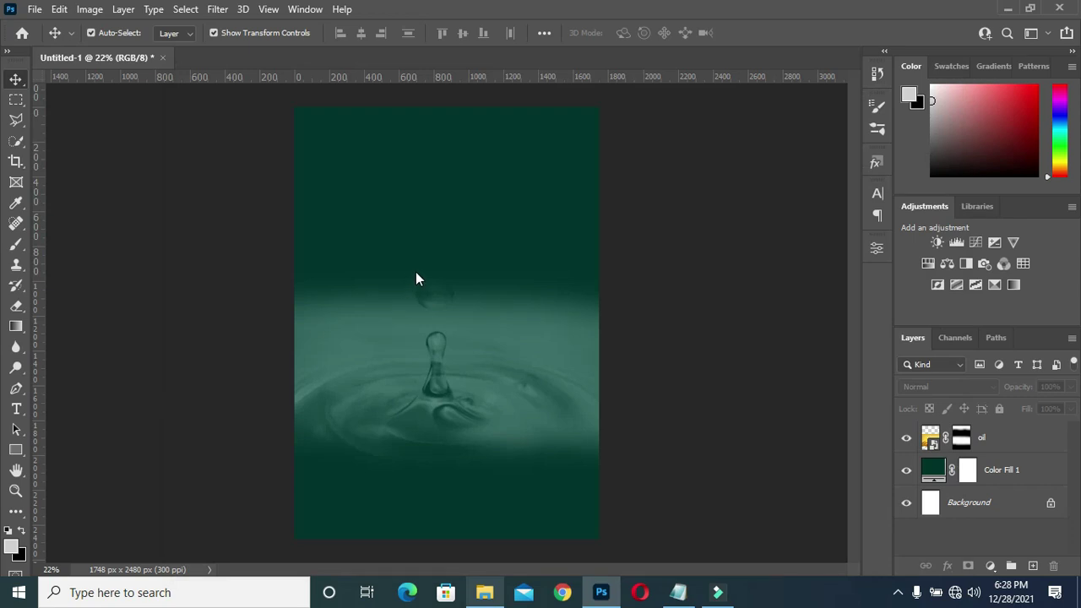
mouse_move(416, 279)
mouse_down()
mouse_move(376, 164)
mouse_move(387, 147)
mouse_up()
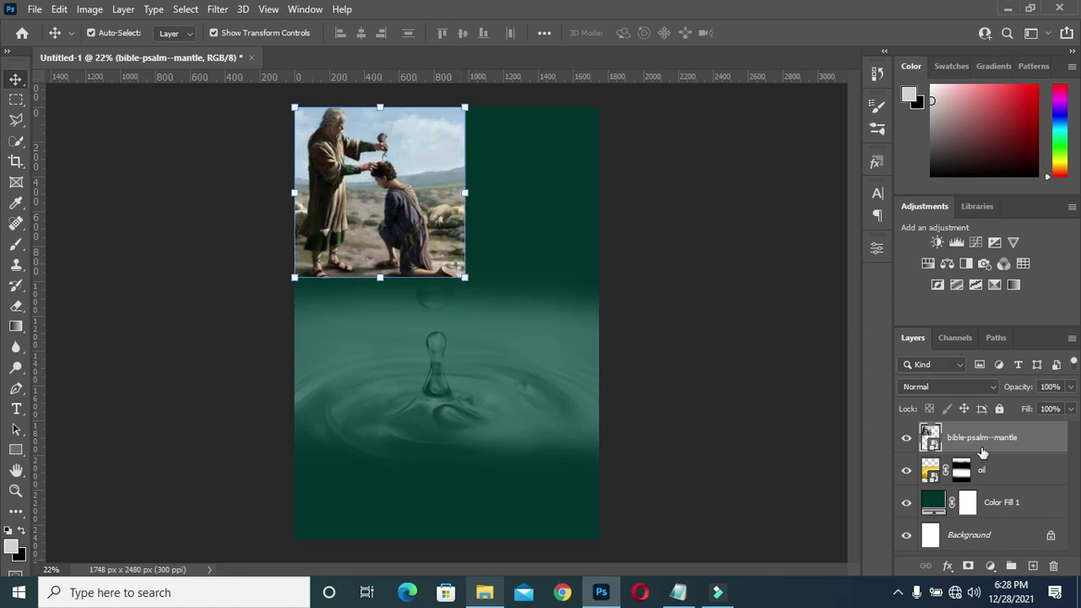
Mask the mantle picture and brush out its bottom and right edges.
click(967, 564)
click(16, 243)
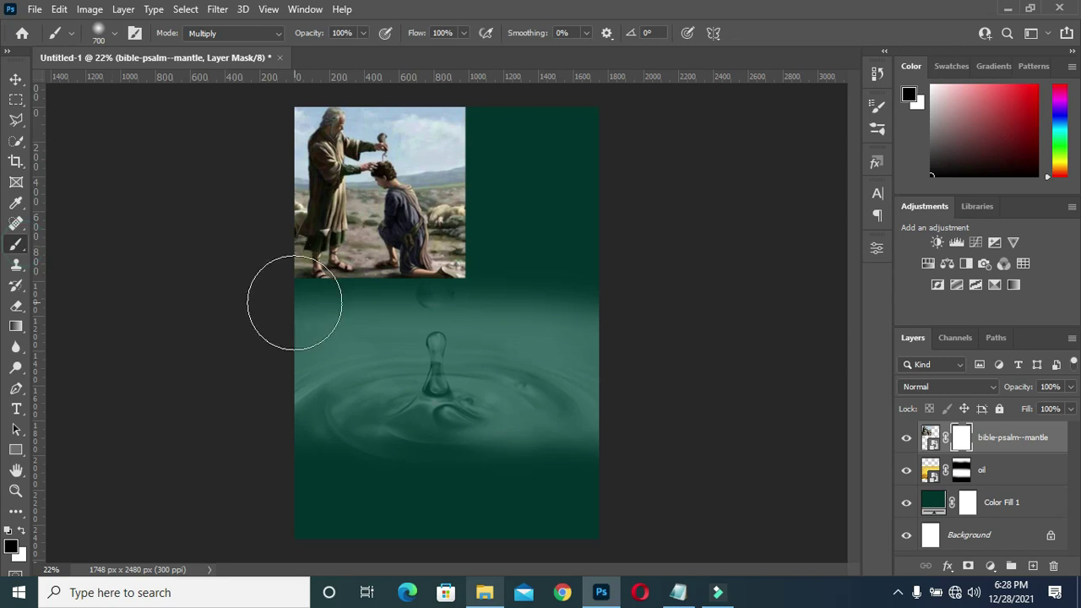
key(bracketleft)
key(bracketleft)
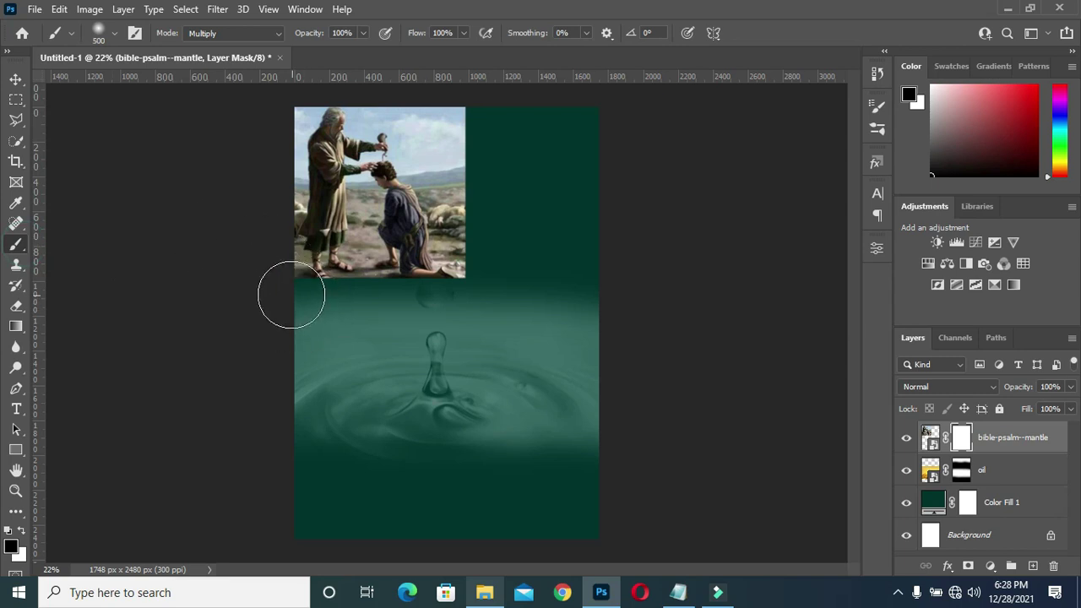
key(bracketright)
drag(292, 295, 429, 303)
mouse_move(482, 278)
mouse_down()
mouse_move(488, 123)
mouse_move(495, 188)
mouse_up()
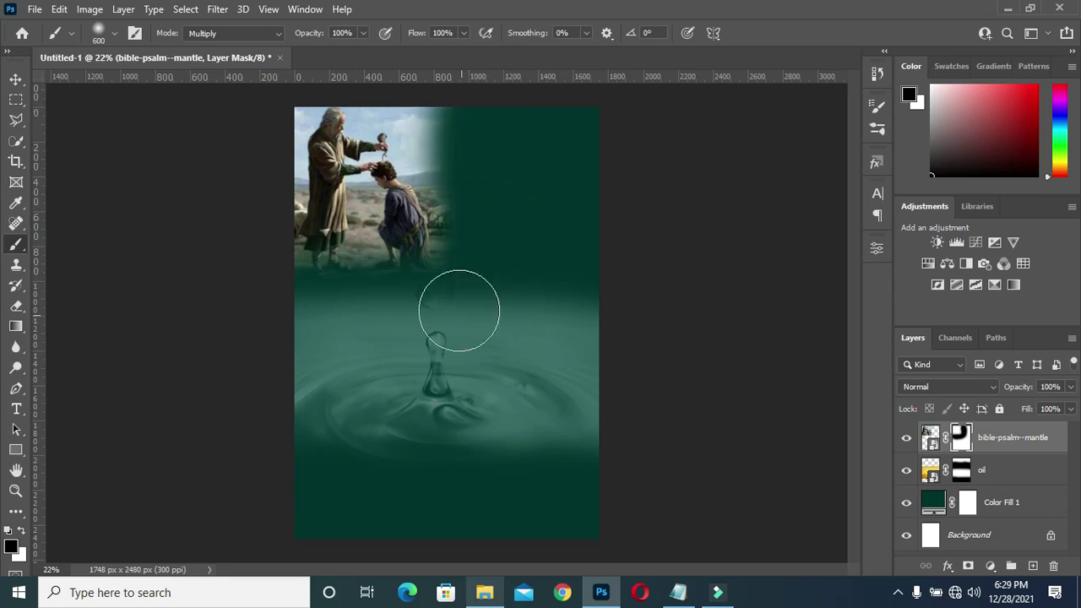
click(16, 79)
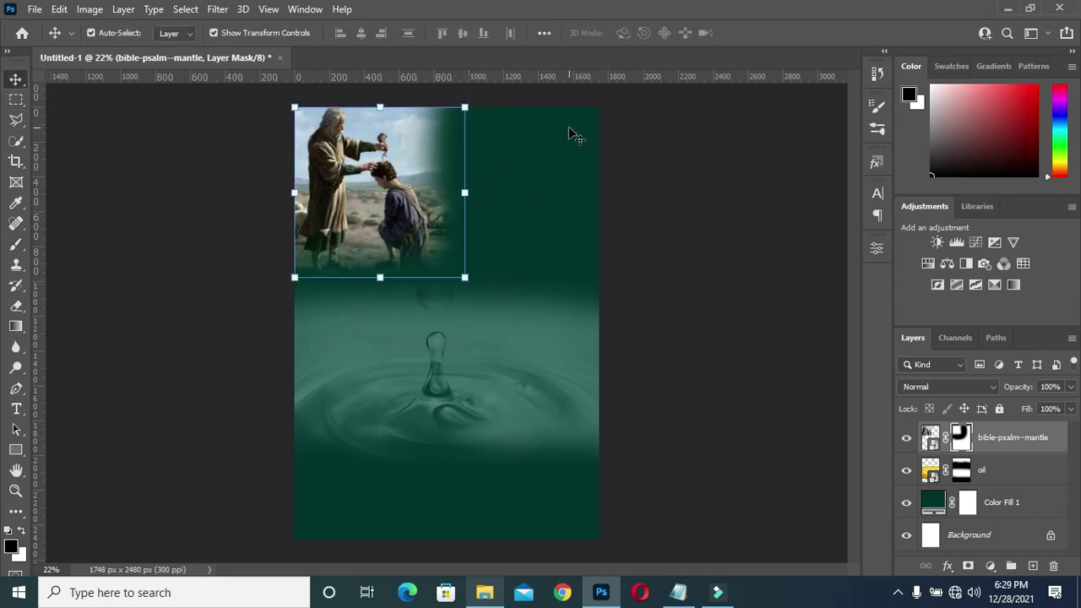
Set the mantle layer to Luminosity blend at 44% opacity.
click(944, 387)
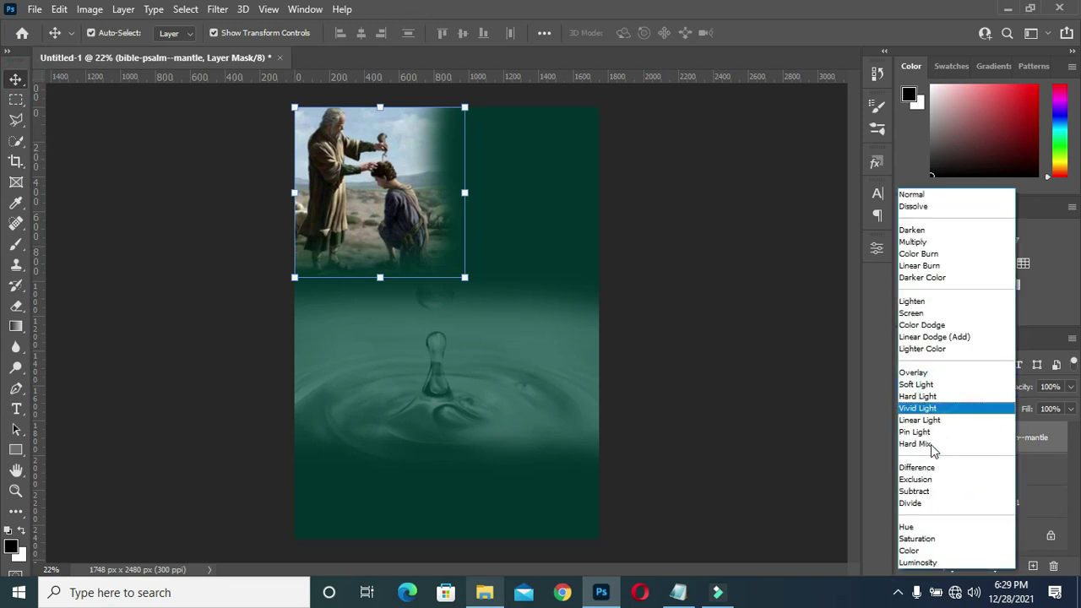
click(921, 564)
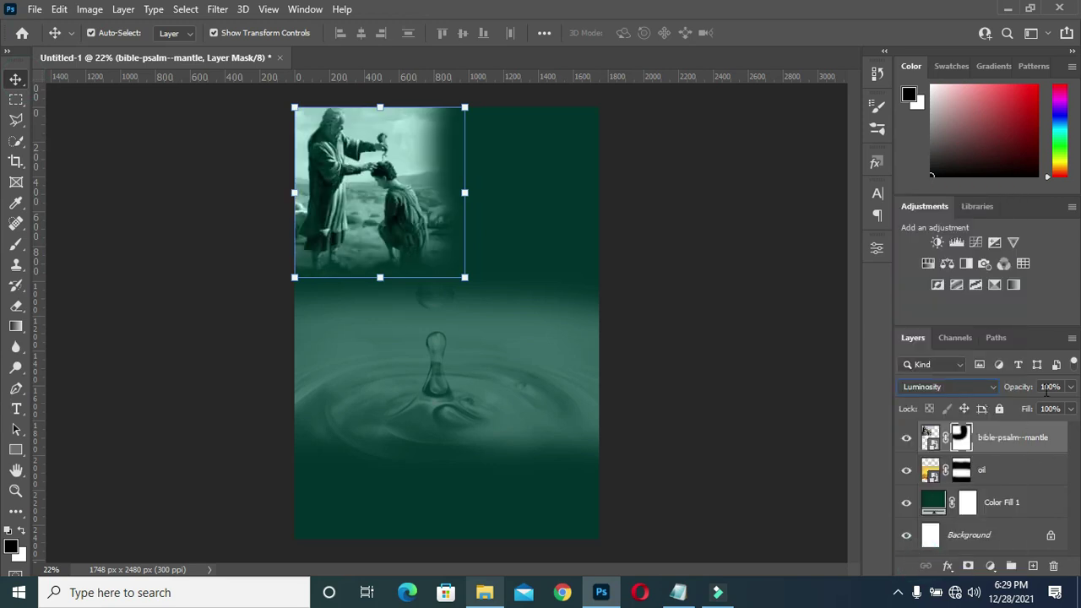
click(1043, 386)
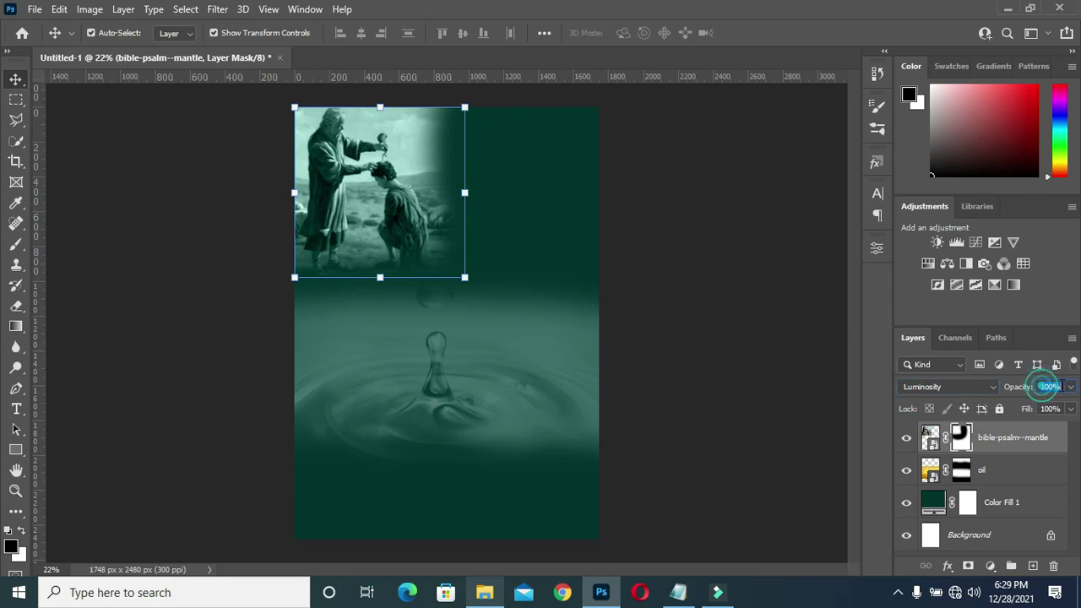
text(44)
key(Return)
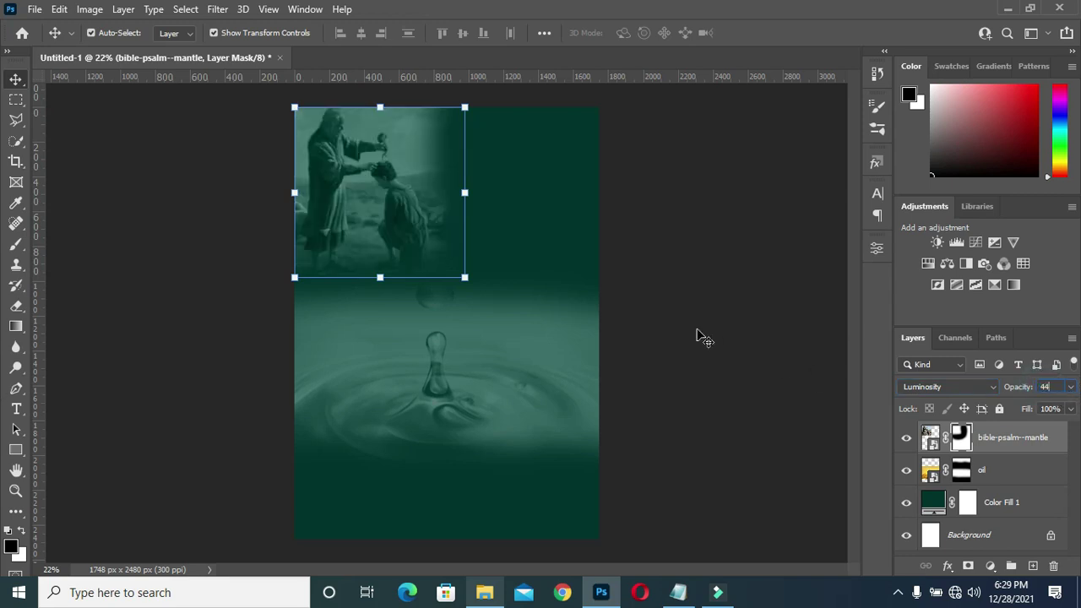
click(701, 336)
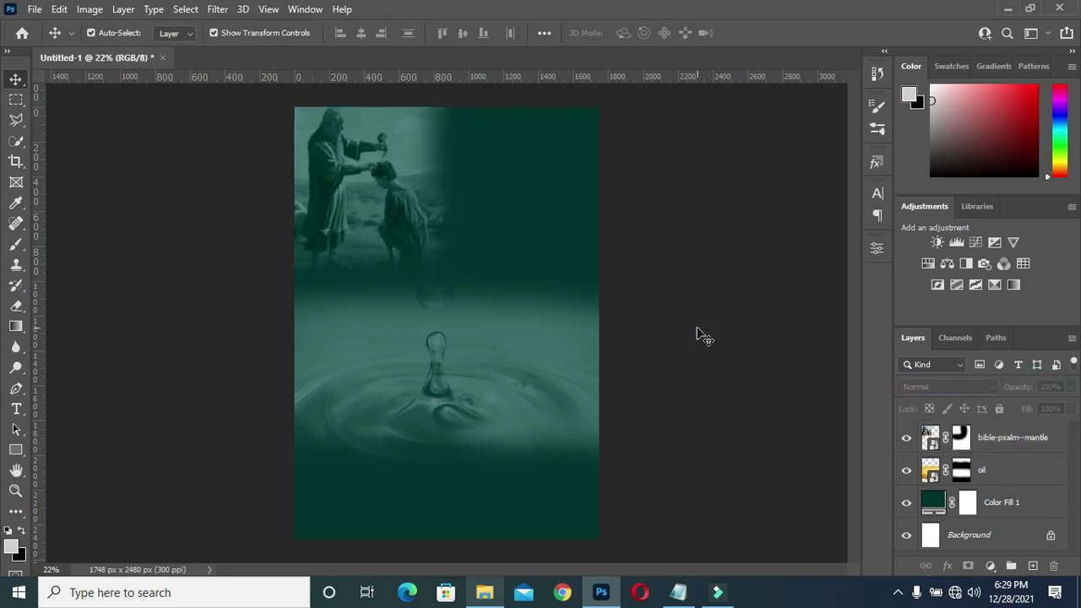
Place the flare image, shrunk to a small glow over the kneeling man's head.
click(483, 593)
click(904, 268)
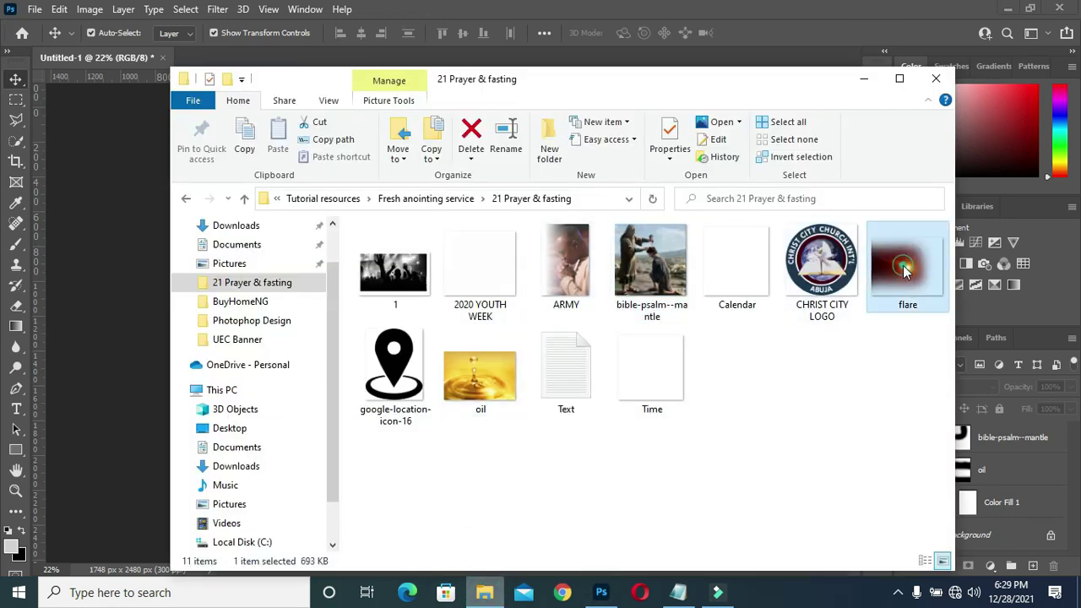
drag(133, 359, 135, 359)
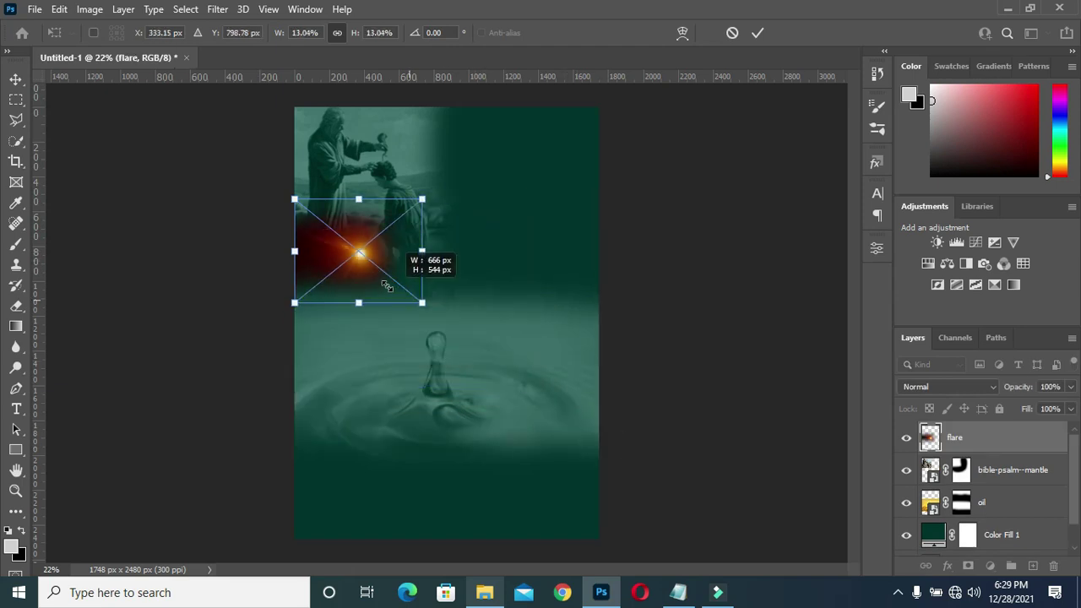
drag(567, 430, 371, 253)
scroll(340, 241, up, 3)
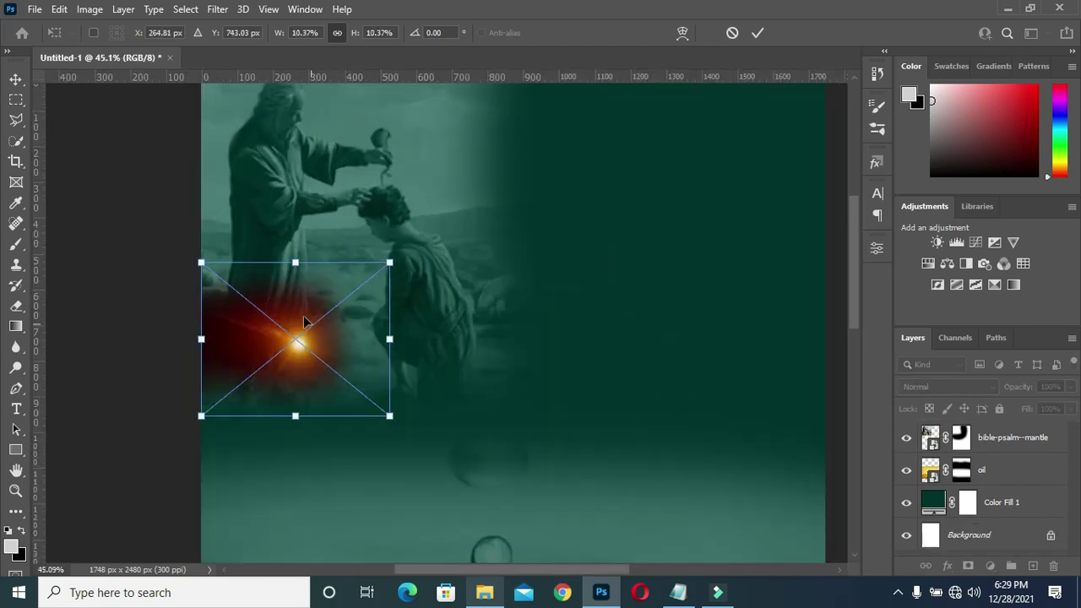
drag(304, 322, 391, 171)
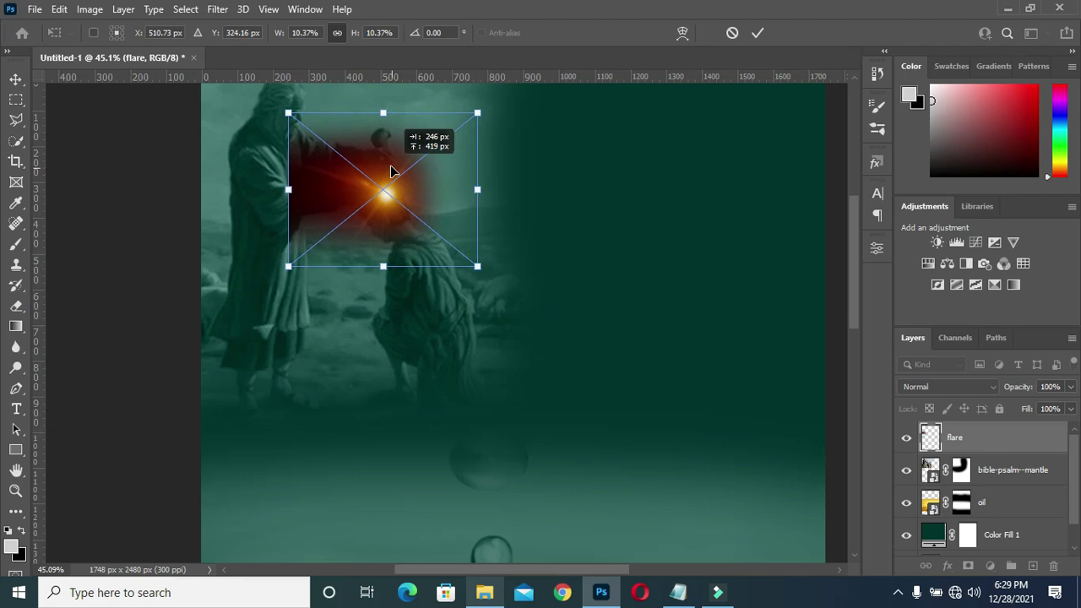
click(758, 32)
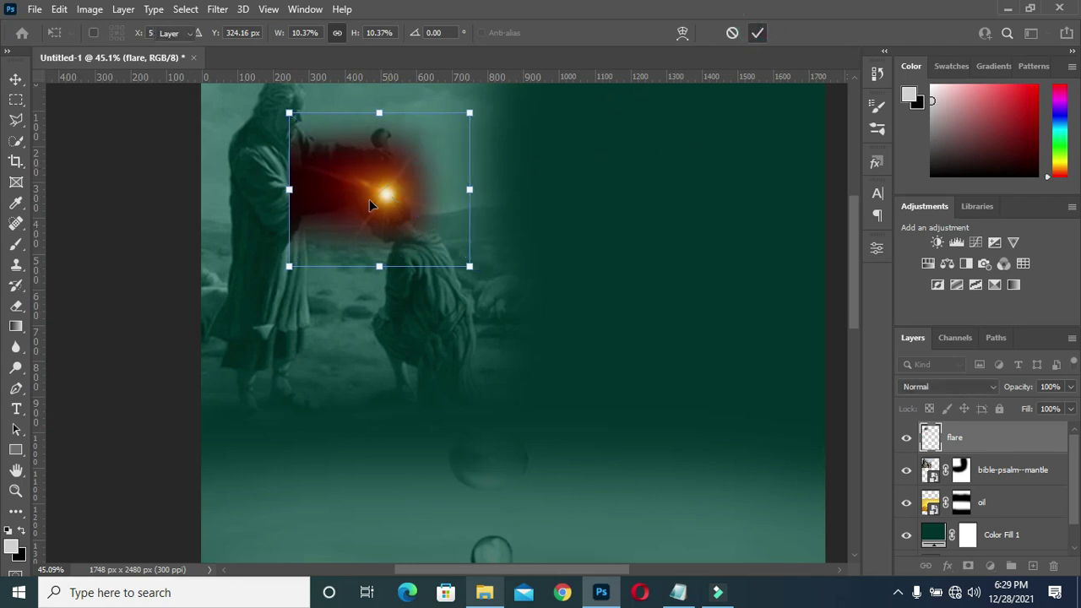
Set the flare layer to Screen blend mode and nudge it up onto the head.
click(957, 393)
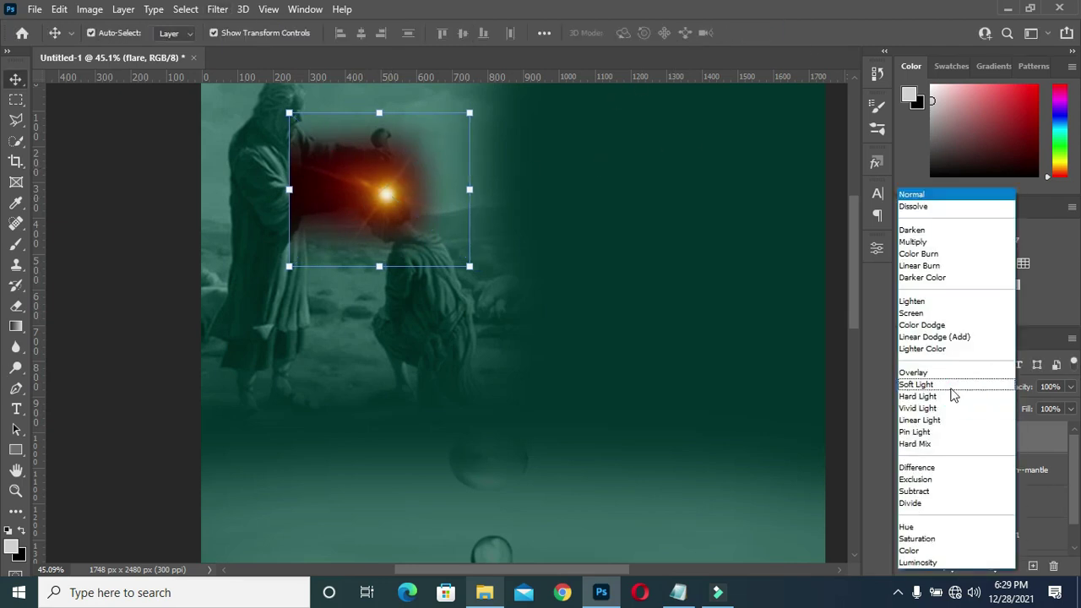
click(950, 314)
drag(385, 187, 384, 176)
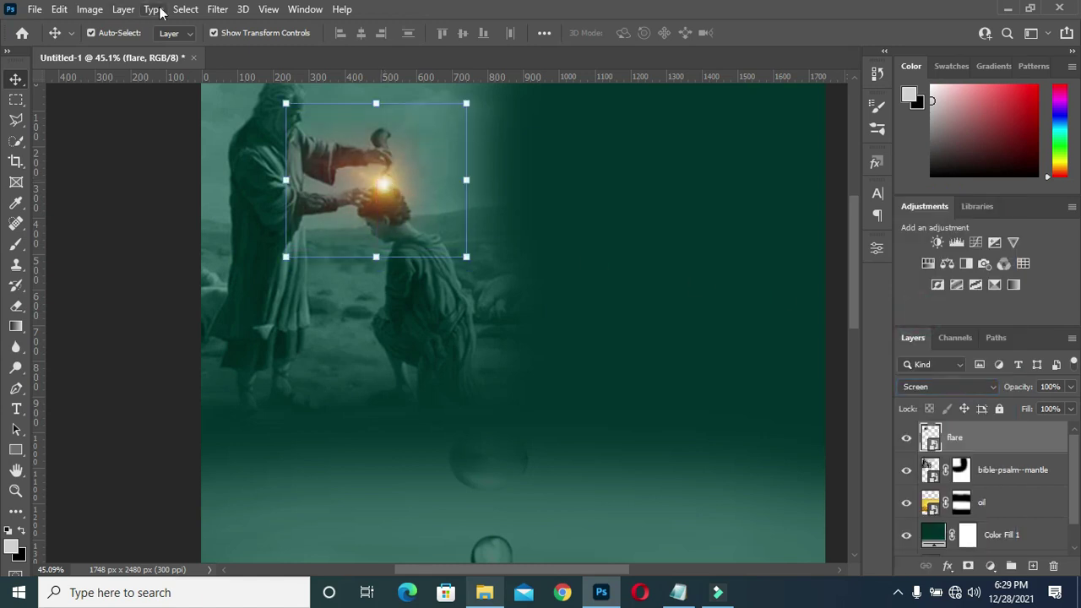
click(217, 10)
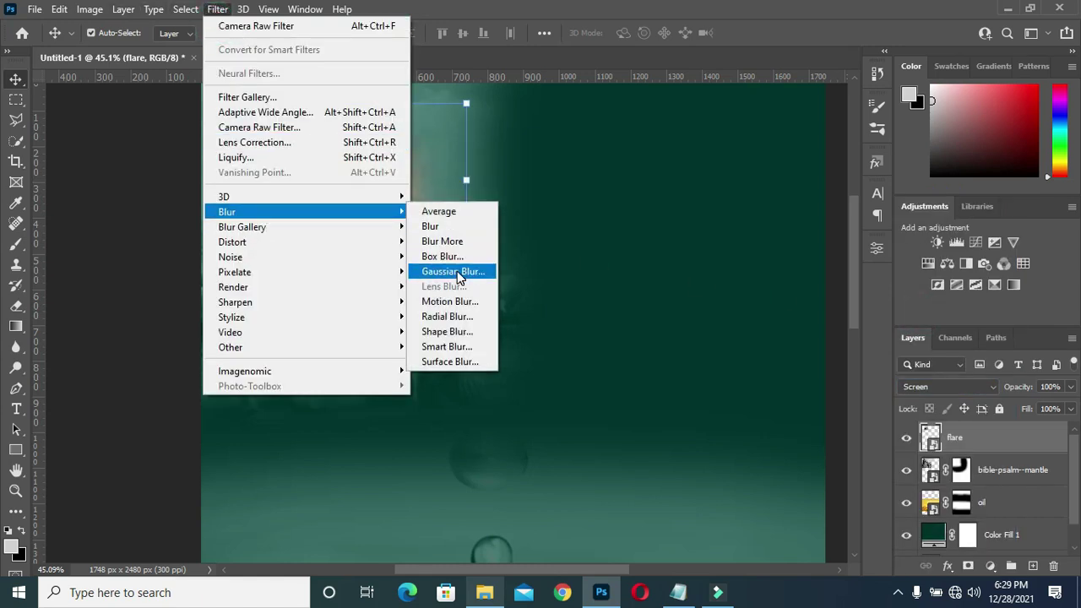
Apply a Gaussian Blur with 11.1-pixel radius to the flare layer.
click(454, 271)
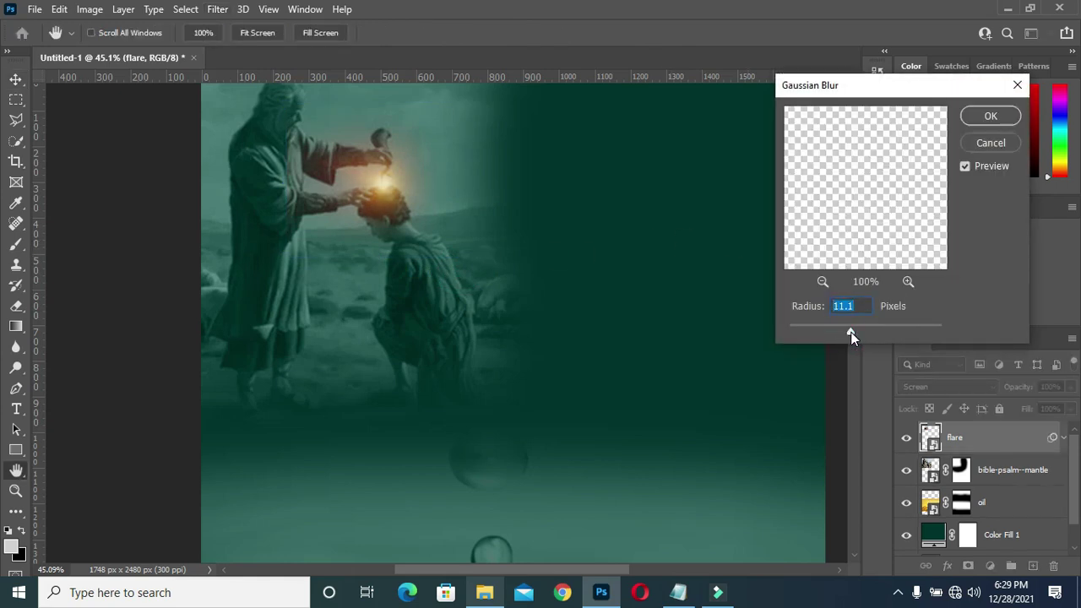
click(989, 116)
key(v)
scroll(591, 291, down, 3)
scroll(625, 291, down, 2)
scroll(417, 305, up, 1)
scroll(397, 220, up, 1)
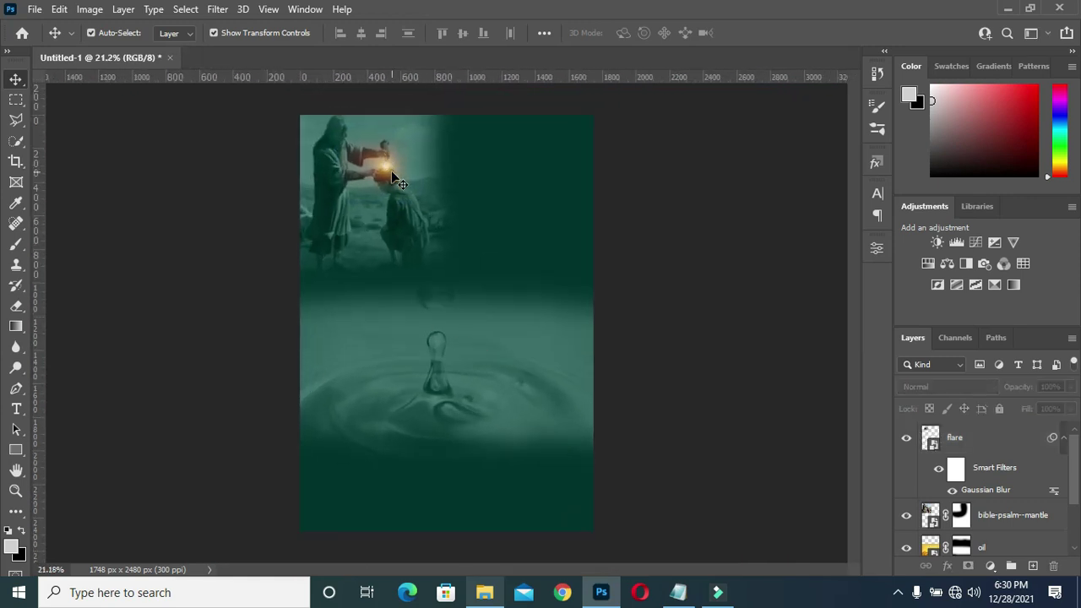
scroll(391, 170, up, 1)
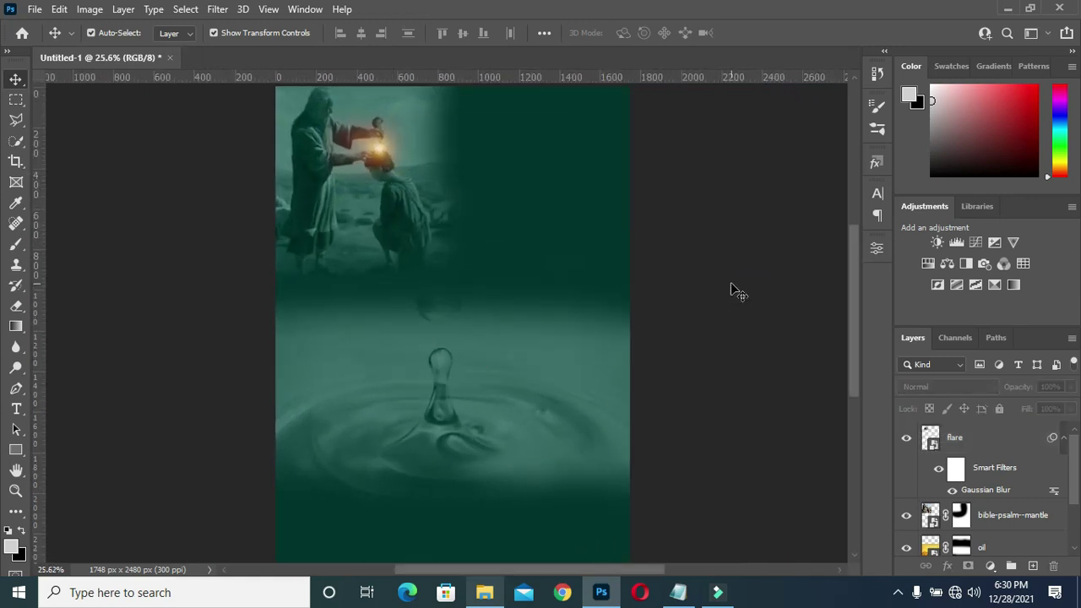
click(485, 594)
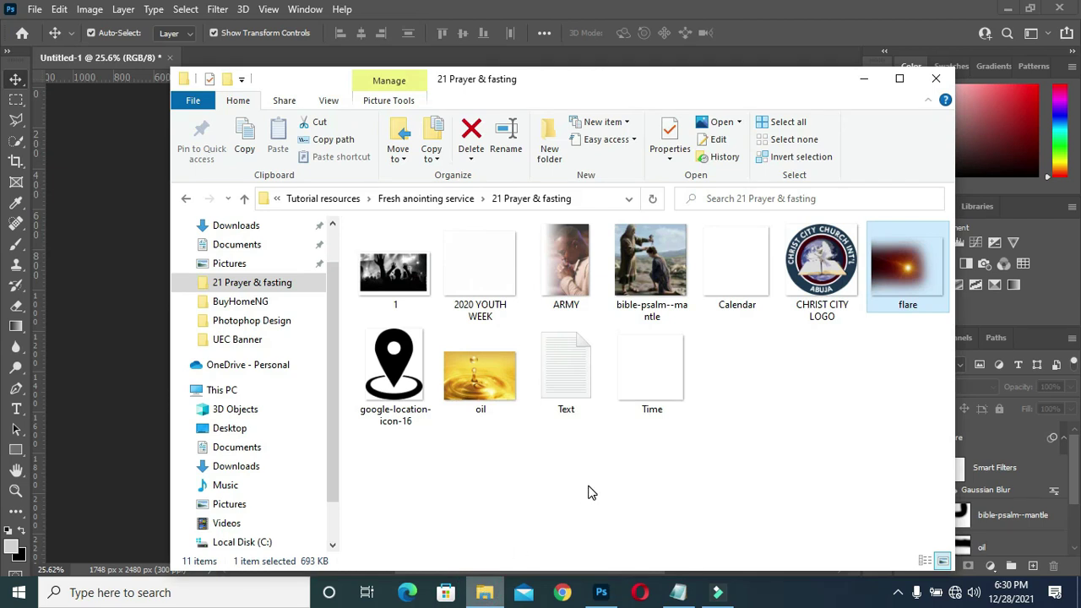
Place the 2020 YOUTH WEEK light-ray image, enlarged across the flyer's top.
drag(502, 266, 126, 323)
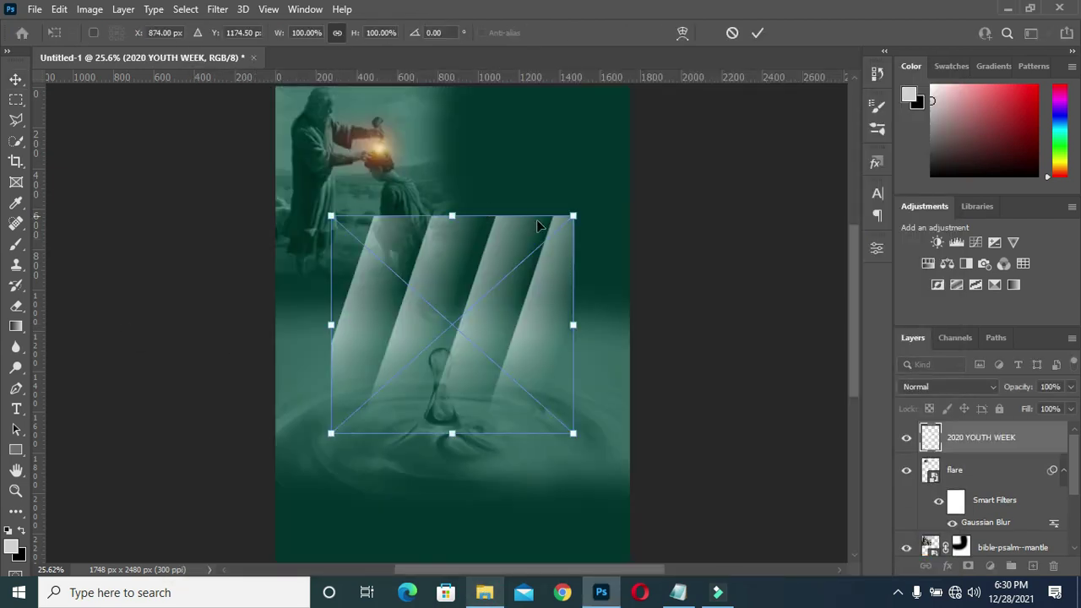
drag(575, 216, 662, 135)
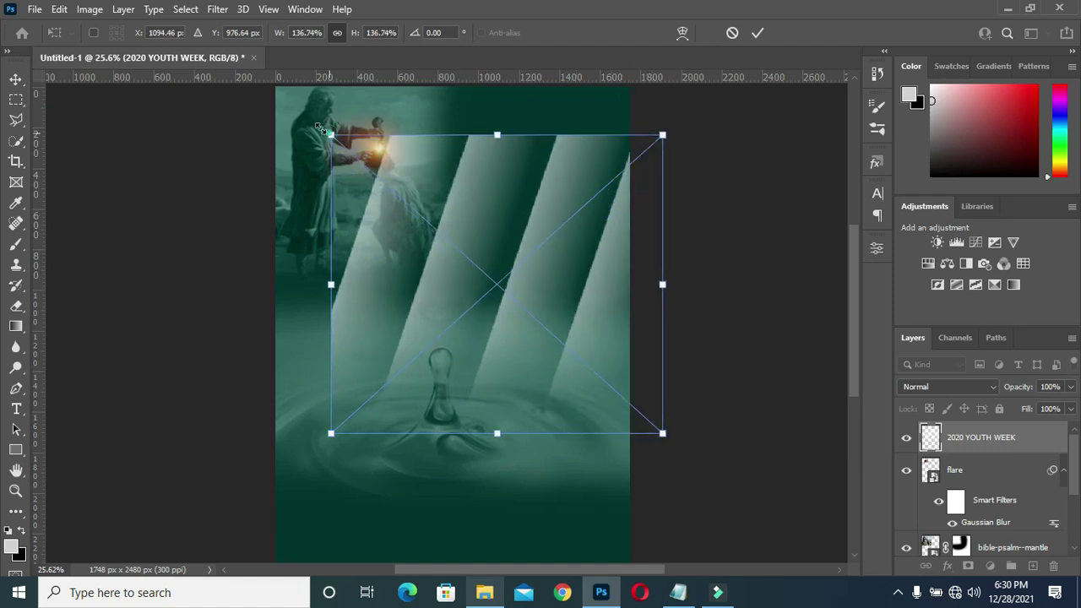
drag(320, 128, 266, 90)
drag(451, 169, 437, 178)
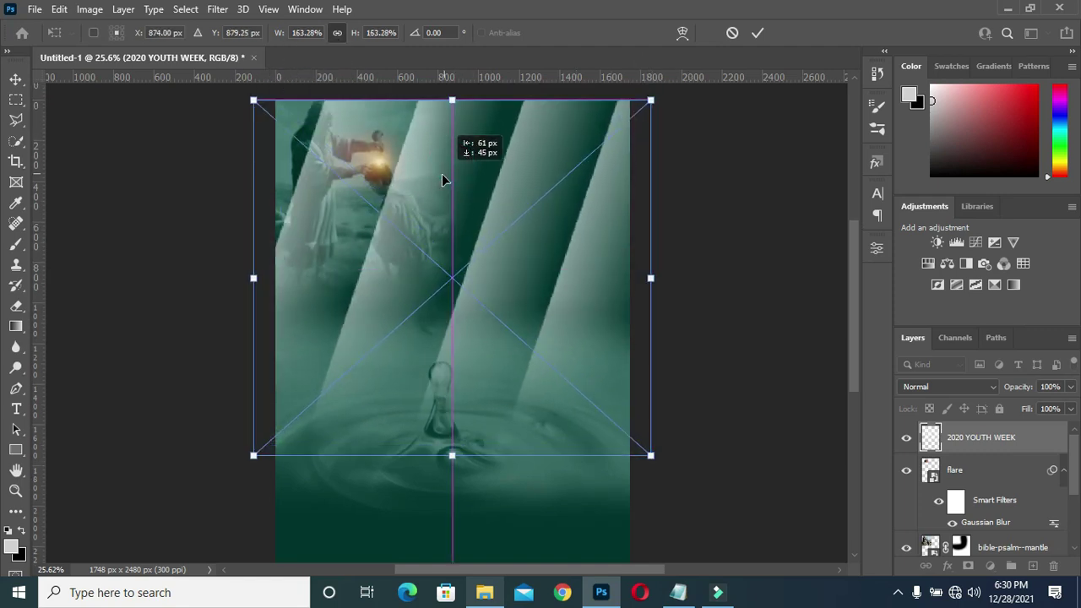
click(758, 34)
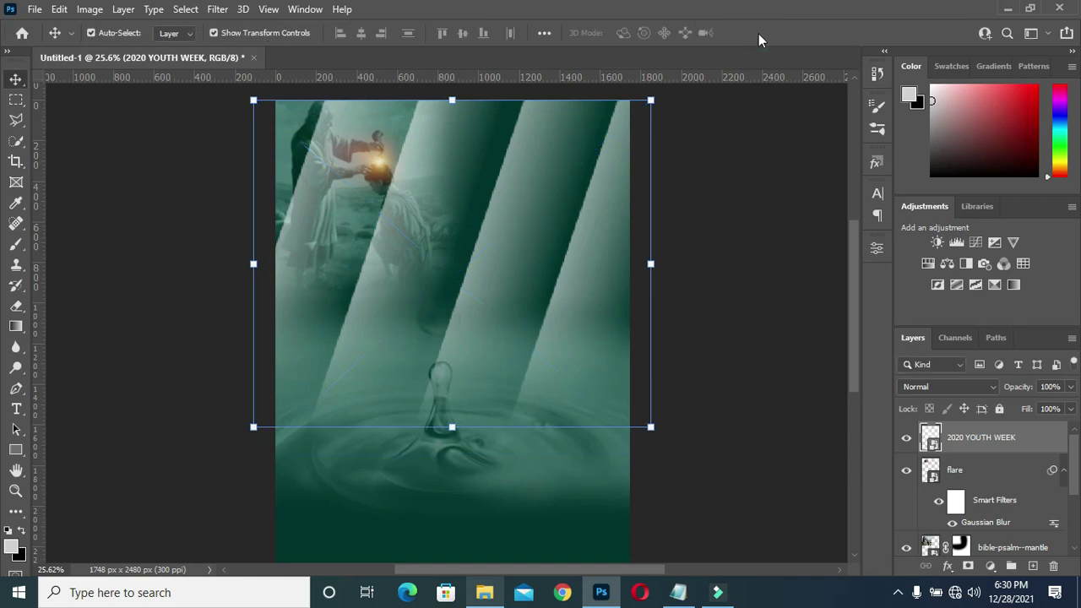
Set the light-ray layer to Overlay blend at 39% opacity.
click(927, 385)
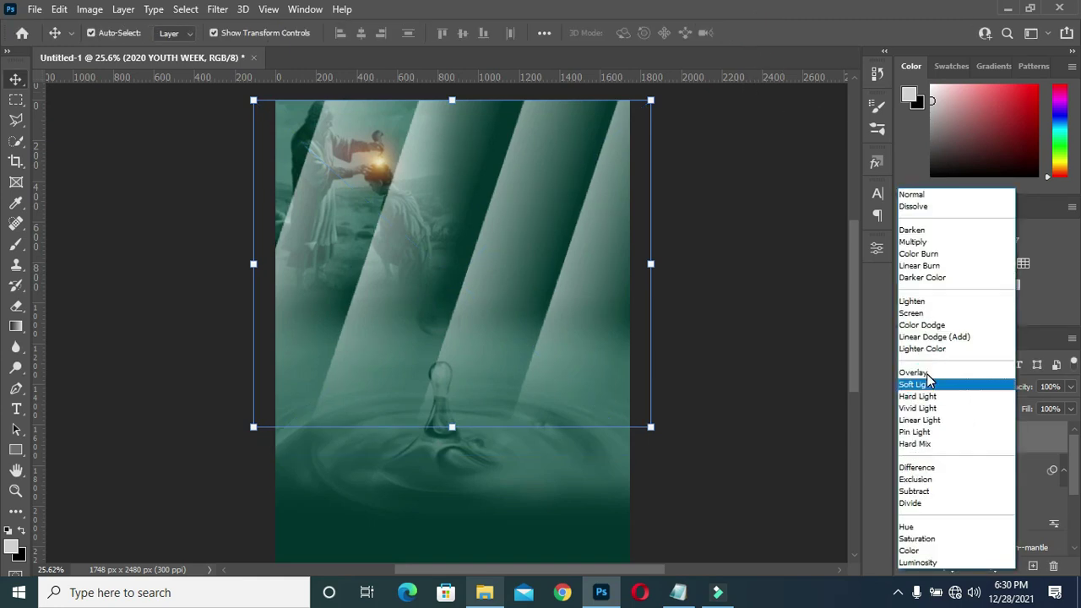
click(927, 378)
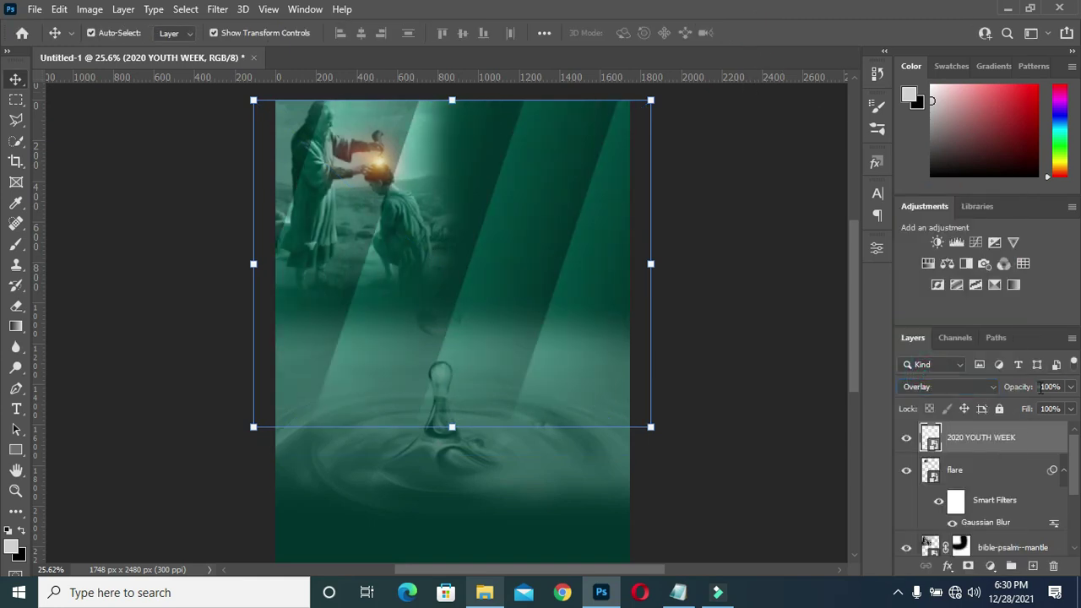
click(1051, 386)
text(39)
key(Return)
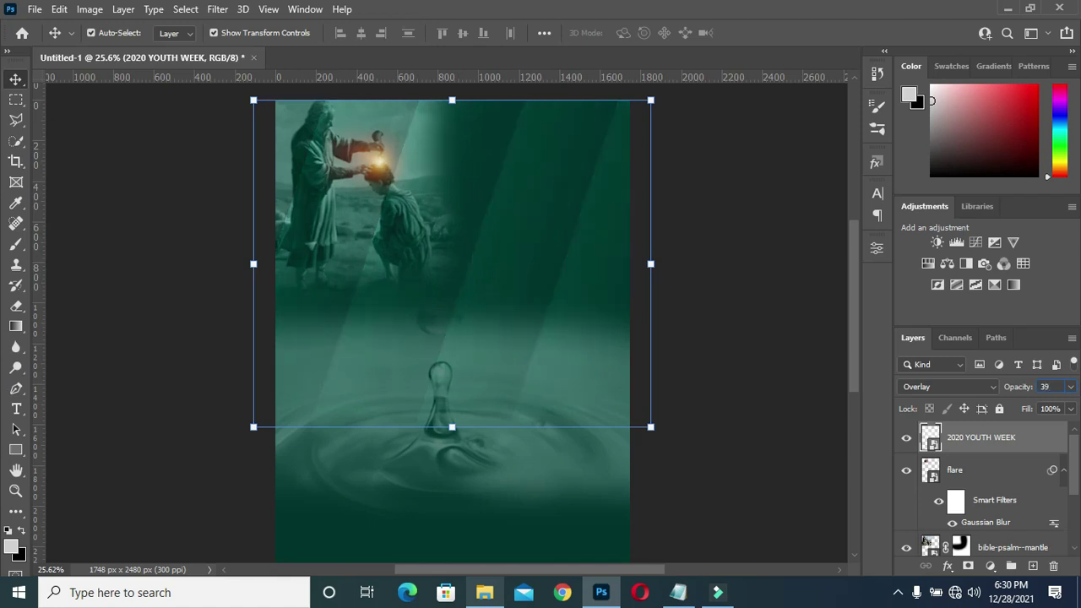
click(759, 381)
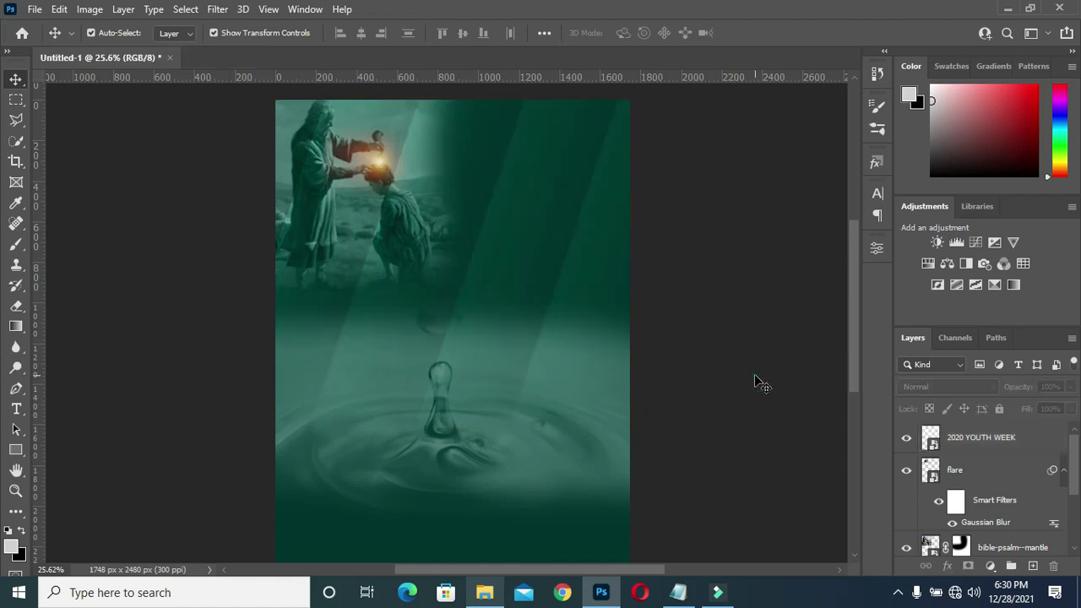
scroll(552, 273, down, 2)
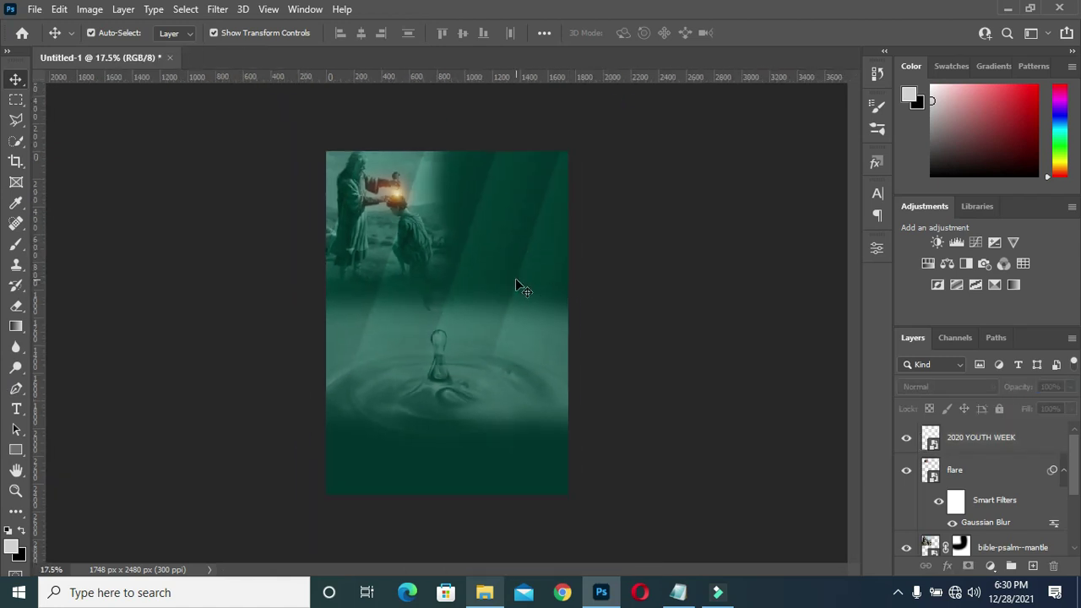
scroll(524, 281, up, 1)
scroll(515, 278, up, 1)
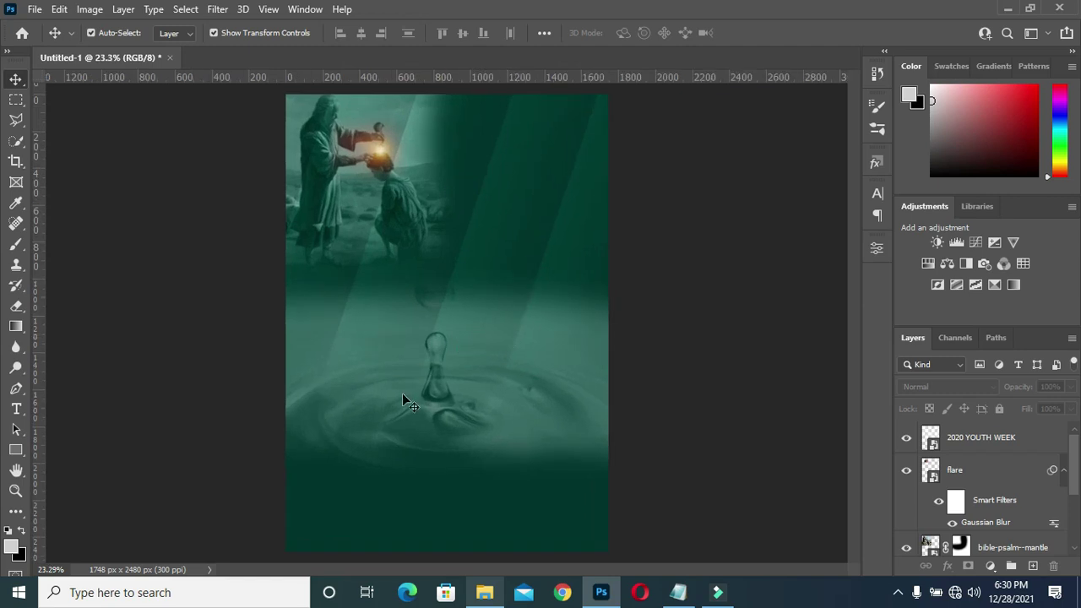
click(484, 592)
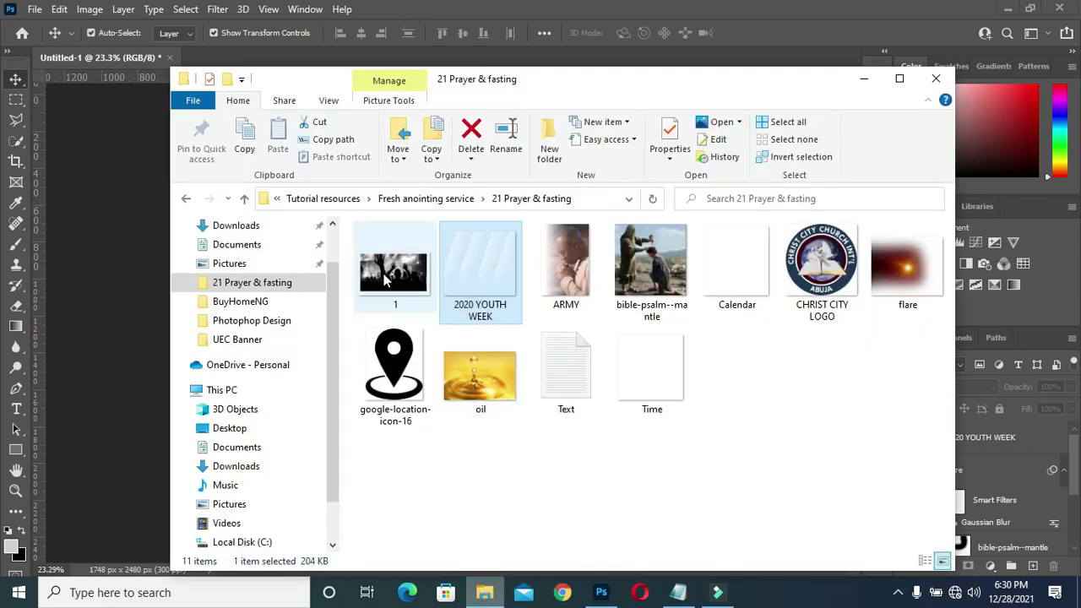
Place the crowd photo in the lower half, widened and centred.
drag(141, 383, 352, 434)
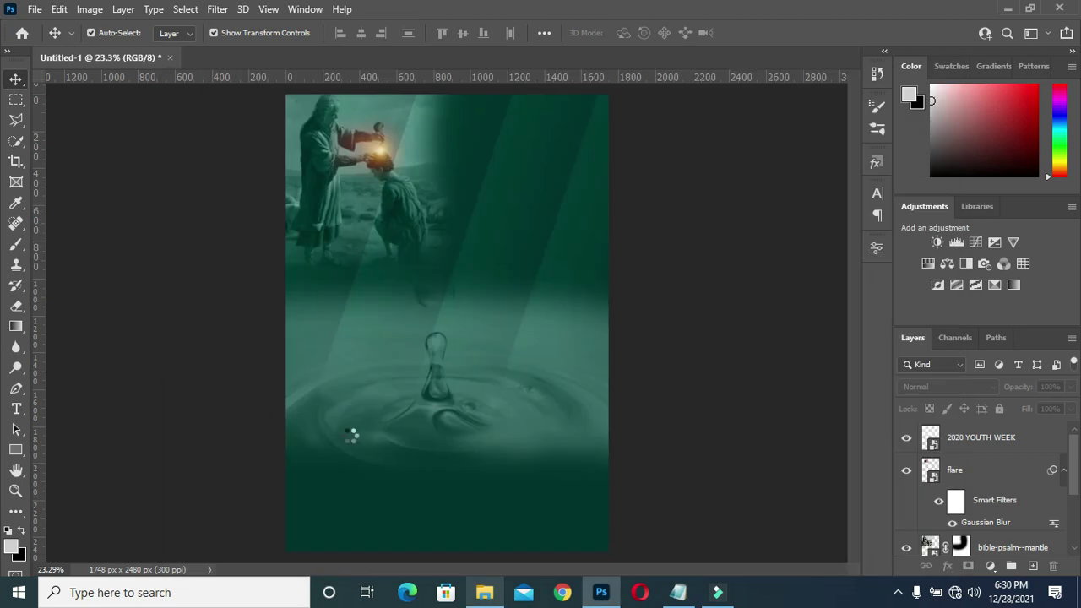
mouse_move(475, 379)
mouse_down()
mouse_move(478, 518)
mouse_move(486, 507)
mouse_up()
drag(461, 355, 461, 295)
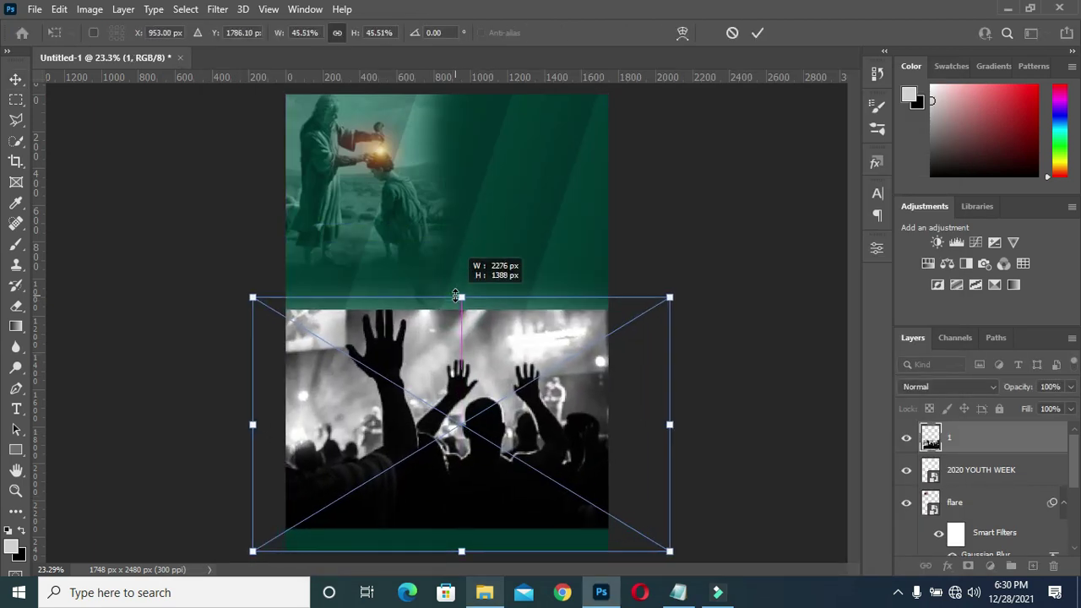
mouse_move(441, 381)
mouse_down()
mouse_move(439, 395)
mouse_move(426, 395)
mouse_up()
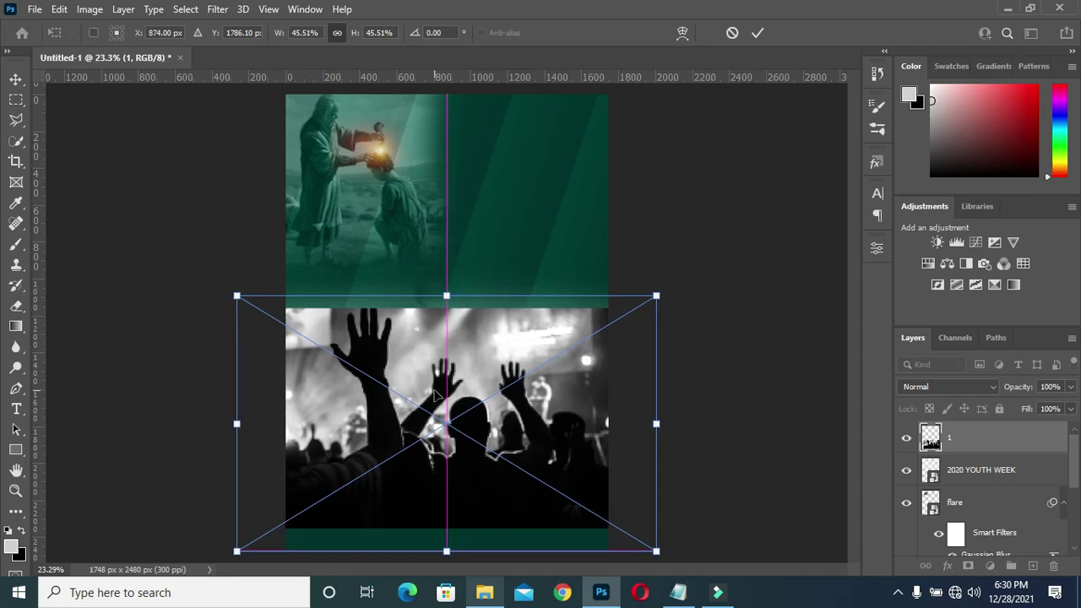
click(757, 32)
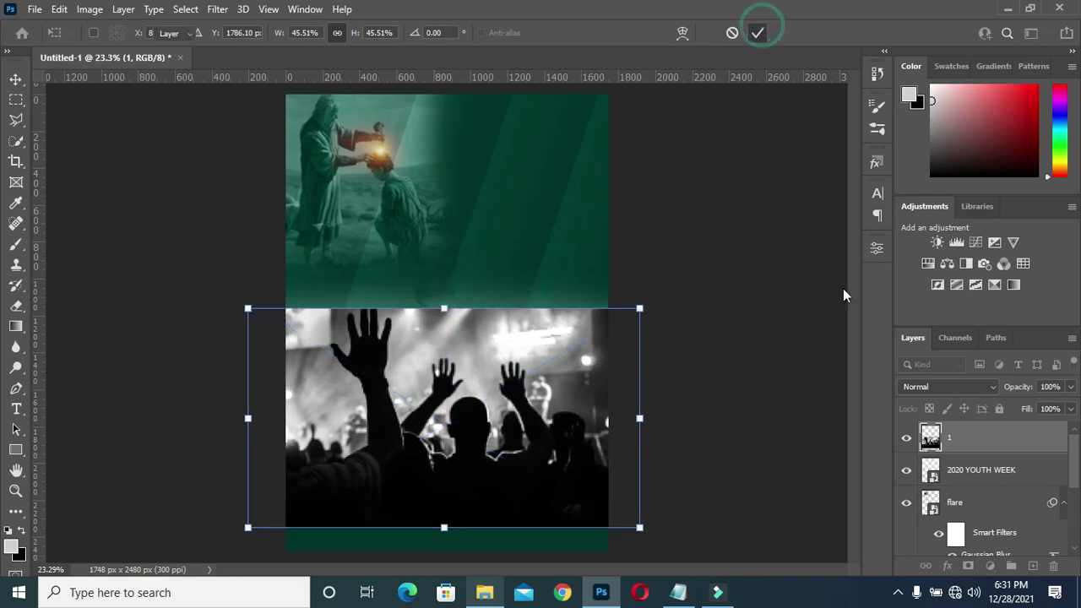
Mask the crowd photo and paint black to fade its top edge.
click(968, 565)
key(x)
click(15, 246)
mouse_move(338, 277)
mouse_down()
mouse_move(379, 307)
mouse_move(647, 316)
mouse_up()
drag(474, 312, 275, 314)
drag(602, 333, 474, 323)
key(v)
Enlarge the crowd photo further and move it down to the flyer's bottom.
mouse_move(446, 308)
mouse_down()
mouse_move(444, 366)
mouse_move(443, 355)
mouse_up()
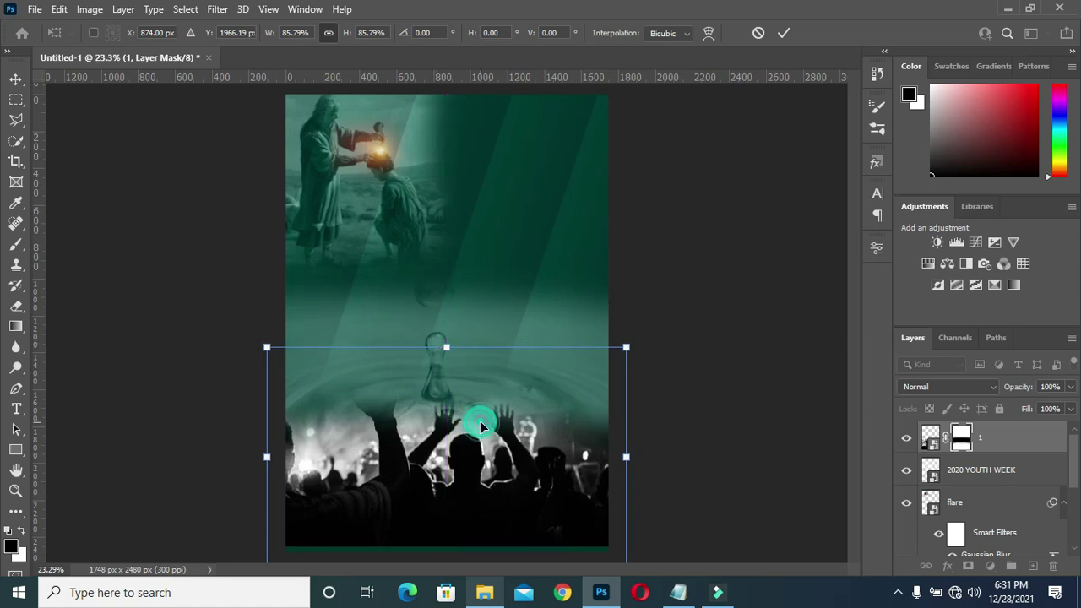
click(785, 34)
key(Return)
drag(510, 420, 486, 441)
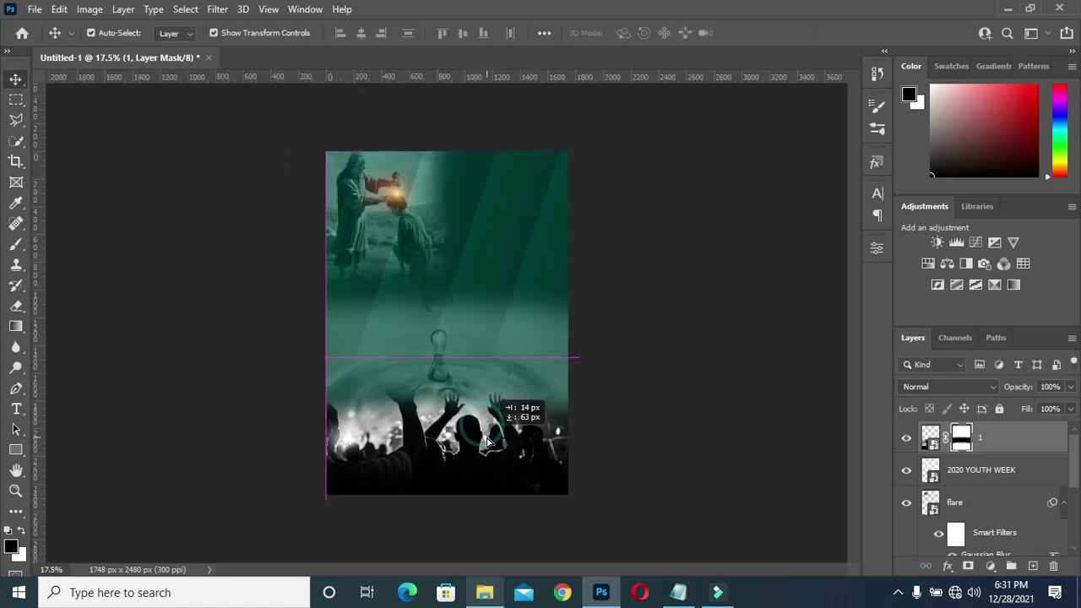
click(666, 285)
Set the crowd layer to Luminosity blend at 30% opacity.
key(x)
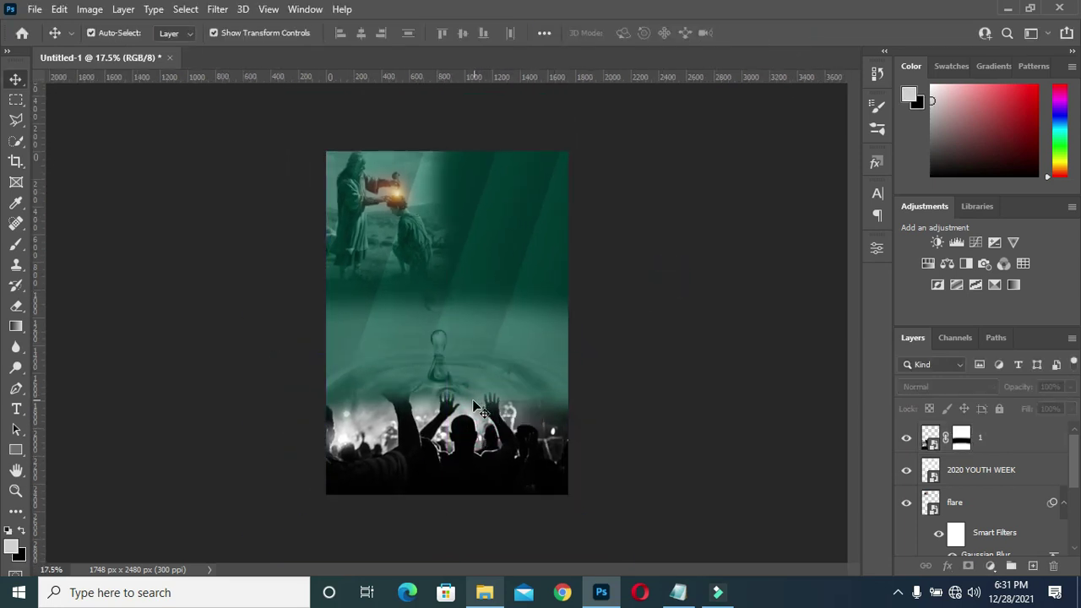
click(487, 466)
click(952, 391)
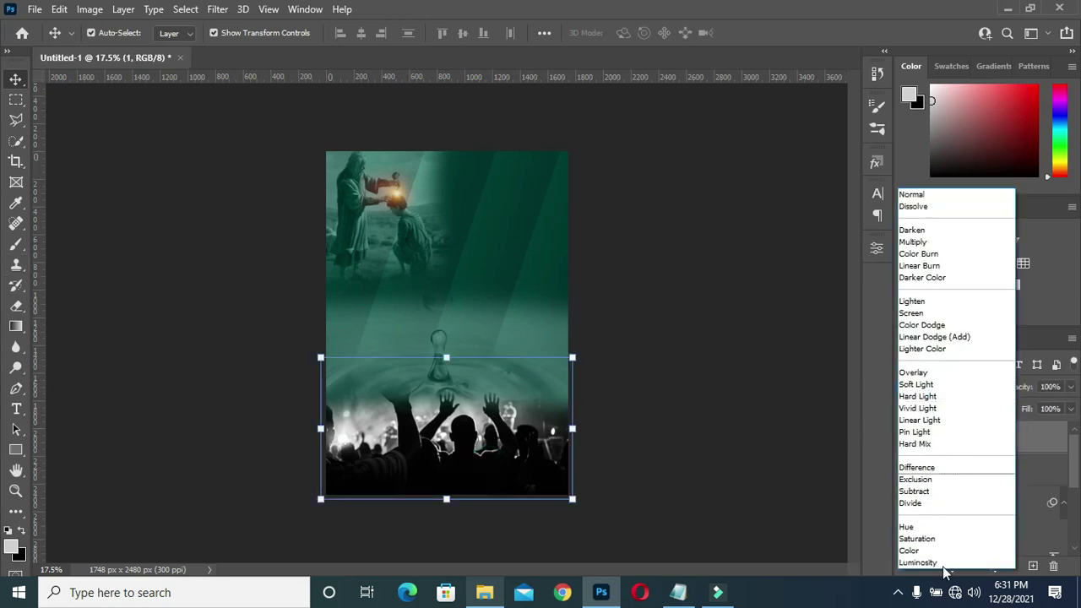
click(939, 562)
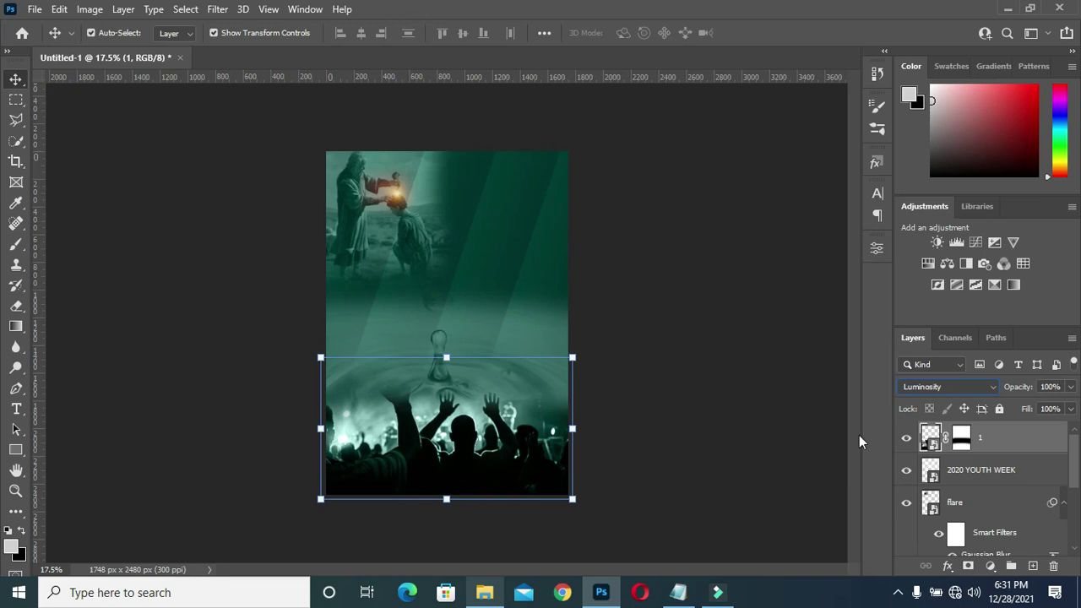
click(1050, 385)
text(30)
click(716, 364)
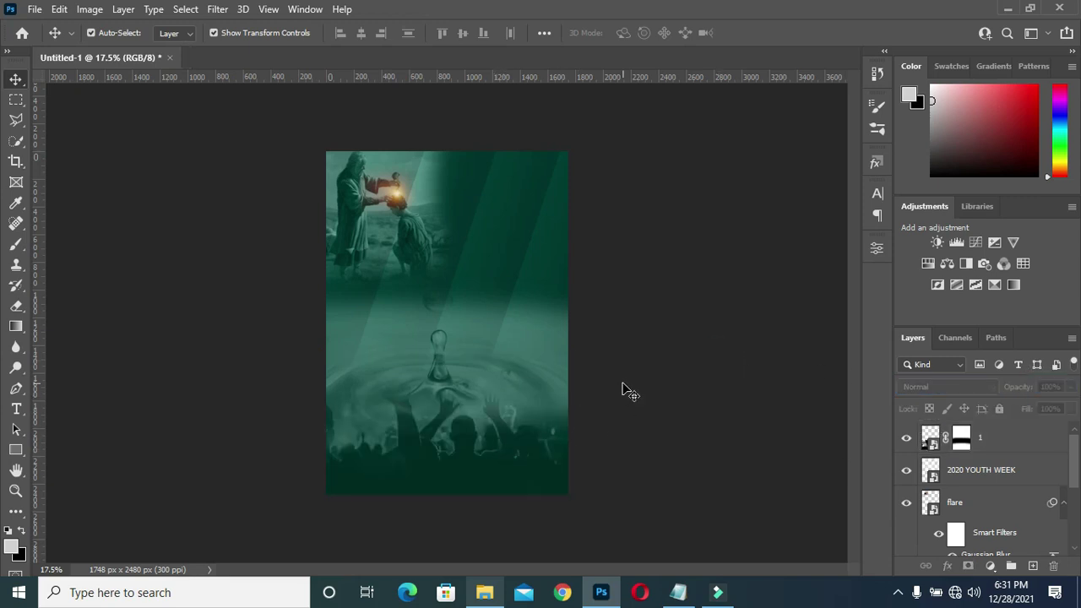
Place the ARMY photo at the top-right, enlarged to about 120%.
click(484, 592)
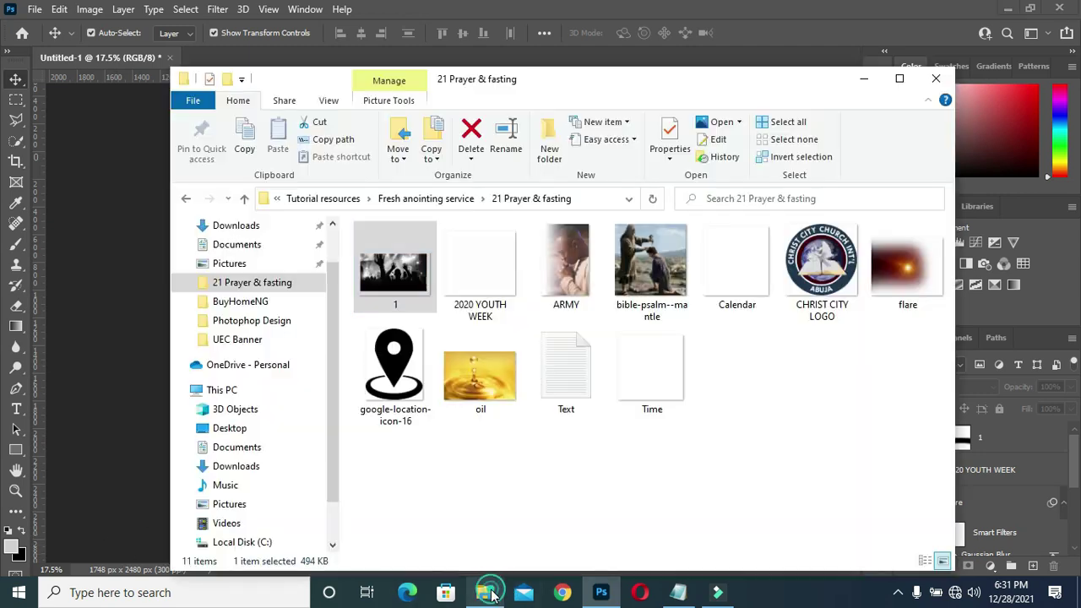
mouse_move(566, 262)
mouse_down()
mouse_move(521, 281)
mouse_move(333, 280)
mouse_up()
drag(487, 239, 549, 162)
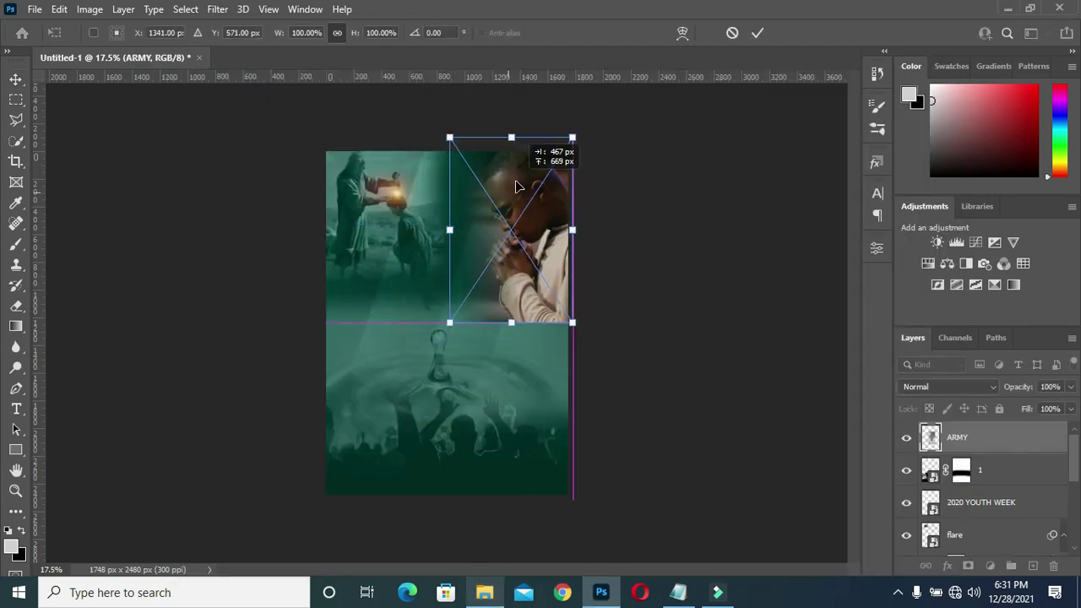
scroll(476, 202, up, 3)
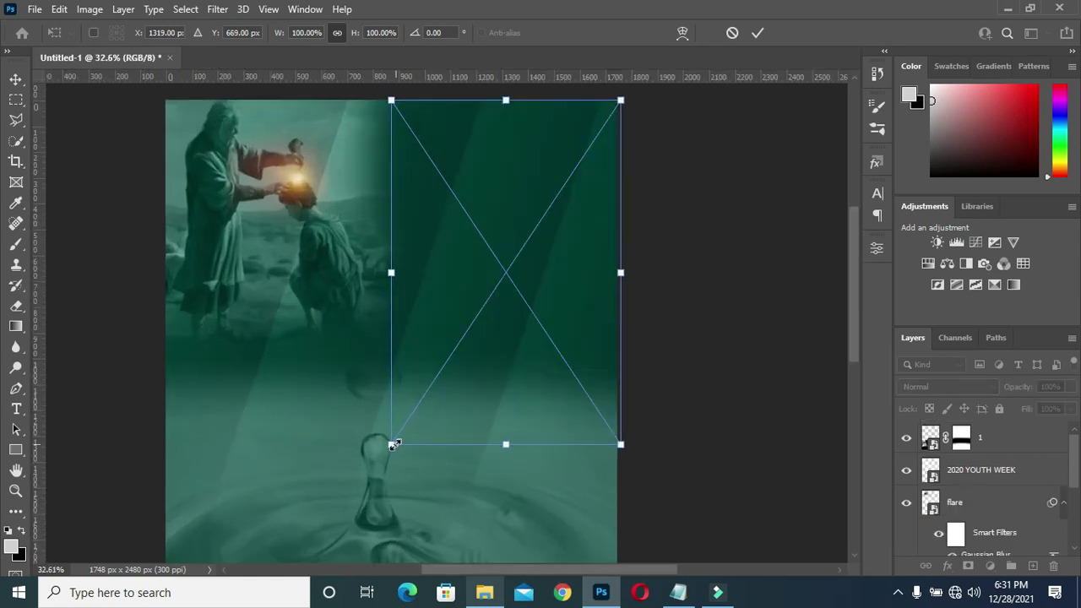
drag(391, 445, 346, 525)
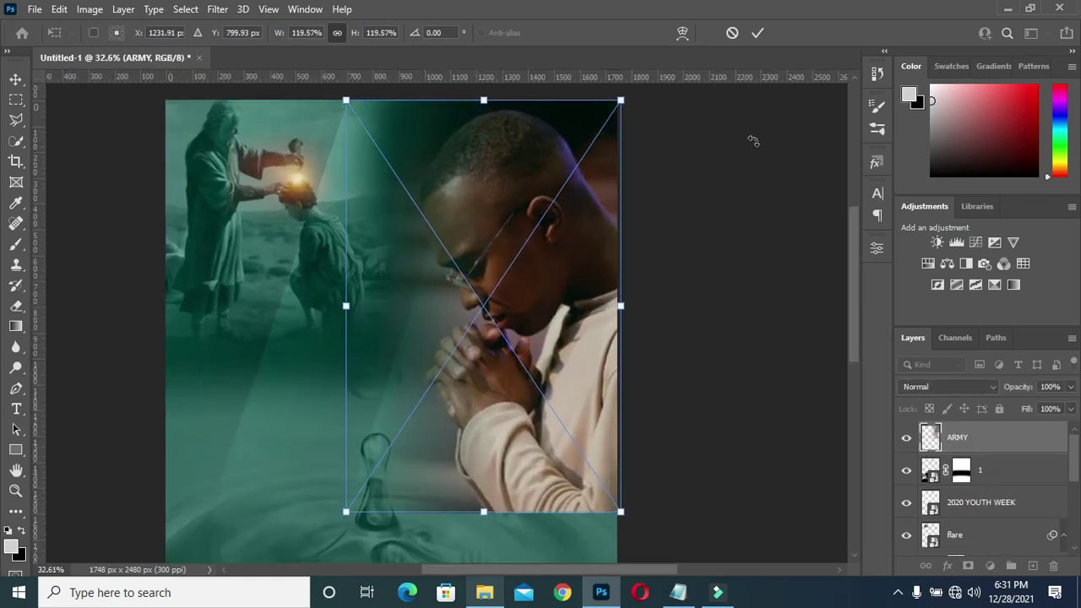
click(761, 35)
scroll(658, 196, down, 1)
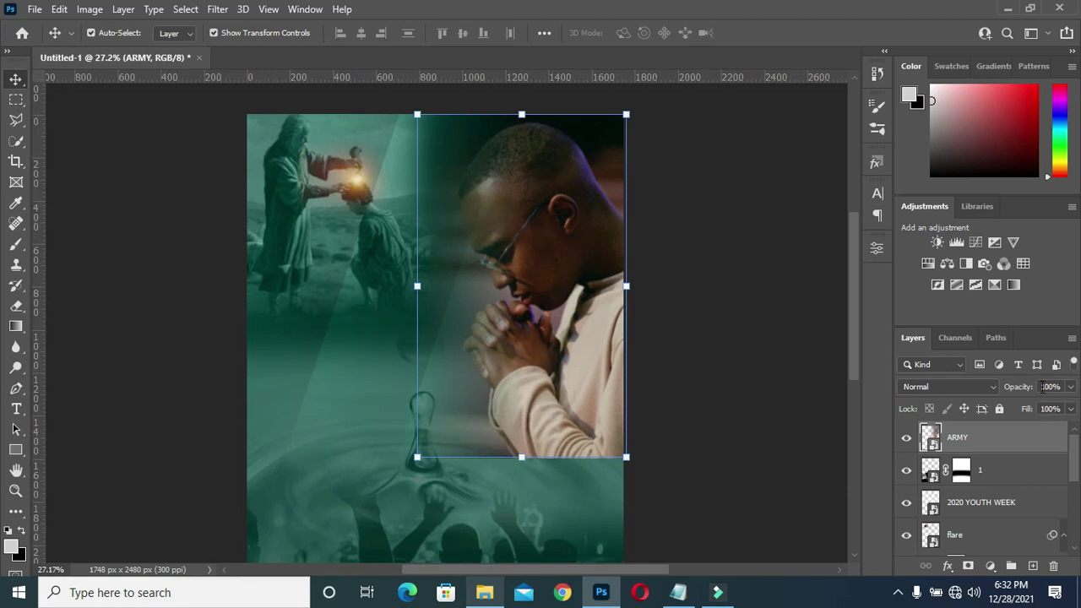
Set the ARMY photo to Luminosity and mask out its hard bottom edge.
click(971, 386)
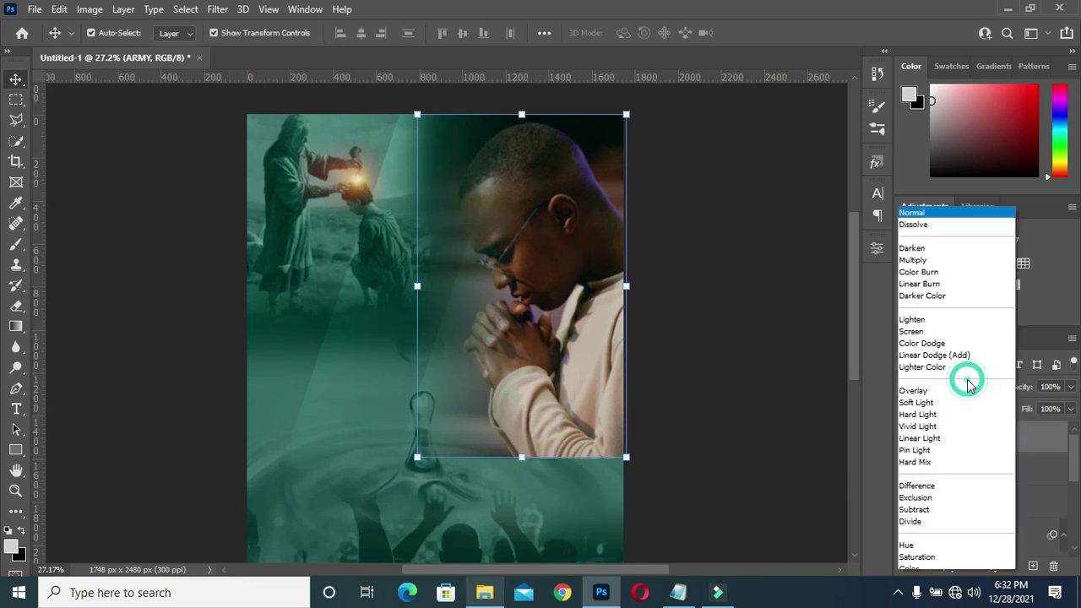
click(939, 563)
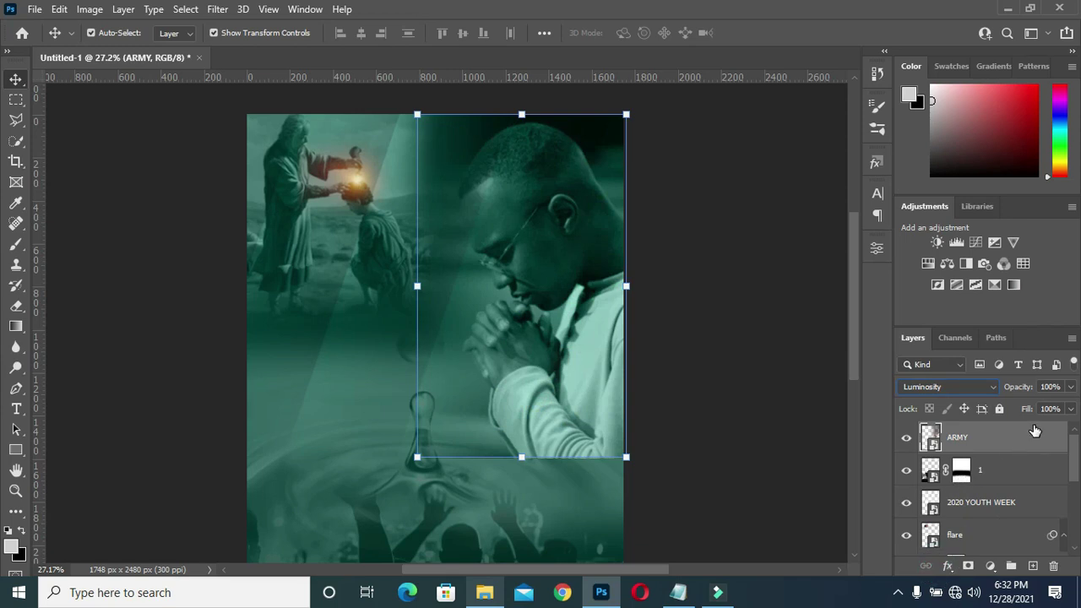
click(968, 566)
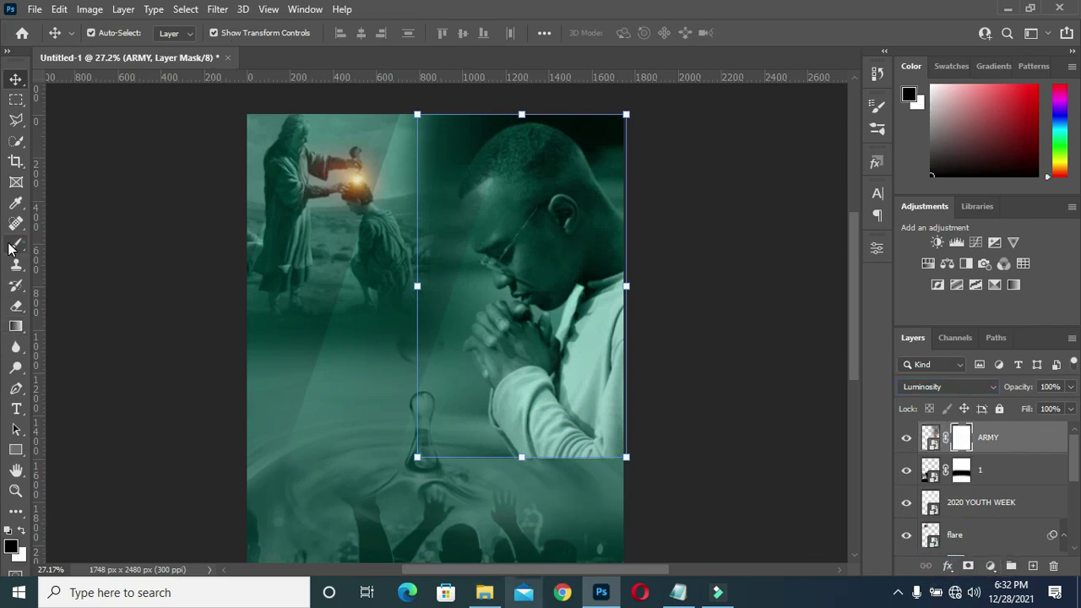
click(15, 244)
click(430, 470)
mouse_move(638, 489)
mouse_down()
mouse_move(483, 494)
mouse_move(410, 482)
mouse_up()
click(16, 79)
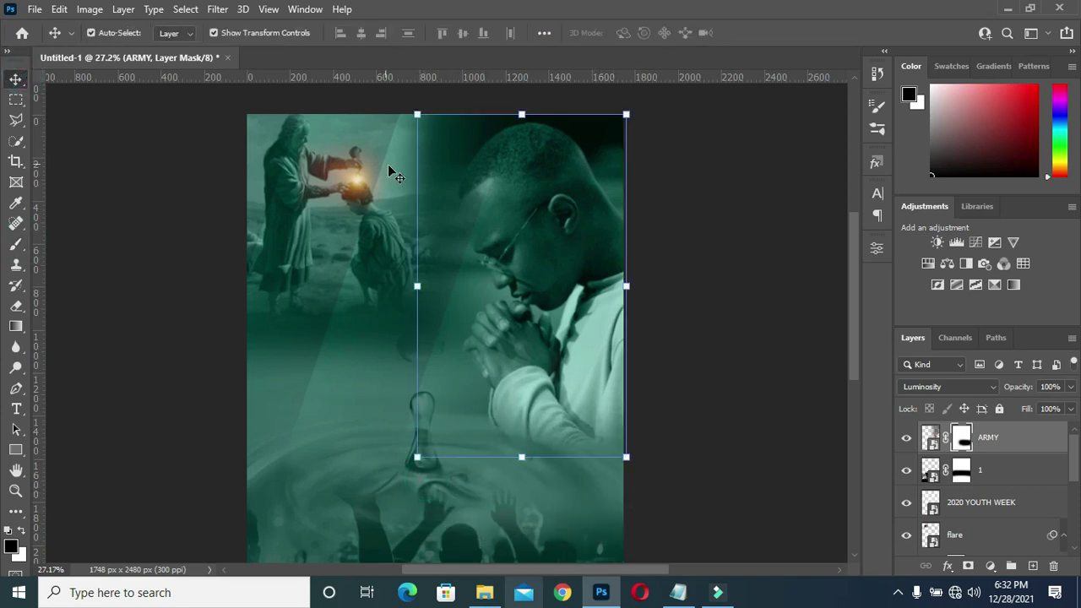
Lower the ARMY layer's opacity to 60%.
click(1047, 386)
click(796, 405)
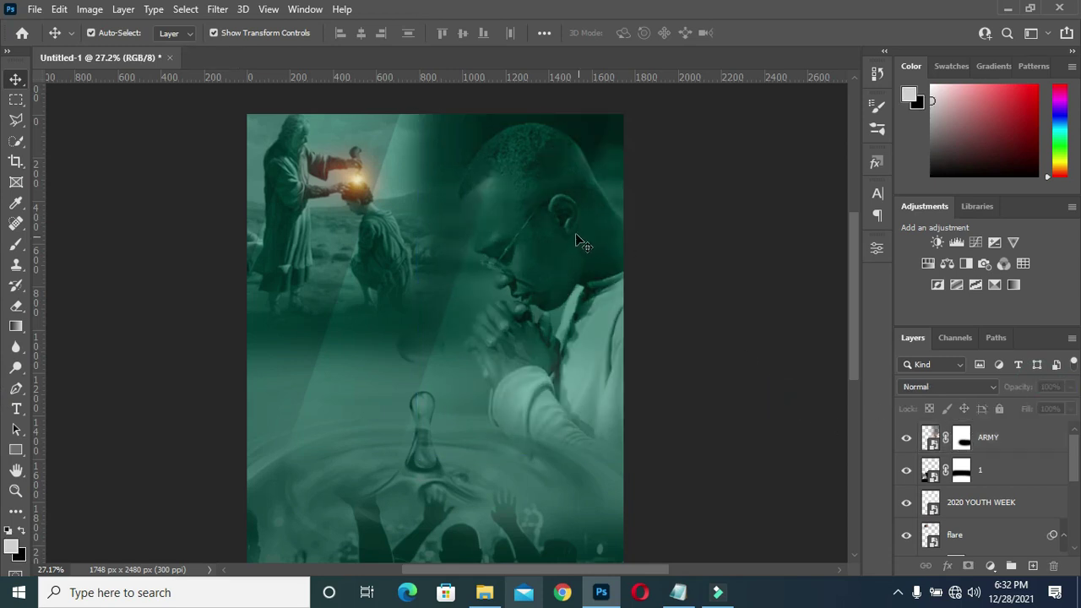
alt+scroll(731, 355, down, 2)
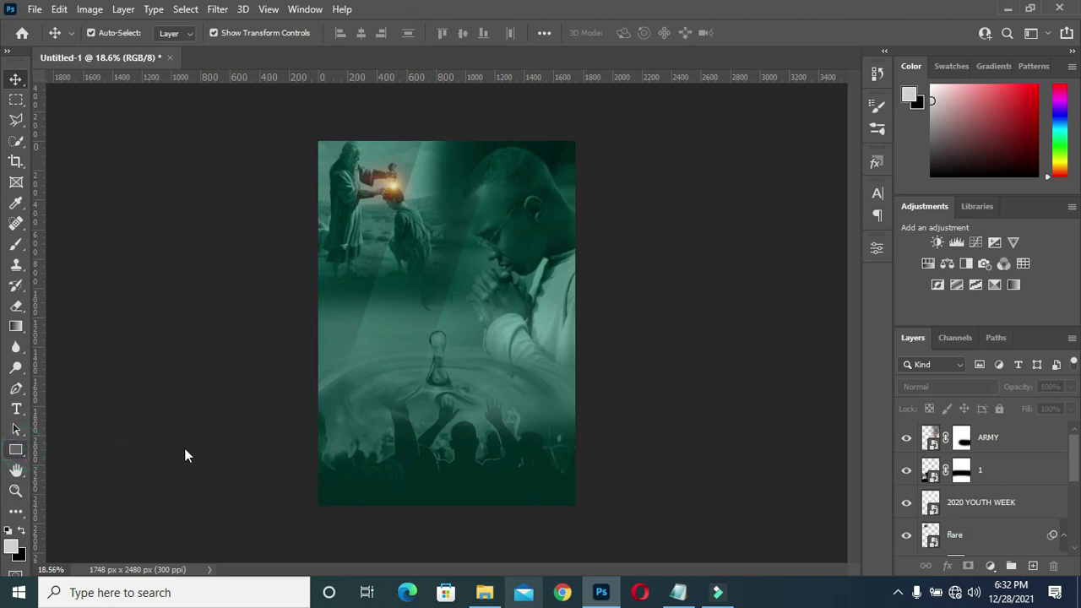
Draw a rectangle along the flyer's bottom edge filled with a gold swatch.
right_click(15, 450)
click(146, 449)
drag(303, 470, 587, 525)
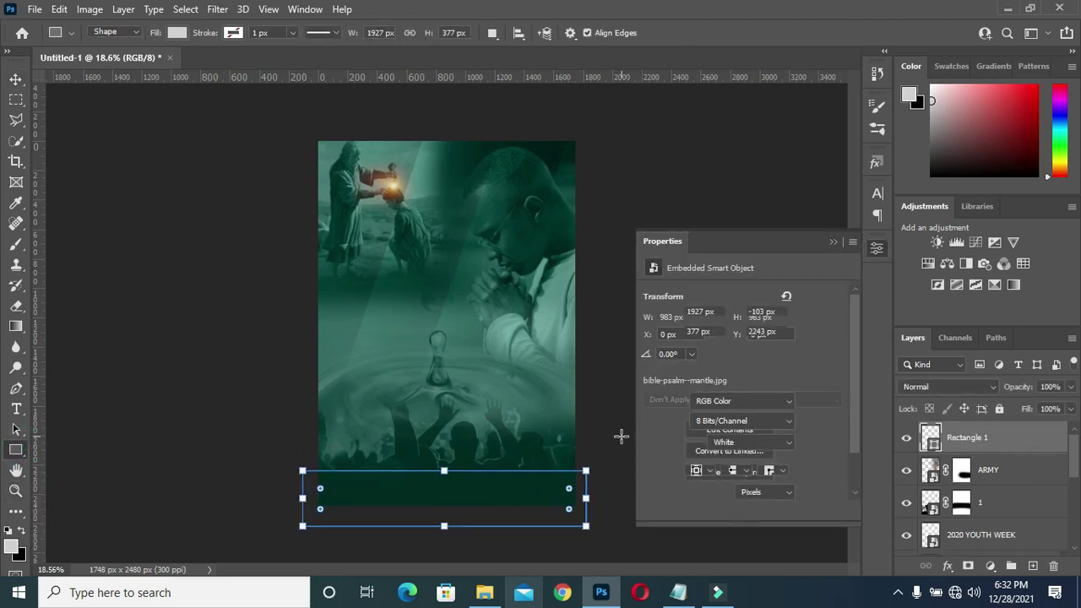
click(706, 409)
click(656, 390)
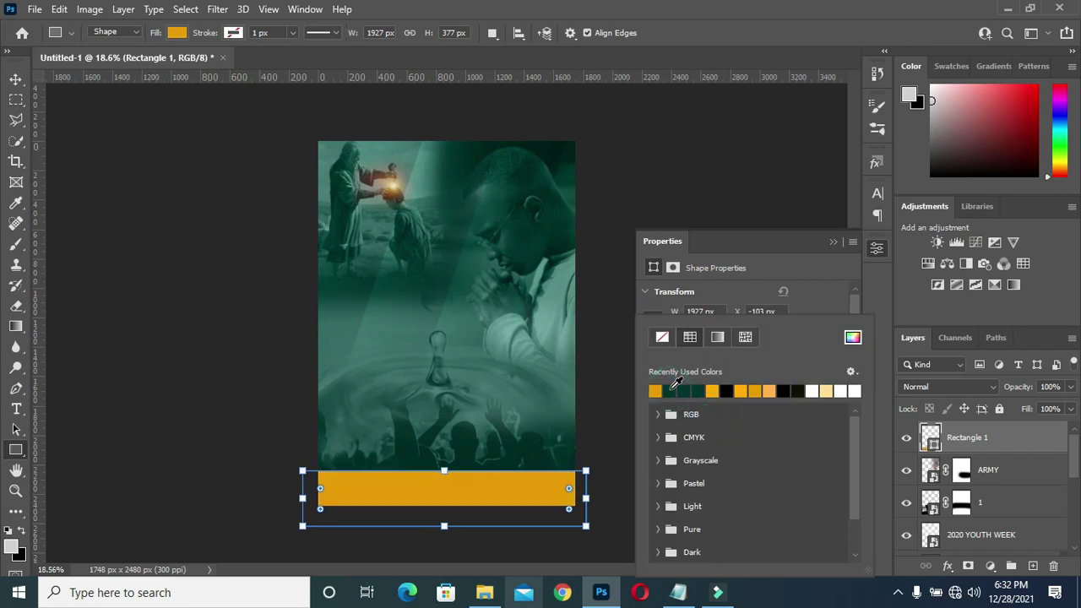
click(15, 78)
click(65, 138)
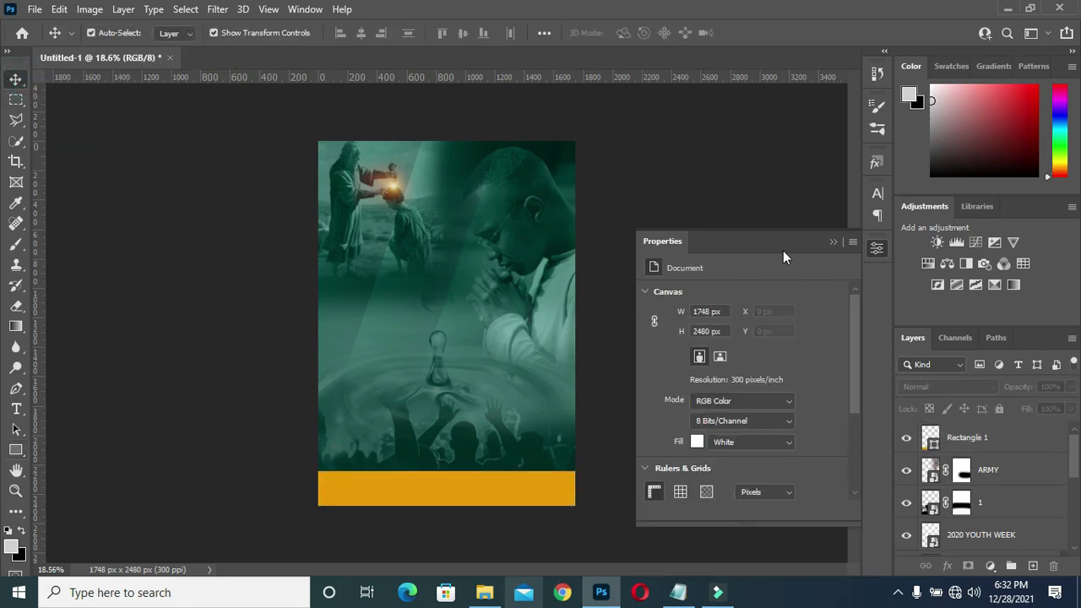
click(833, 241)
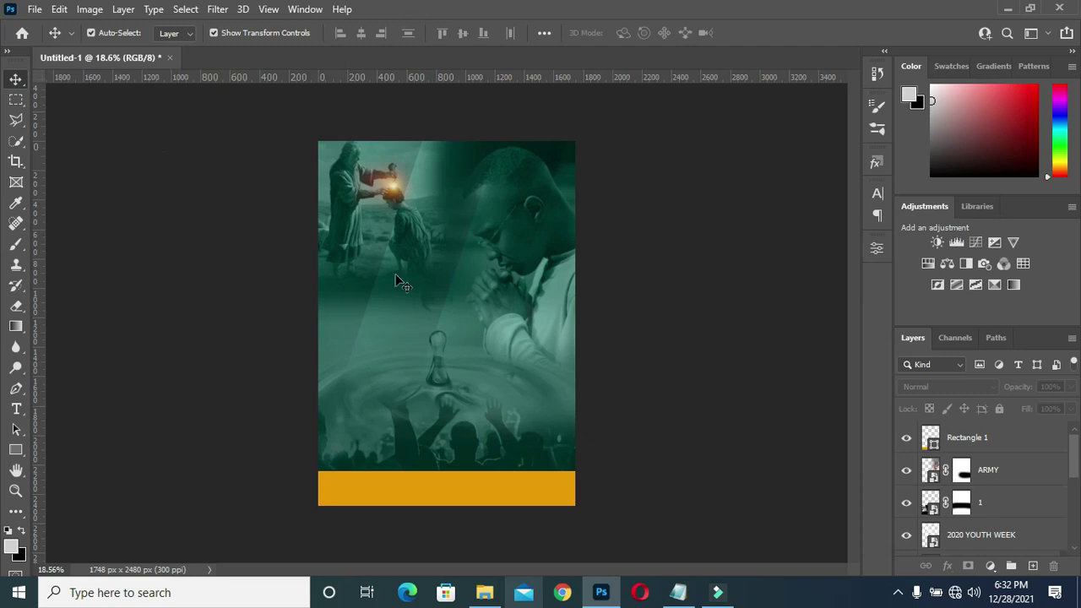
scroll(371, 272, up, 1)
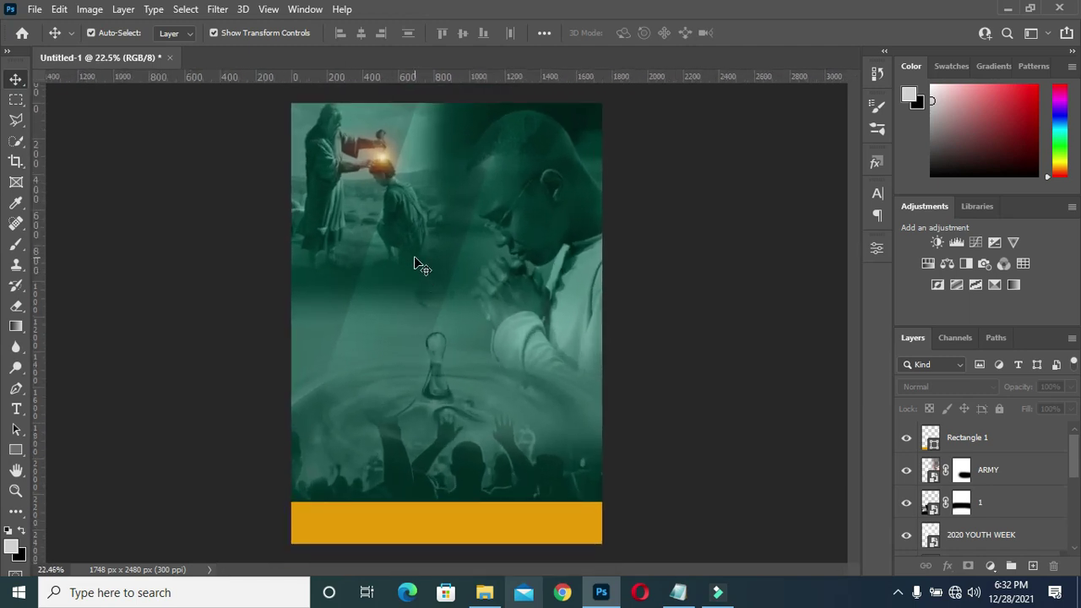
scroll(467, 239, up, 1)
scroll(482, 325, down, 2)
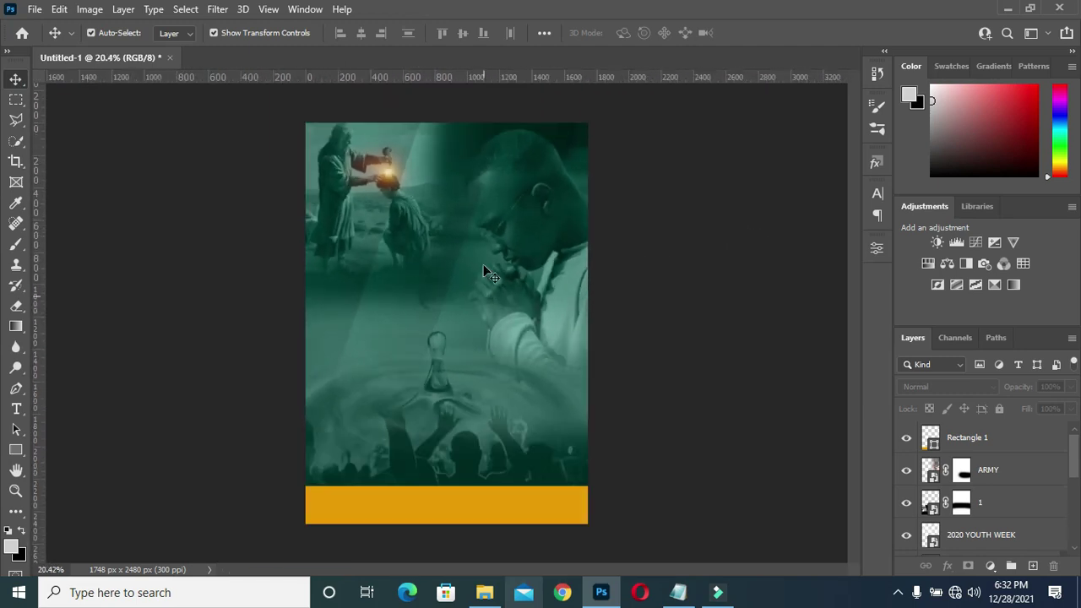
Drop the CHRIST CITY LOGO onto the flyer at about 18% scale in the top-right corner.
click(484, 592)
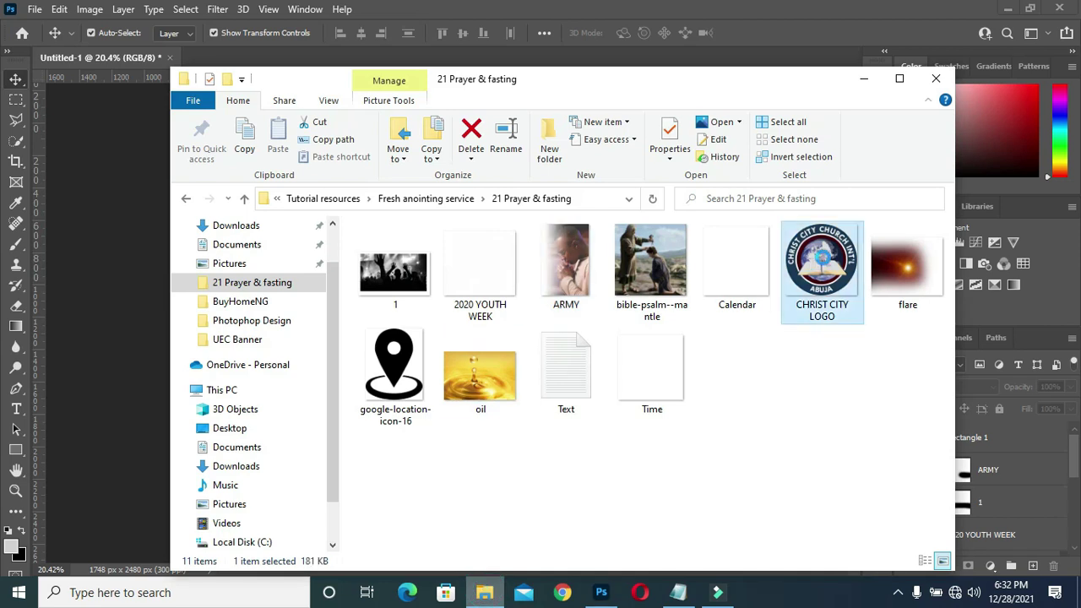
drag(713, 278, 156, 329)
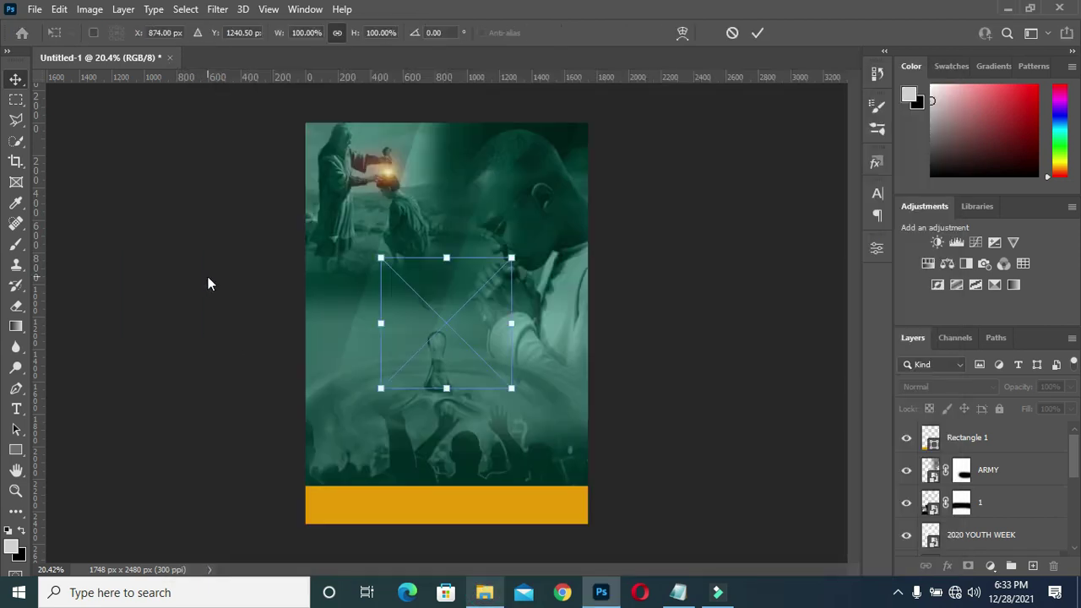
drag(380, 387, 473, 294)
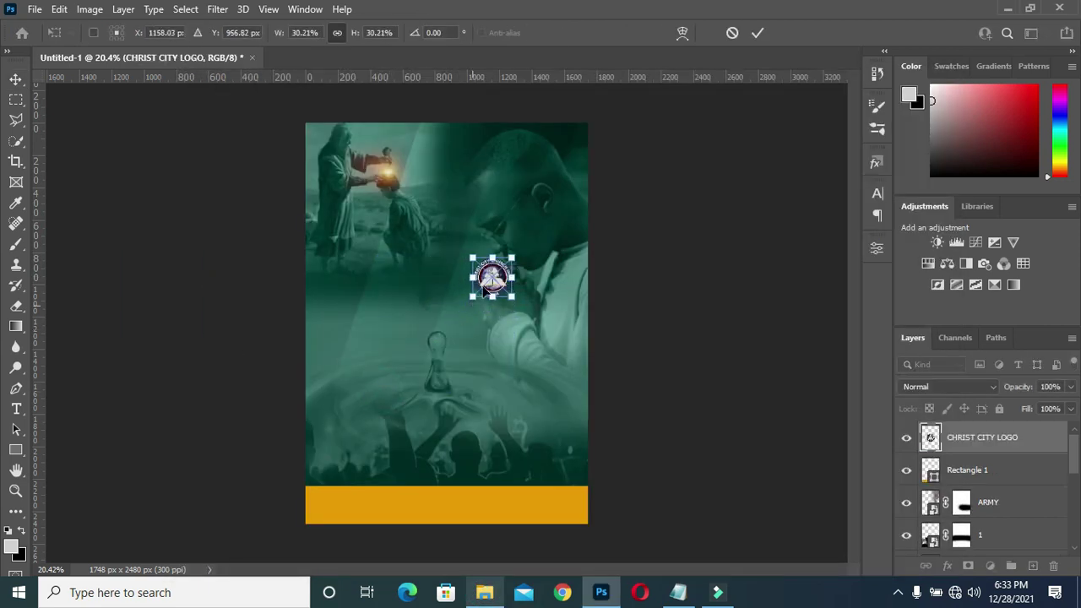
scroll(565, 143, up, 1)
scroll(565, 142, up, 4)
mouse_move(460, 337)
mouse_down()
mouse_move(588, 108)
mouse_move(617, 121)
mouse_up()
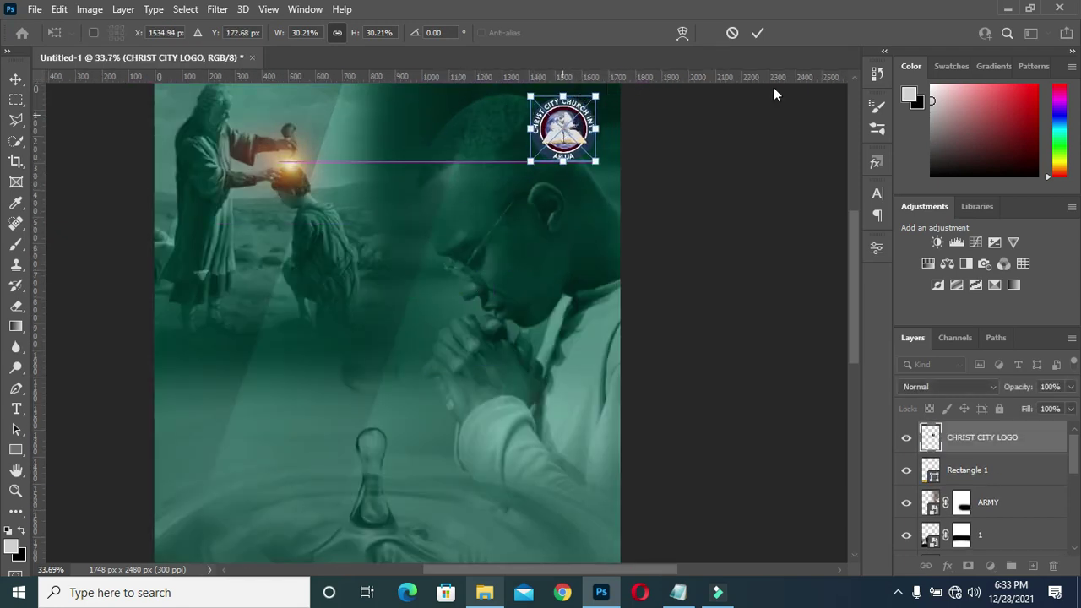
drag(849, 267, 851, 238)
mouse_move(599, 270)
mouse_down()
mouse_move(568, 223)
mouse_move(573, 241)
mouse_up()
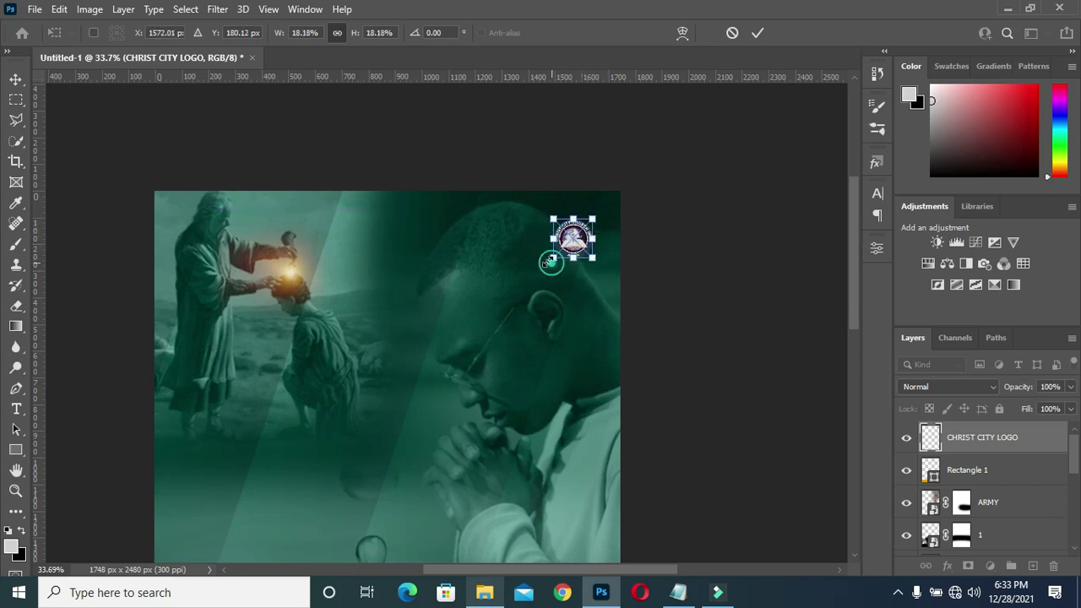
click(758, 32)
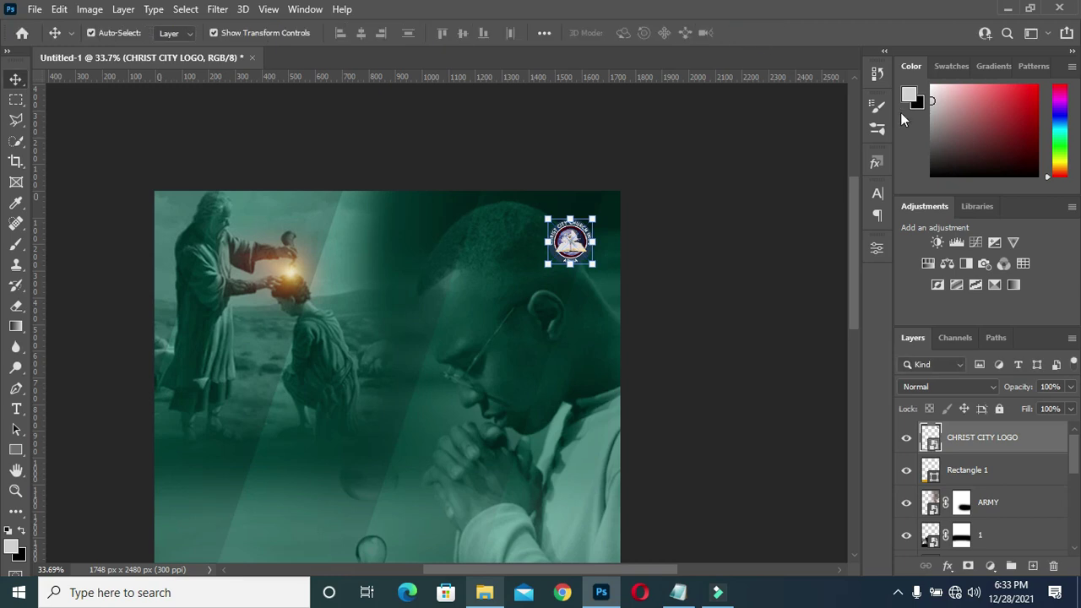
key(ctrl+minus)
Group the layers from Rectangle 1 through Color Fill 1 into a group named BG.
scroll(994, 479, down, 5)
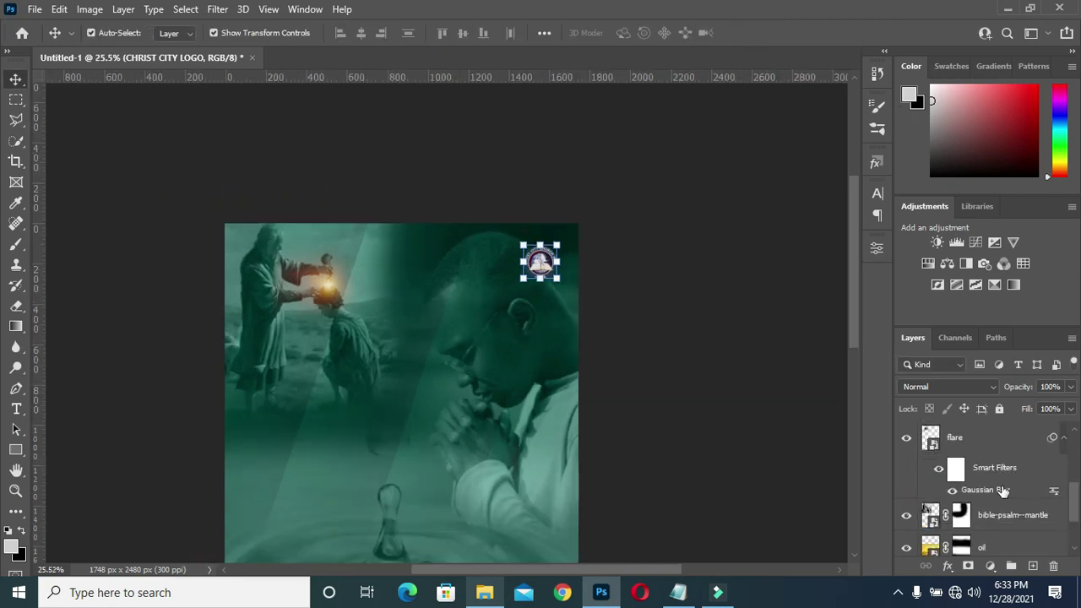
scroll(1001, 490, down, 3)
click(1003, 508)
scroll(1004, 473, up, 8)
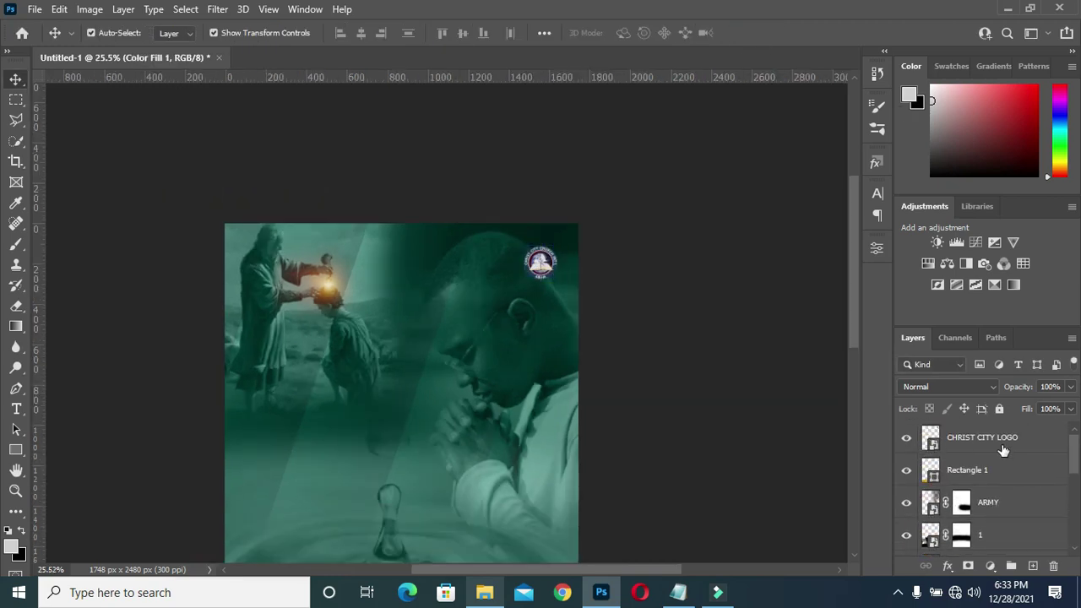
click(992, 473)
scroll(996, 511, down, 3)
scroll(1005, 513, down, 4)
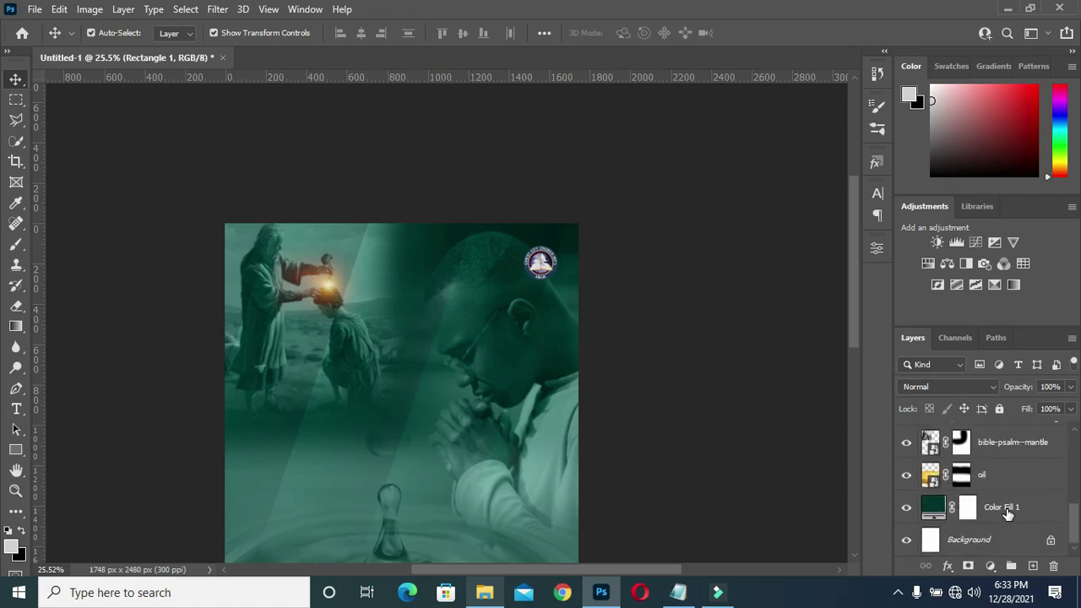
shift+click(1006, 510)
key(ctrl+g)
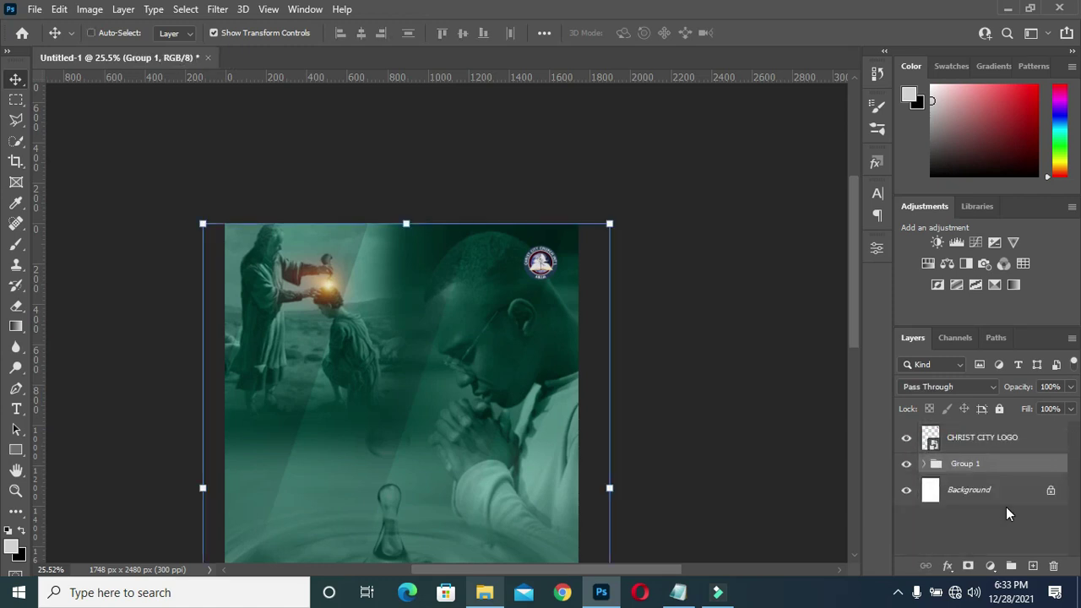
double_click(960, 464)
text(BG)
key(Return)
Select the CHRIST CITY LOGO layer and bring up the Notepad flyer-text notes.
click(961, 437)
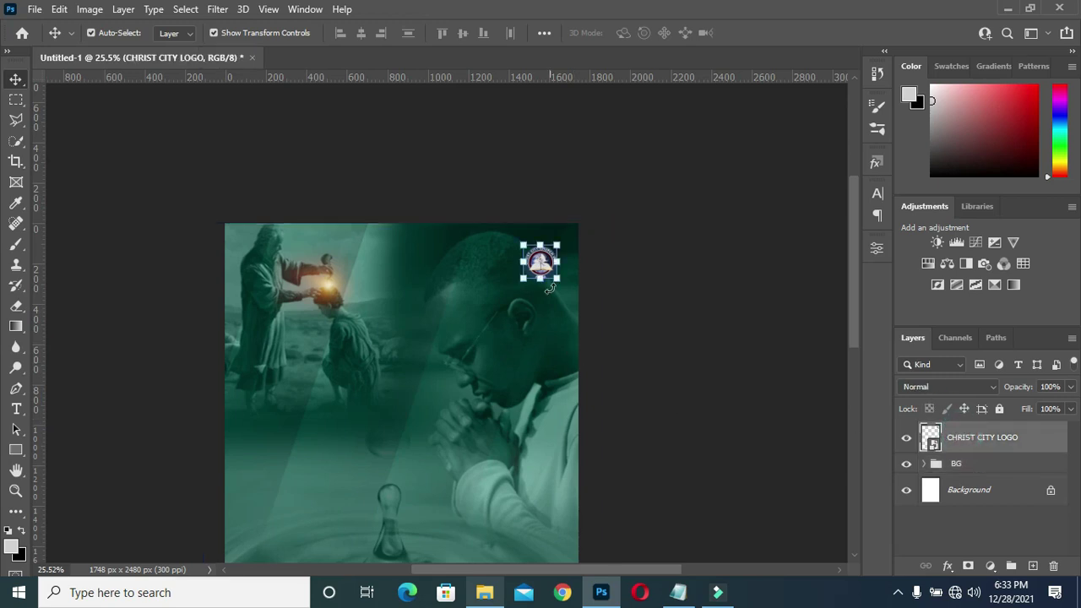
scroll(547, 286, up, 1)
click(678, 592)
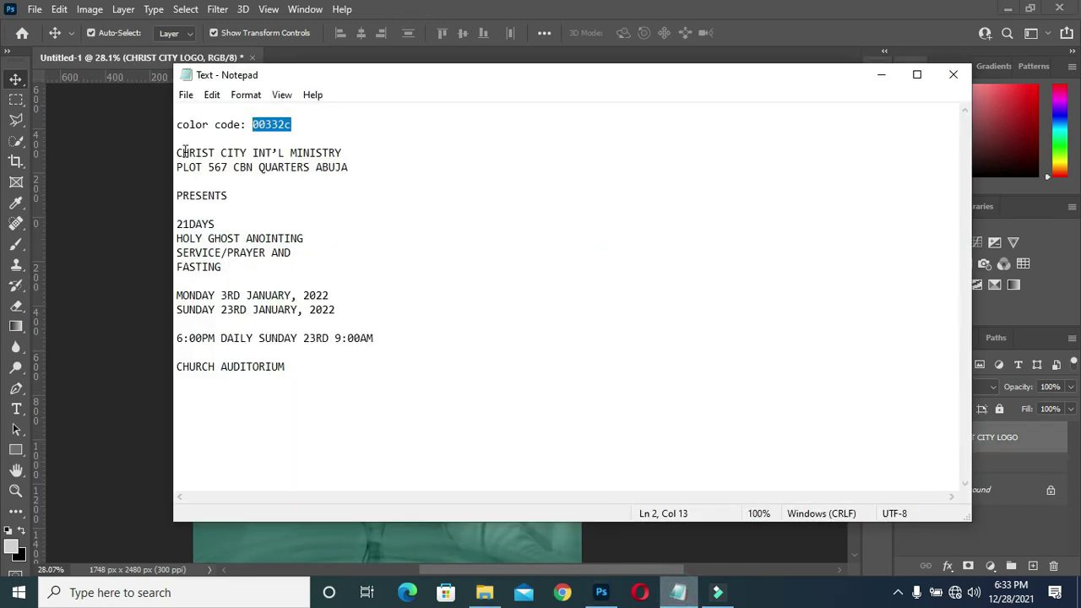
Copy the CHRIST CITY INT'L MINISTRY line from Notepad and paste it as a horizontal text layer.
drag(177, 152, 383, 152)
key(ctrl+c)
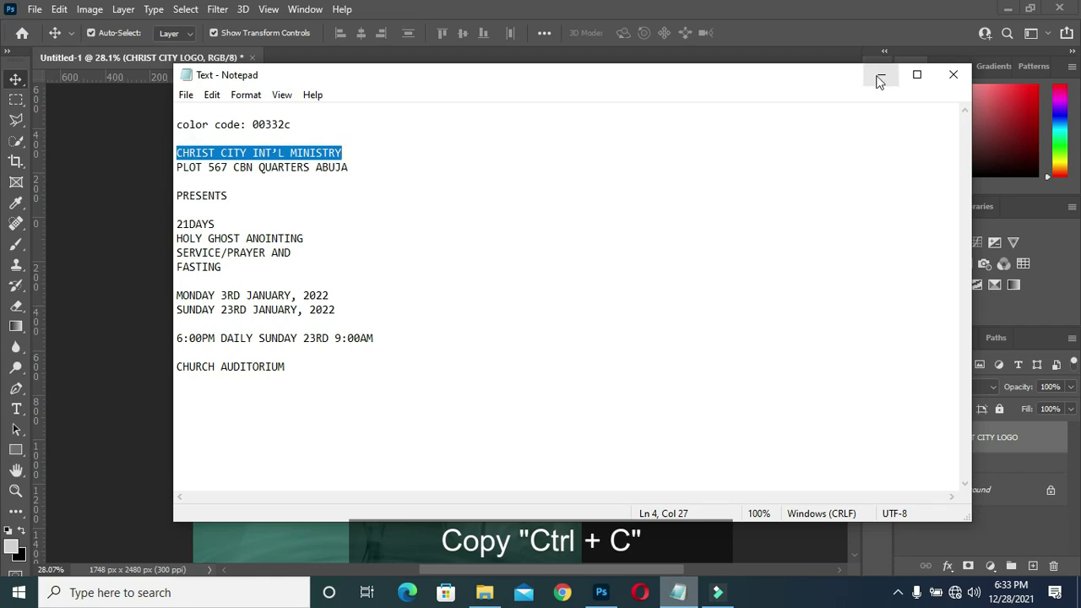
click(878, 81)
scroll(460, 292, up, 2)
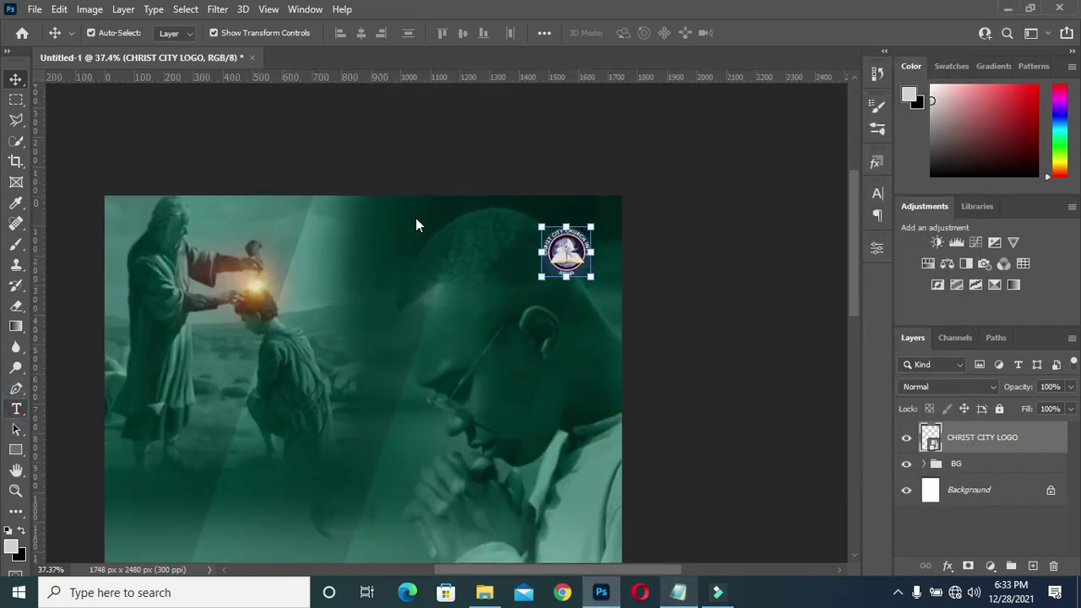
right_click(16, 409)
click(135, 410)
click(340, 239)
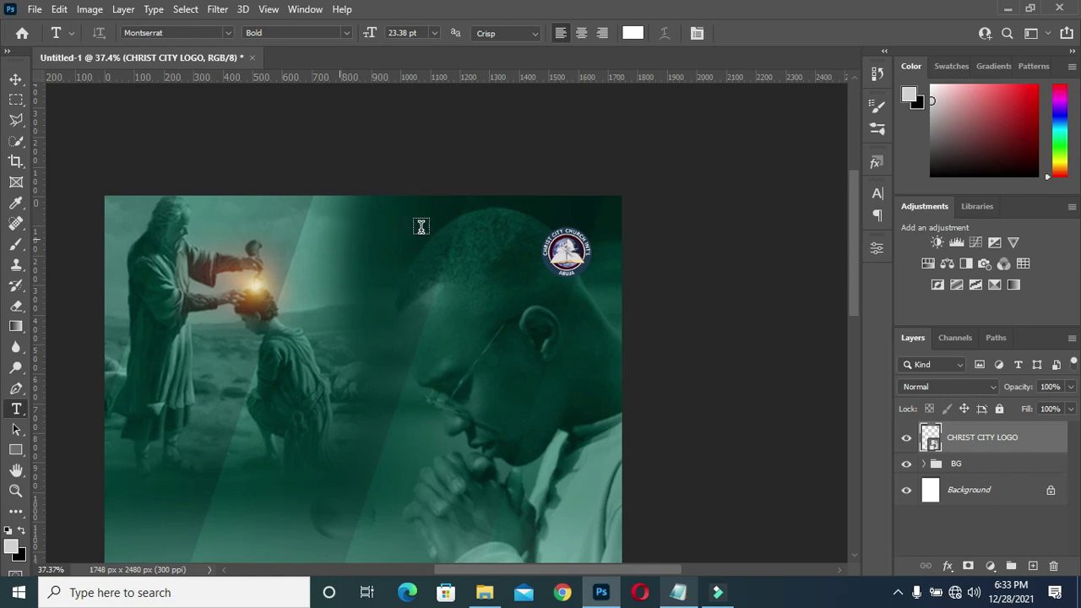
click(356, 255)
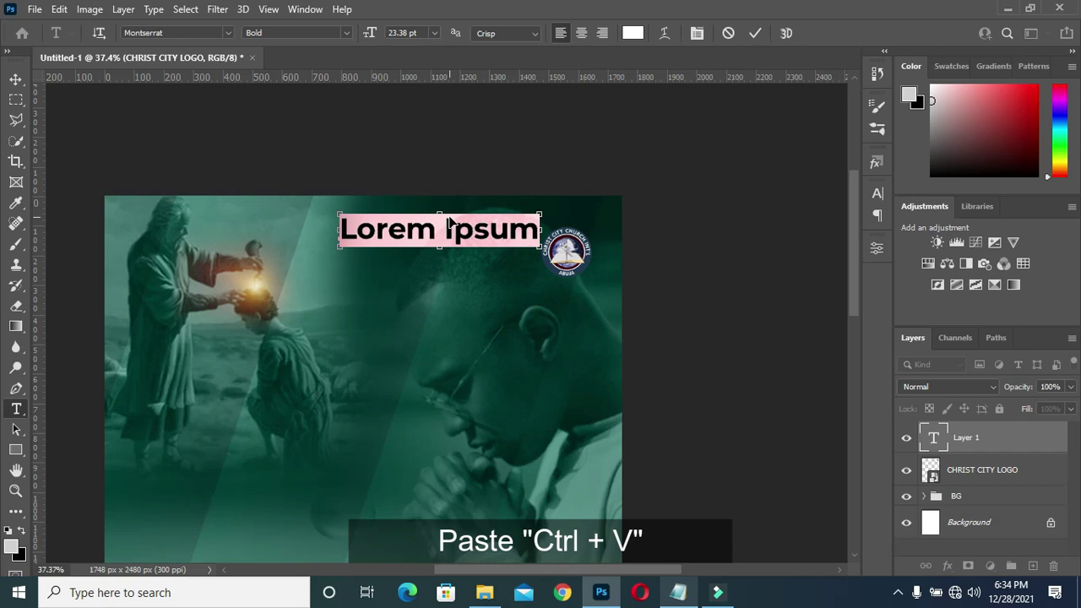
key(ctrl+v)
click(755, 33)
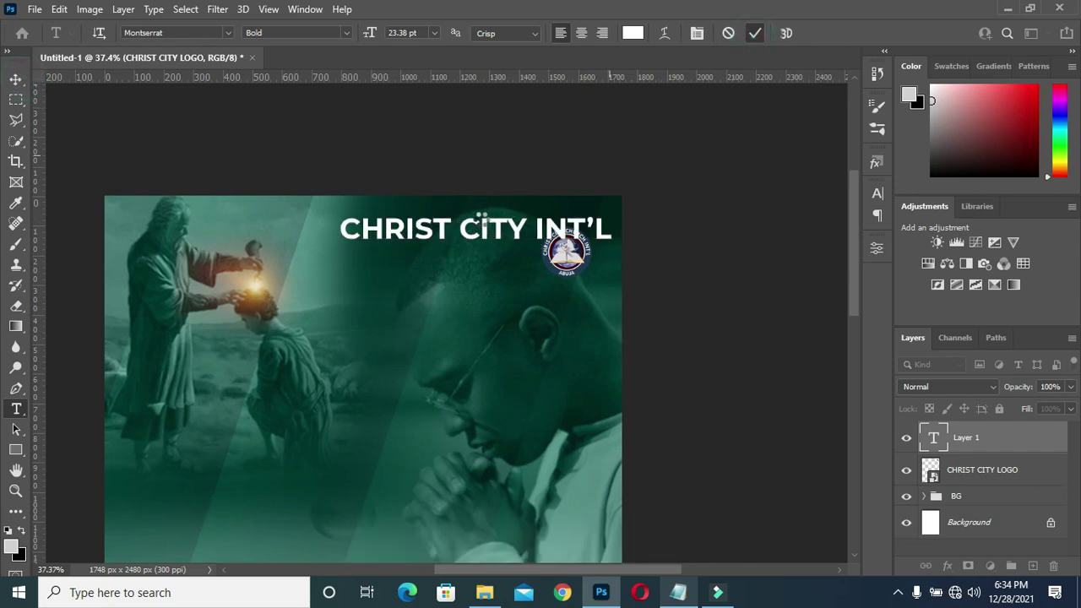
Scale the heading to about 51% and position it level with, left of the logo.
key(v)
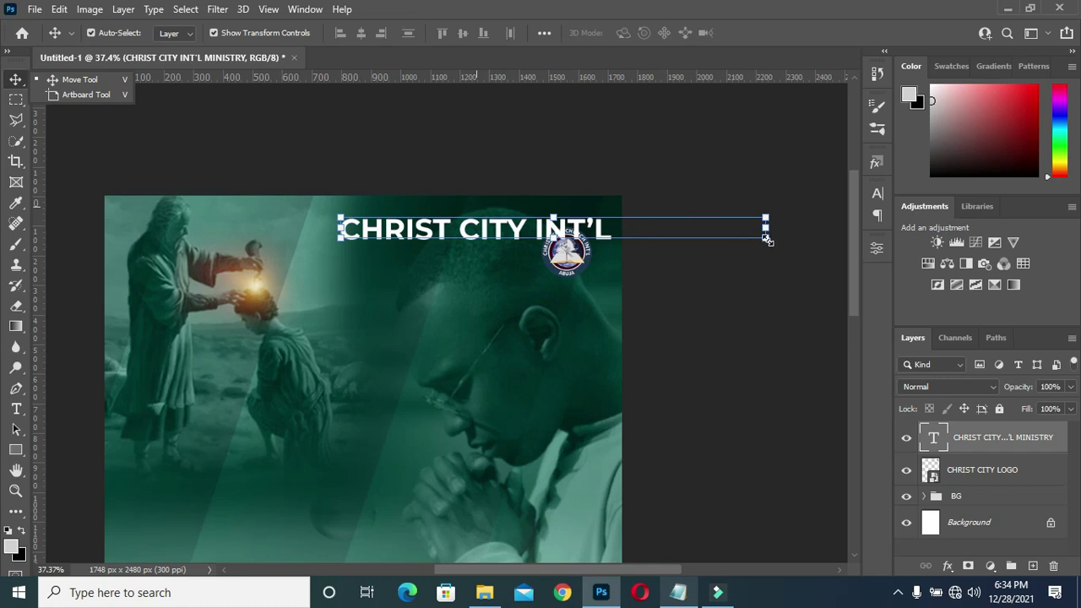
drag(765, 239, 525, 239)
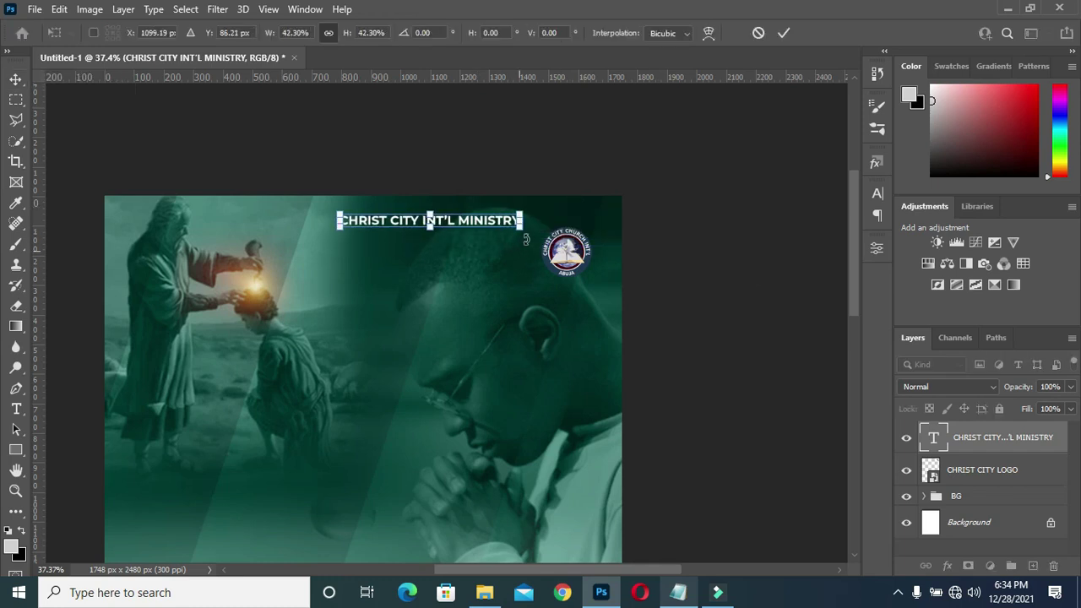
drag(473, 221, 482, 246)
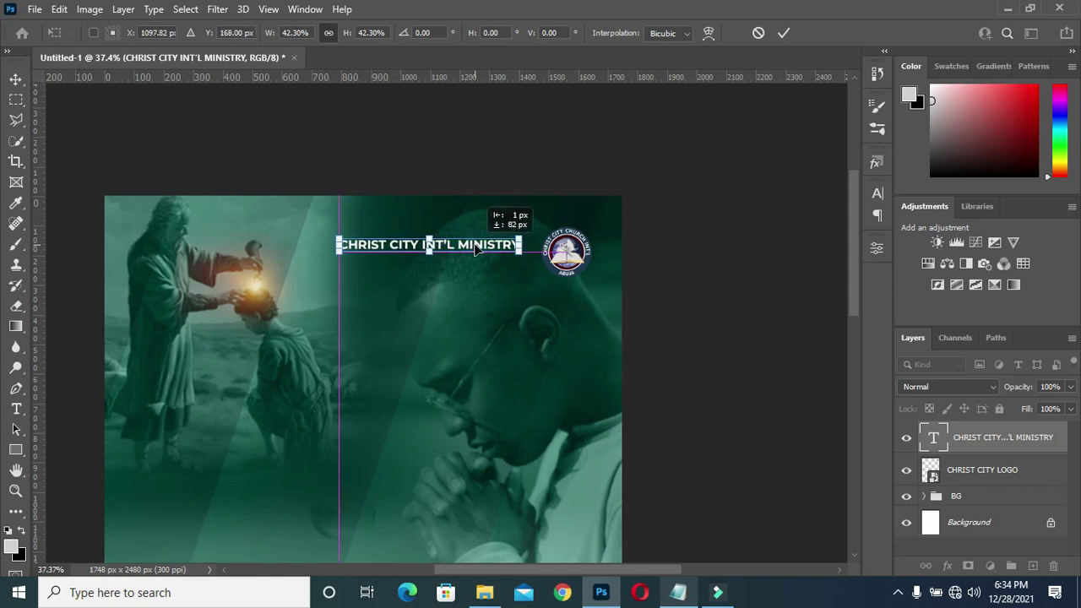
drag(347, 239, 308, 242)
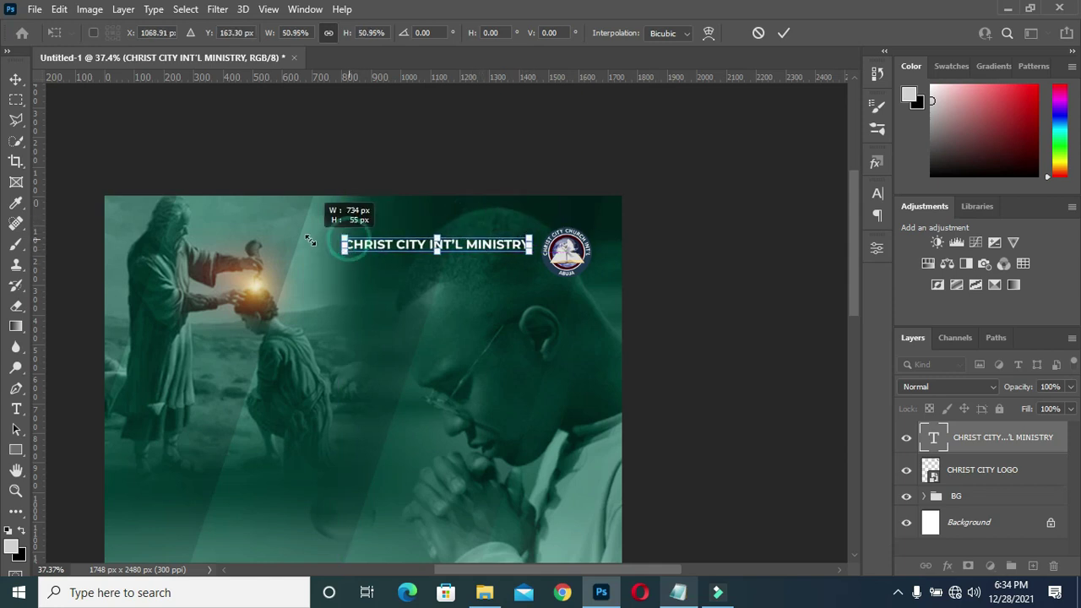
click(783, 33)
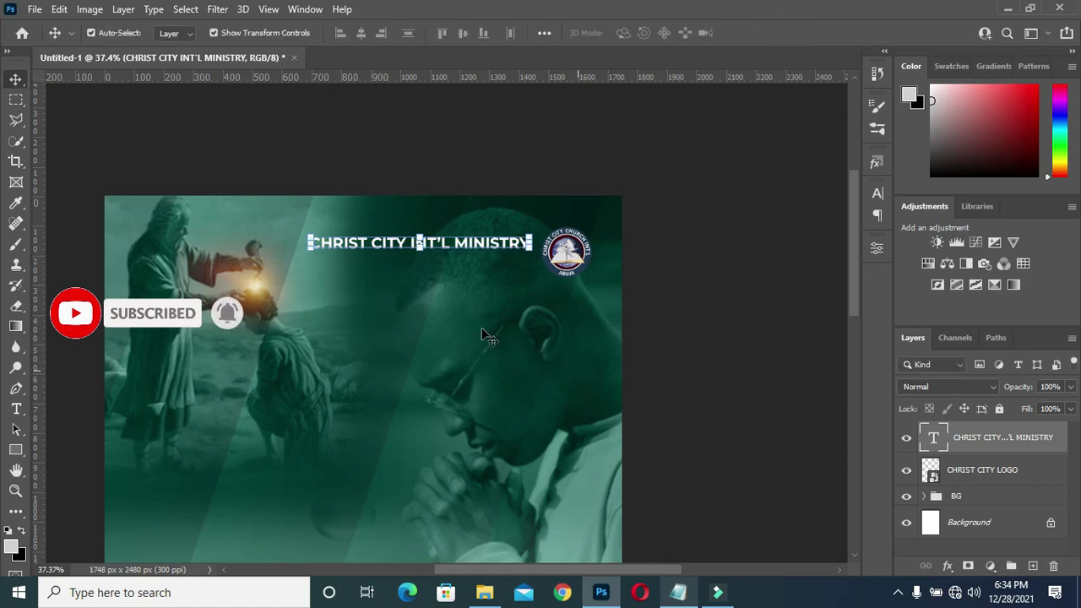
drag(413, 241, 380, 245)
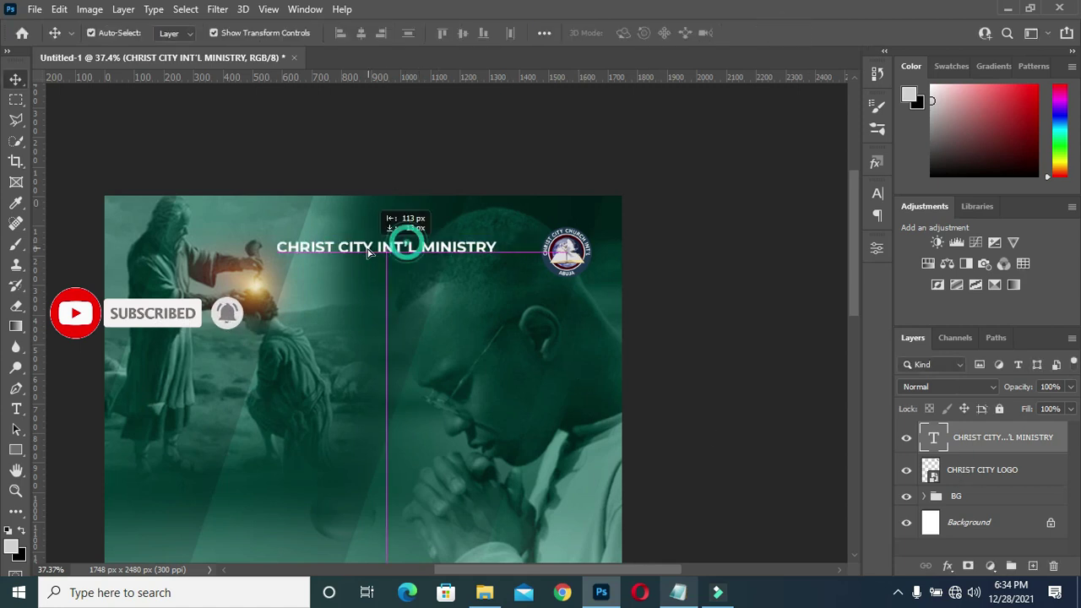
click(950, 465)
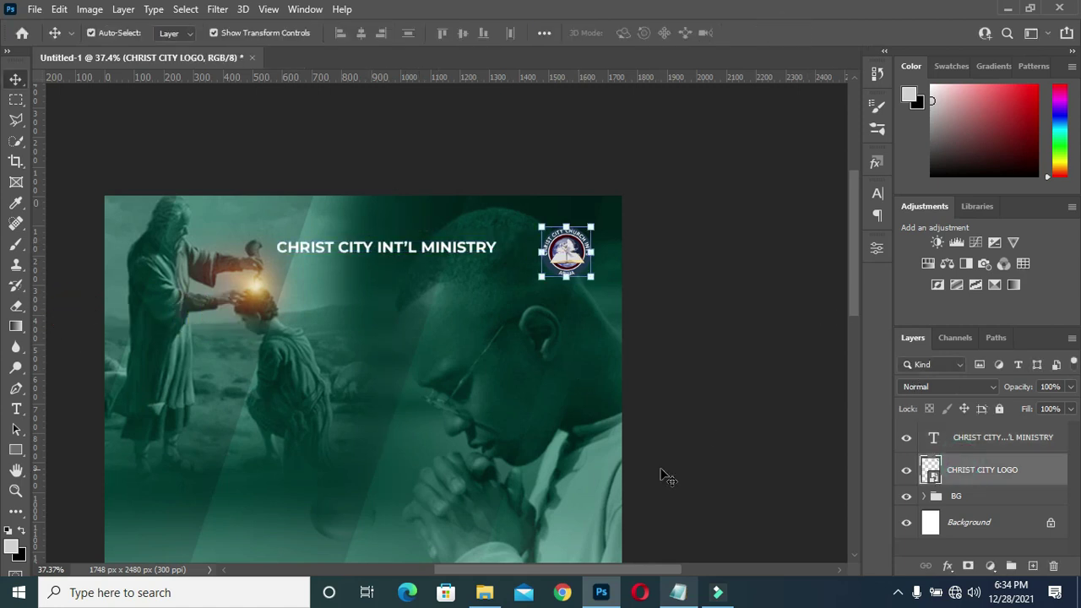
click(16, 451)
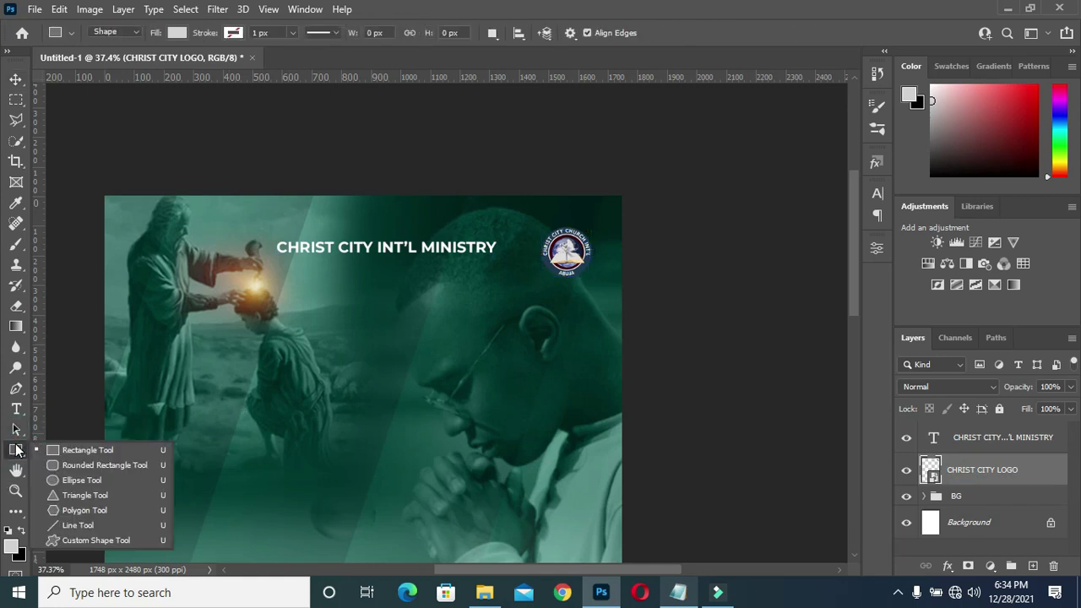
Draw a thin vertical rectangle left of the logo filled orange-gold.
click(16, 454)
drag(521, 229, 523, 272)
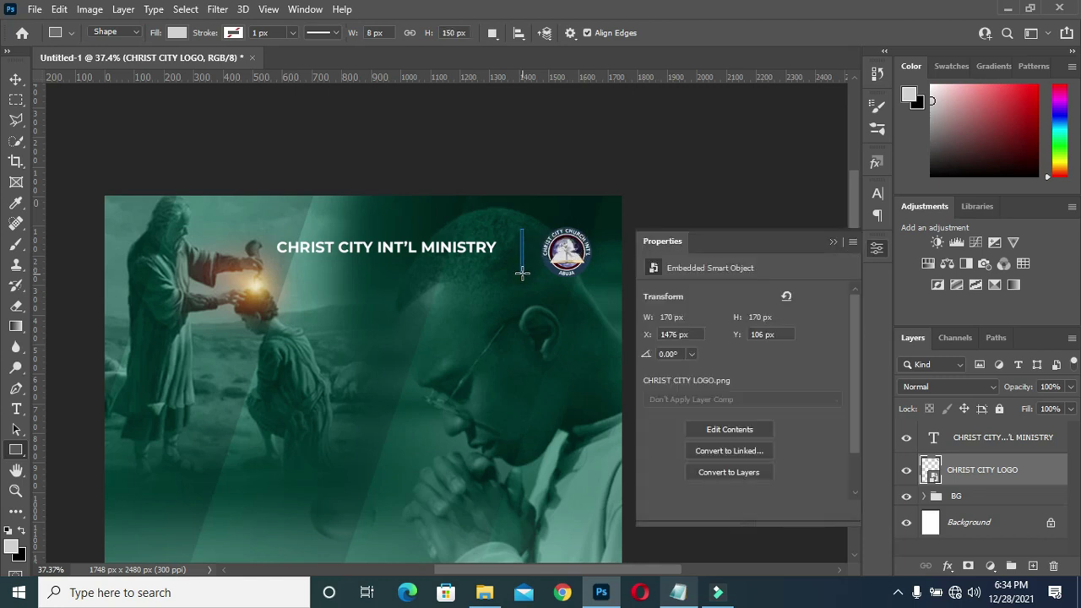
click(694, 408)
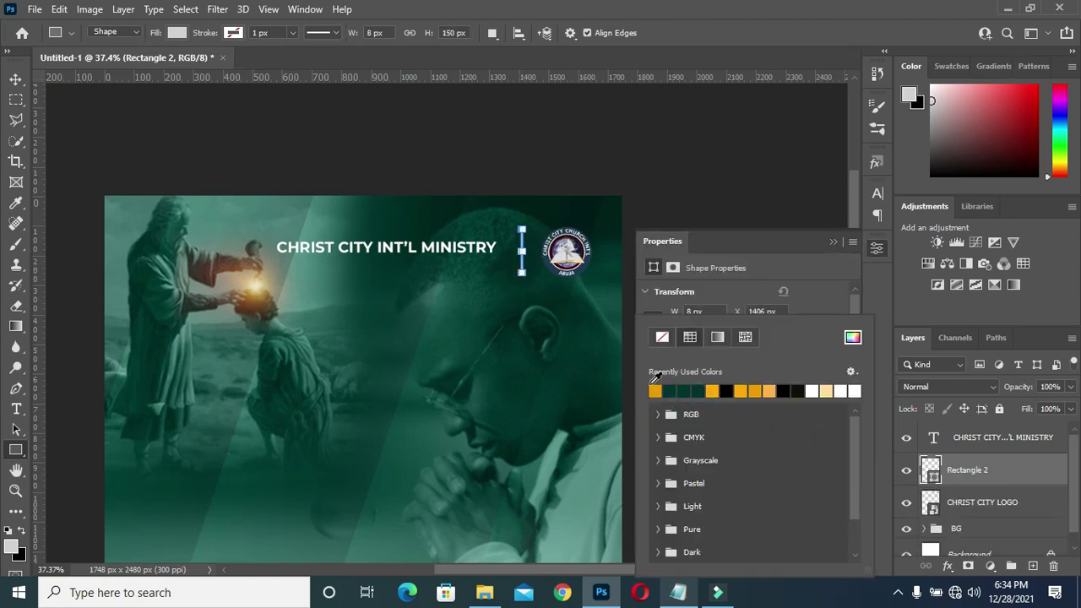
click(656, 390)
click(835, 243)
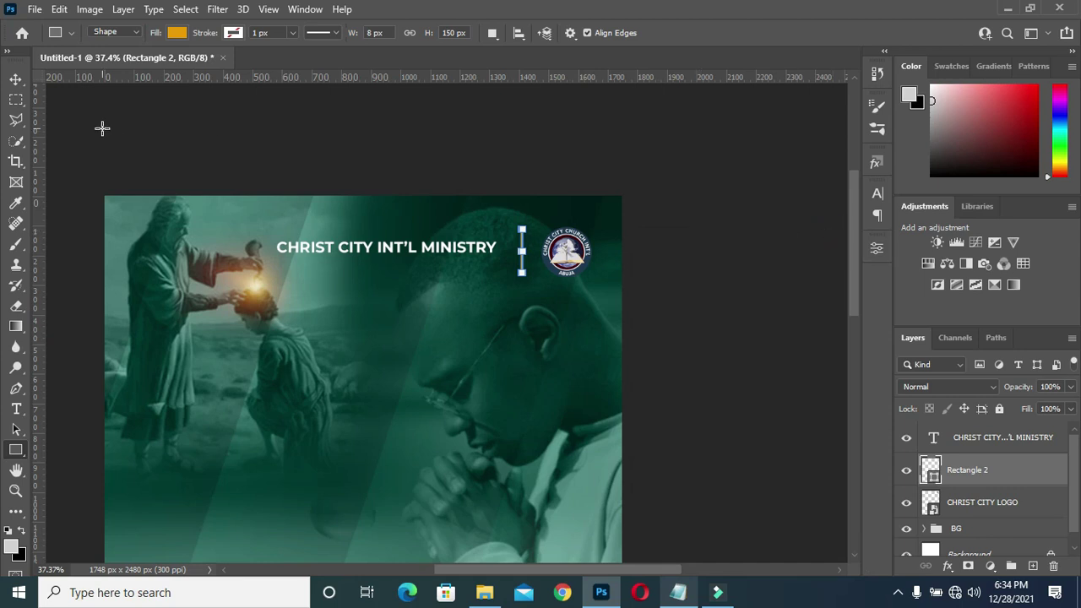
Move the ministry heading right and up against the gold bar.
key(v)
drag(391, 256, 403, 245)
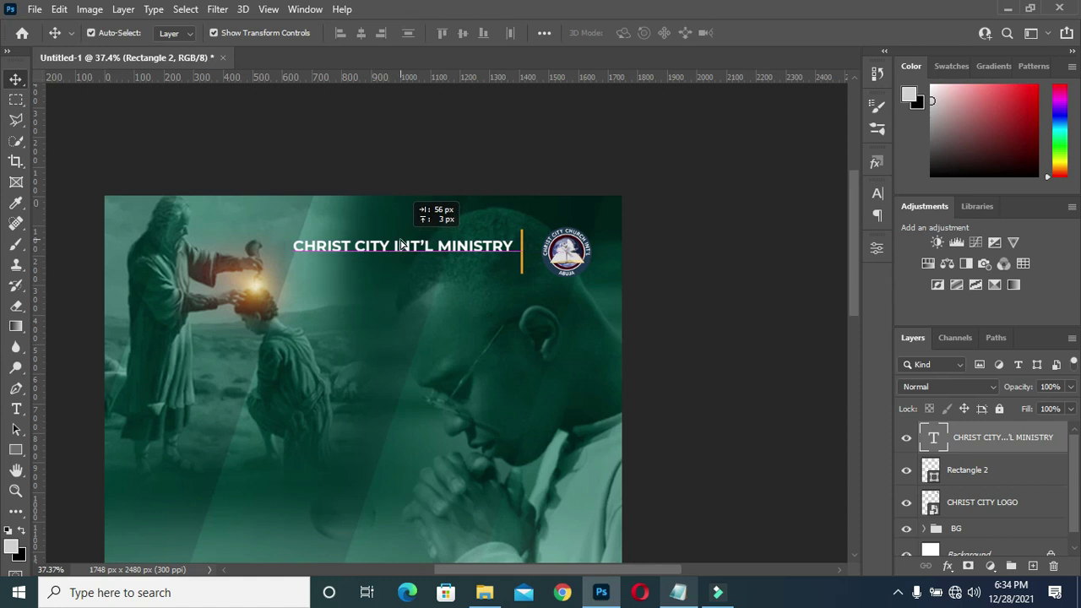
drag(402, 245, 402, 238)
double_click(402, 238)
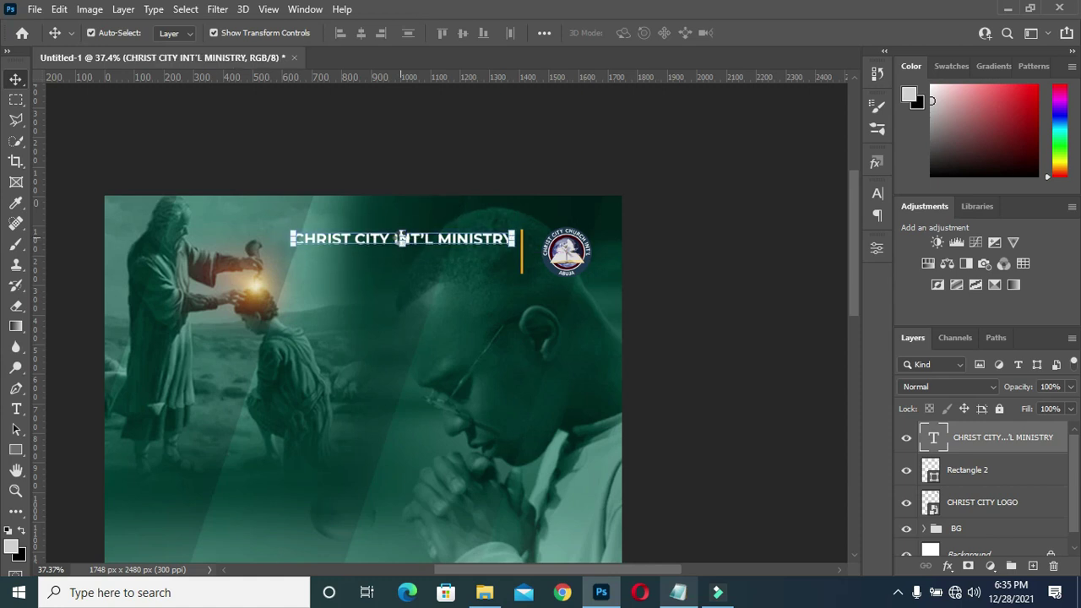
click(695, 249)
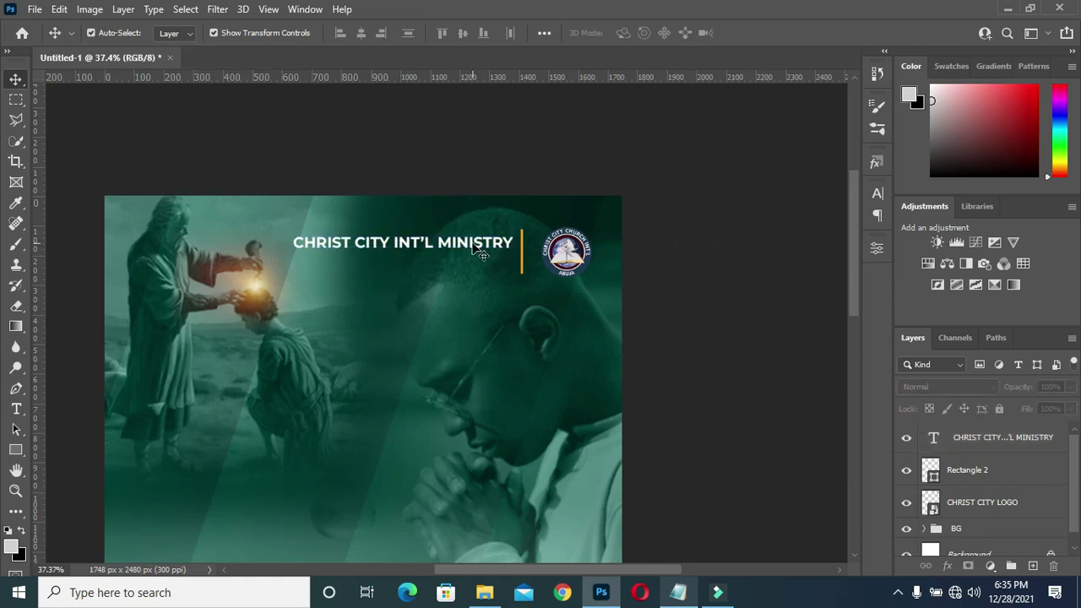
Duplicate the ministry heading below itself and replace its text with the church address line.
click(973, 439)
key(ctrl+j)
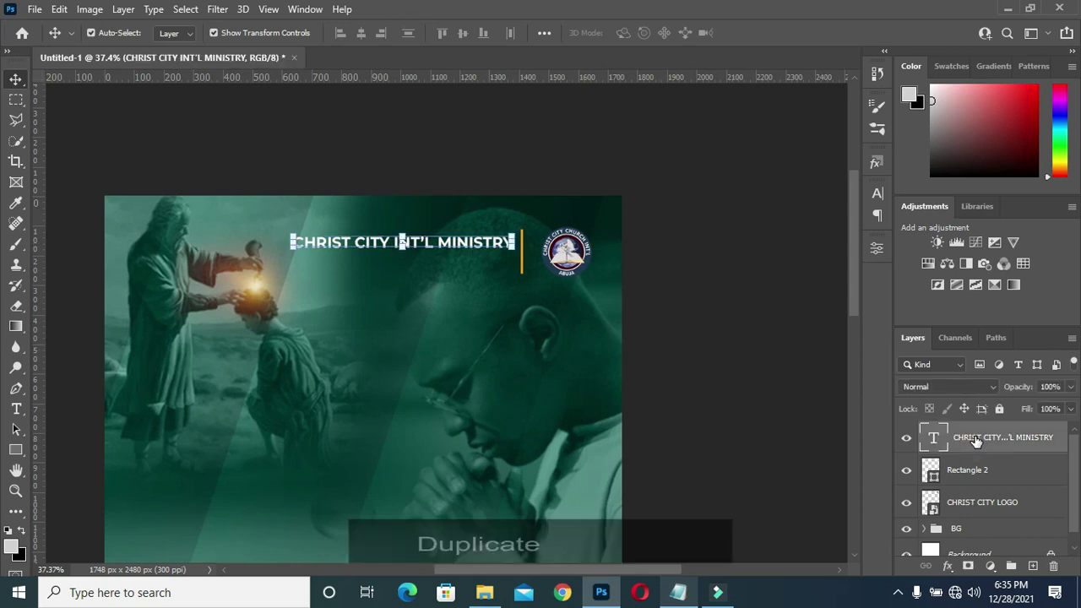
drag(453, 242, 449, 258)
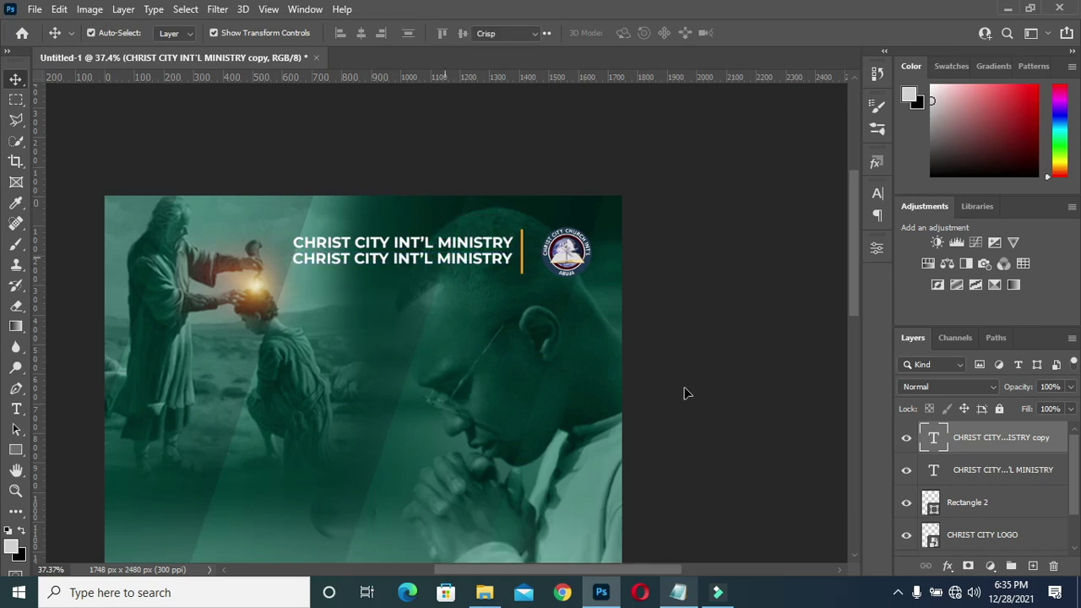
key(t)
key(Return)
click(678, 592)
key(ctrl+c)
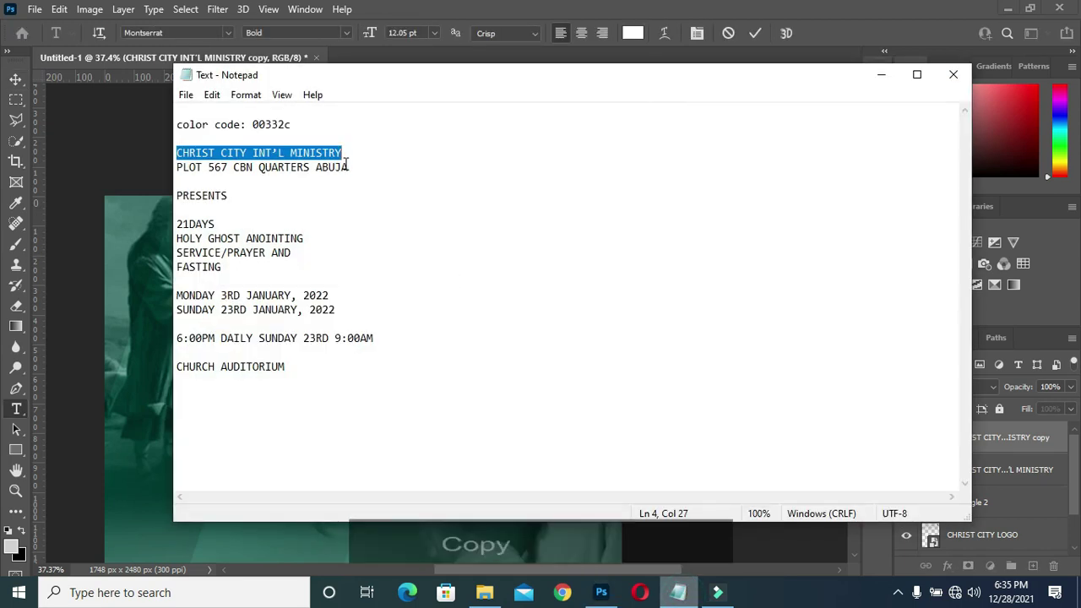
drag(348, 167, 167, 167)
key(ctrl+c)
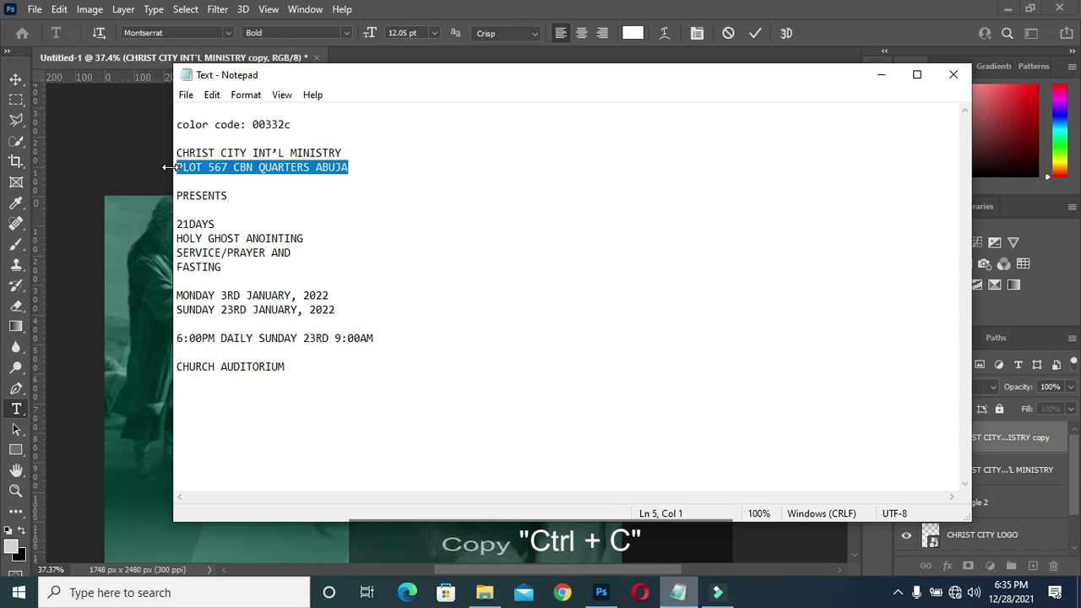
click(881, 75)
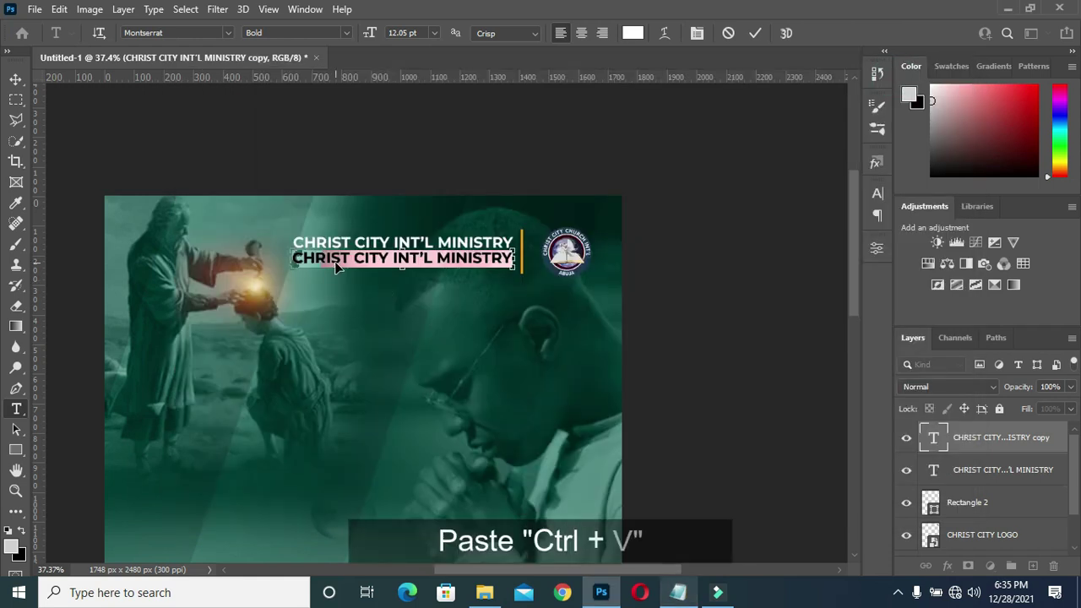
key(ctrl+v)
click(754, 34)
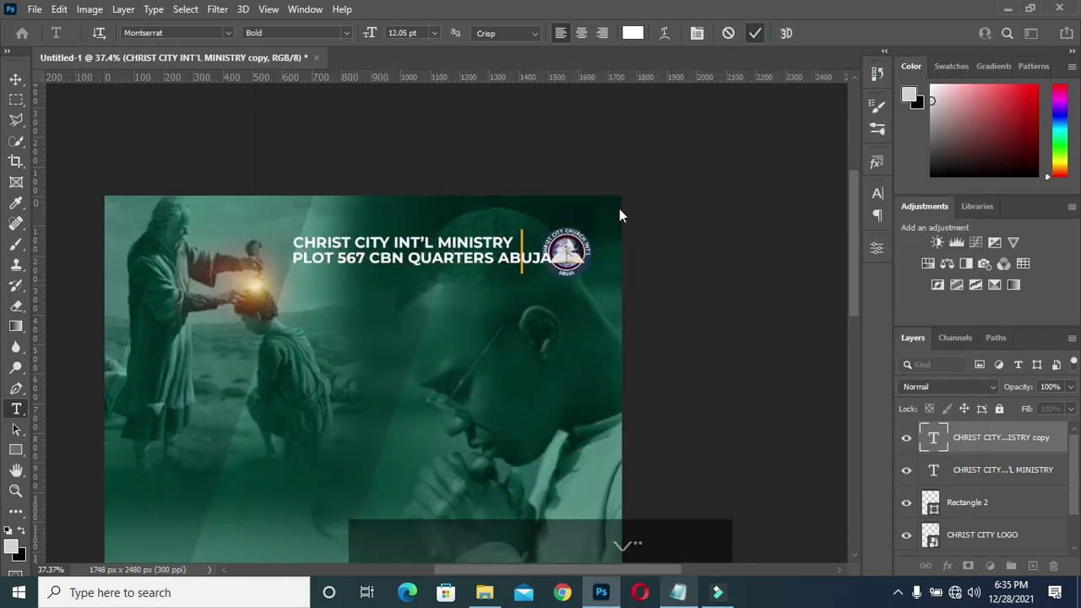
Shrink the address line to fit under the heading and move it up closer.
click(15, 78)
click(135, 125)
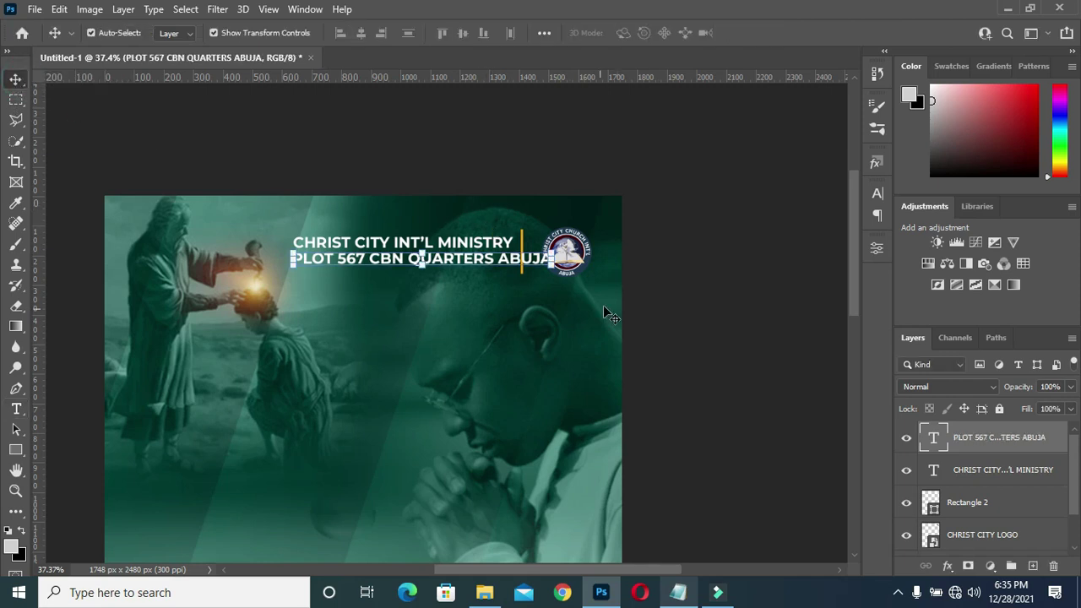
scroll(611, 316, up, 3)
drag(531, 245, 475, 239)
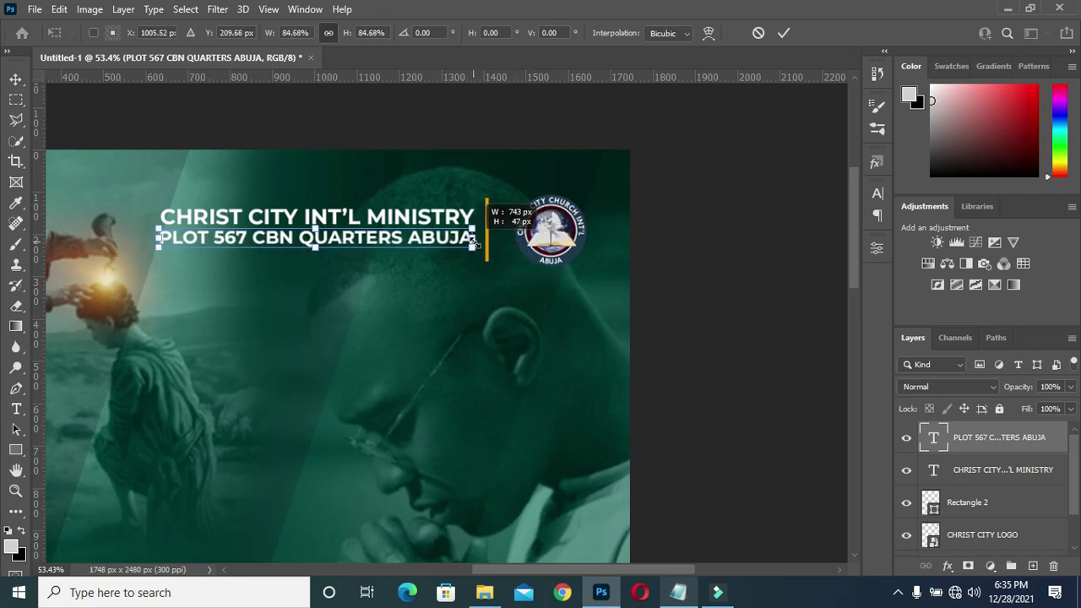
click(784, 33)
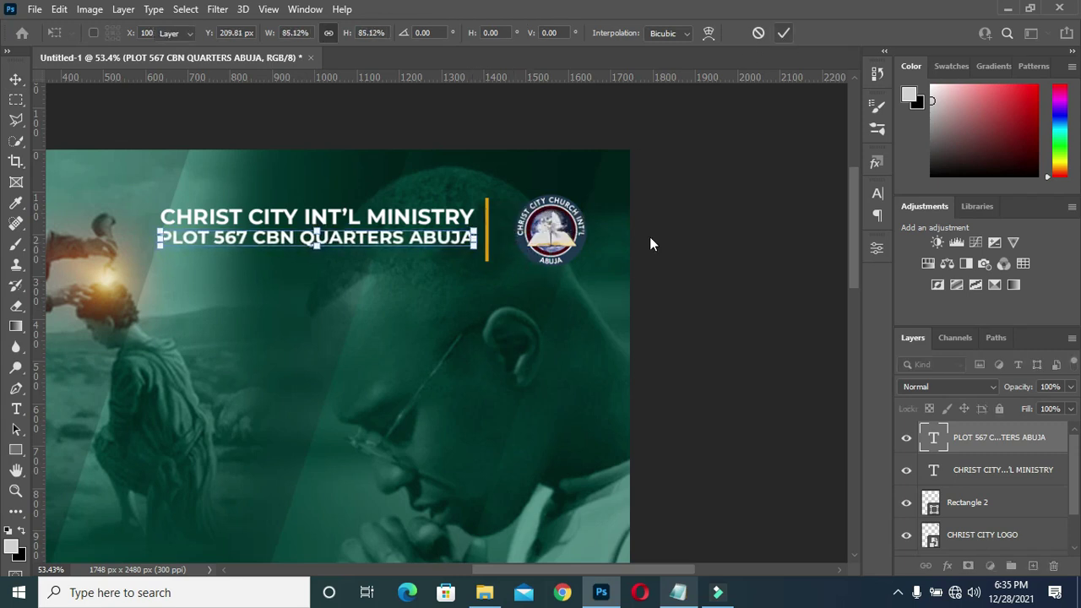
drag(397, 240, 397, 237)
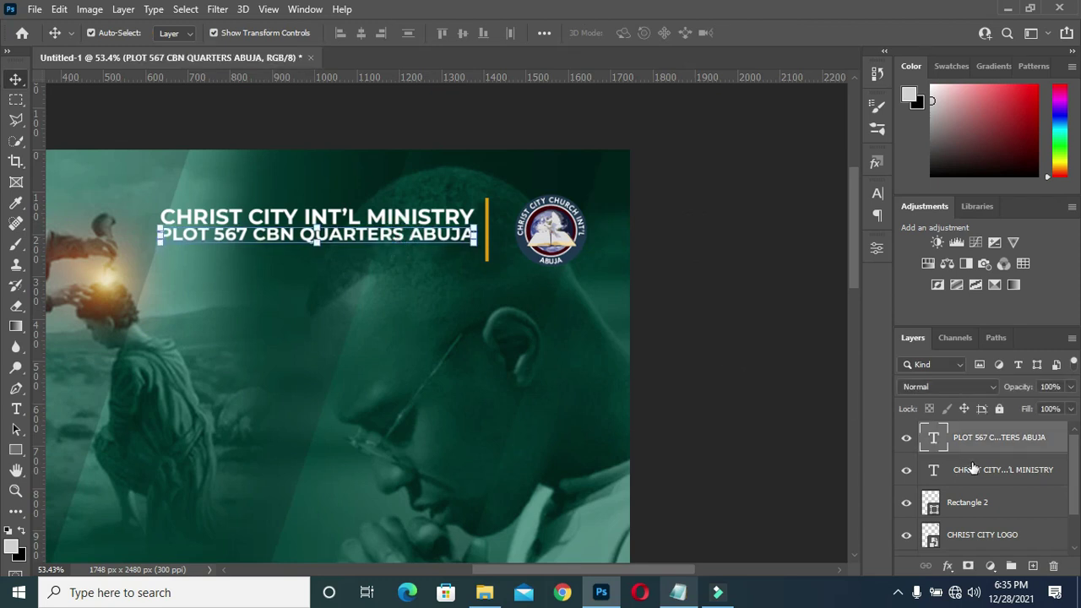
Scale both header text lines to about 87% and nudge the header block slightly right.
ctrl+shift+click(193, 272)
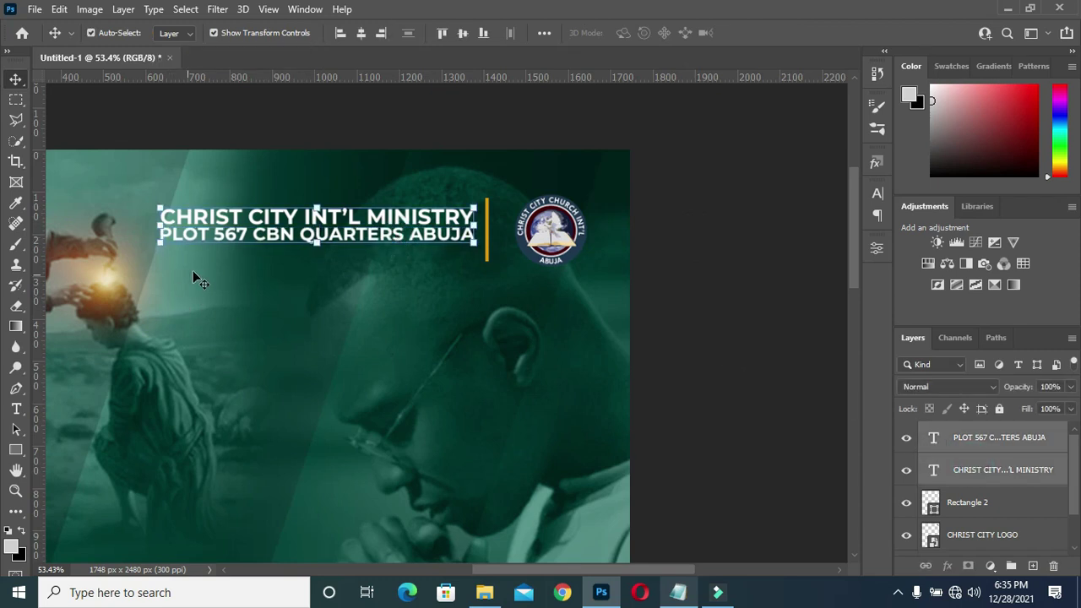
click(160, 242)
drag(157, 207, 199, 212)
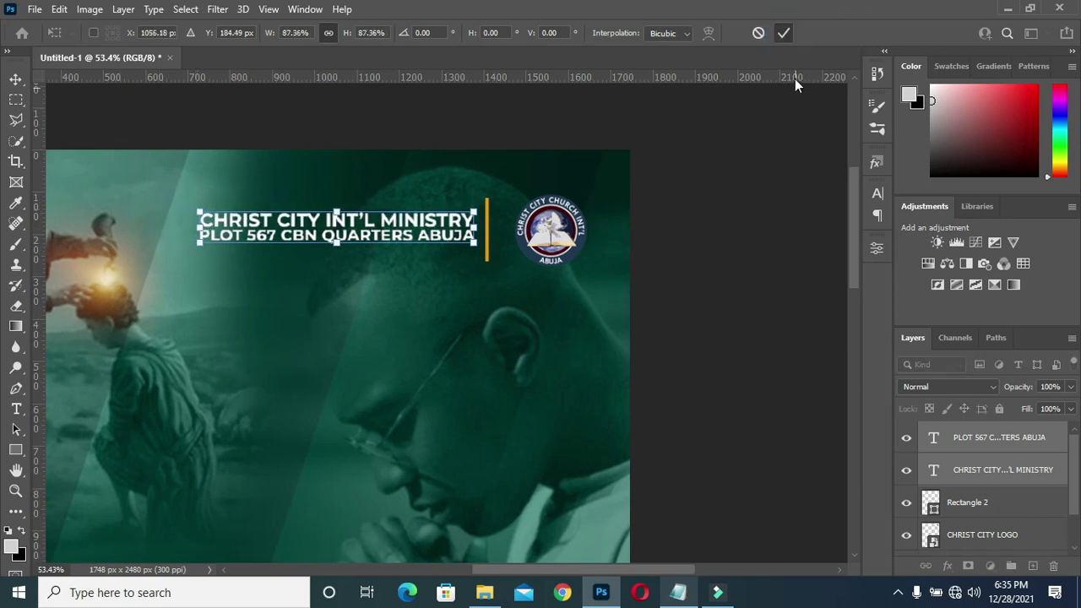
text(105)
key(Return)
key(ctrl+0)
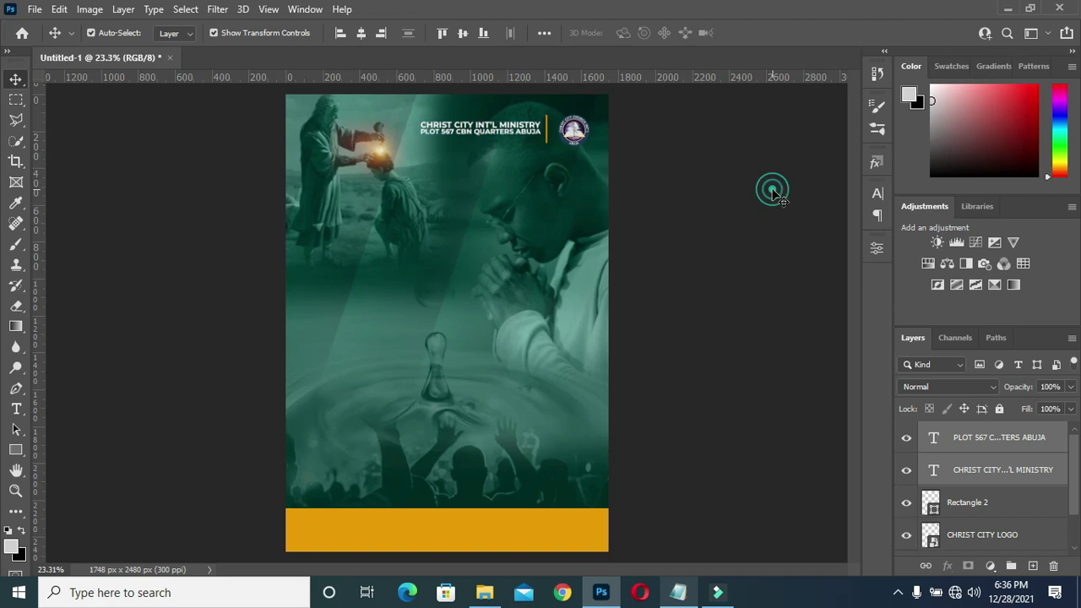
click(772, 192)
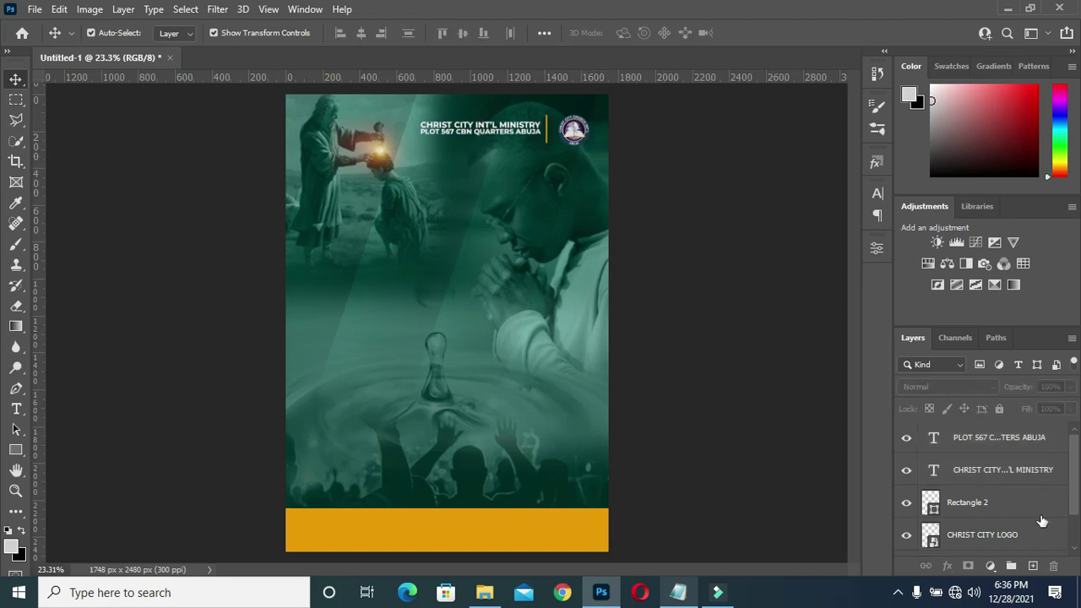
click(985, 439)
shift+click(976, 501)
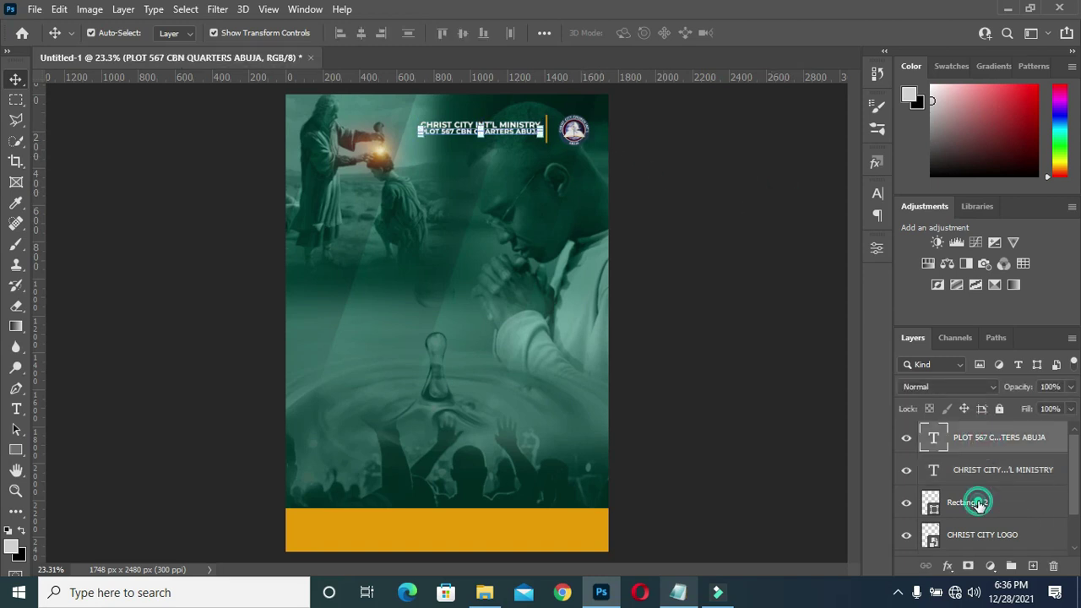
key(shift+Right)
key(shift+Right)
key(shift+Right)
key(shift+Right)
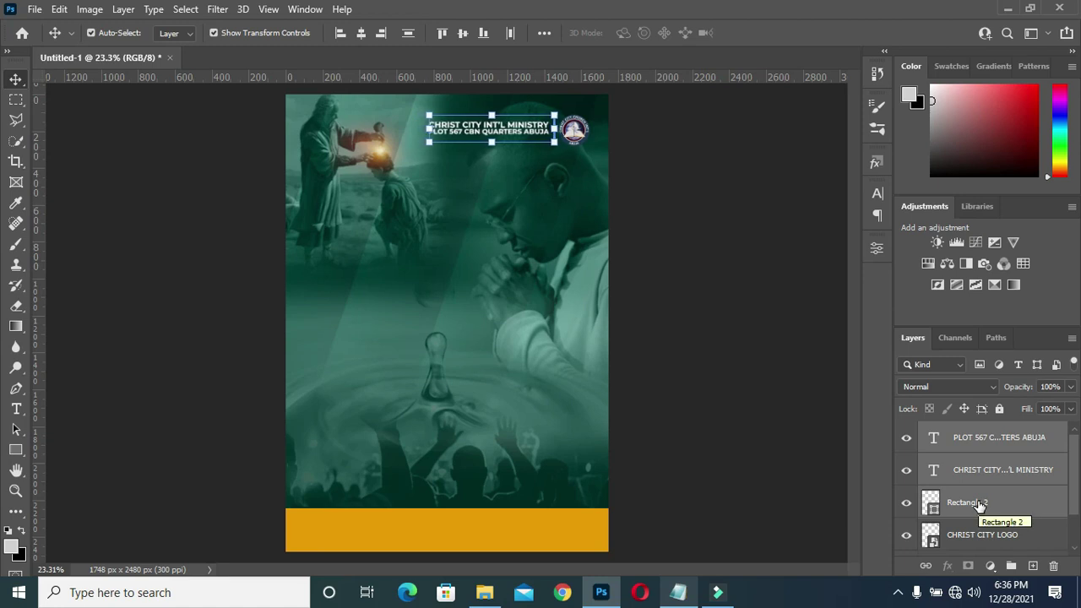
Select the CHRIST CITY LOGO, gold divider and both header text layers together.
click(743, 316)
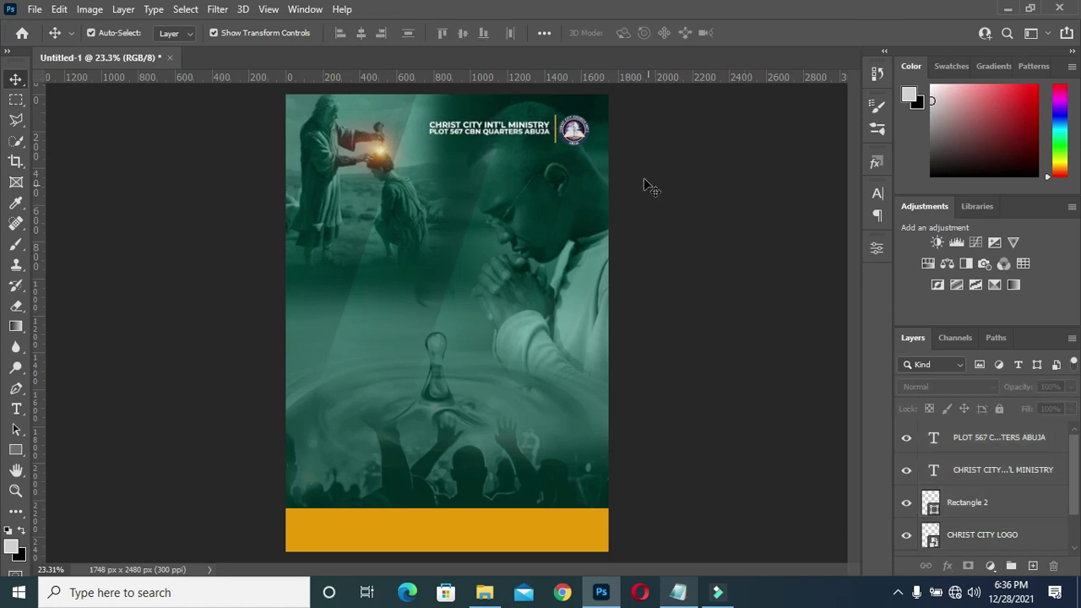
click(563, 152)
click(555, 138)
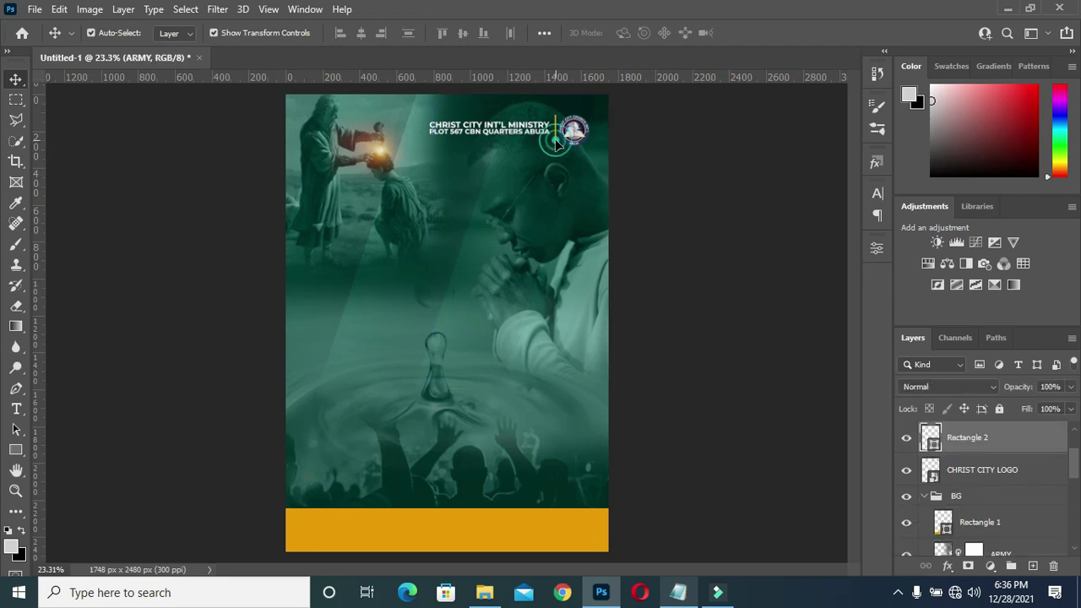
click(635, 150)
scroll(558, 139, up, 3)
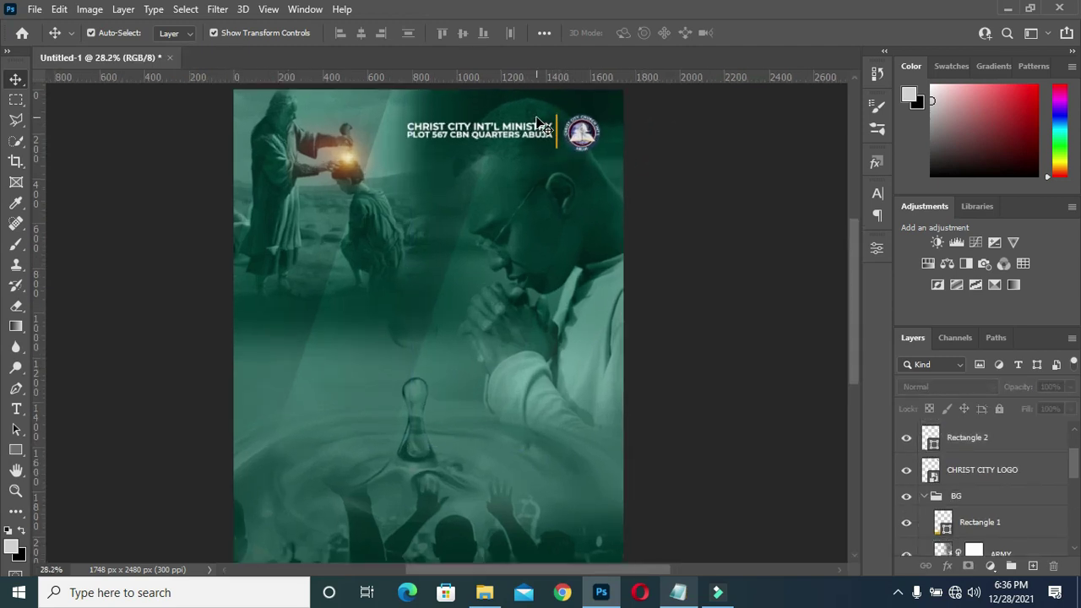
scroll(589, 129, down, 1)
scroll(588, 122, up, 1)
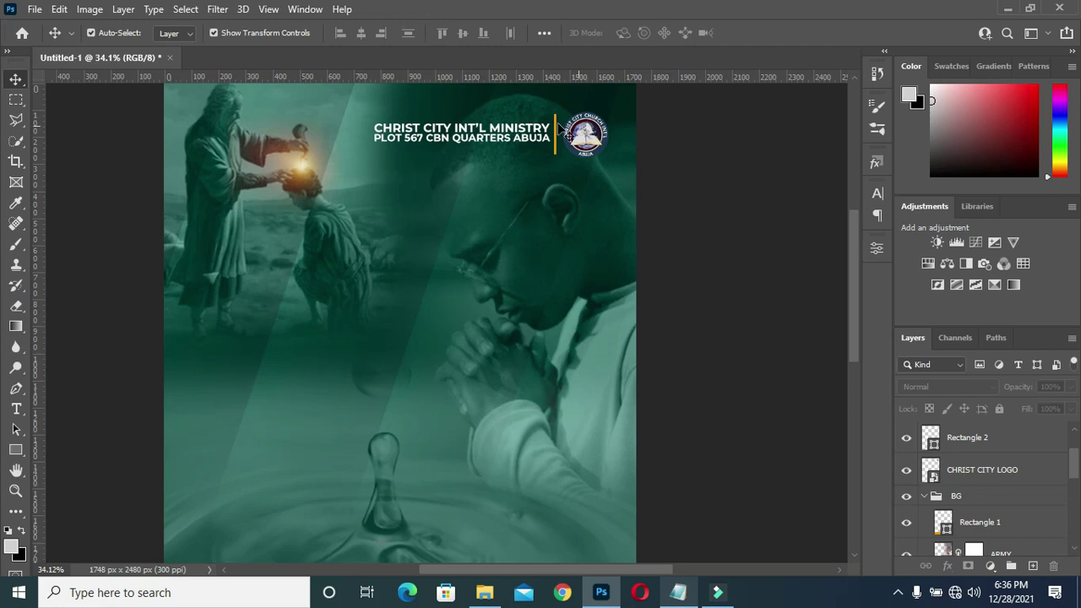
scroll(557, 135, down, 2)
scroll(527, 145, down, 1)
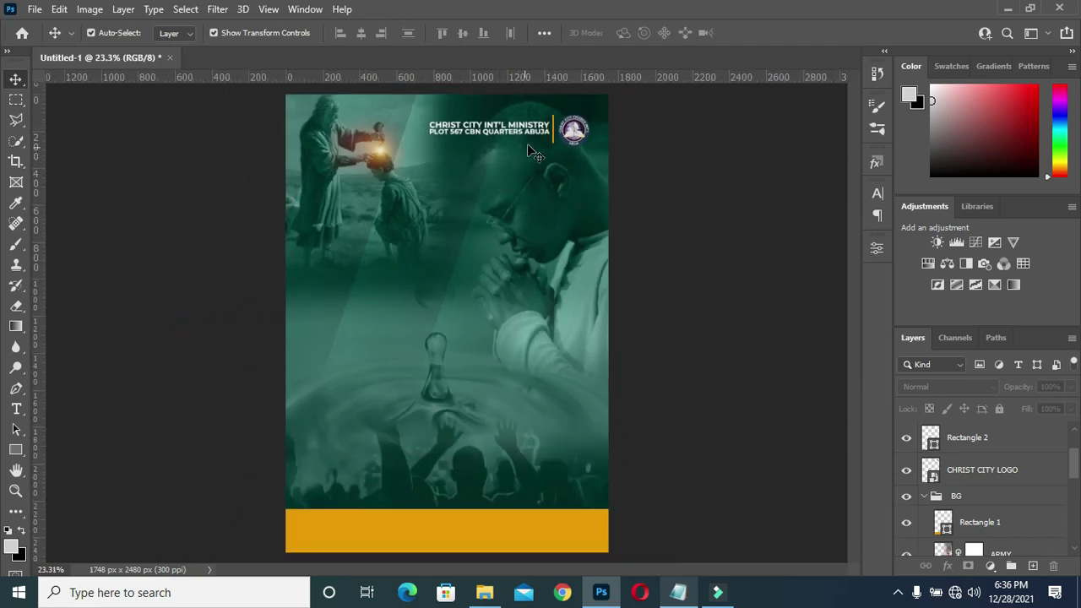
click(978, 477)
scroll(980, 473, up, 1)
scroll(983, 456, up, 1)
shift+click(988, 440)
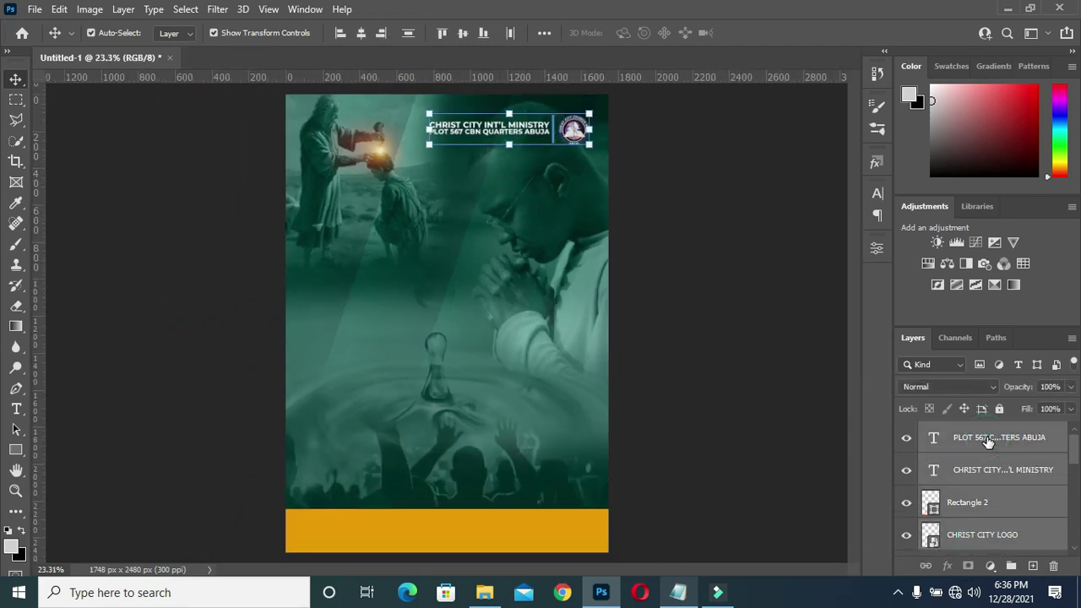
Group the four header layers into a group named CHURCH.
key(ctrl+g)
click(923, 451)
double_click(965, 432)
text(CHURCH)
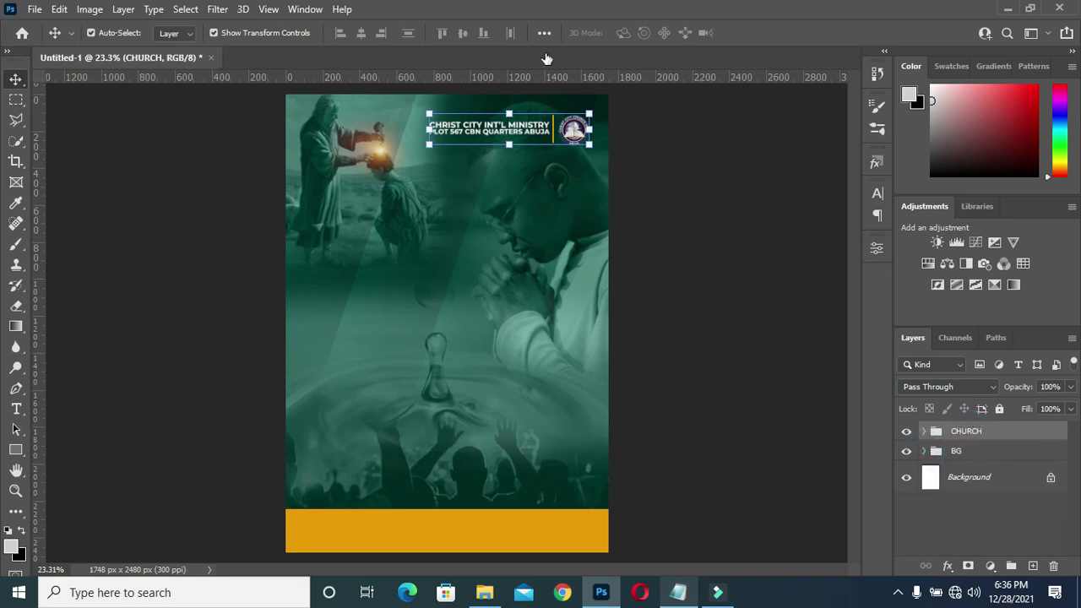
scroll(502, 132, up, 1)
click(502, 132)
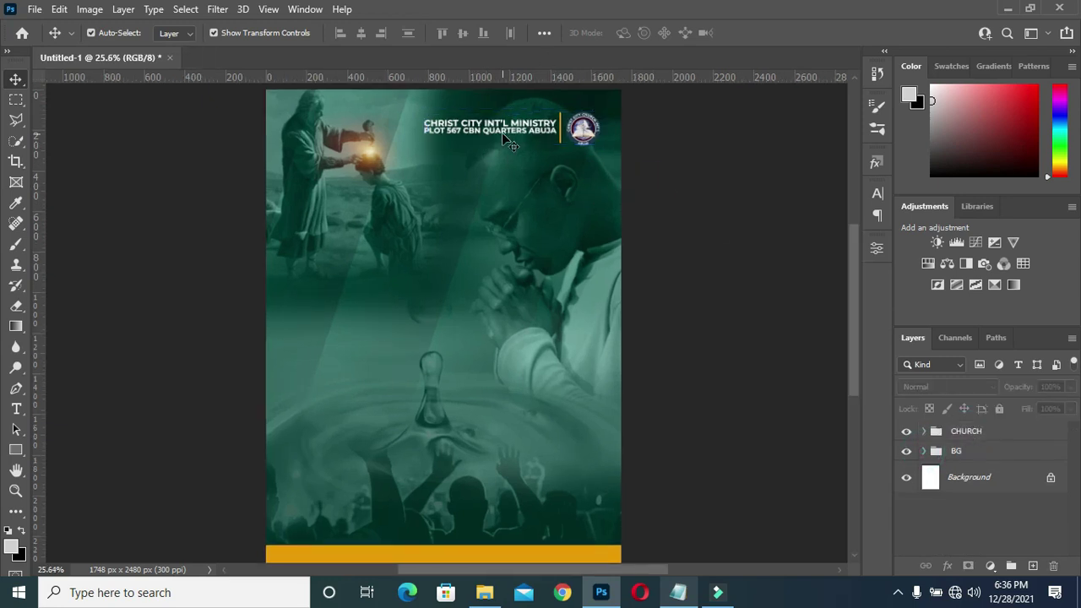
Duplicate the address text layer and move the copy below the header.
click(502, 135)
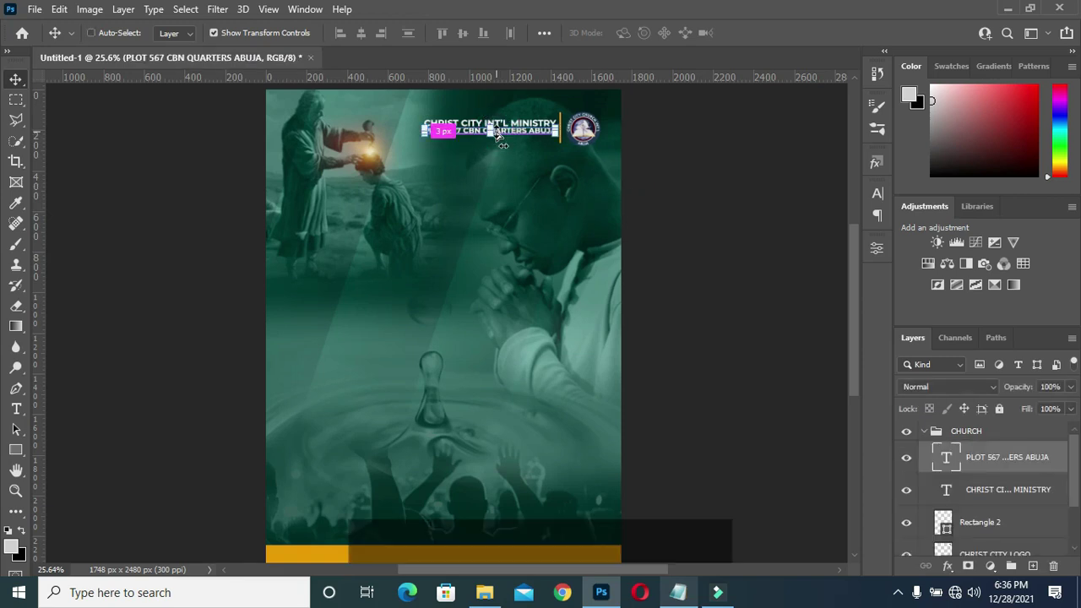
key(ctrl+j)
drag(500, 137, 453, 226)
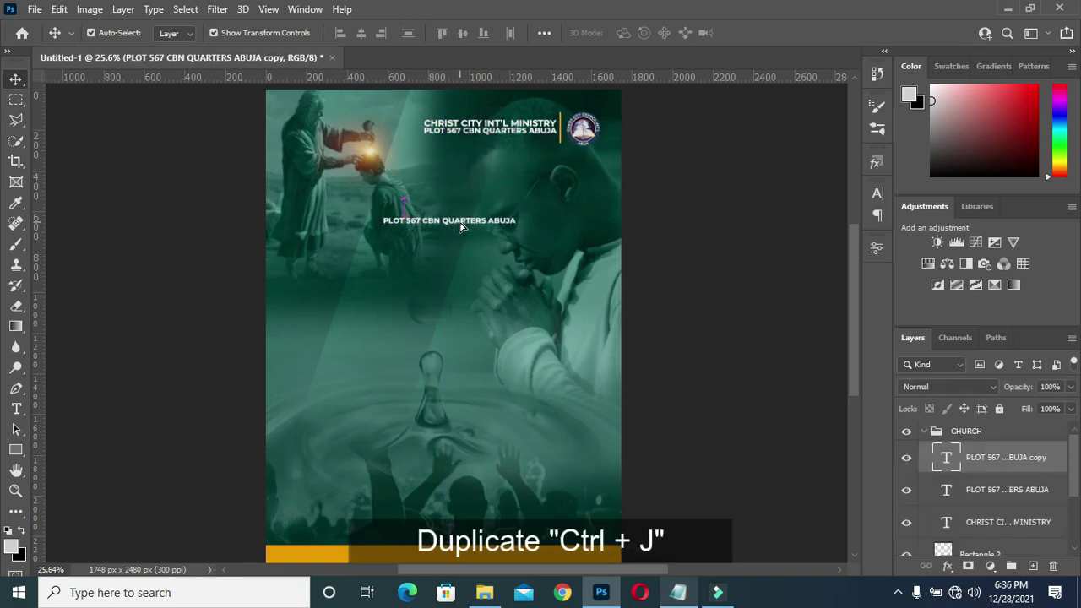
double_click(454, 221)
scroll(454, 221, up, 9)
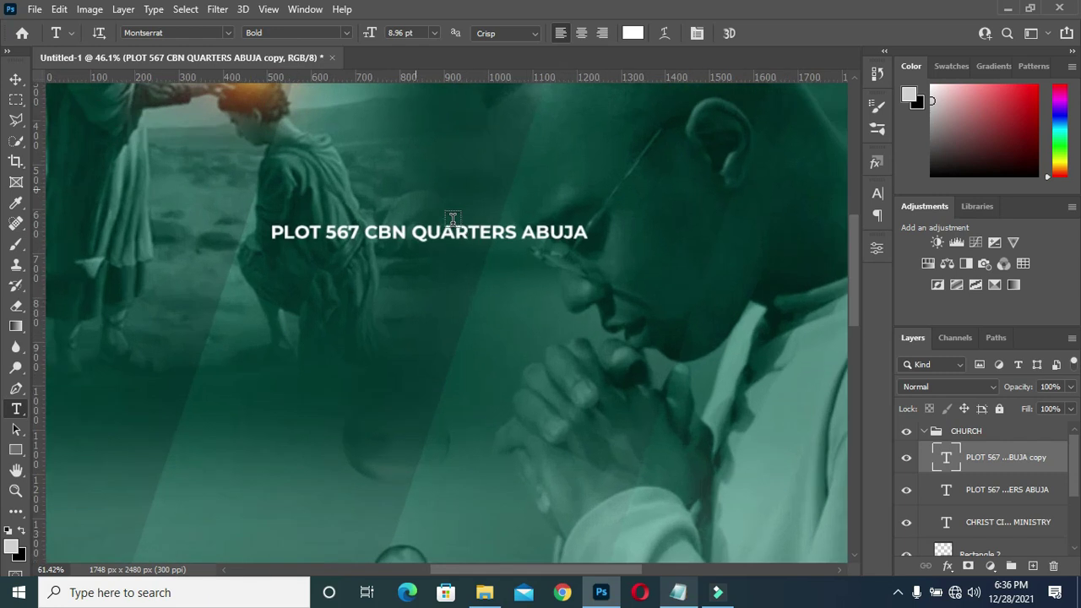
Replace the copied address text with PRESENTS from the Notepad notes.
key(ctrl+a)
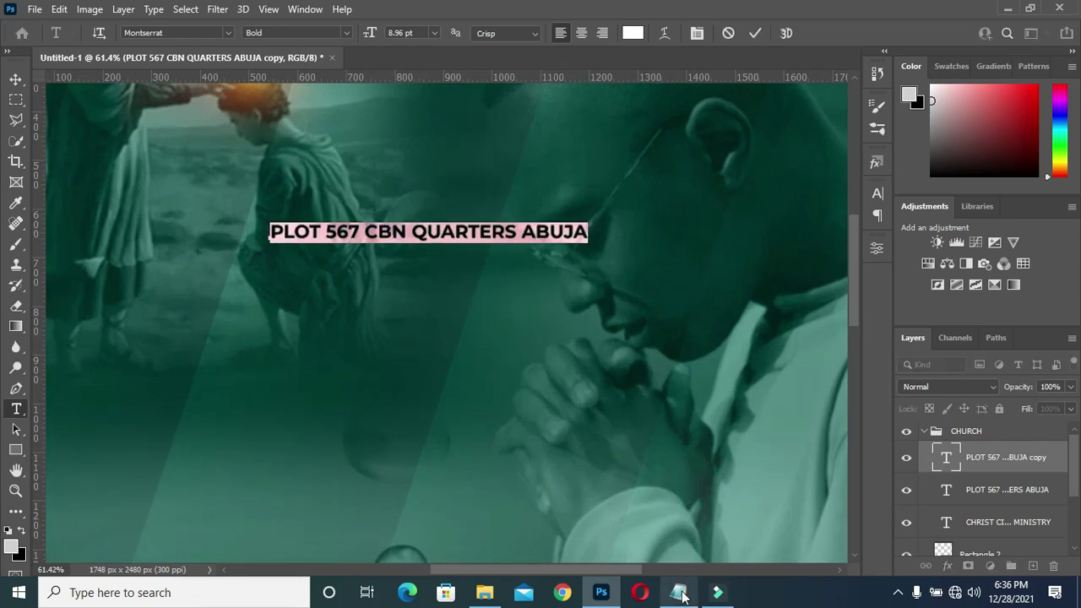
click(678, 592)
double_click(228, 194)
key(ctrl+c)
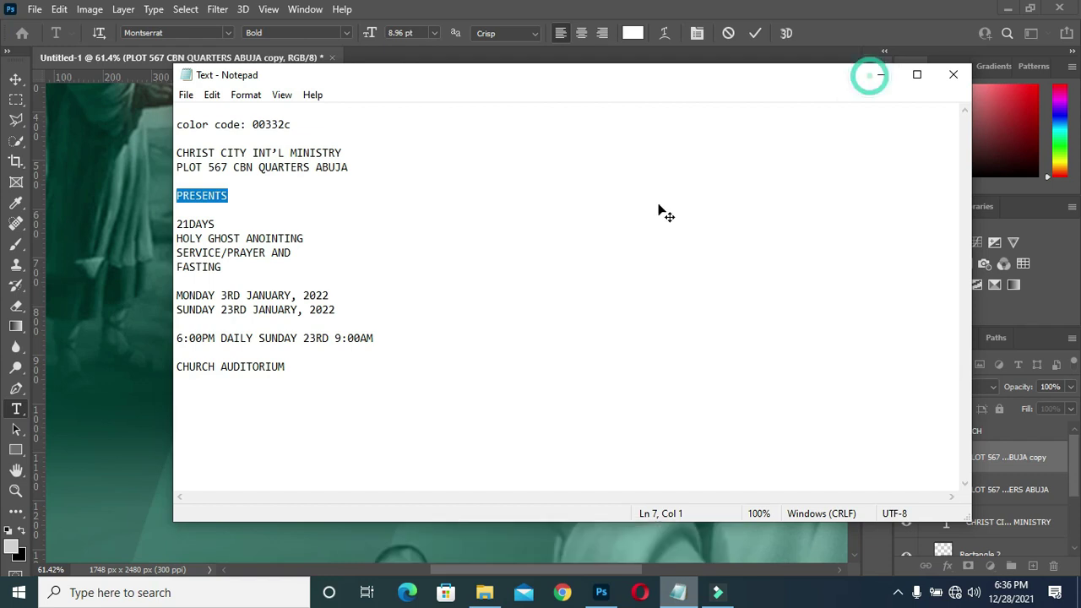
click(881, 75)
key(ctrl+v)
click(758, 32)
drag(15, 78, 94, 100)
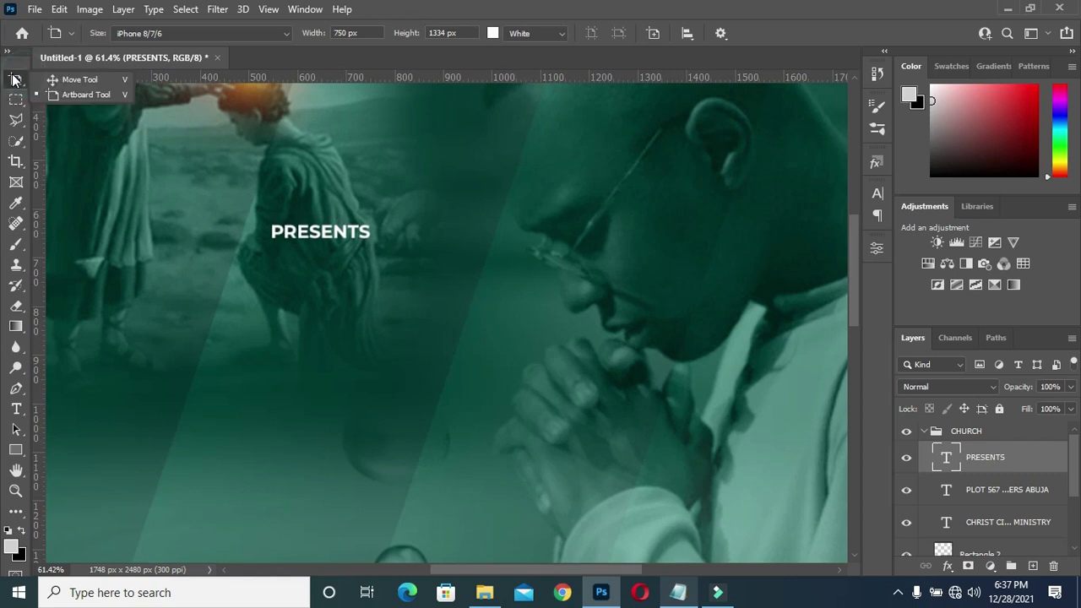
Enlarge the PRESENTS text with Free Transform.
drag(15, 78, 59, 80)
click(371, 238)
drag(390, 256, 410, 250)
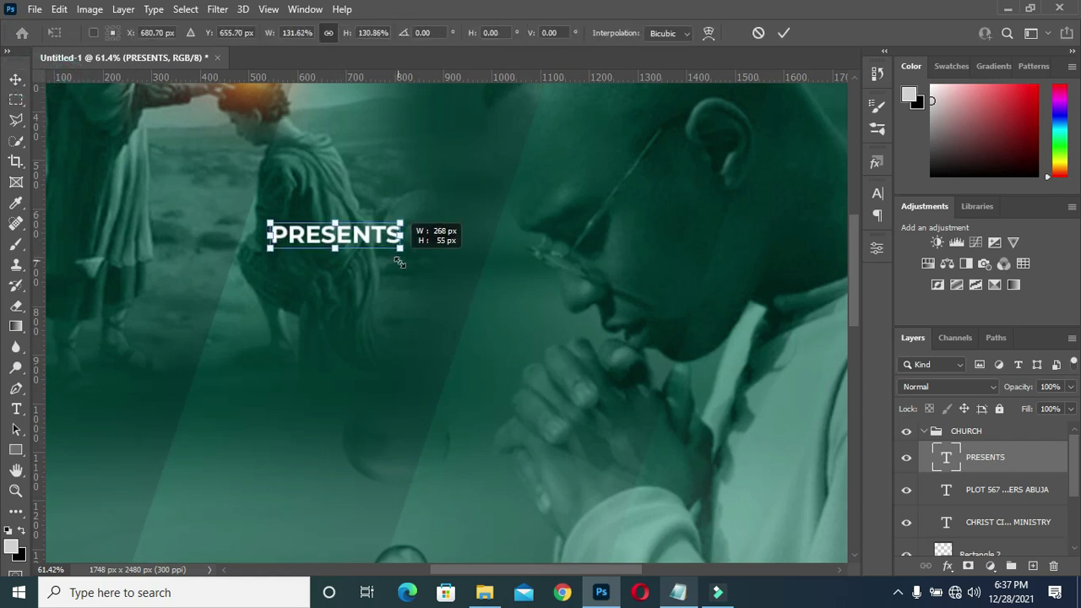
click(784, 32)
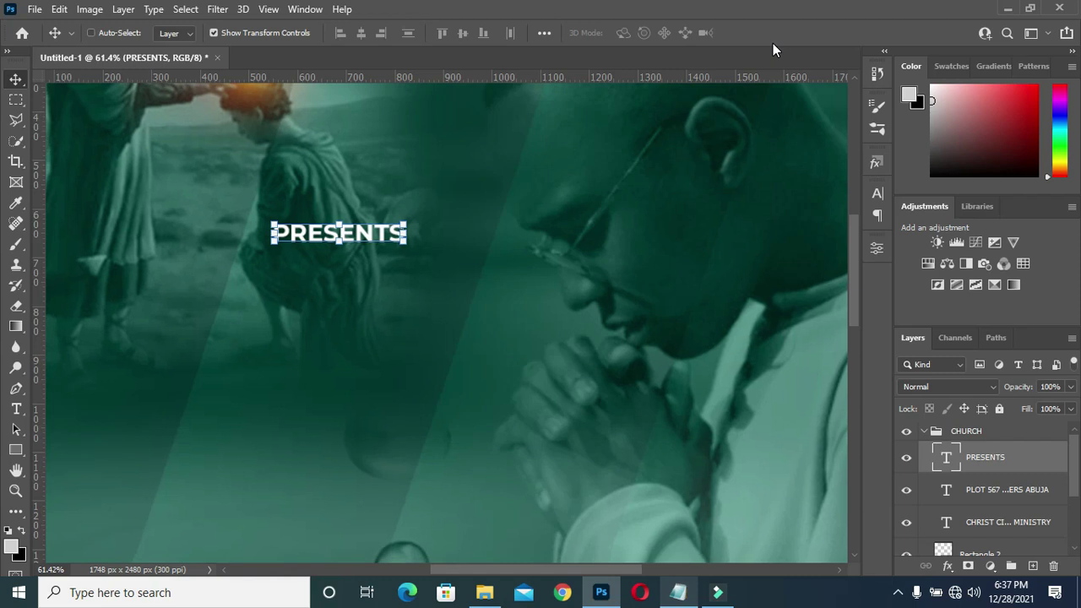
key(ctrl+0)
Centre PRESENTS horizontally, nudge it down, move it above CHURCH and duplicate it.
key(ctrl+a)
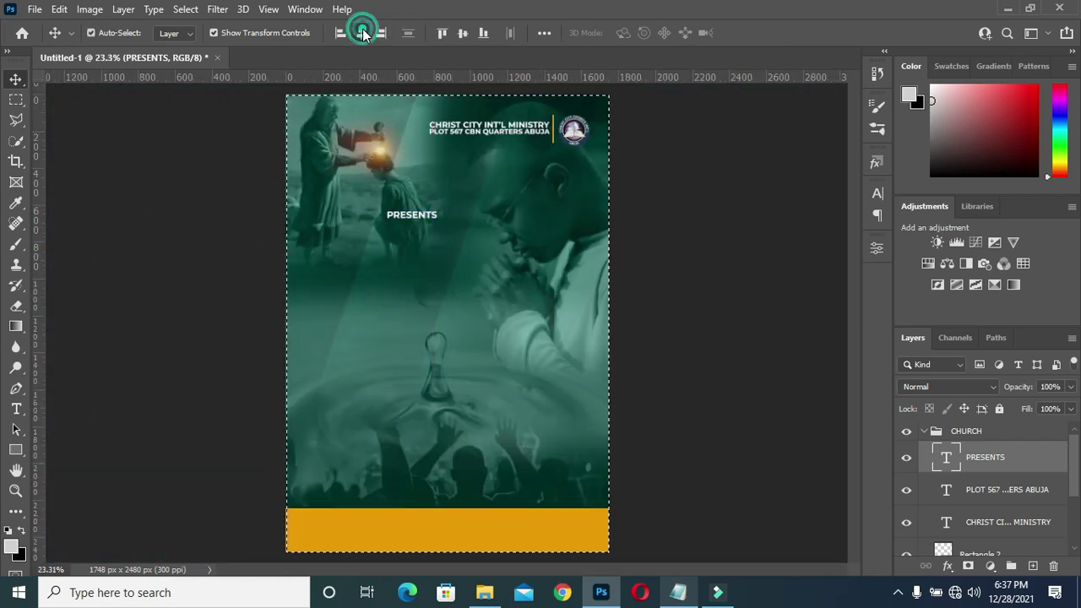
click(361, 32)
ctrl+click(686, 239)
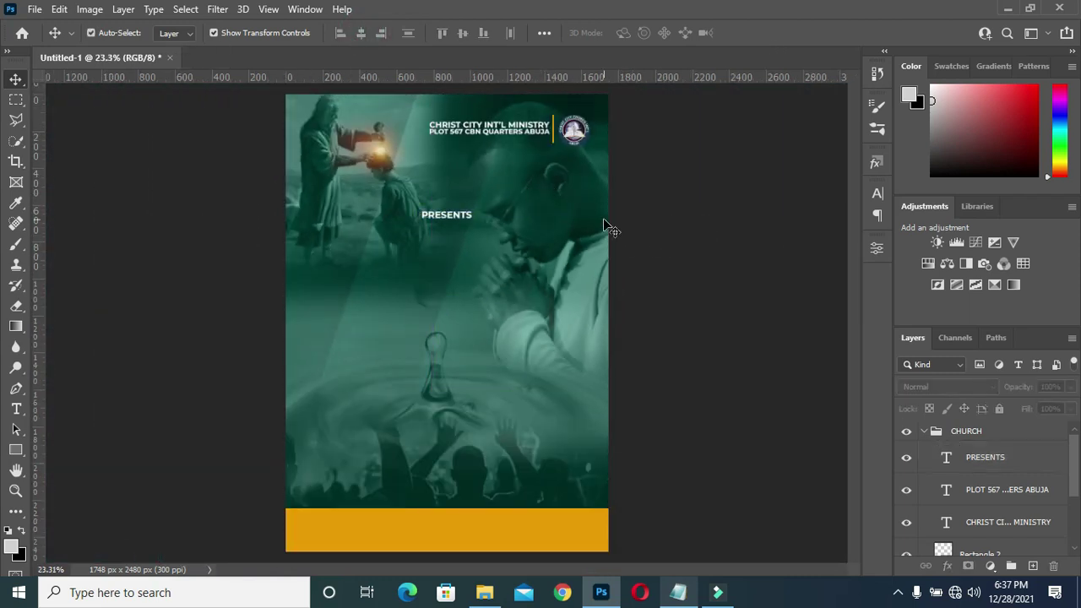
click(462, 217)
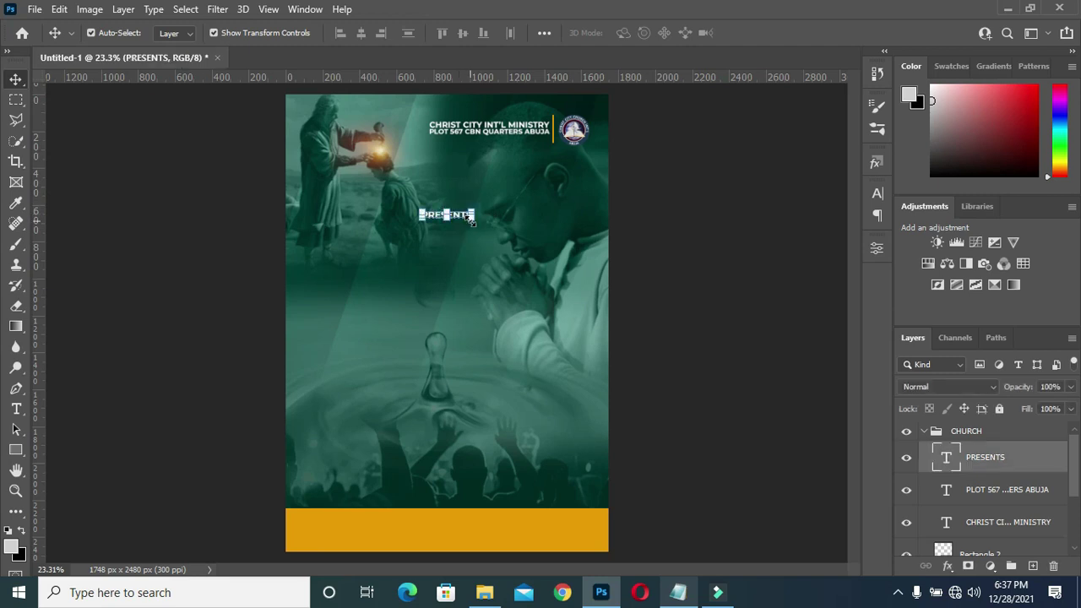
key(shift+Down)
key(shift+Down)
key(shift+Down)
key(shift+Down)
key(shift+Down)
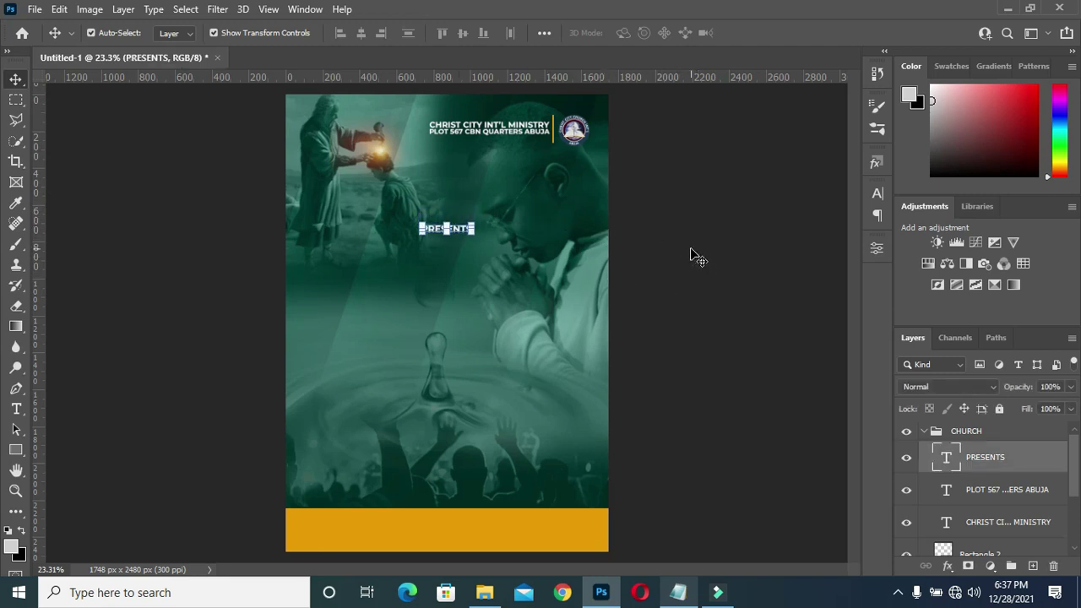
drag(999, 460, 993, 427)
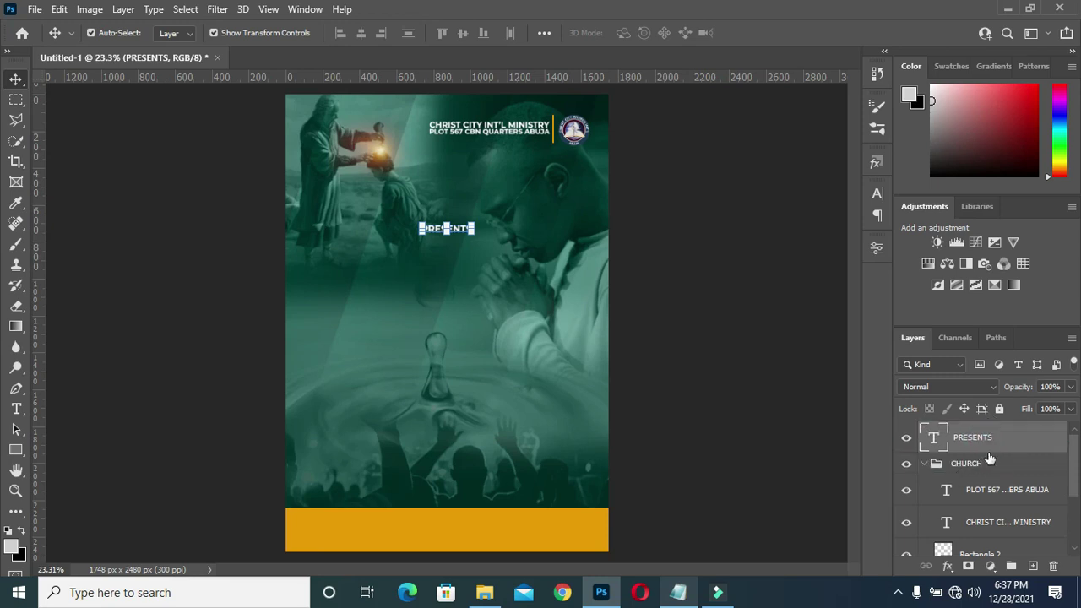
key(ctrl+j)
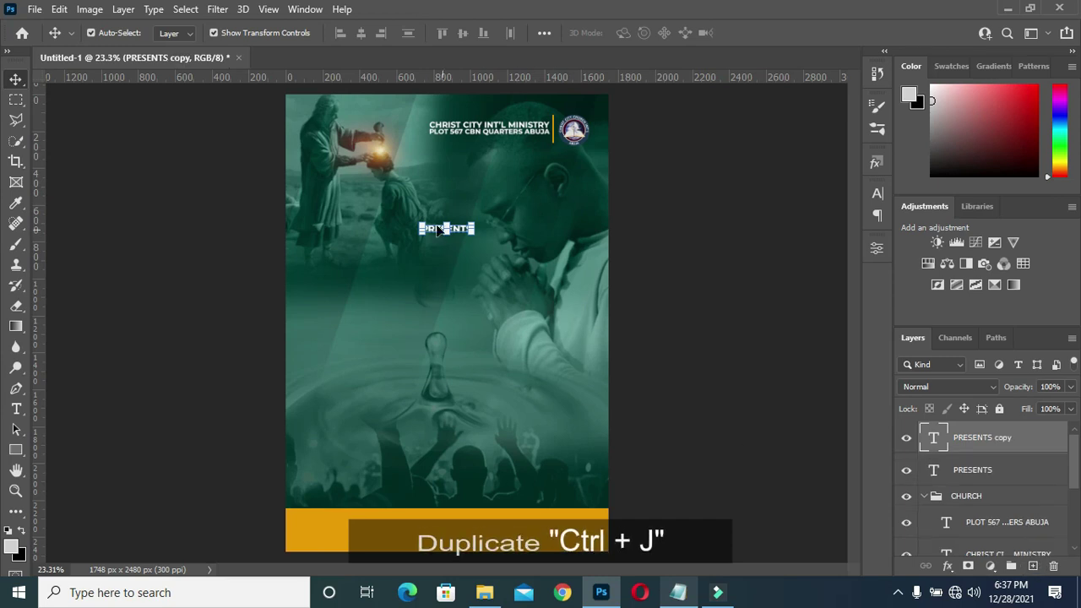
Move the PRESENTS copy lower and copy the number 21 from the notes.
scroll(445, 226, up, 2)
scroll(445, 226, up, 1)
drag(455, 249, 453, 307)
double_click(453, 307)
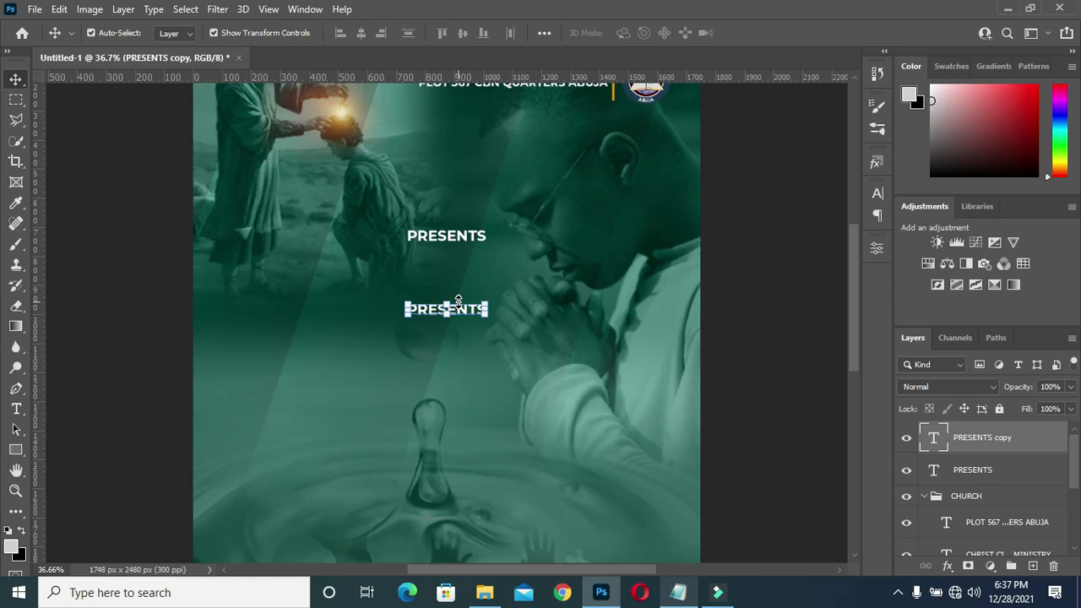
click(679, 596)
mouse_move(177, 224)
mouse_down()
mouse_move(218, 223)
mouse_move(177, 224)
mouse_up()
key(ctrl+c)
click(191, 223)
double_click(191, 223)
click(880, 74)
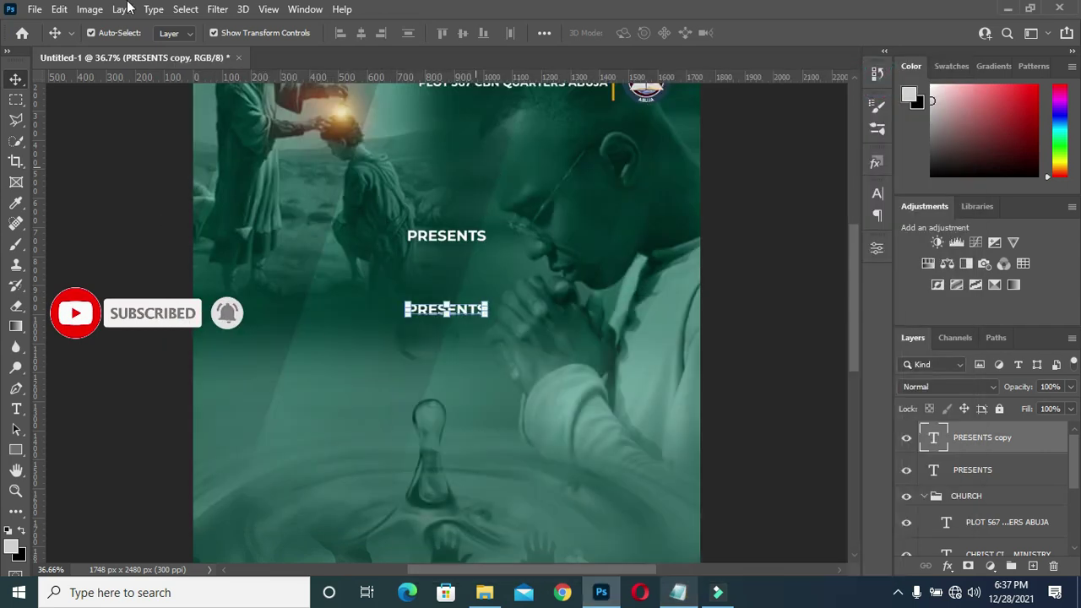
Replace the PRESENTS copy's text with 21.
scroll(435, 317, up, 2)
key(t)
double_click(438, 312)
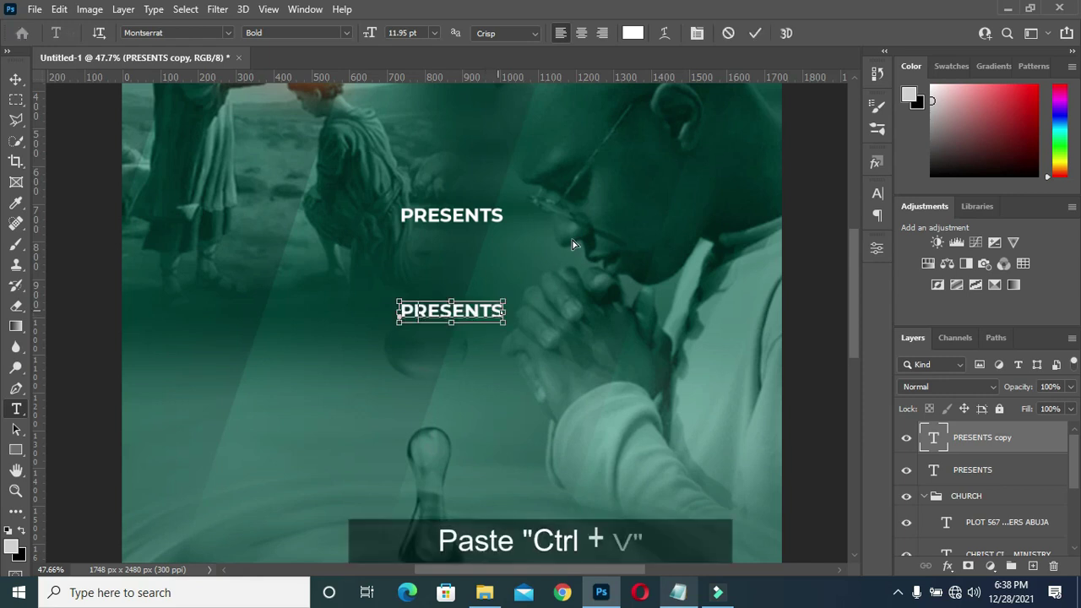
key(ctrl+v)
click(755, 32)
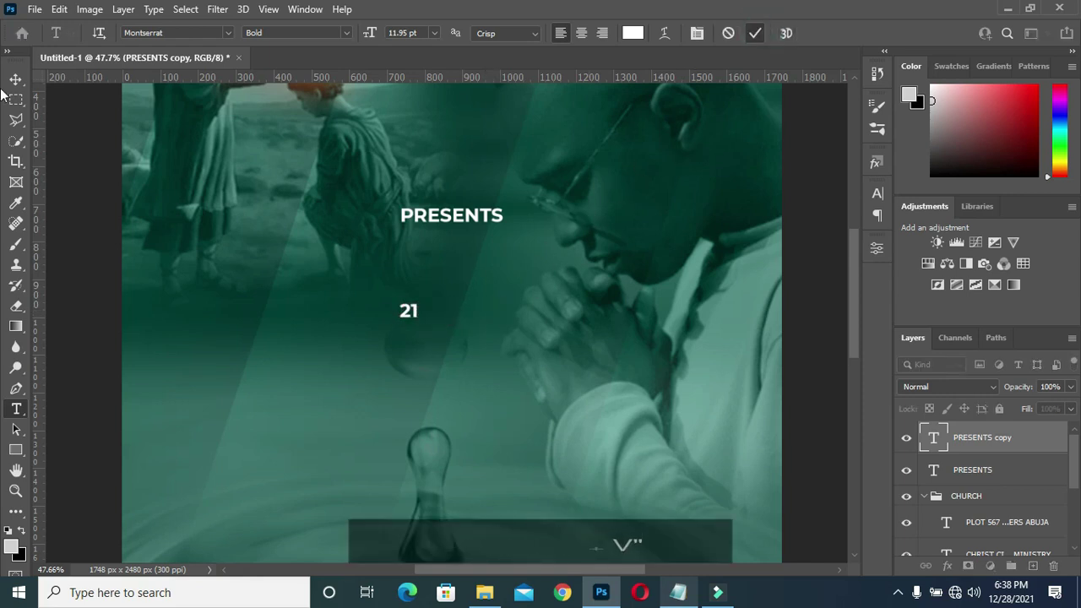
Enlarge the 21 to about 346% and place it just below PRESENTS.
click(15, 81)
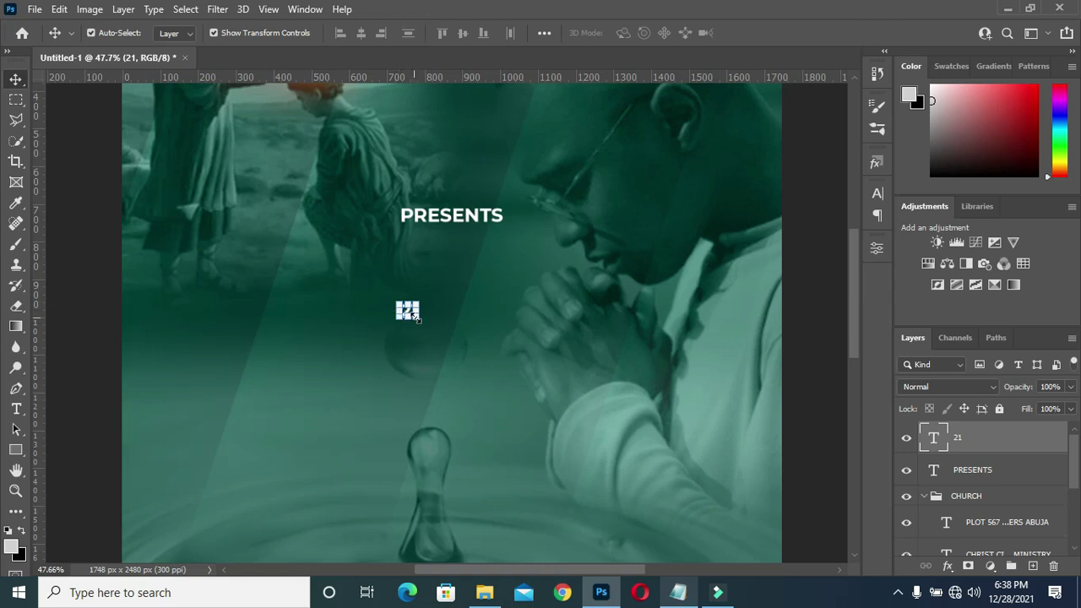
key(ctrl+t)
drag(417, 319, 463, 378)
mouse_move(418, 334)
mouse_down()
mouse_move(397, 268)
mouse_move(388, 286)
mouse_up()
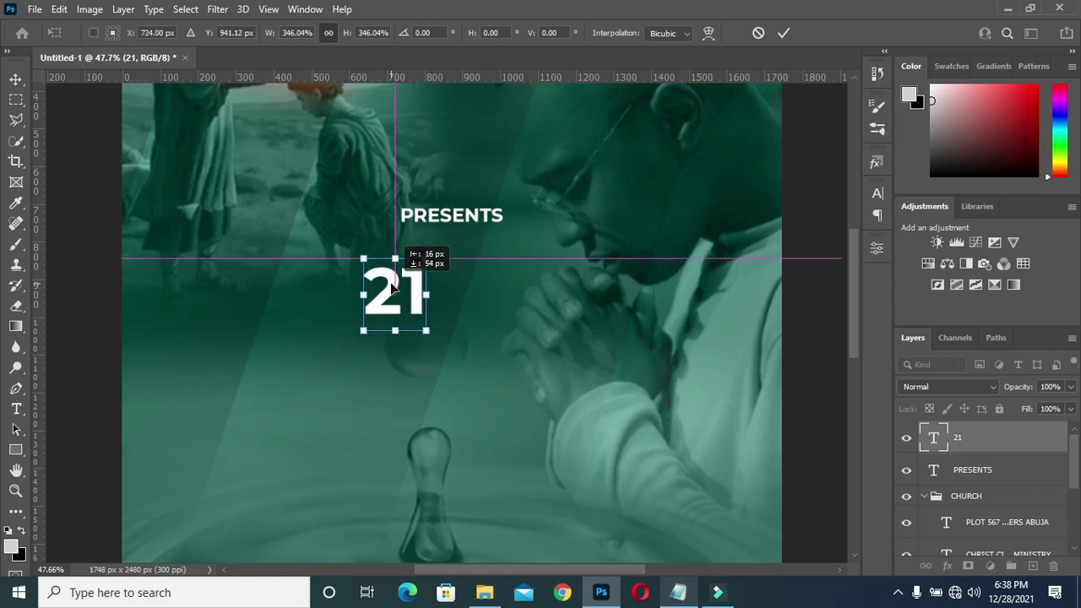
key(Return)
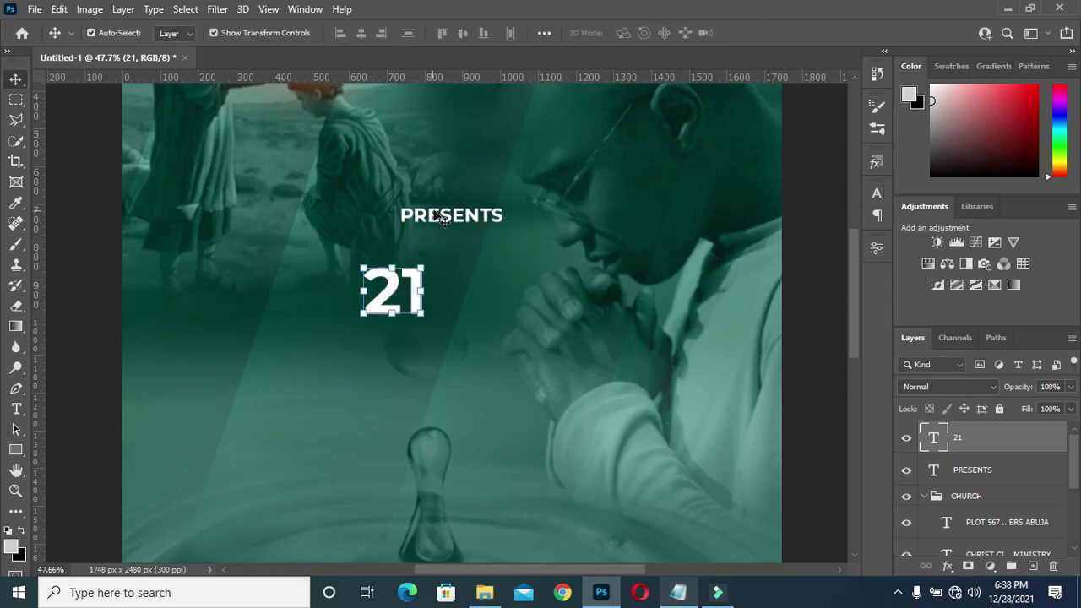
Duplicate the 21 text layer and move the copy to the right of 21.
drag(967, 440, 1002, 468)
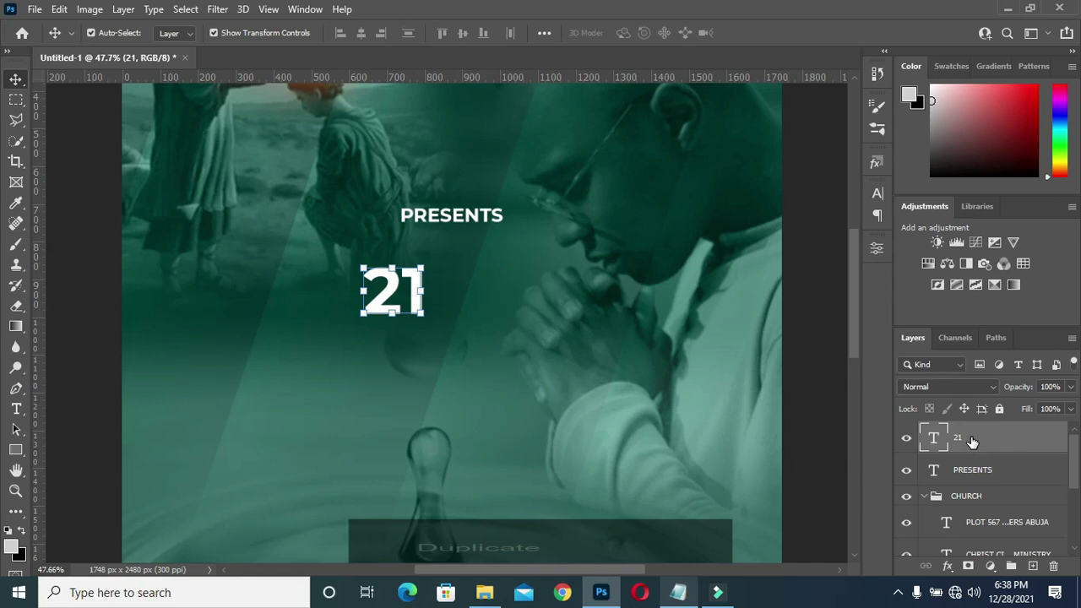
key(ctrl+j)
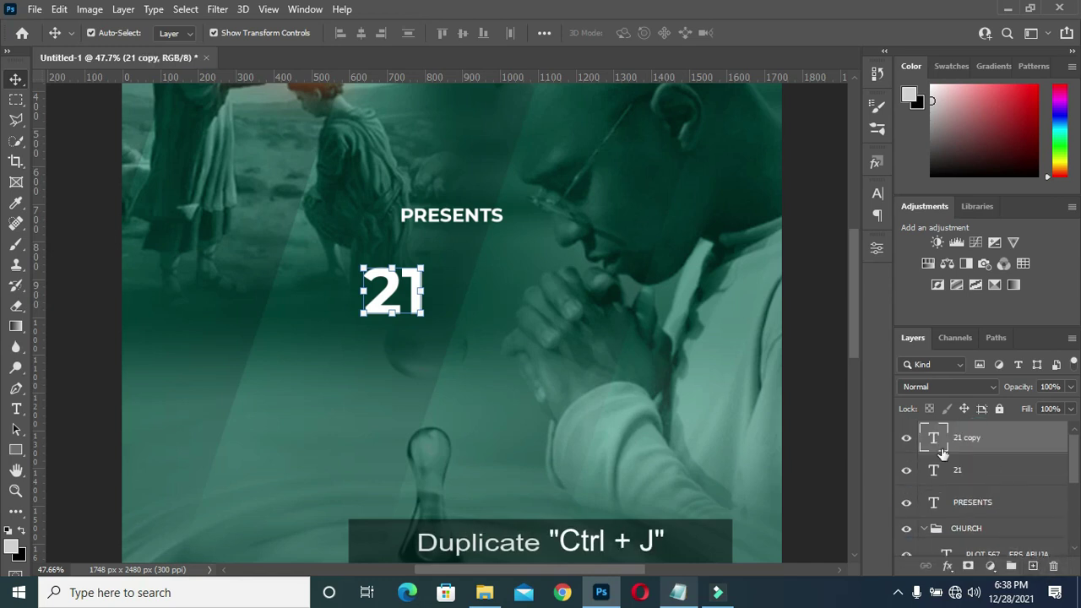
drag(384, 293, 465, 293)
key(t)
key(Return)
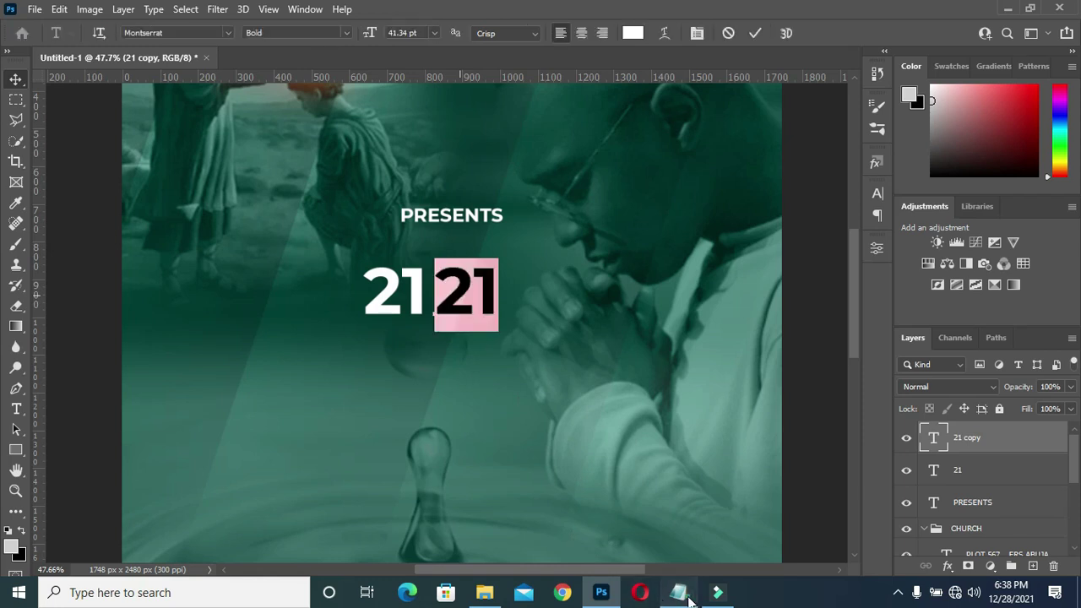
Replace the copy's text with the word DAYS pasted from the notes.
click(678, 592)
drag(218, 224, 194, 224)
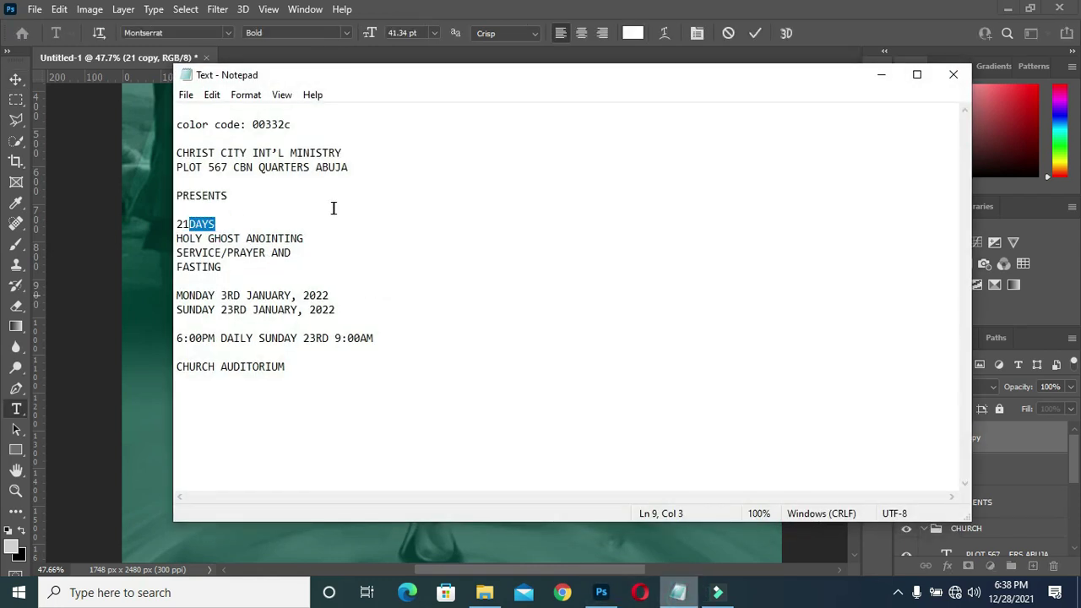
click(883, 75)
text(DAYS)
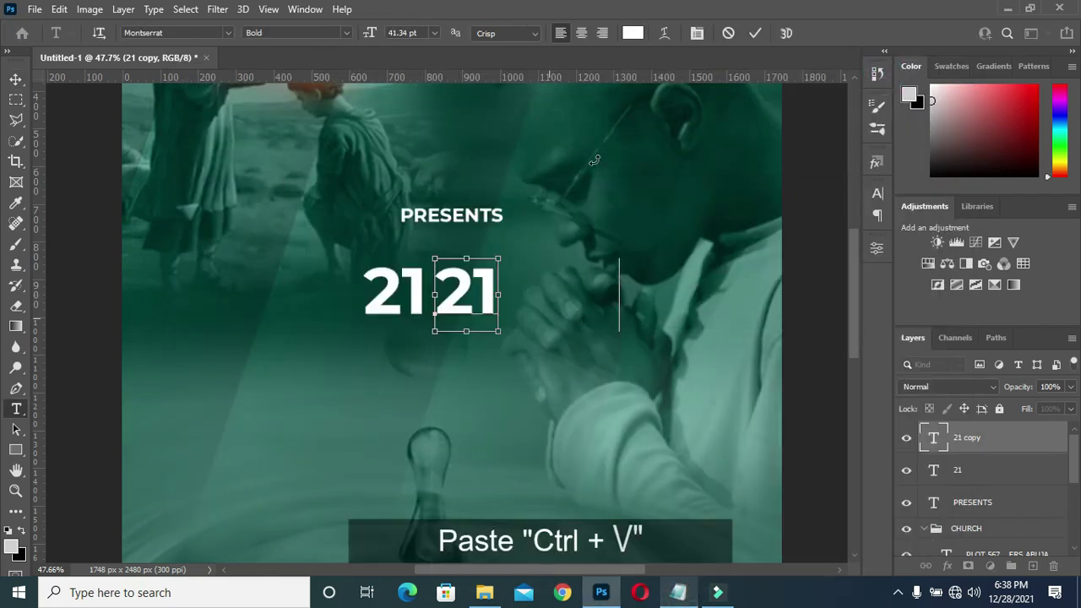
click(16, 79)
Scale DAYS to about 39% and nudge it onto the 21 baseline.
click(617, 313)
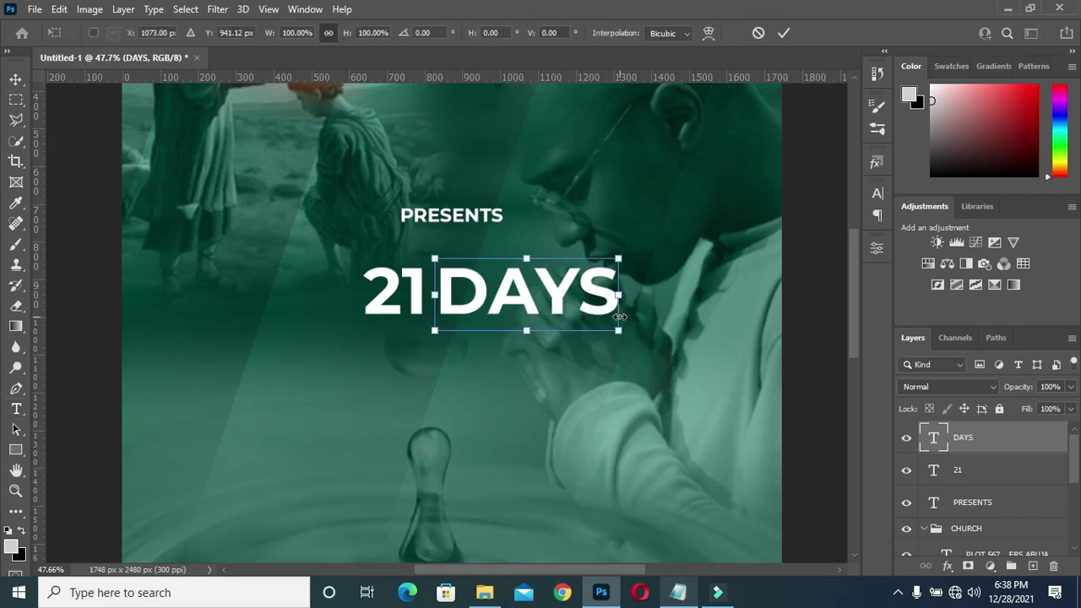
drag(619, 258, 516, 286)
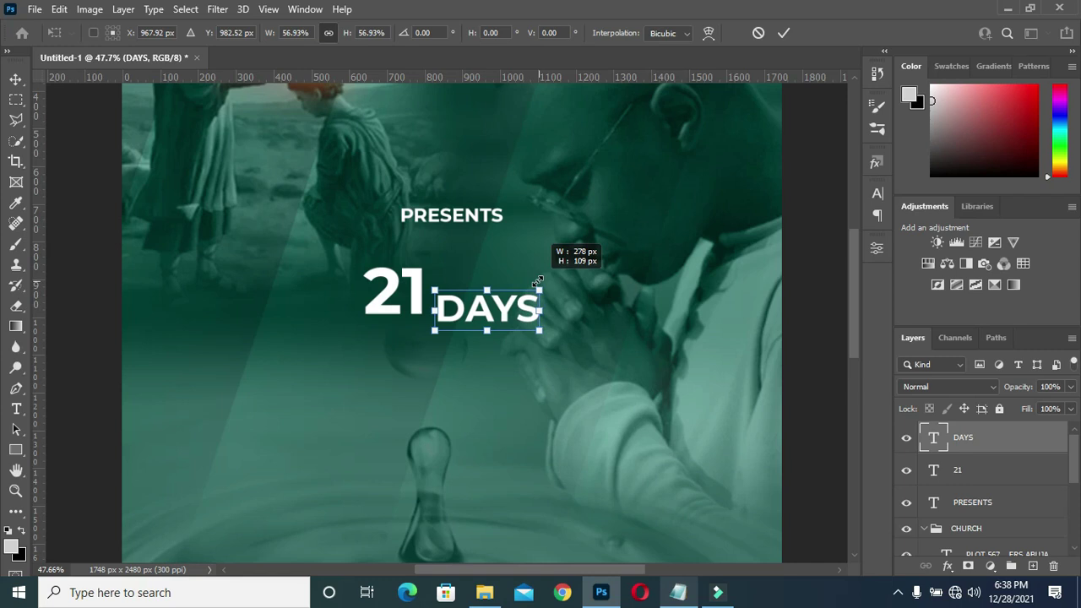
mouse_move(516, 286)
mouse_down()
mouse_move(509, 303)
mouse_move(467, 309)
mouse_up()
click(785, 36)
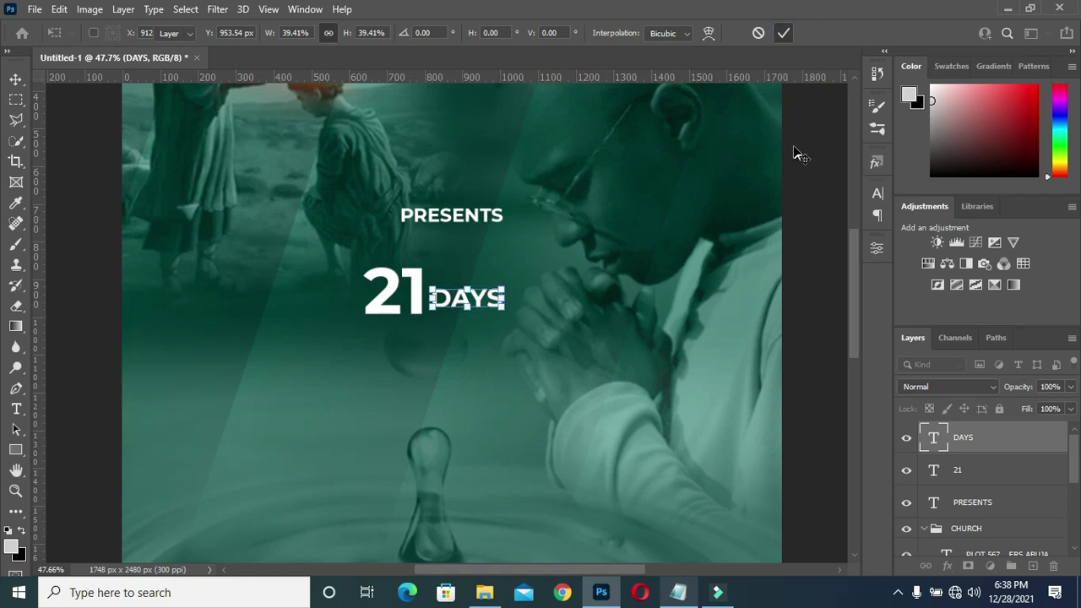
key(Left)
key(Left)
key(Left)
key(Down)
key(Down)
key(Down)
key(Down)
key(Down)
key(Down)
click(793, 145)
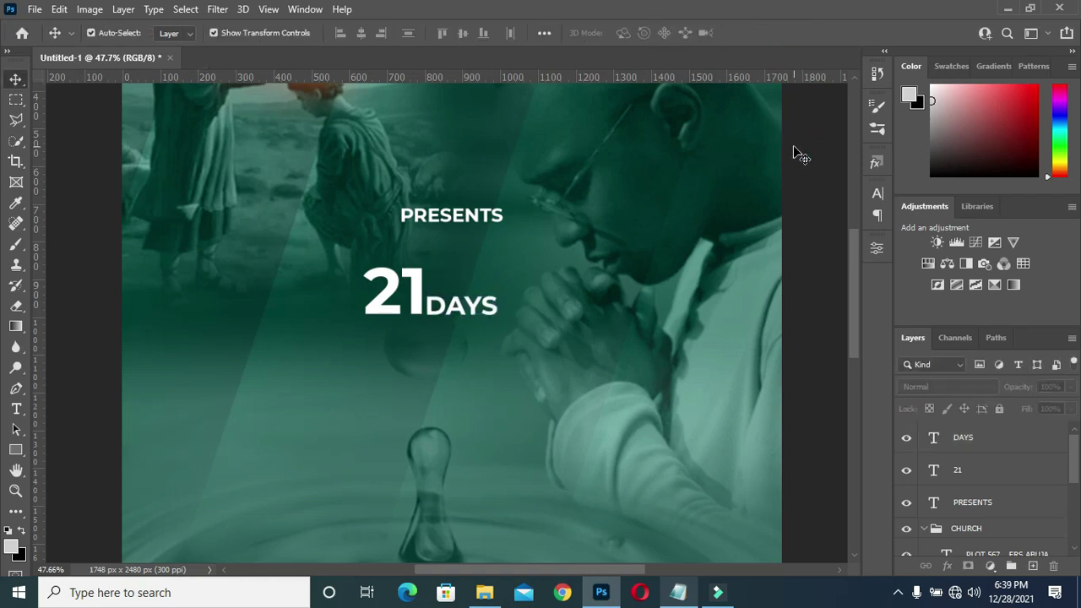
click(956, 473)
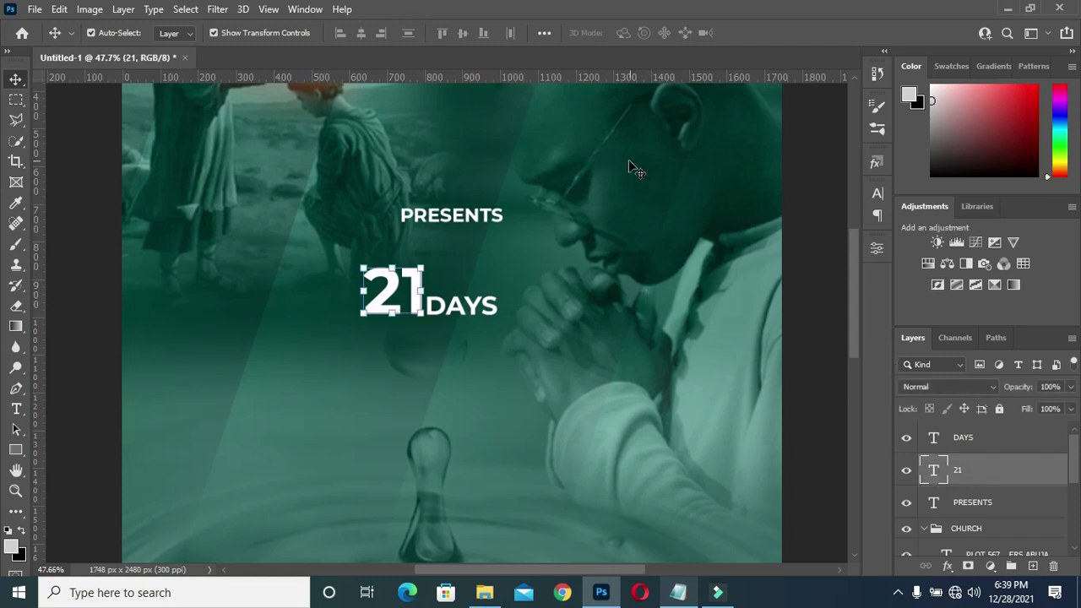
key(t)
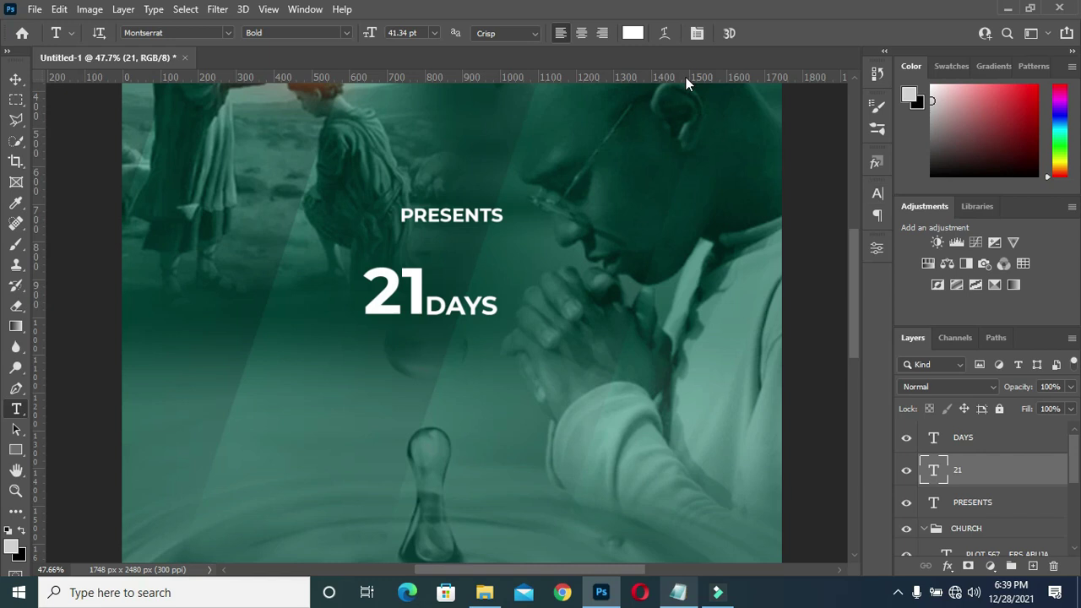
Colour the 21 text gold #ffc000.
click(632, 32)
drag(872, 308, 870, 314)
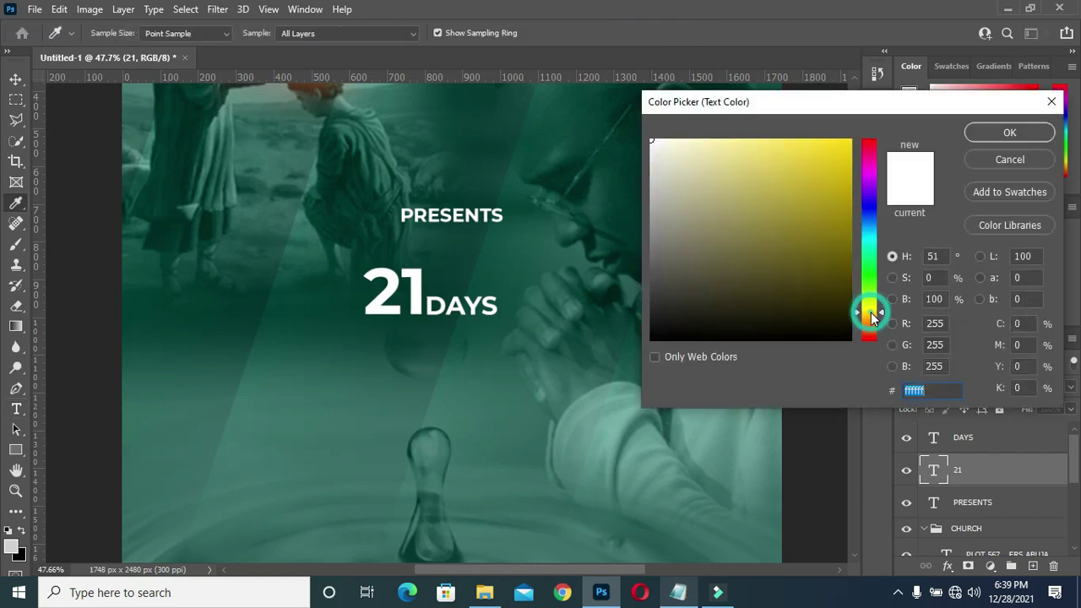
text(ffc000)
click(1007, 133)
Give DAYS the same gold, sampled from the 21.
click(962, 437)
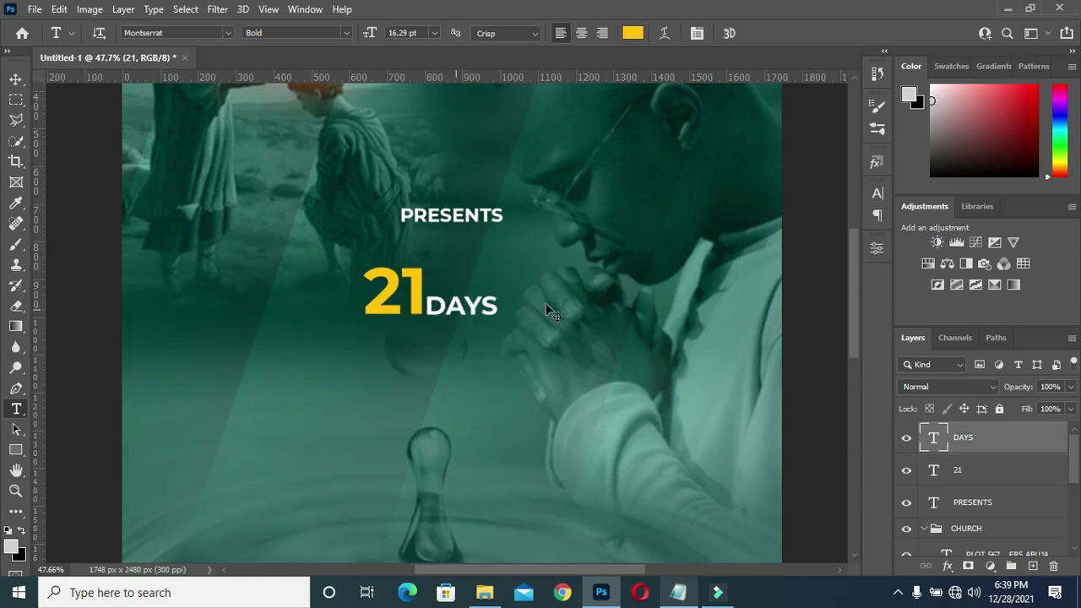
click(632, 34)
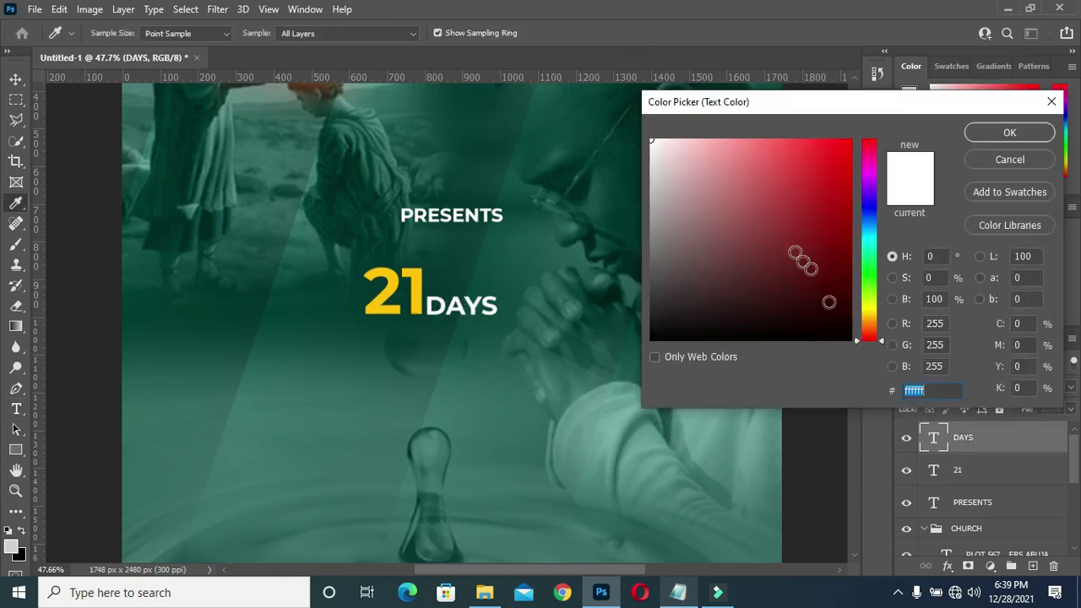
click(379, 296)
click(1009, 133)
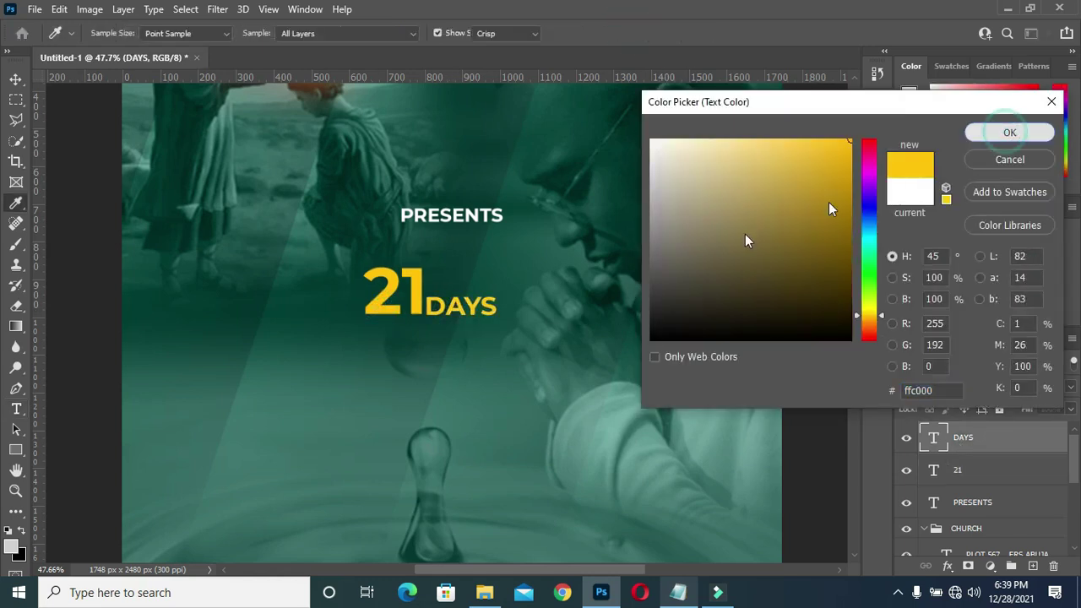
click(796, 217)
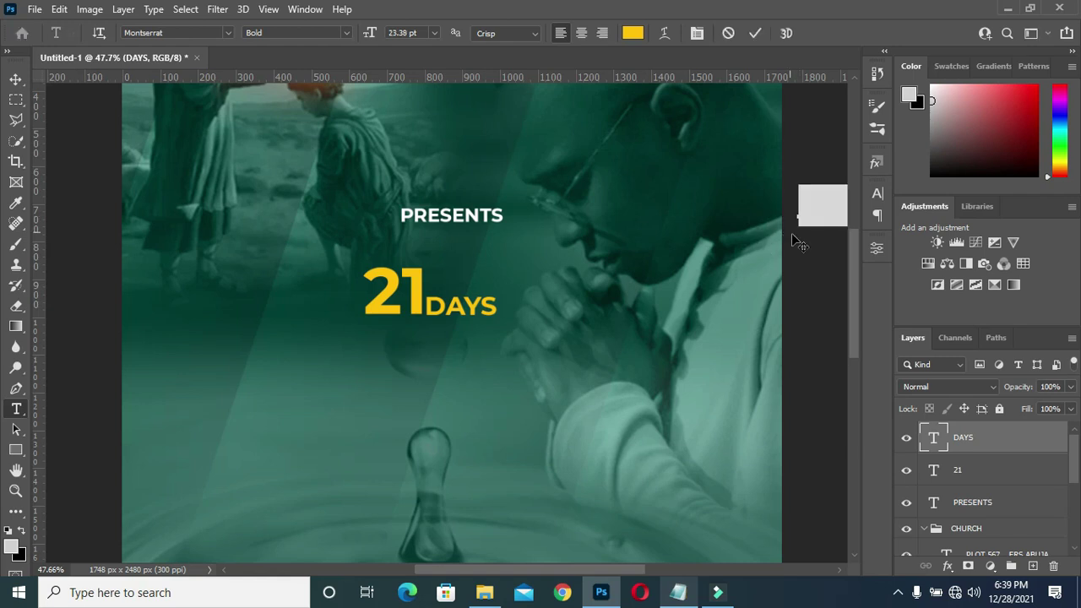
click(756, 33)
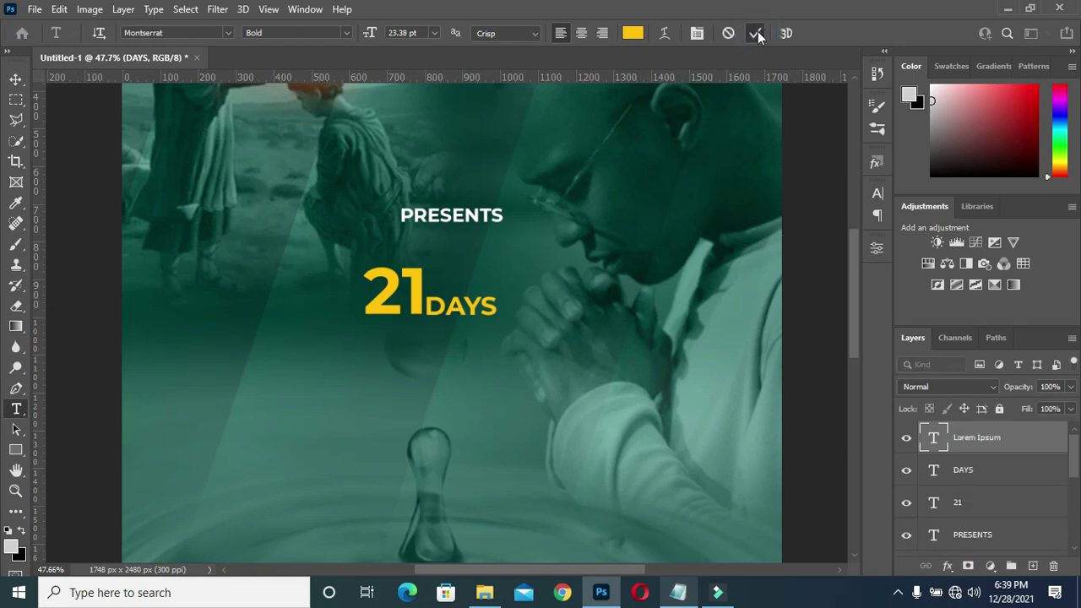
click(15, 79)
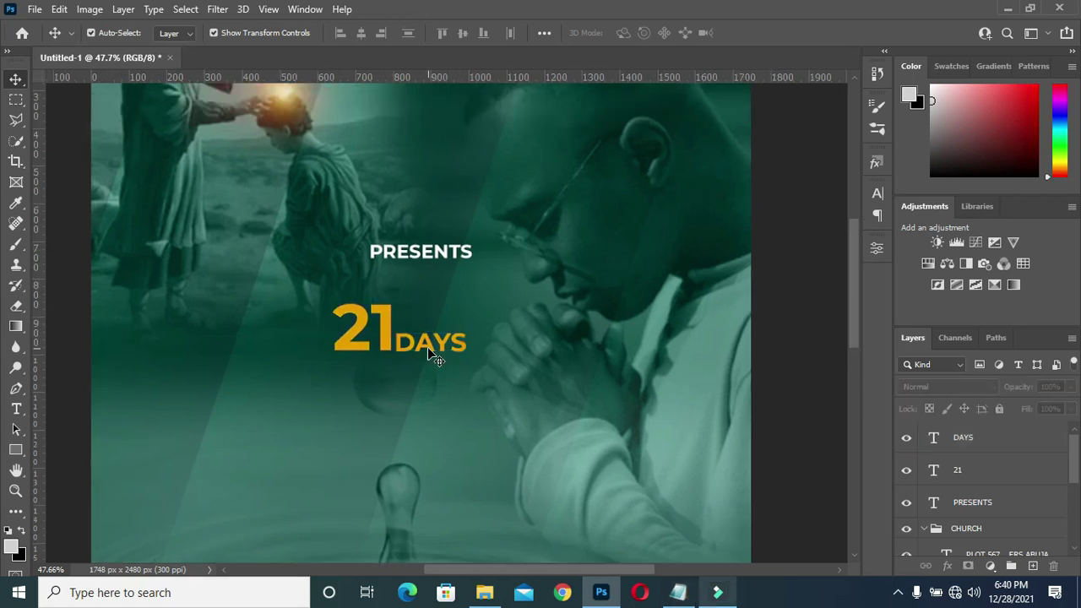
Duplicate the DAYS layer and move the copy below and left of 21DAYS.
click(427, 347)
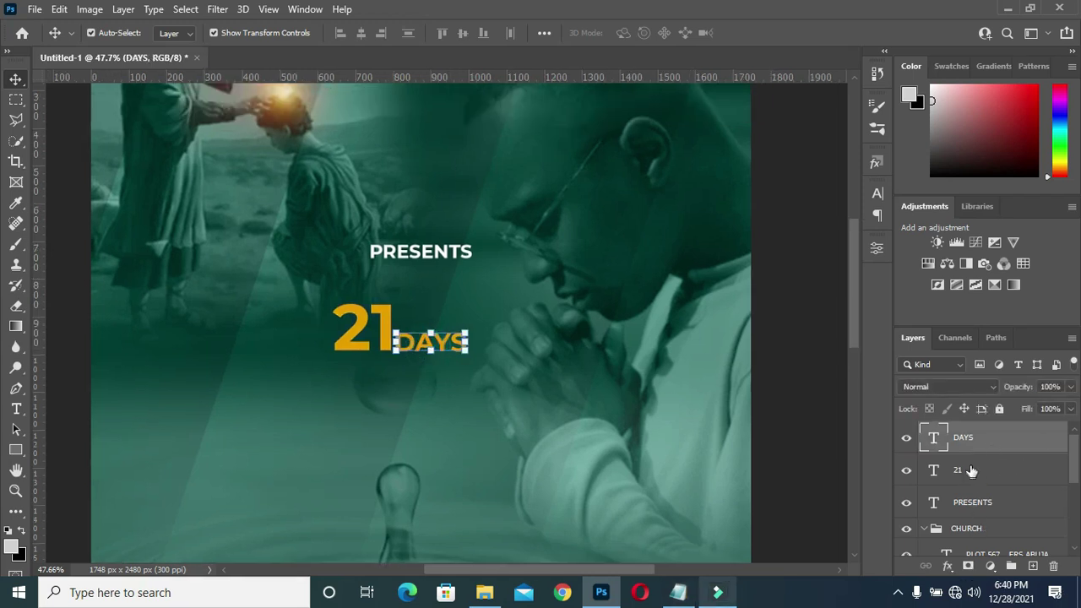
drag(954, 450, 1033, 564)
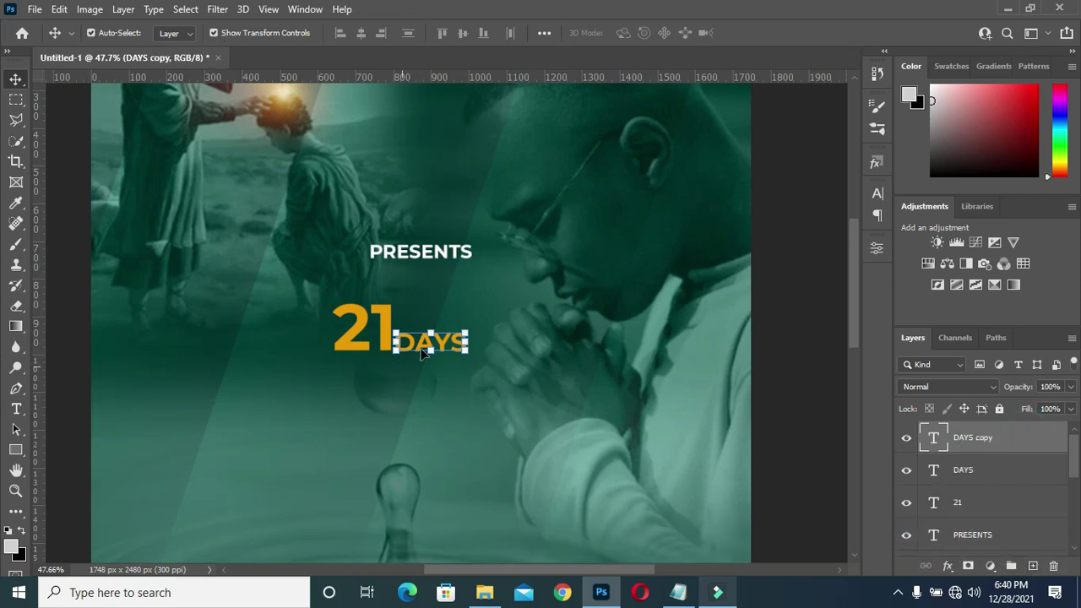
drag(427, 347, 272, 416)
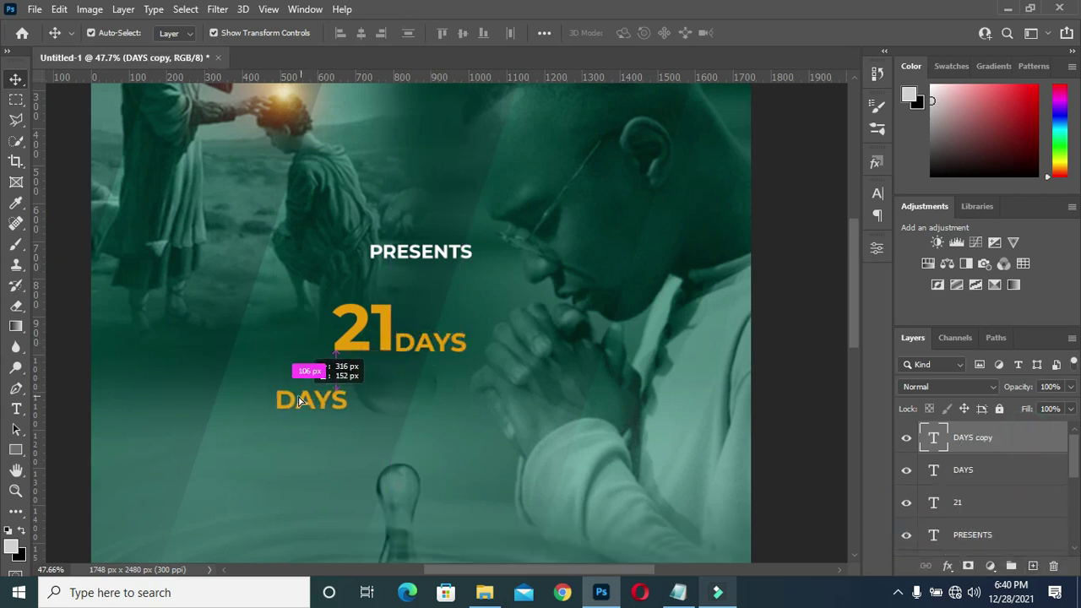
Select the copy's text and copy the three HOLY GHOST ANOINTING service lines from the notes.
double_click(294, 414)
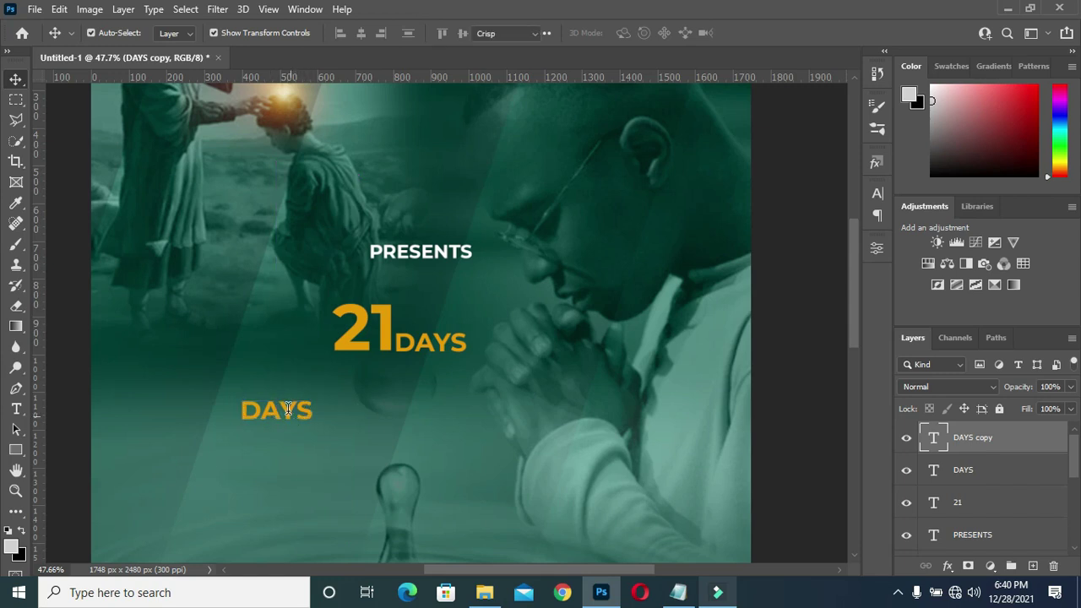
drag(314, 411, 238, 410)
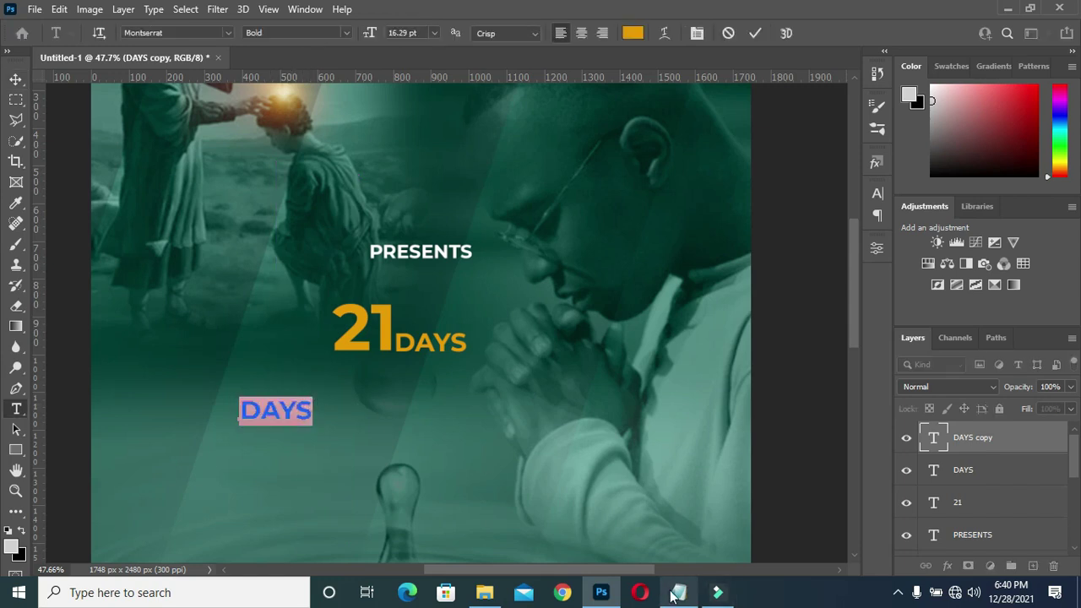
click(678, 592)
drag(178, 239, 221, 267)
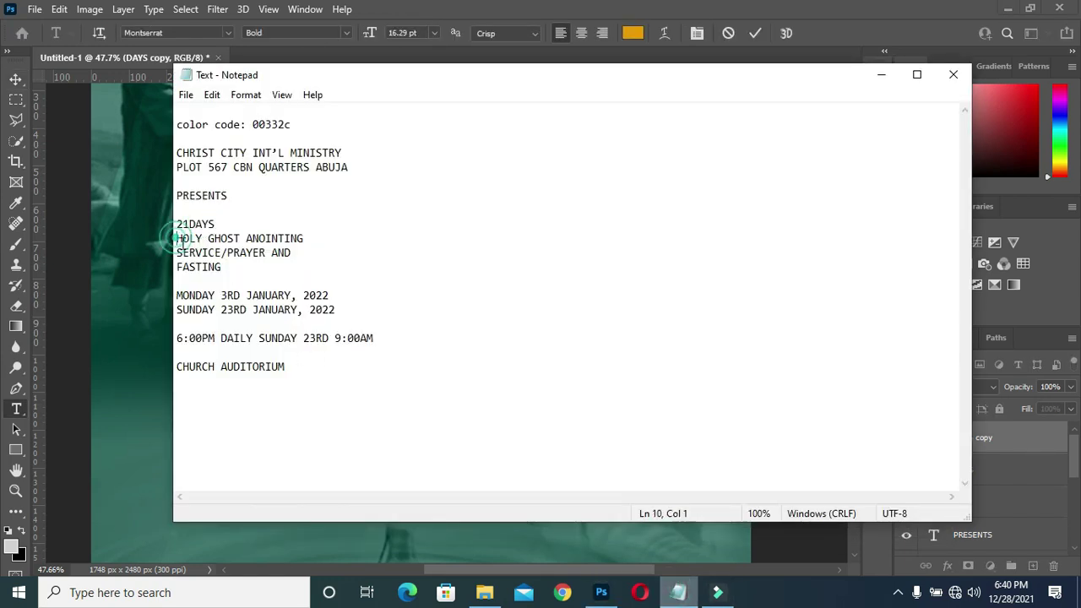
key(ctrl+c)
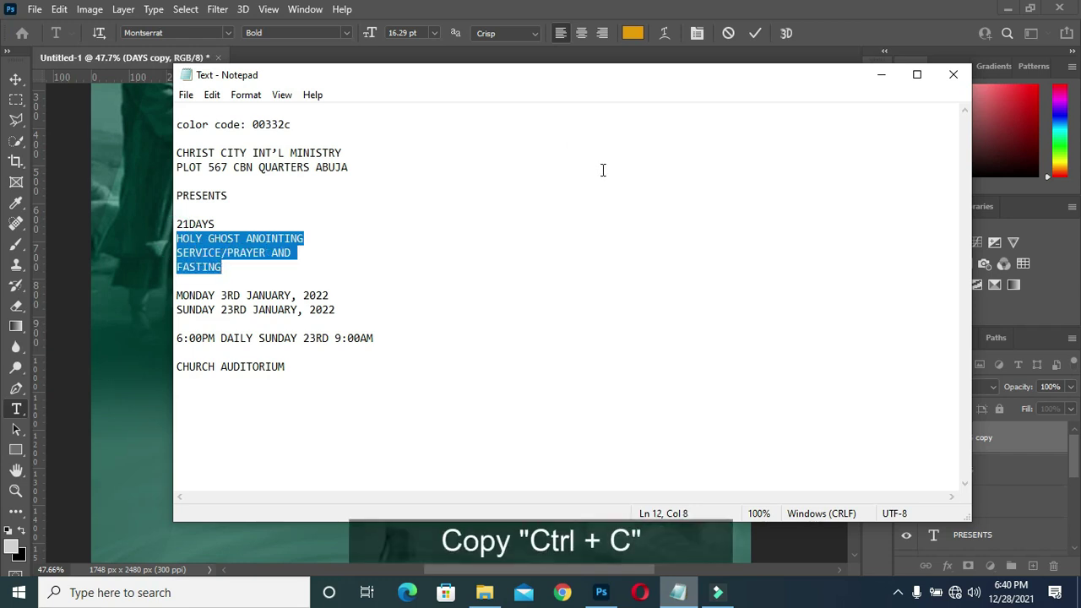
click(754, 33)
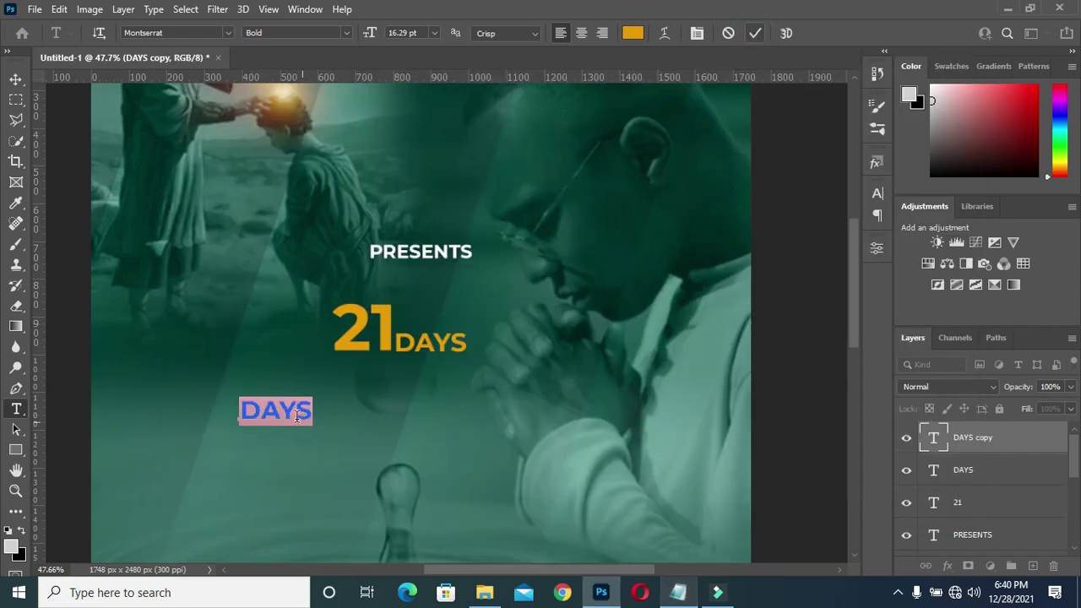
Paste the service title over the DAYS copy and colour it white #ffffff.
key(ctrl+v)
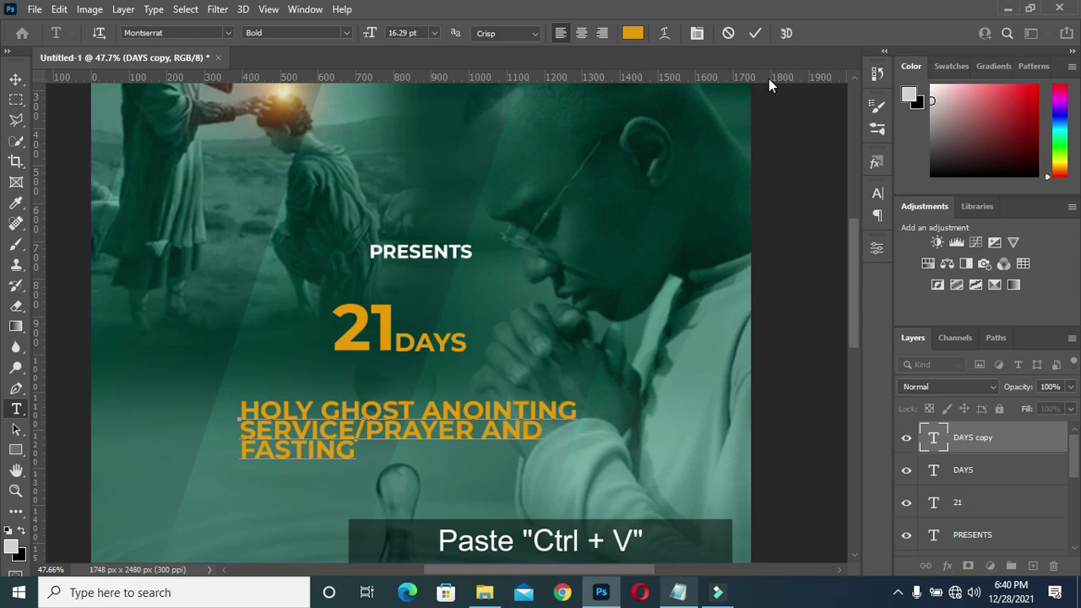
key(ctrl+Return)
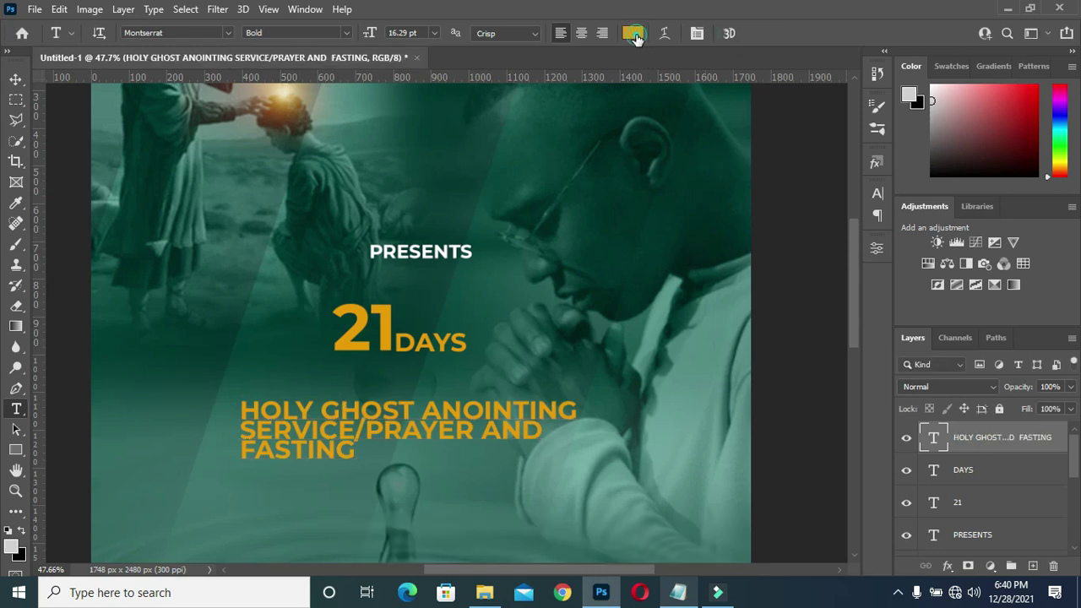
click(633, 33)
text(ffffff)
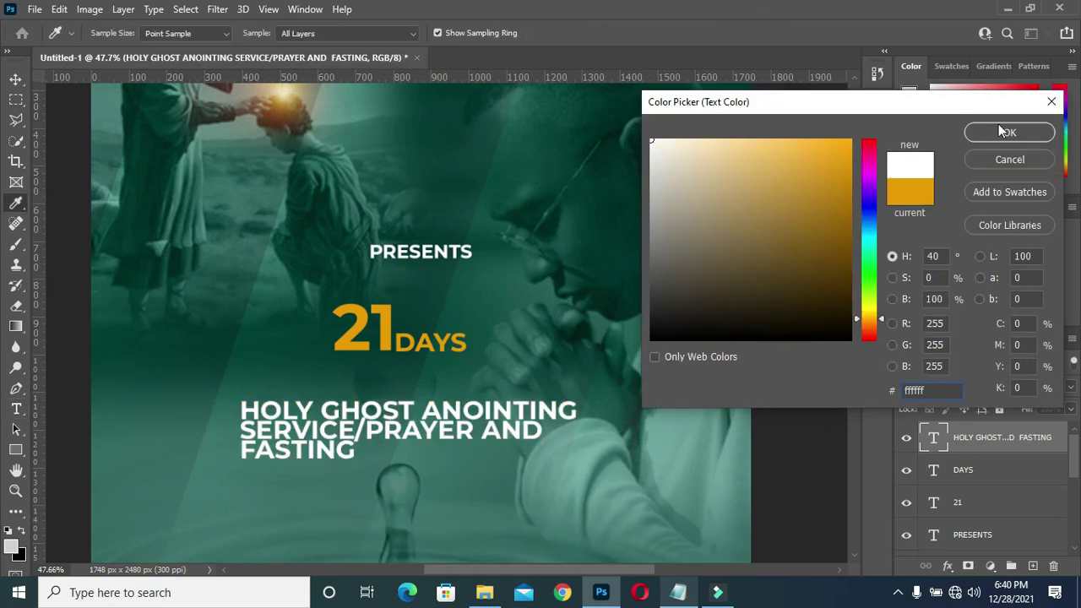
key(Return)
Break the title into four lines, starting new lines before ANOINTING and SERVICE.
click(424, 408)
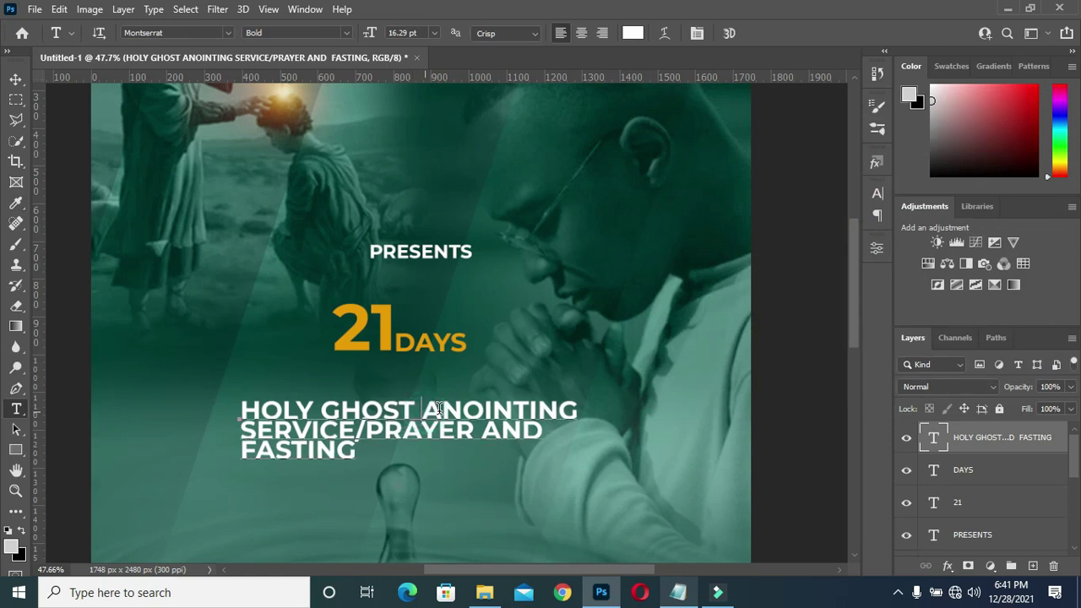
key(Return)
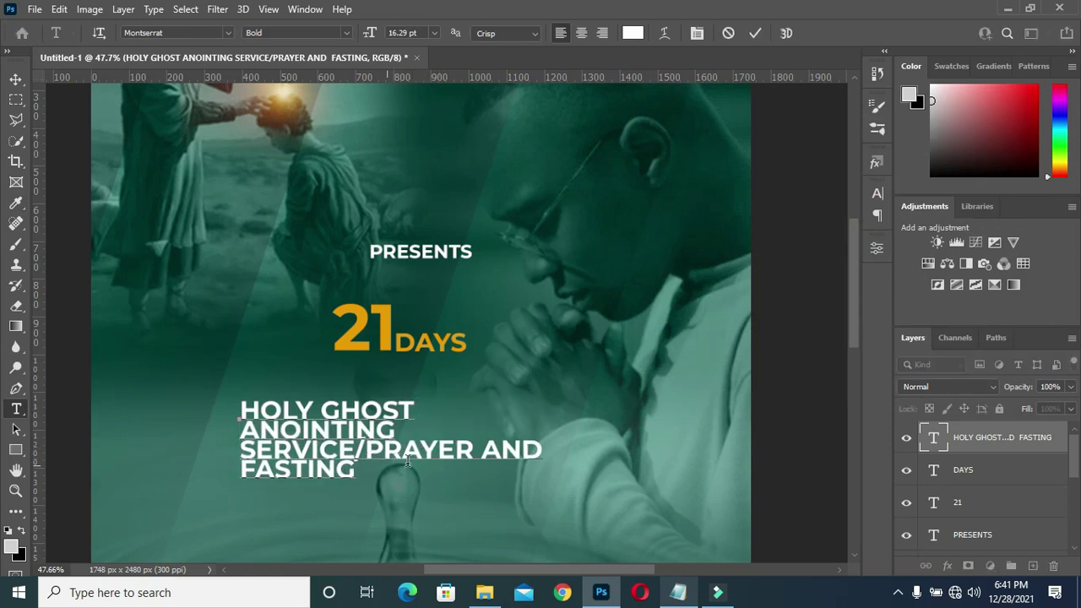
key(Return)
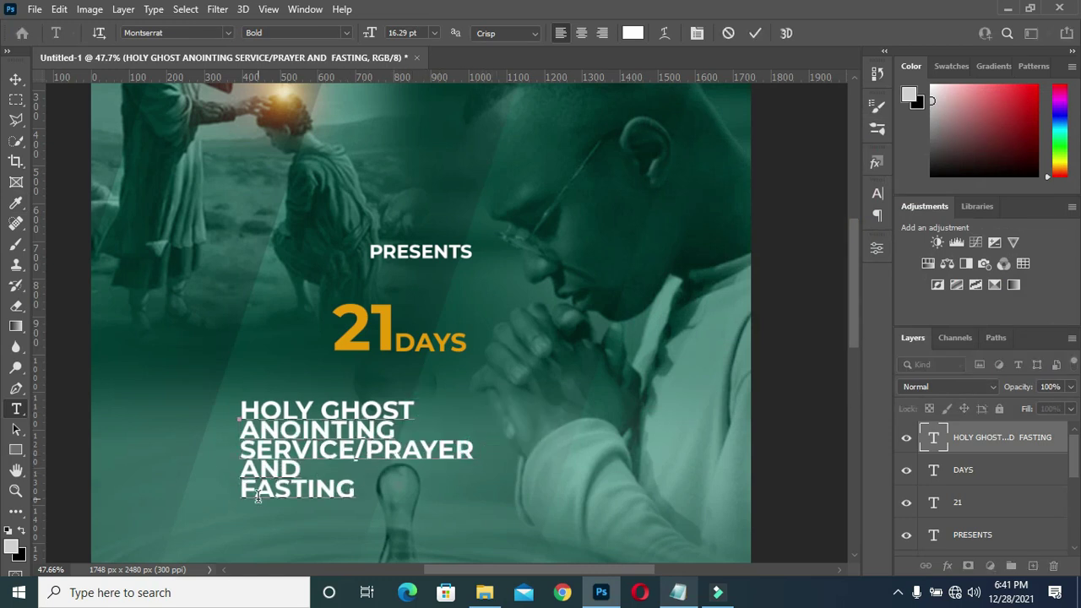
key(Delete)
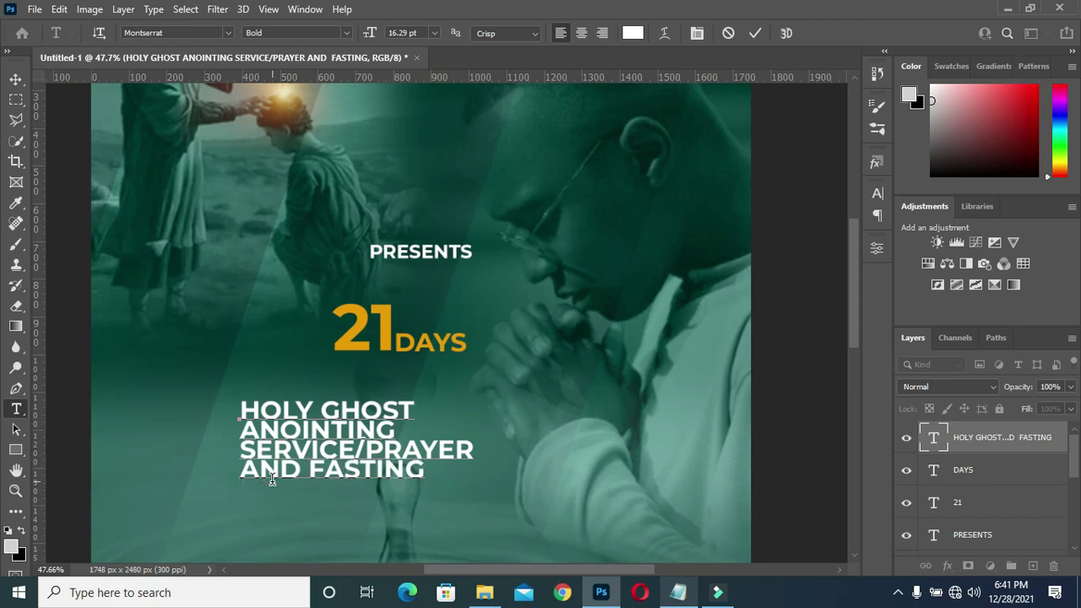
click(756, 33)
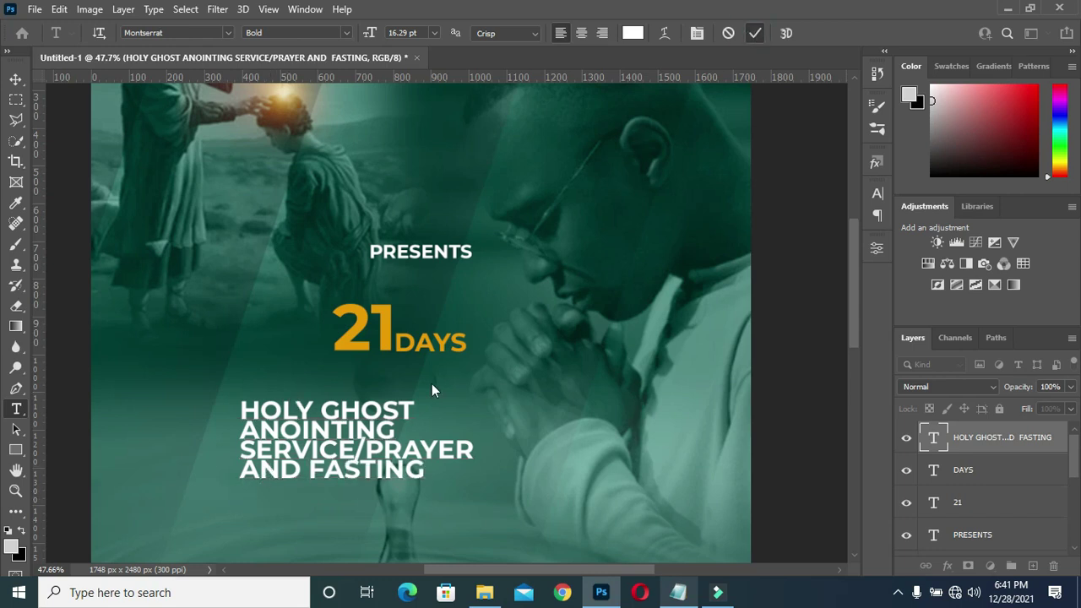
scroll(543, 357, down, 5)
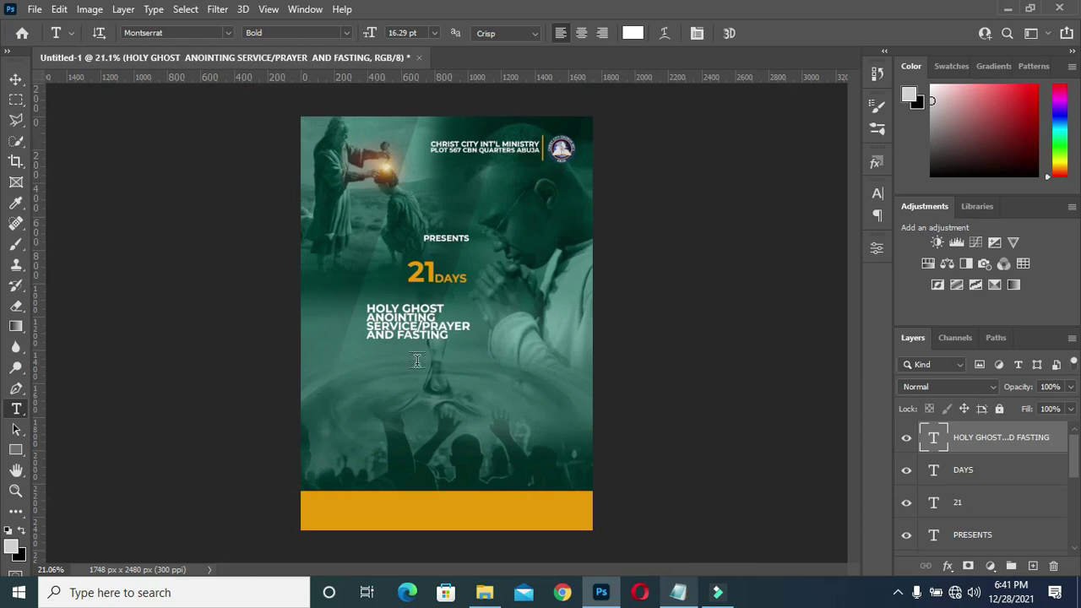
Scale the service title up to about 210%.
scroll(414, 356, up, 3)
scroll(415, 356, up, 2)
key(v)
drag(537, 320, 660, 480)
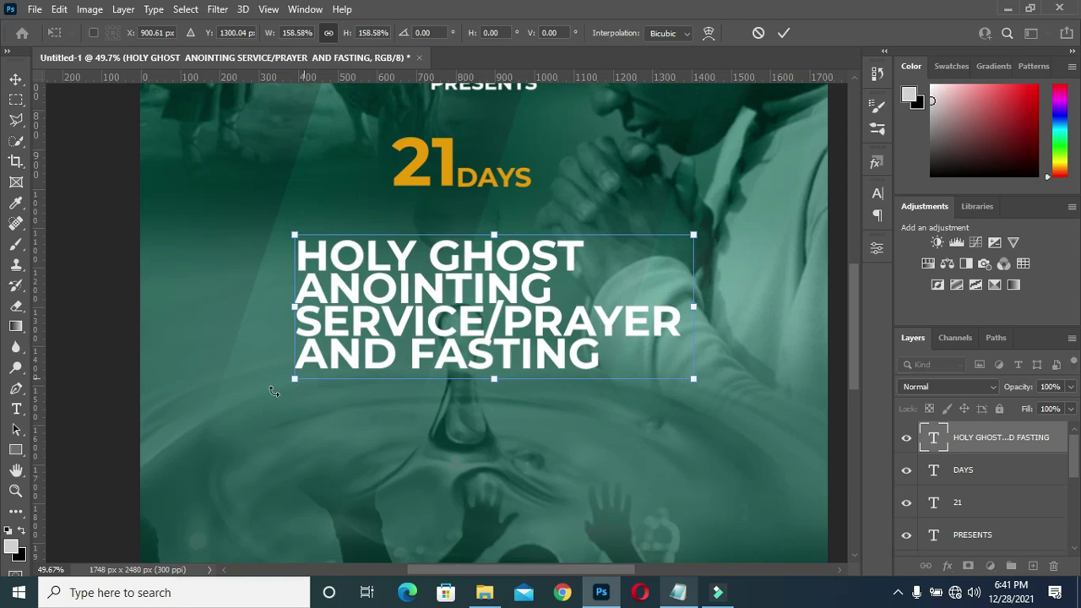
drag(293, 380, 194, 414)
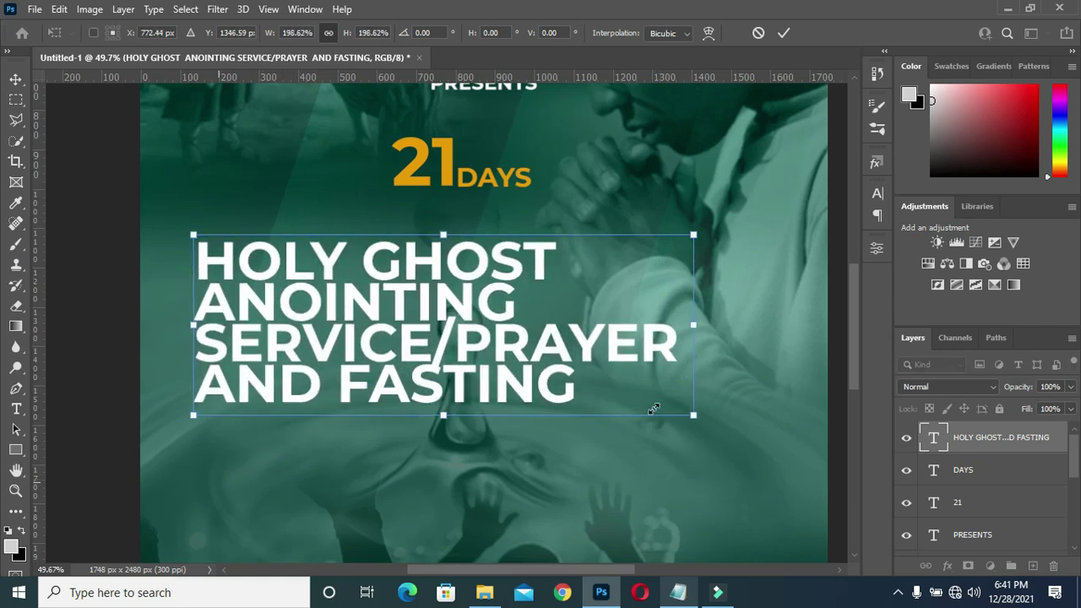
drag(694, 415, 724, 427)
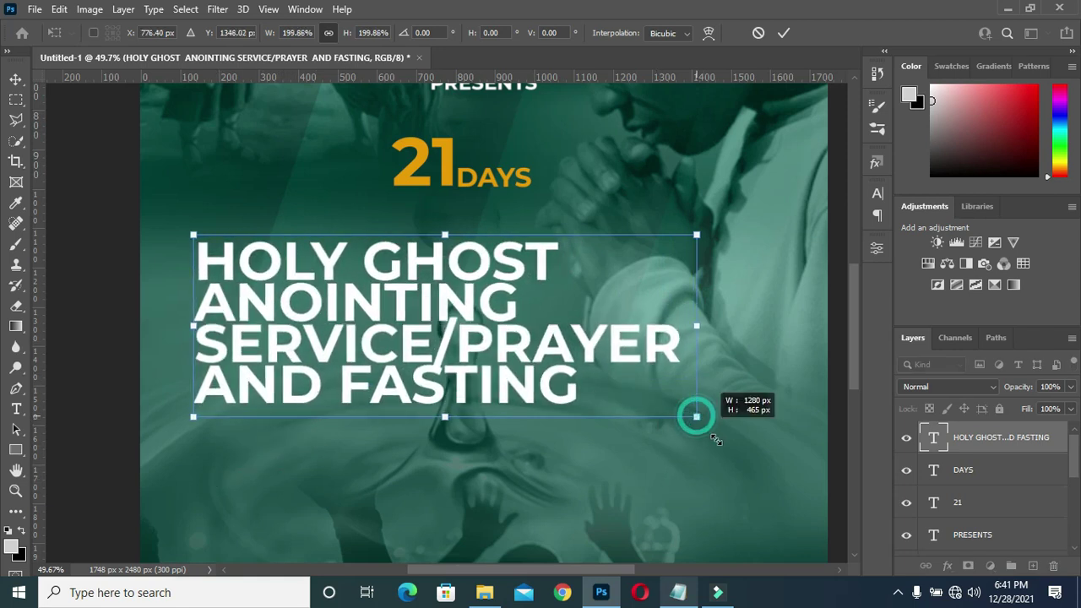
click(782, 35)
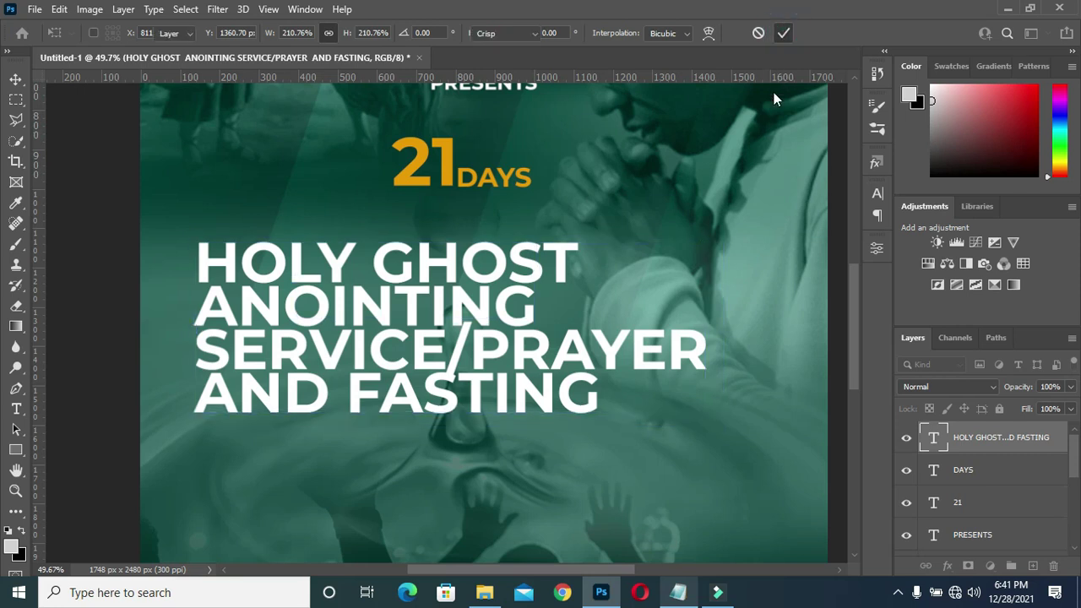
Raise the title's leading to 29 pt in the Character panel.
click(878, 194)
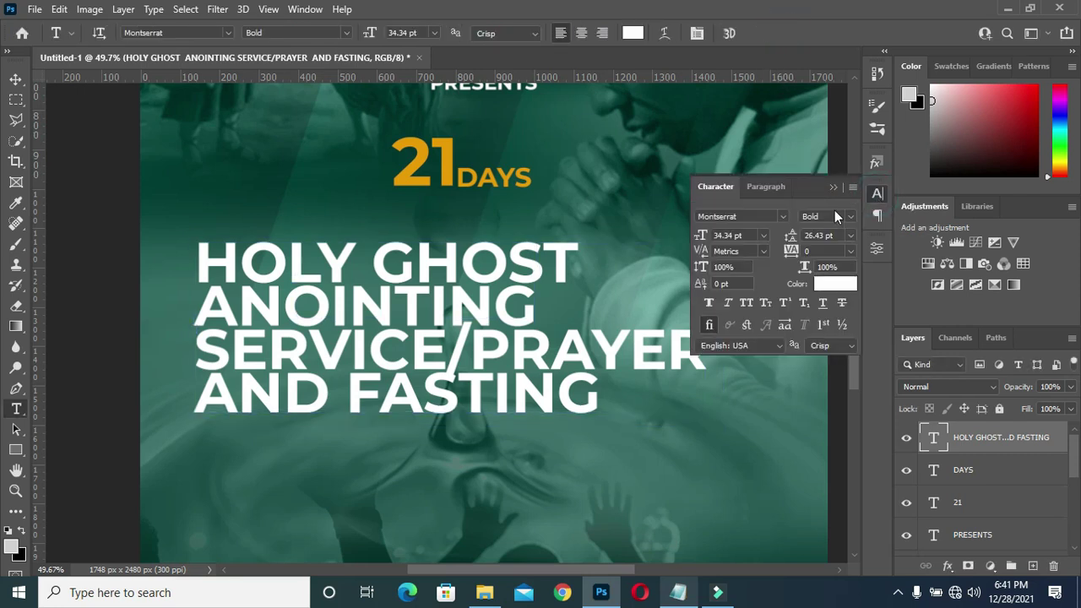
drag(790, 236, 794, 235)
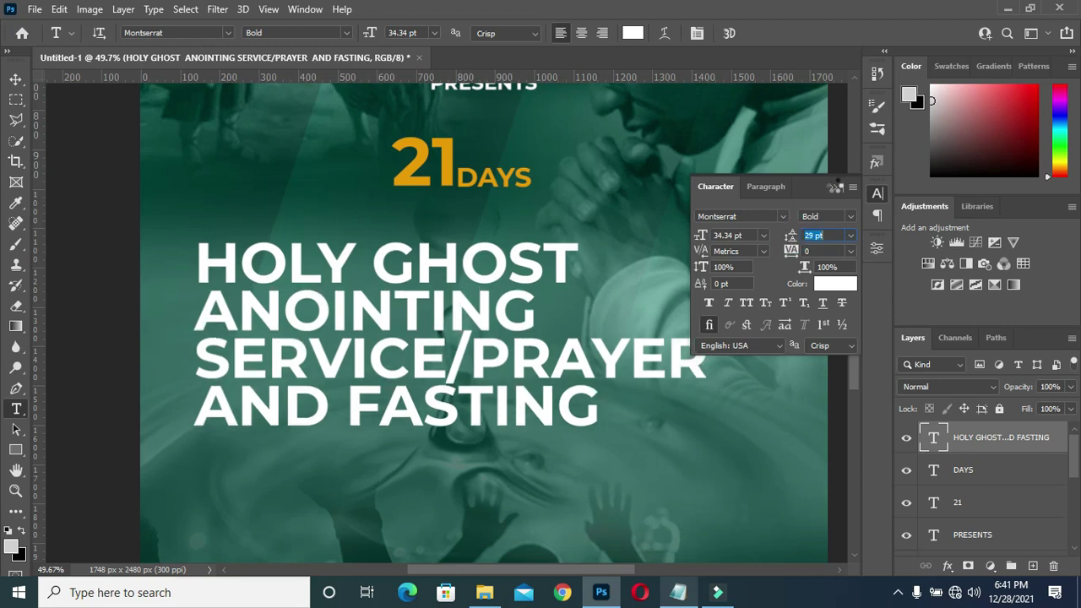
click(834, 188)
key(ctrl+0)
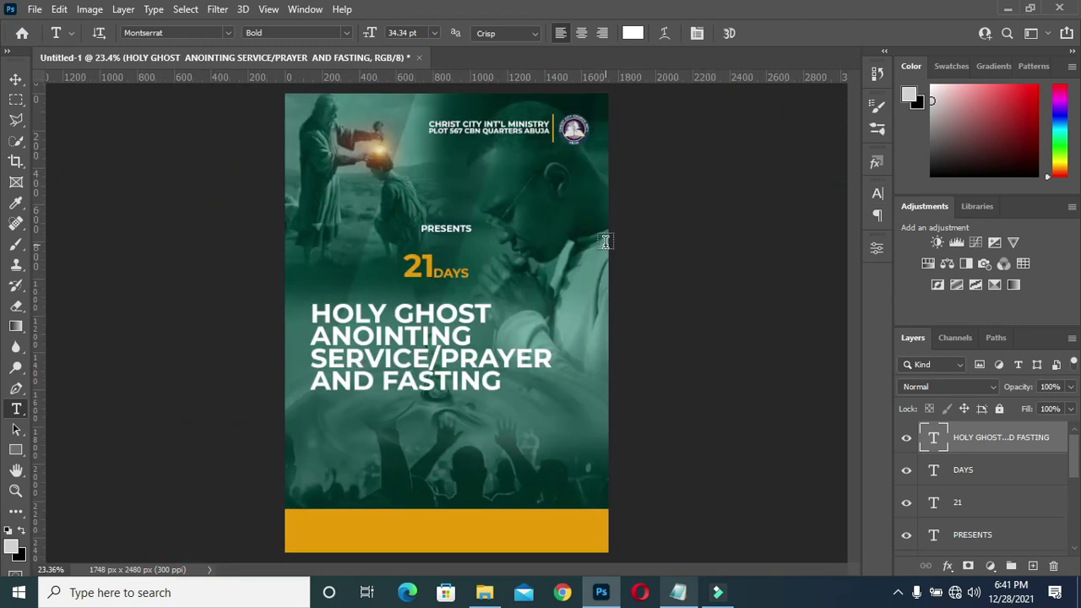
click(15, 78)
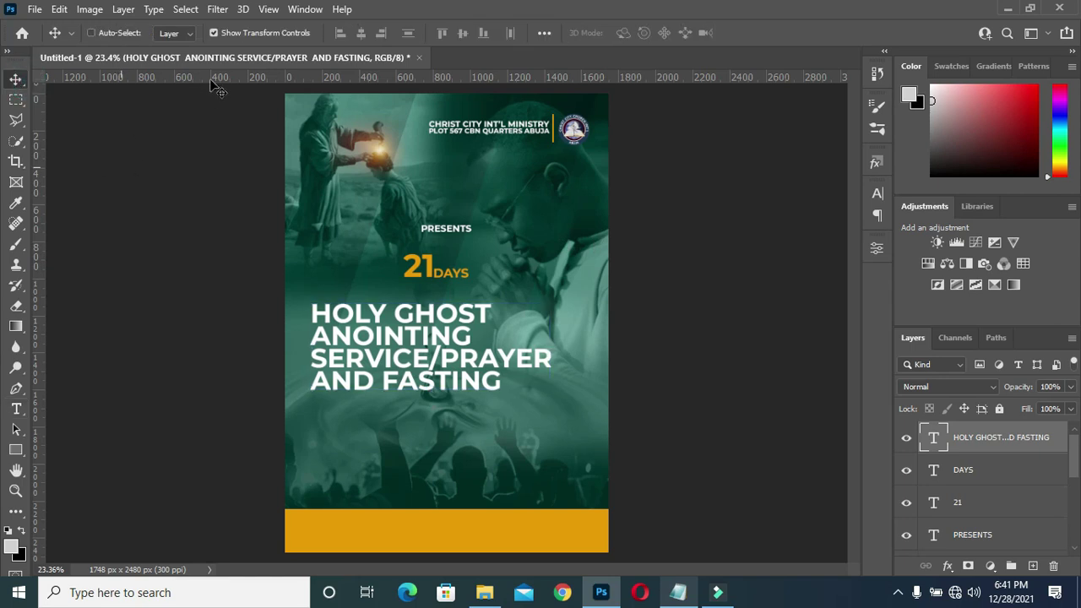
Move the service title up slightly.
key(ctrl+a)
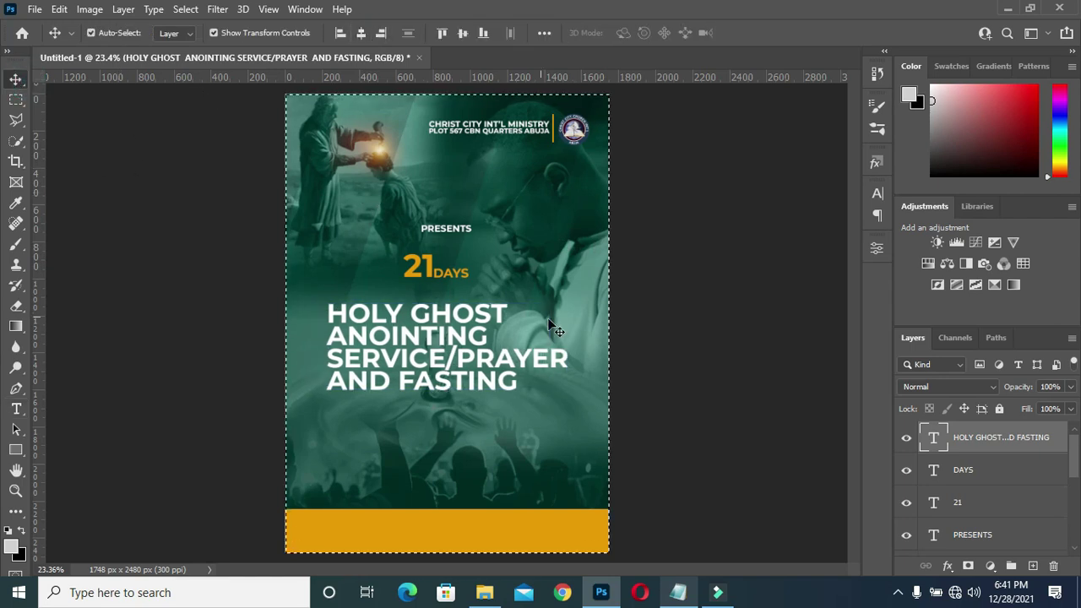
click(697, 350)
click(504, 338)
drag(504, 338, 508, 293)
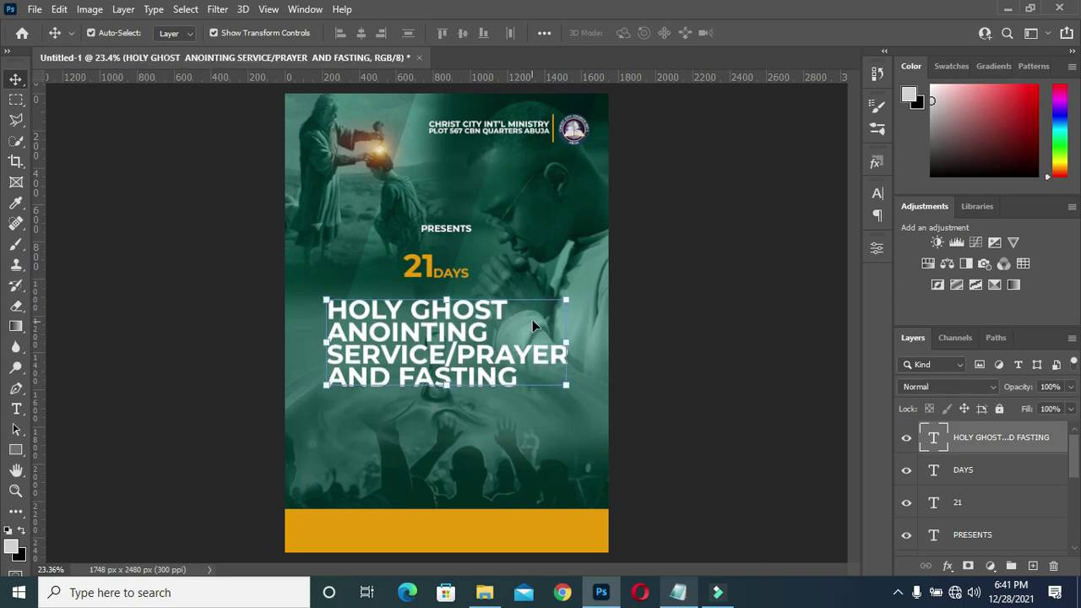
Group the DAYS and 21 layers into a group named 21 and nudge it down.
click(980, 470)
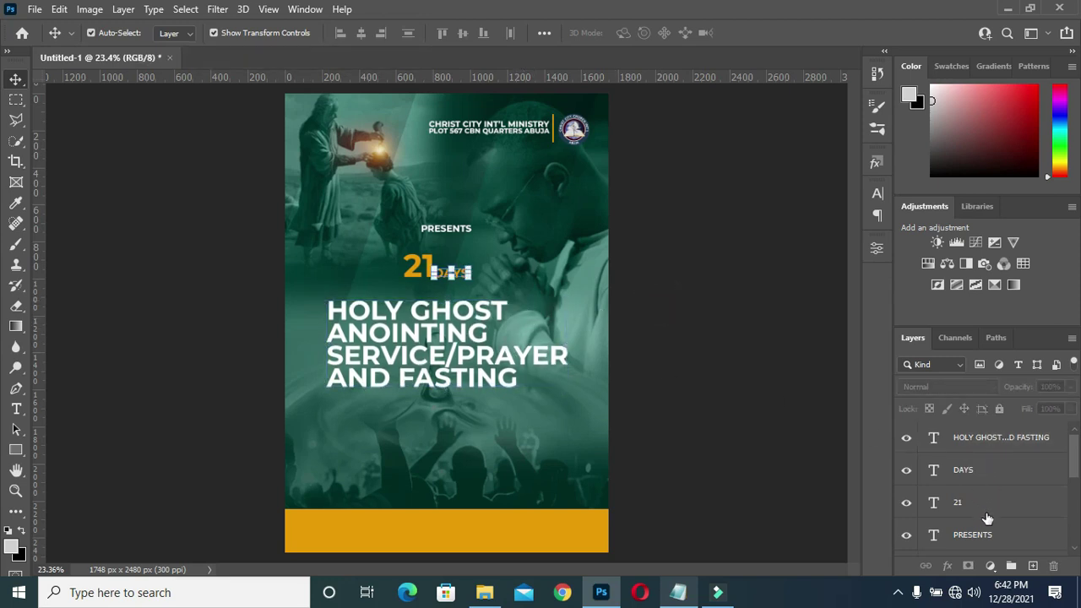
shift+click(971, 505)
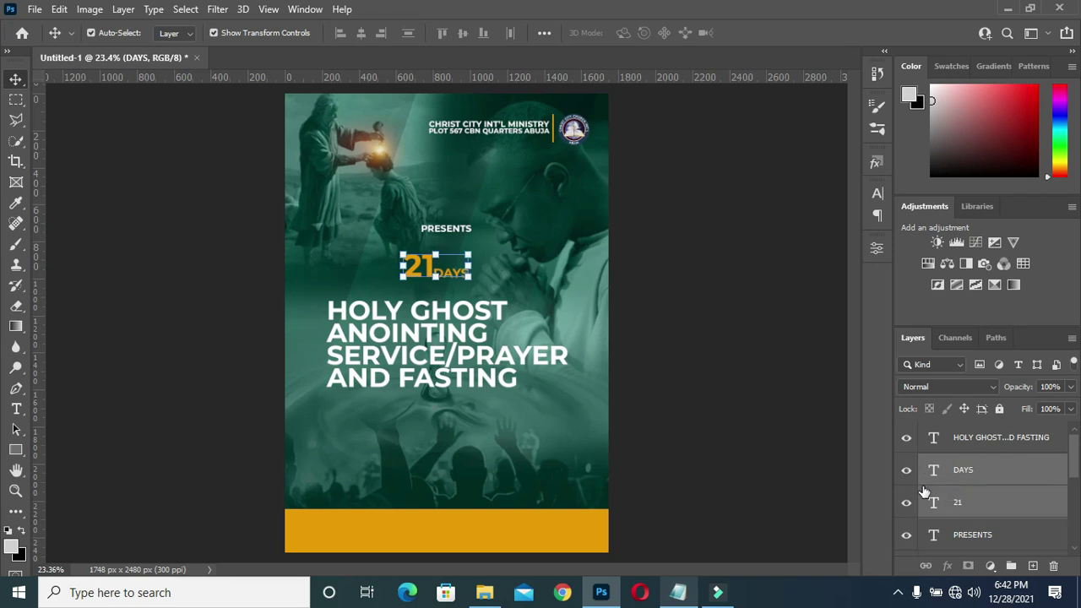
key(ctrl+g)
double_click(954, 464)
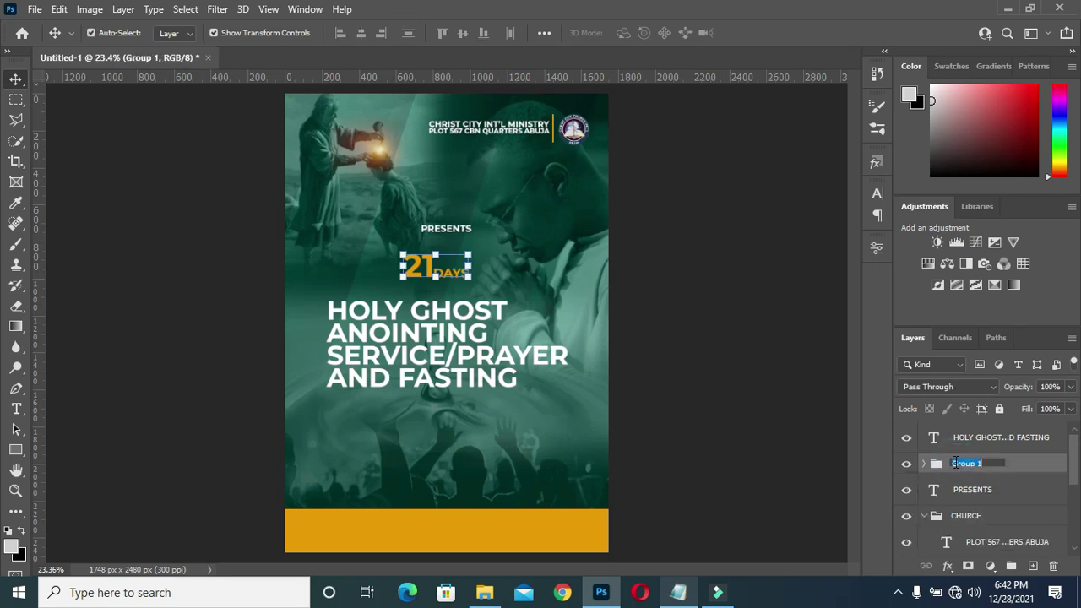
text(21)
key(Return)
key(shift+Down)
key(shift+Down)
key(shift+Down)
key(shift+Down)
key(shift+Down)
key(shift+Down)
key(shift+Down)
key(shift+Down)
key(shift+Down)
key(shift+Down)
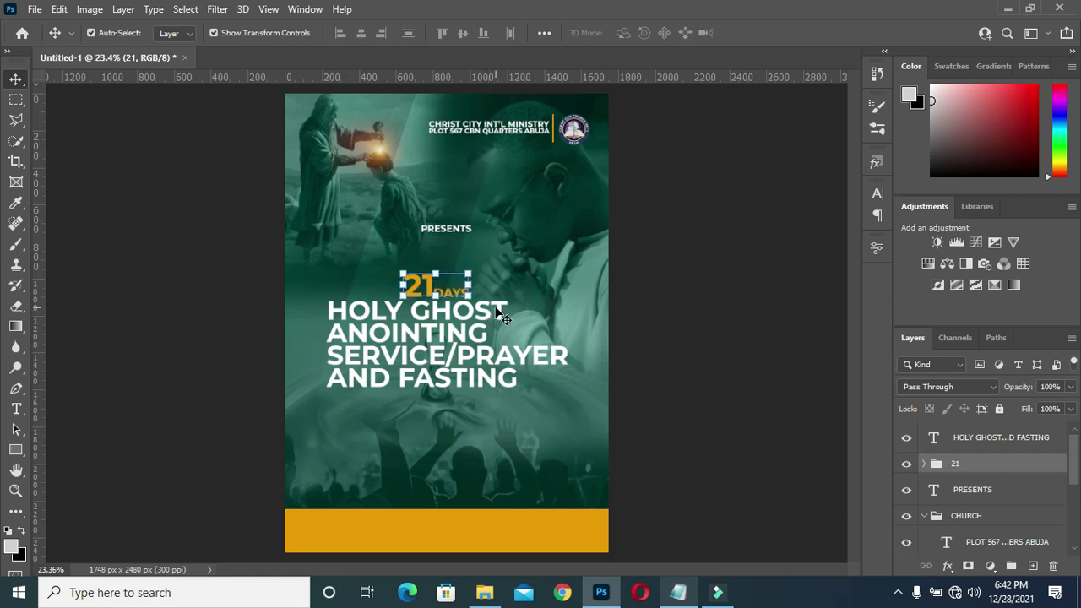
click(455, 229)
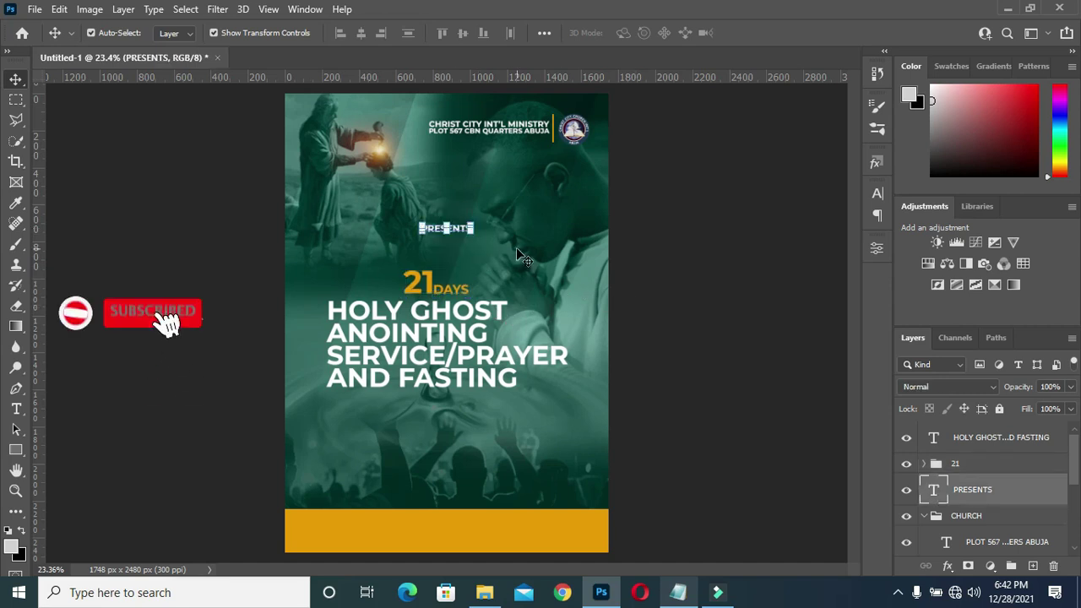
Nudge PRESENTS down, then move the title and 21 group down together.
key(shift+Down)
key(shift+Down)
key(shift+Down)
key(shift+Down)
key(shift+Down)
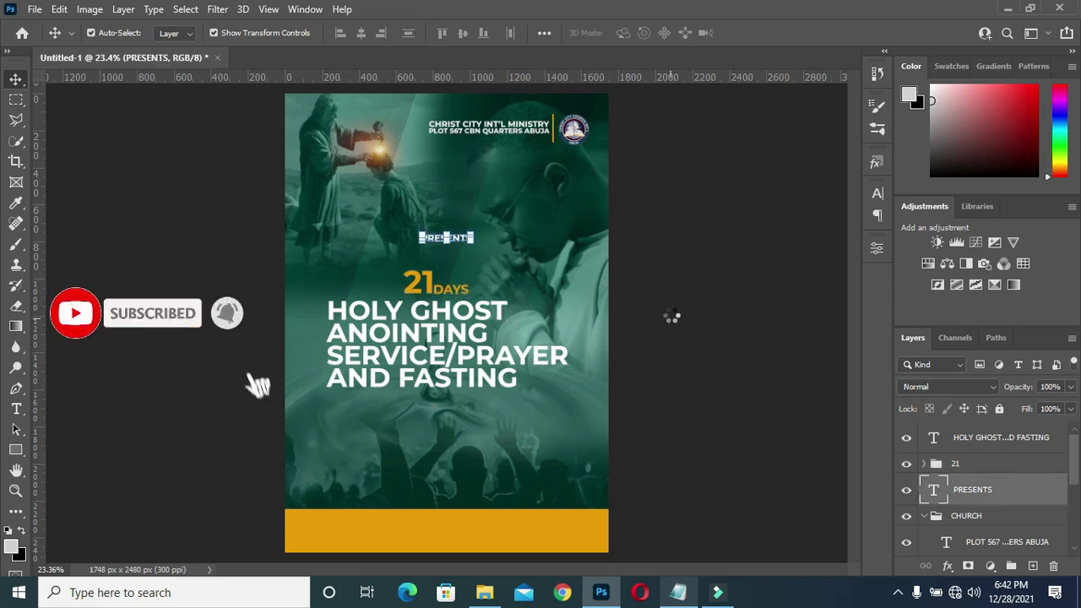
key(shift+Down)
key(shift+Down)
key(shift+Down)
click(680, 301)
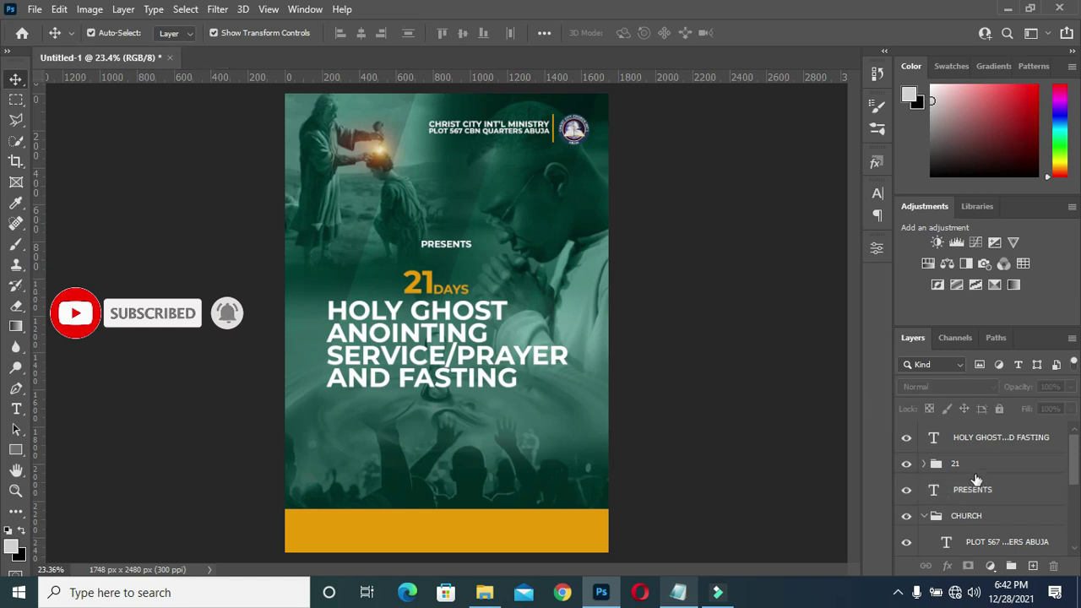
click(971, 464)
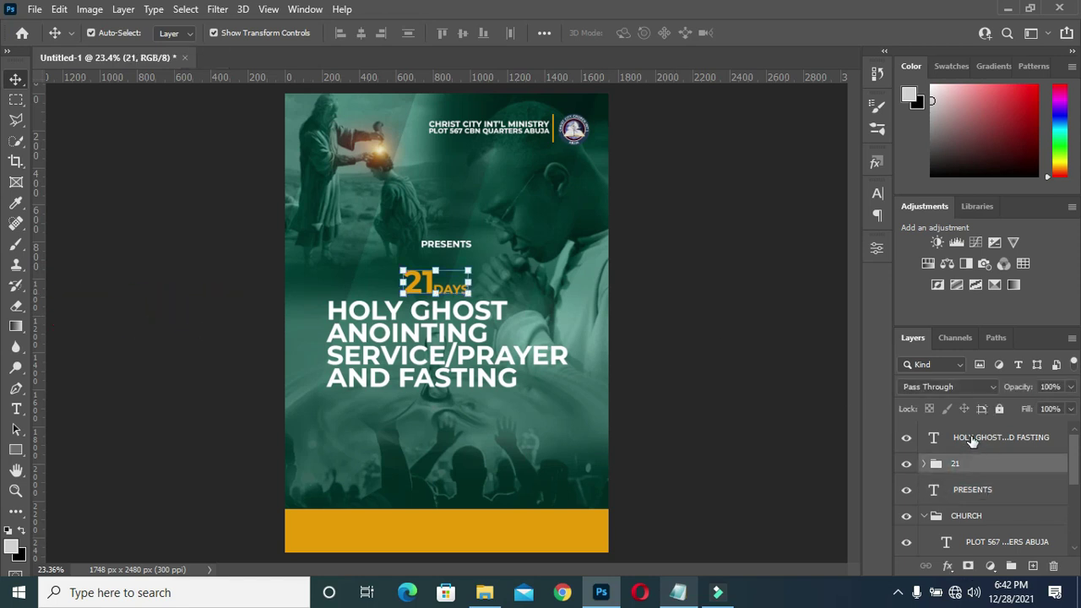
shift+click(971, 439)
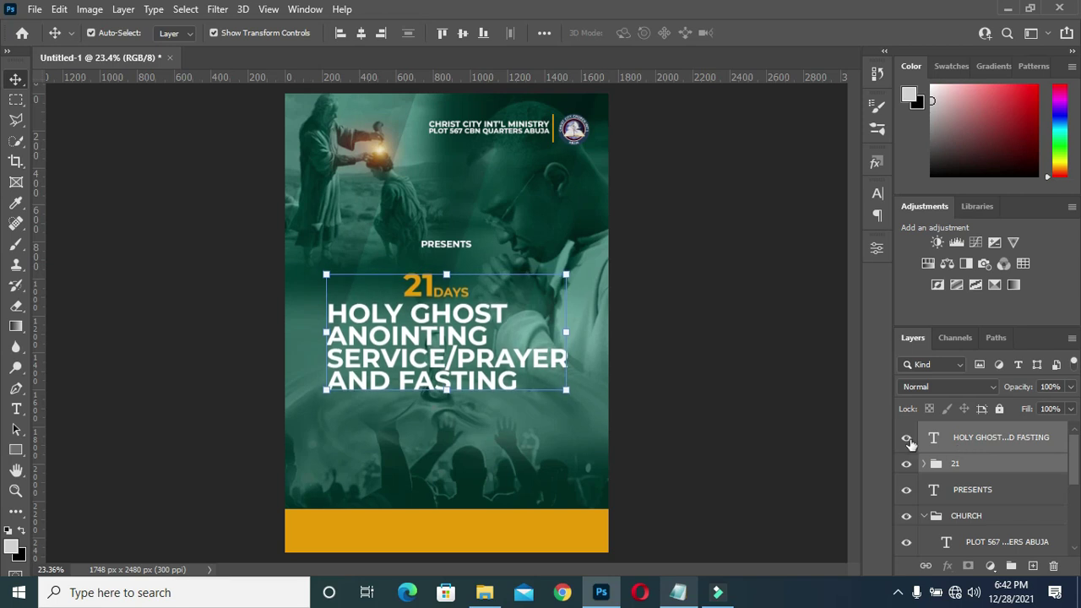
scroll(581, 447, up, 1)
key(ctrl+t)
drag(426, 331, 426, 351)
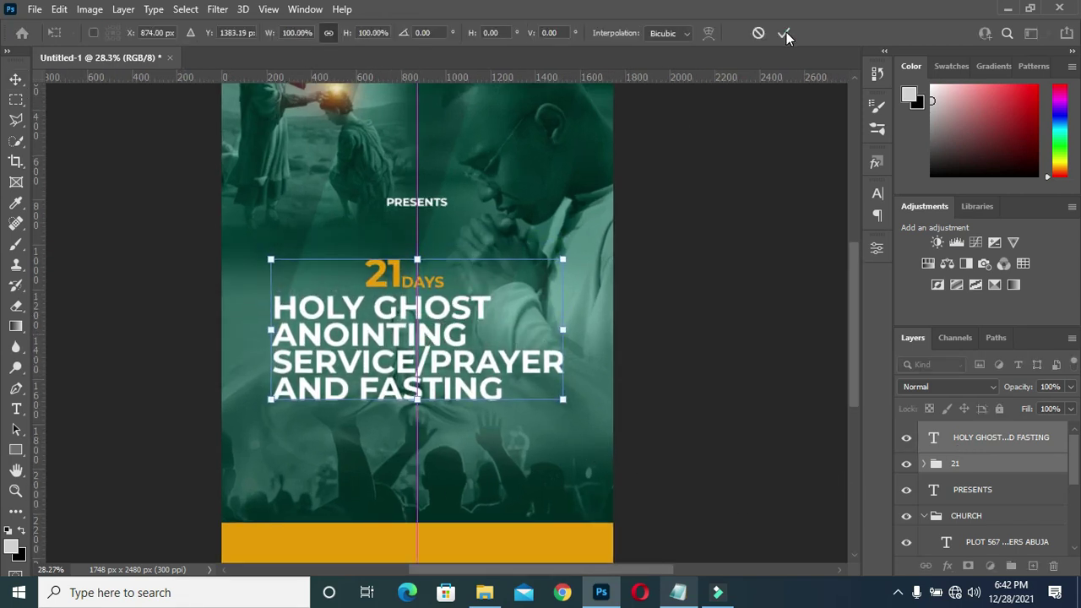
key(Return)
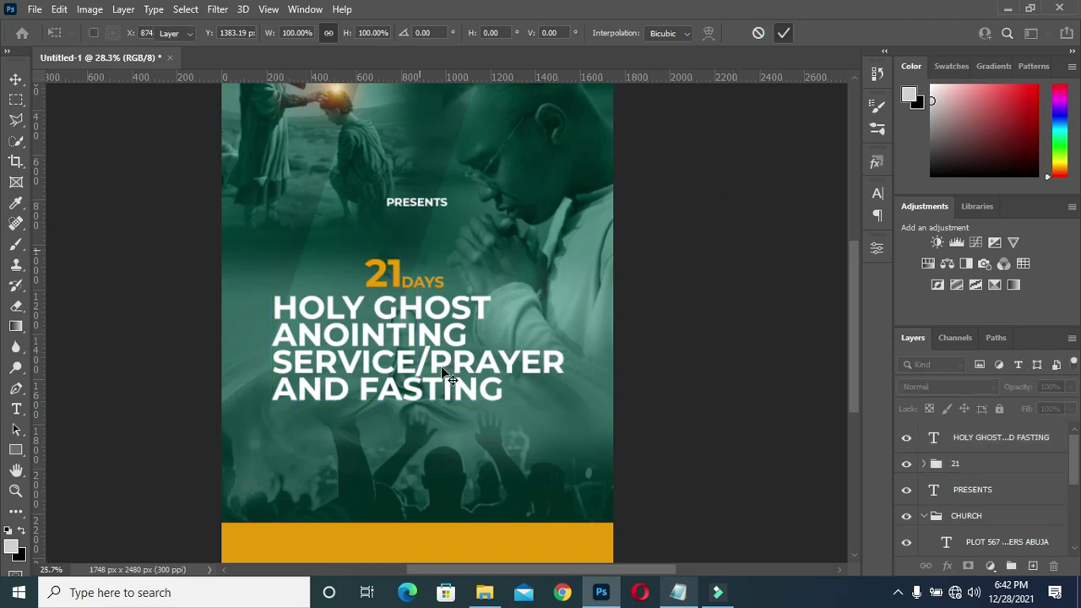
Enlarge the 21 group and service title together to about 108%.
scroll(445, 374, down, 1)
scroll(432, 405, up, 1)
click(986, 461)
shift+click(973, 432)
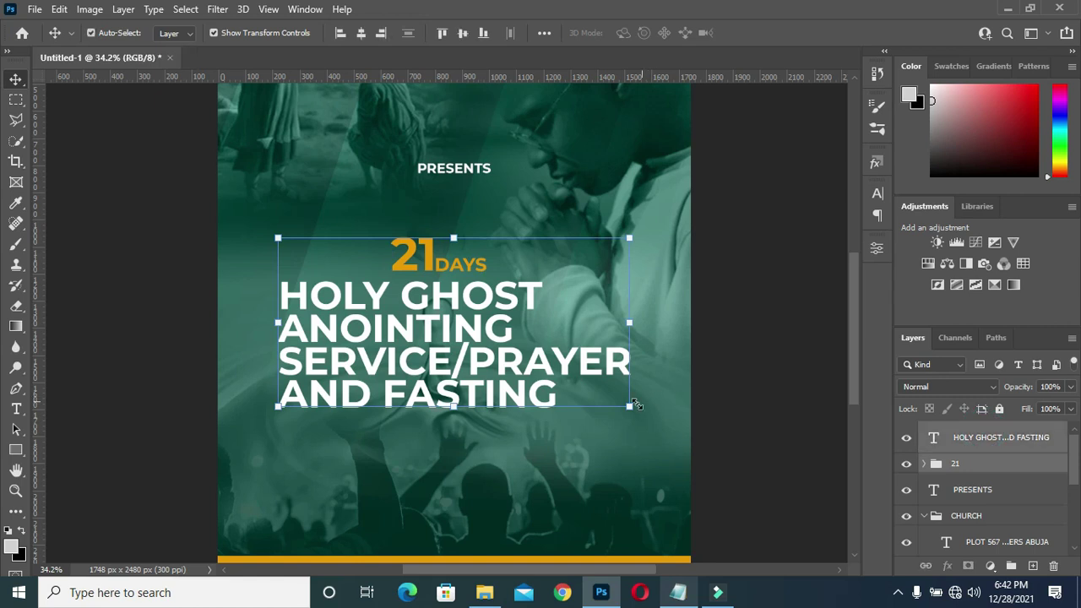
drag(629, 406, 640, 414)
click(784, 33)
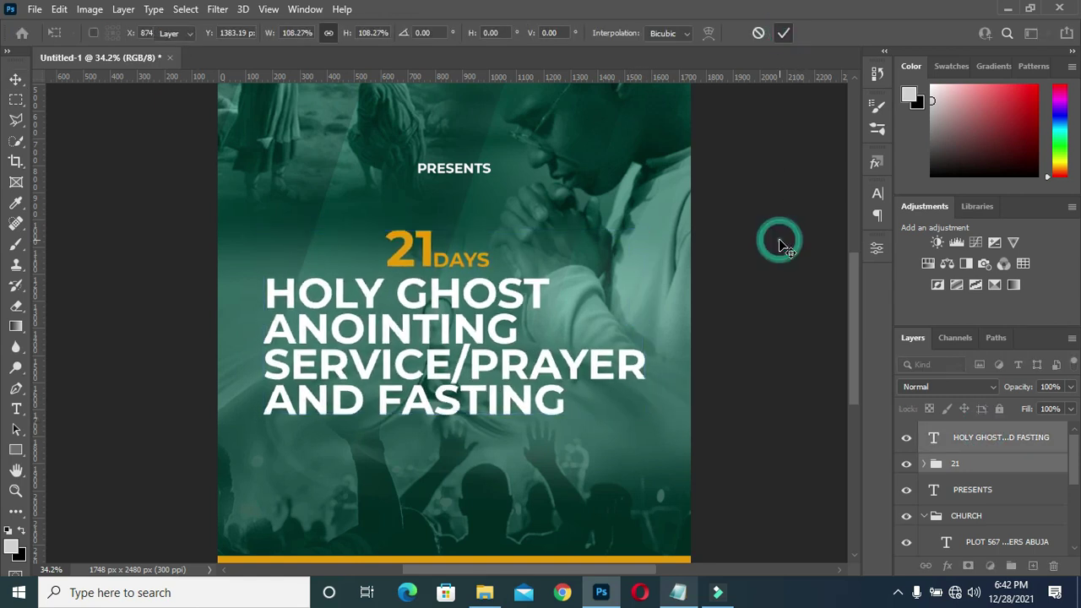
click(486, 306)
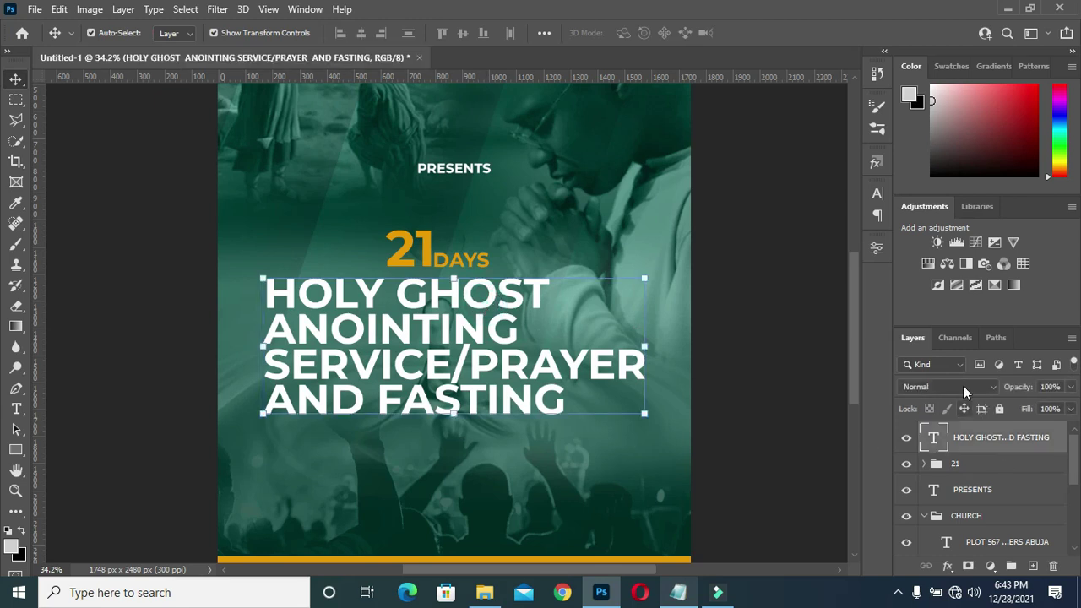
Set the headline font to Trajan Pro 3 Bold.
key(t)
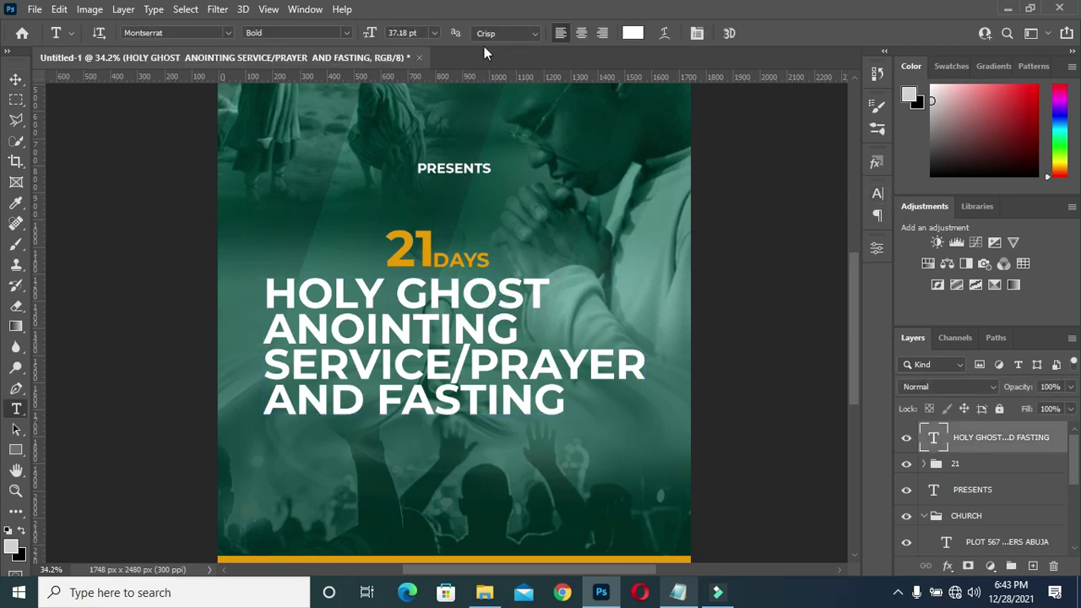
click(878, 194)
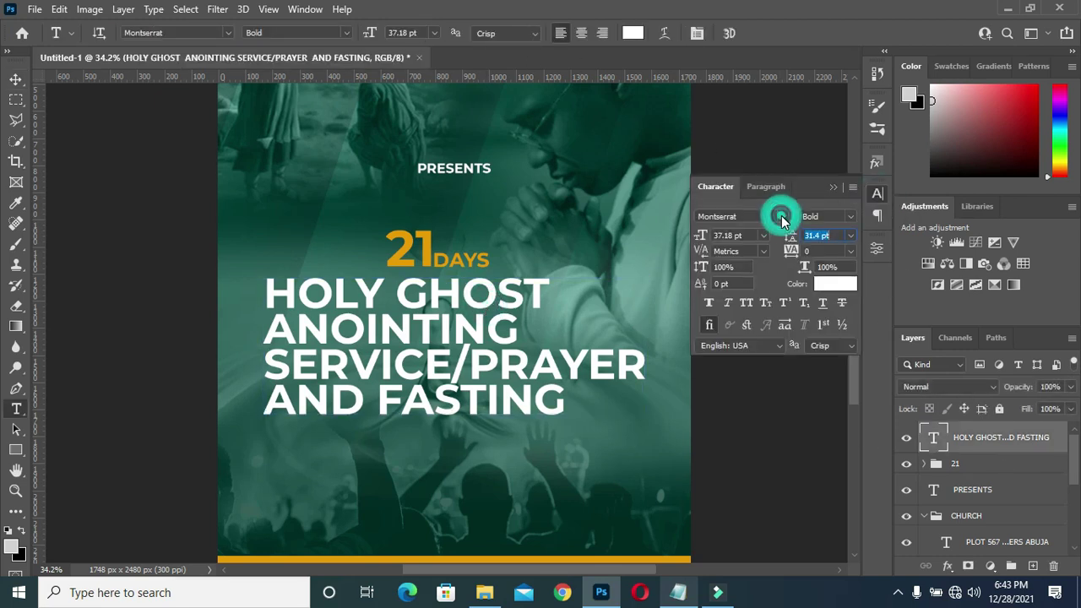
click(781, 216)
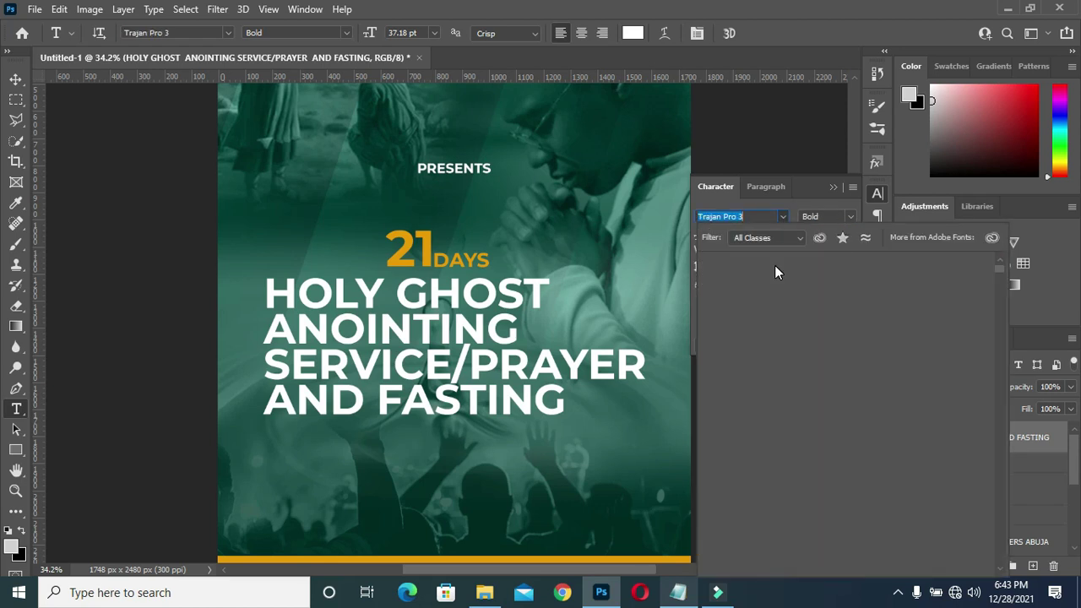
click(848, 216)
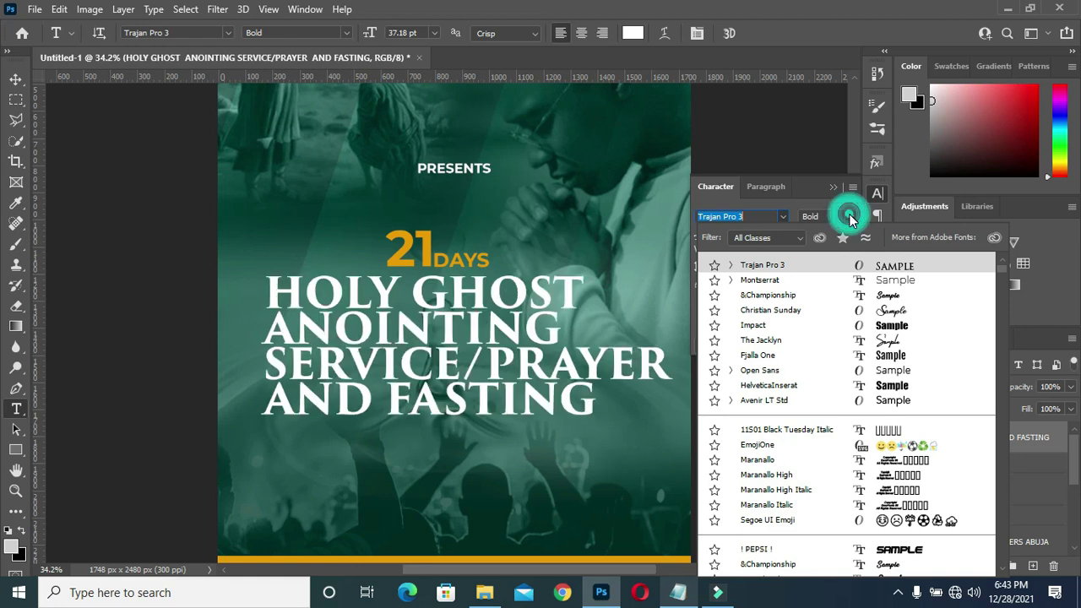
click(848, 216)
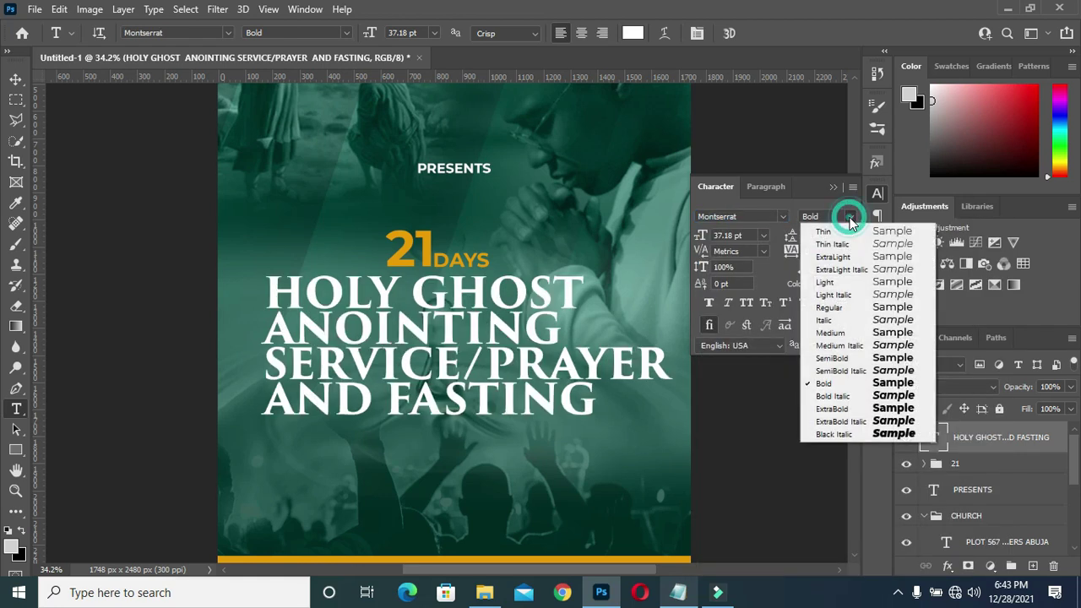
click(849, 216)
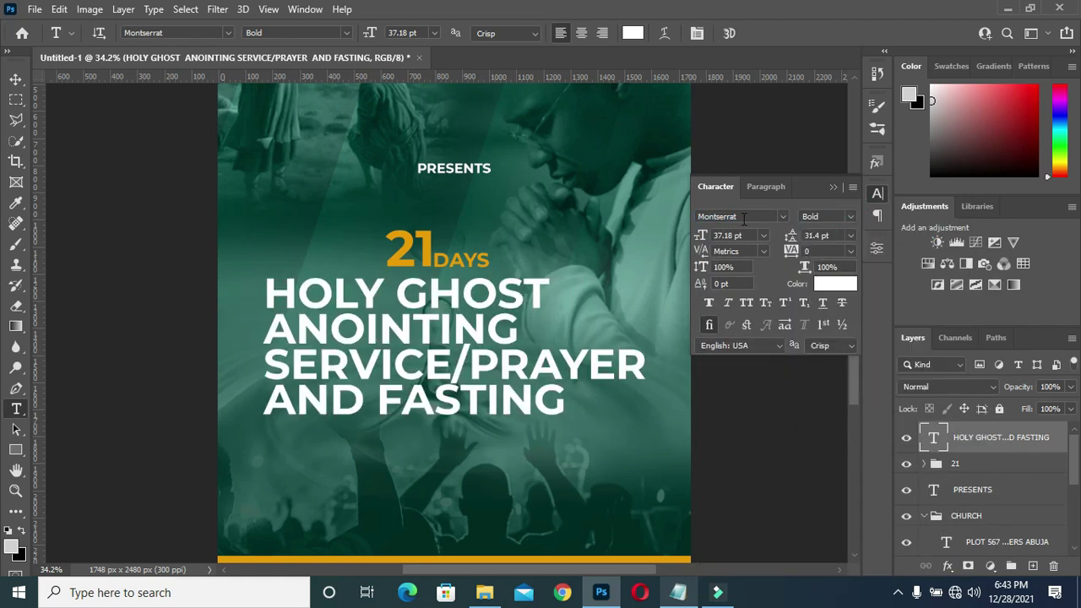
click(777, 216)
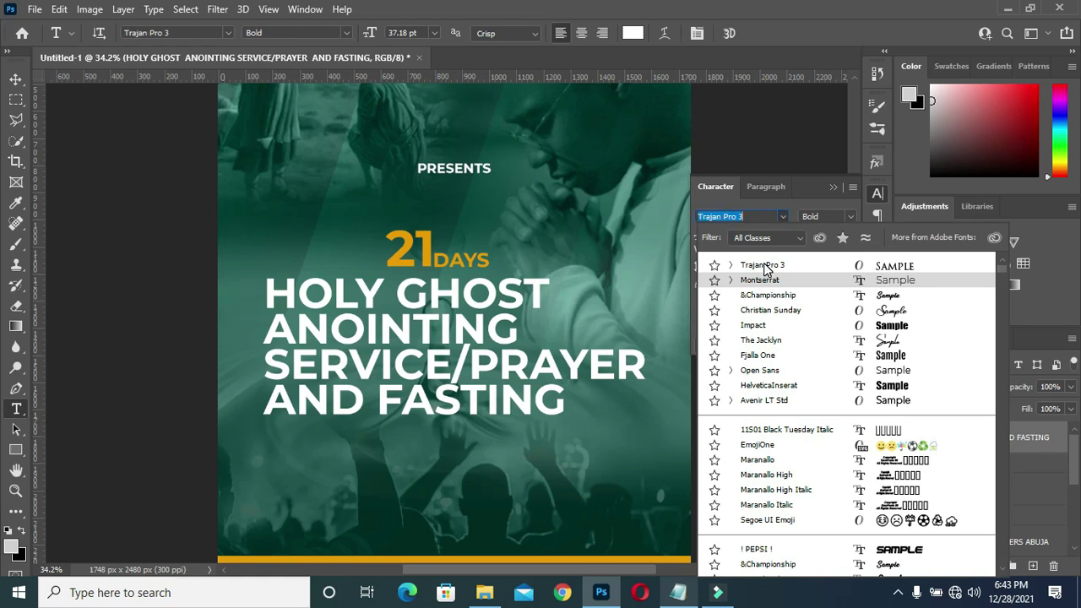
click(731, 265)
click(754, 297)
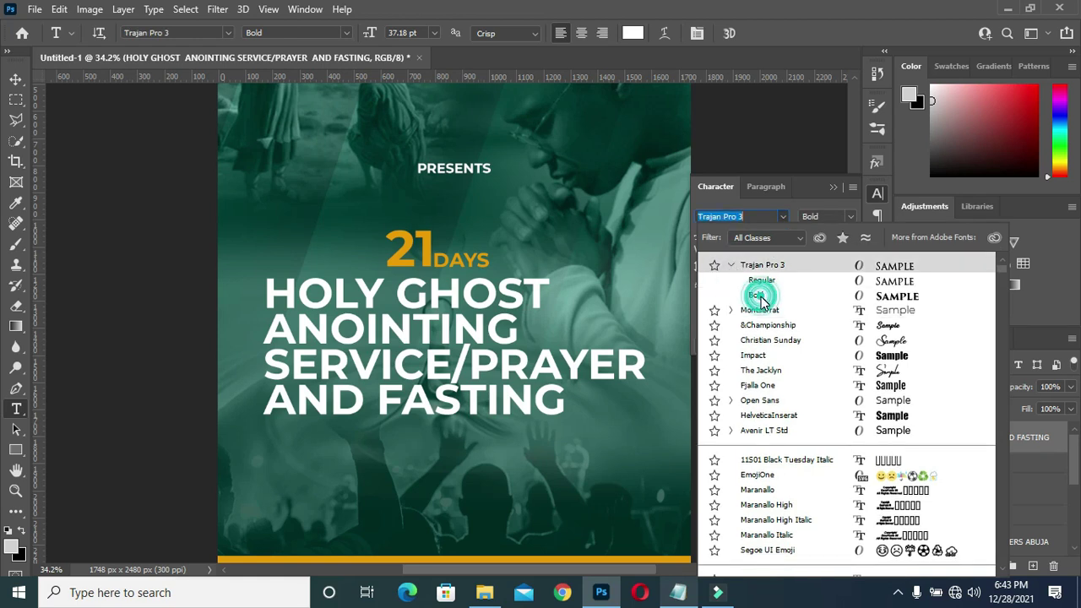
click(834, 186)
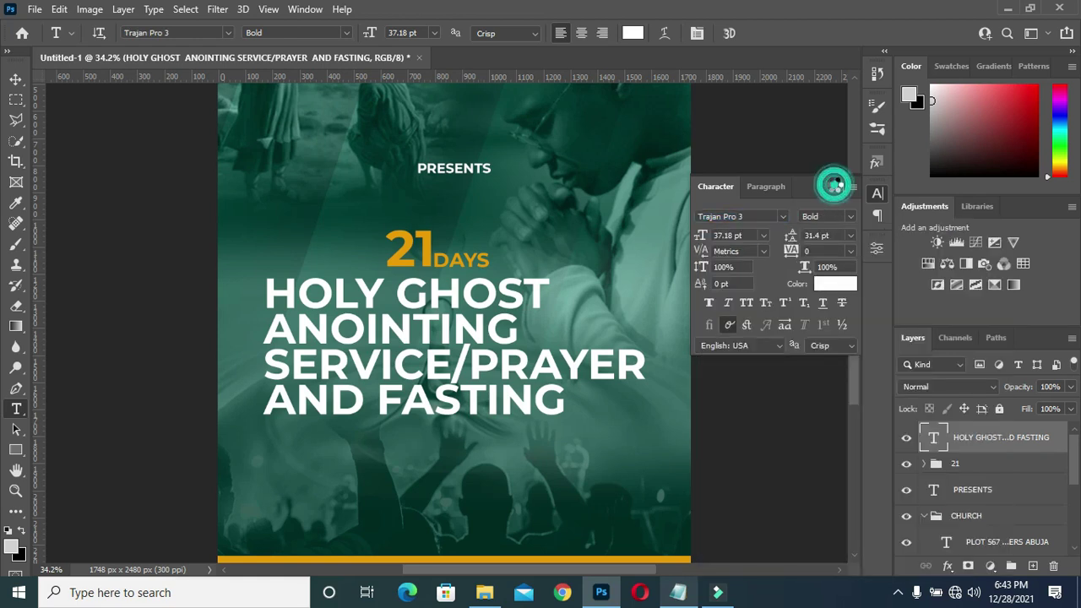
click(835, 187)
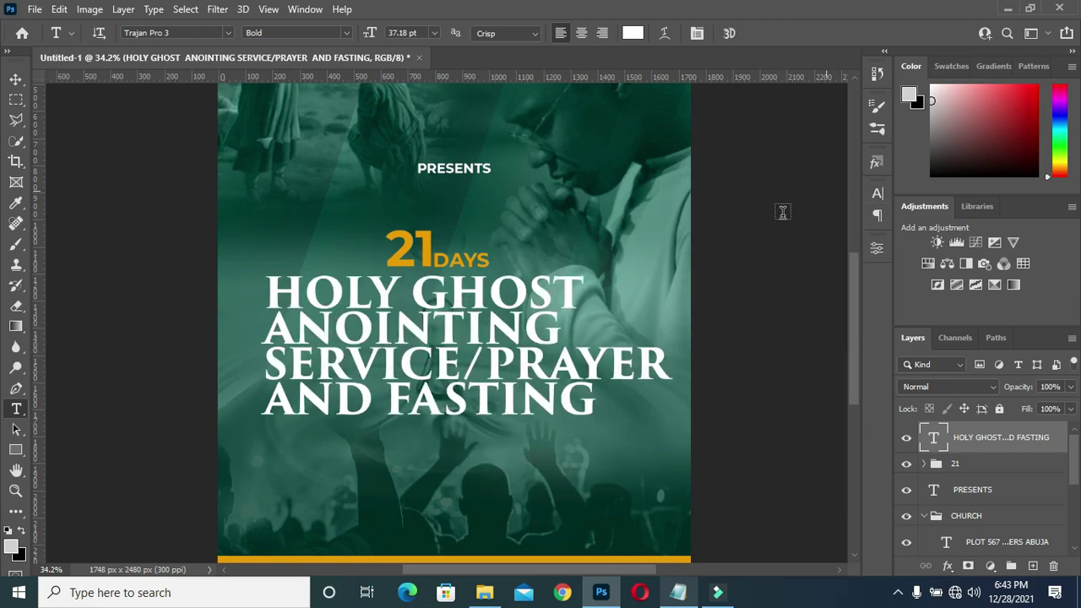
Scale the headline down to 95.75%.
click(14, 78)
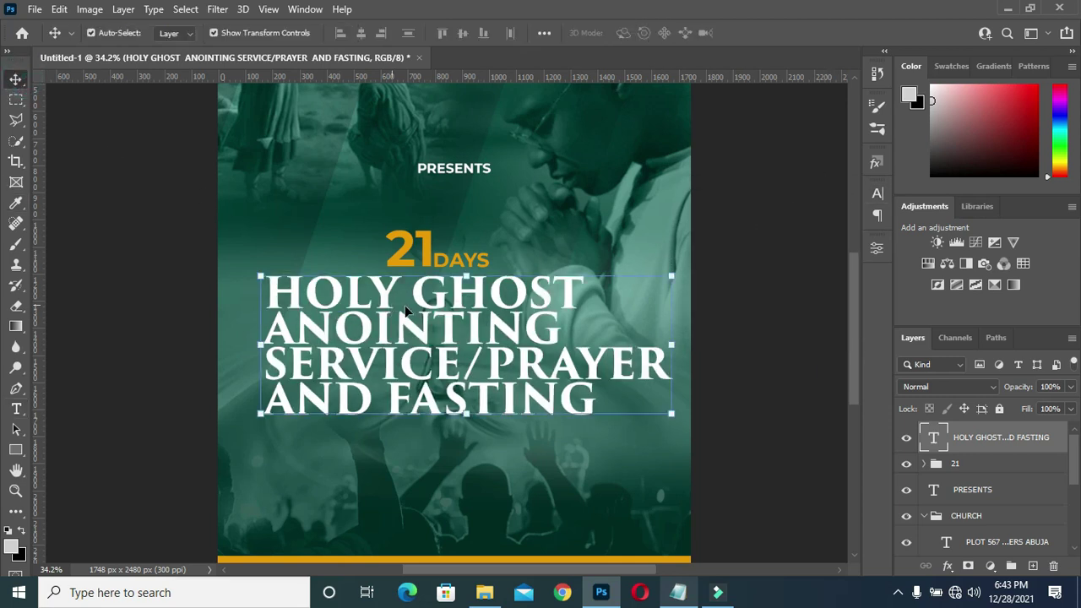
drag(681, 410, 659, 423)
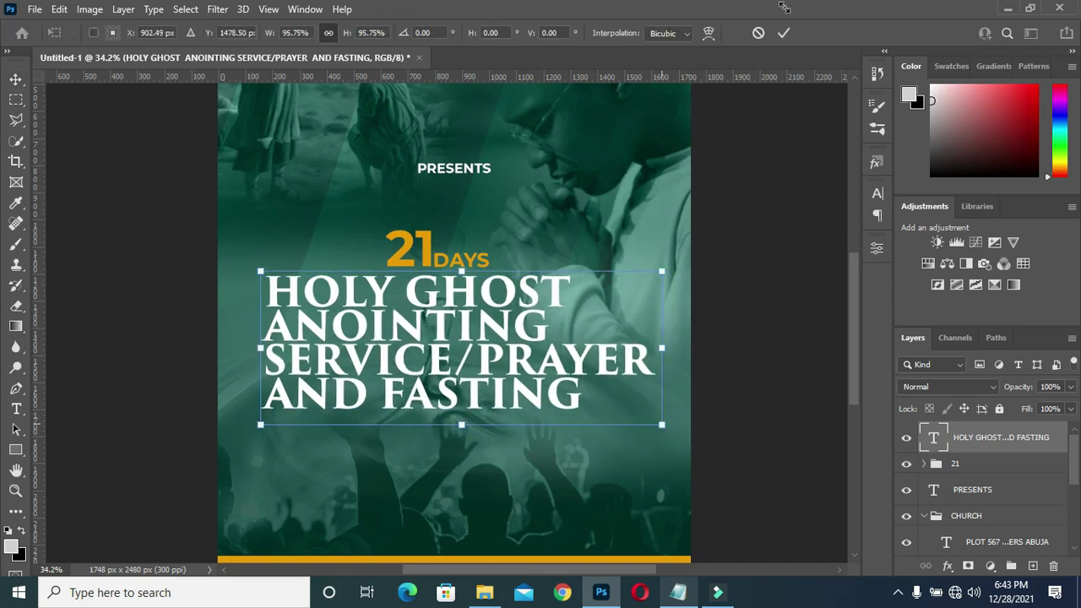
click(792, 47)
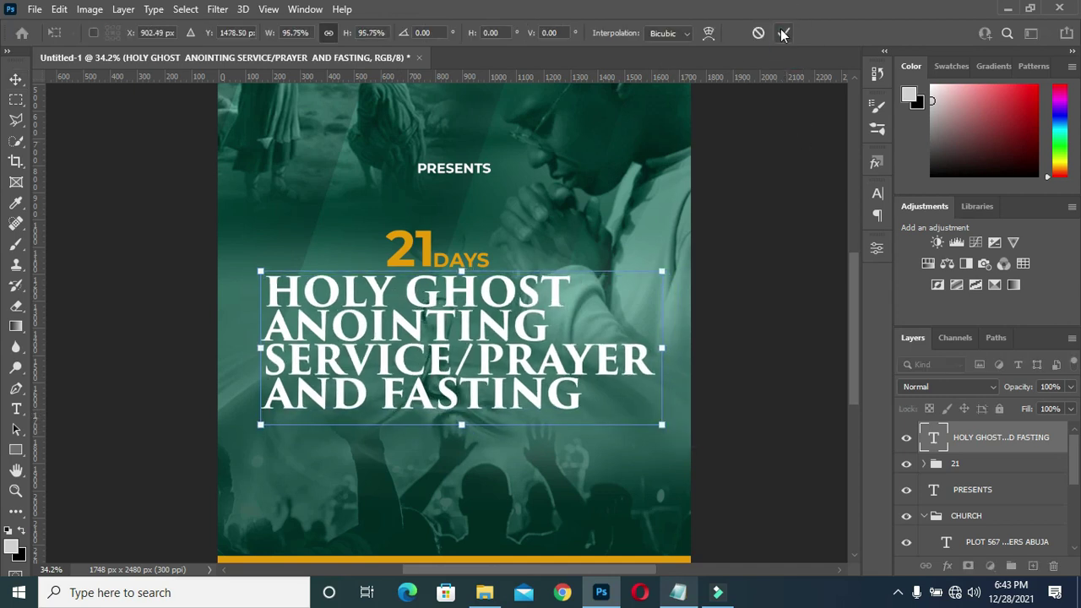
click(784, 33)
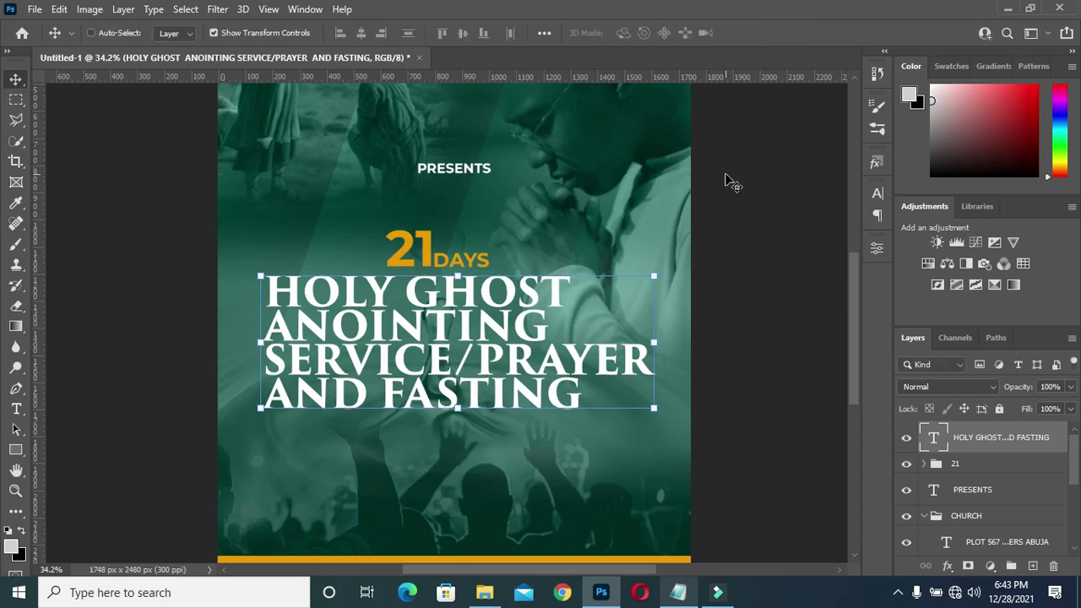
key(ctrl+a)
Centre the headline horizontally on the flyer.
click(361, 33)
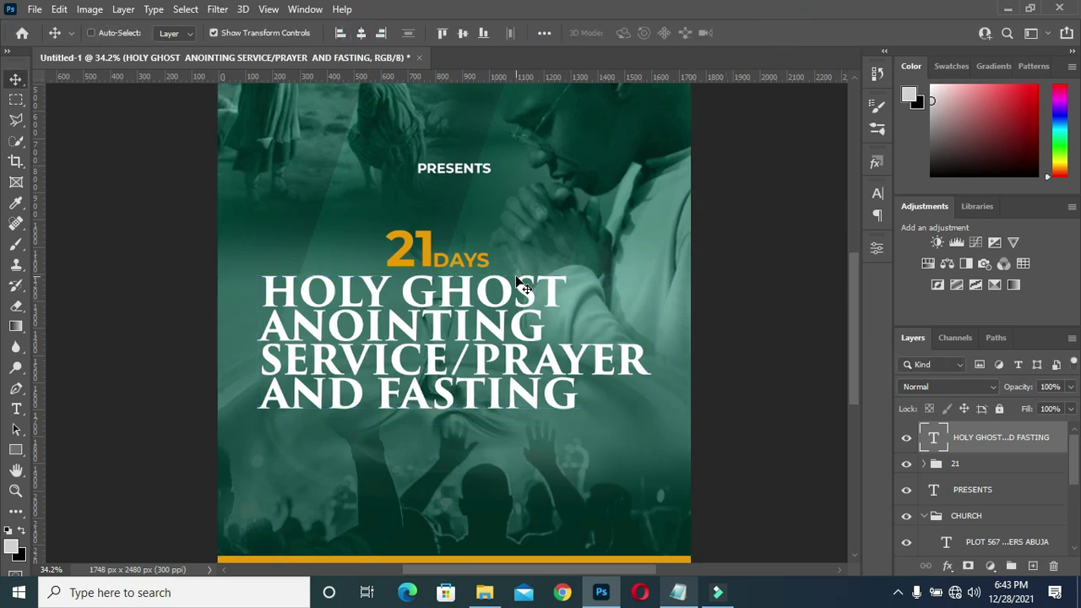
key(ctrl+d)
click(962, 439)
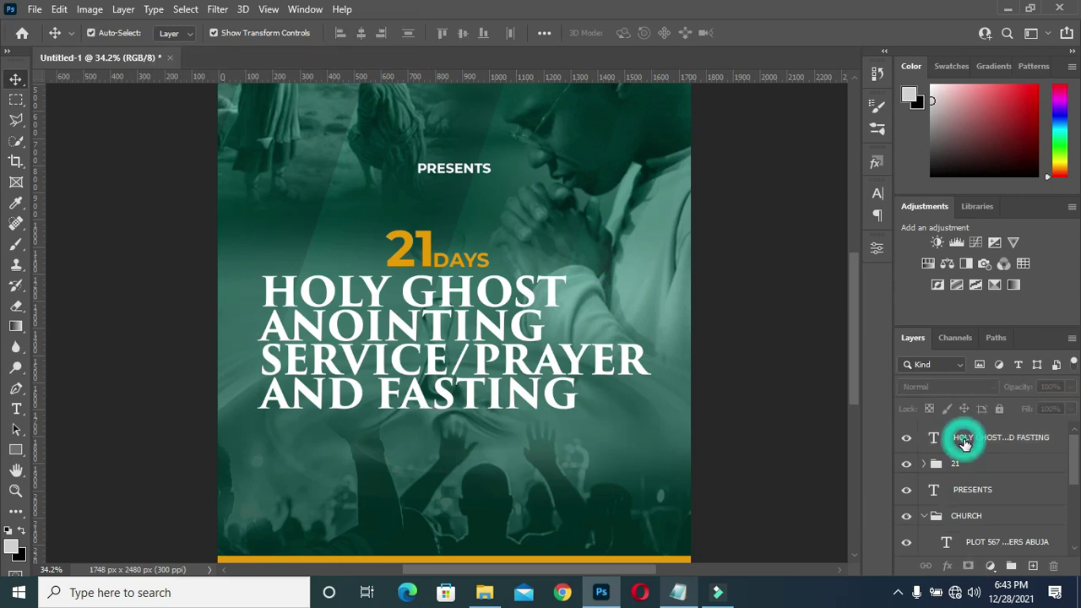
click(947, 566)
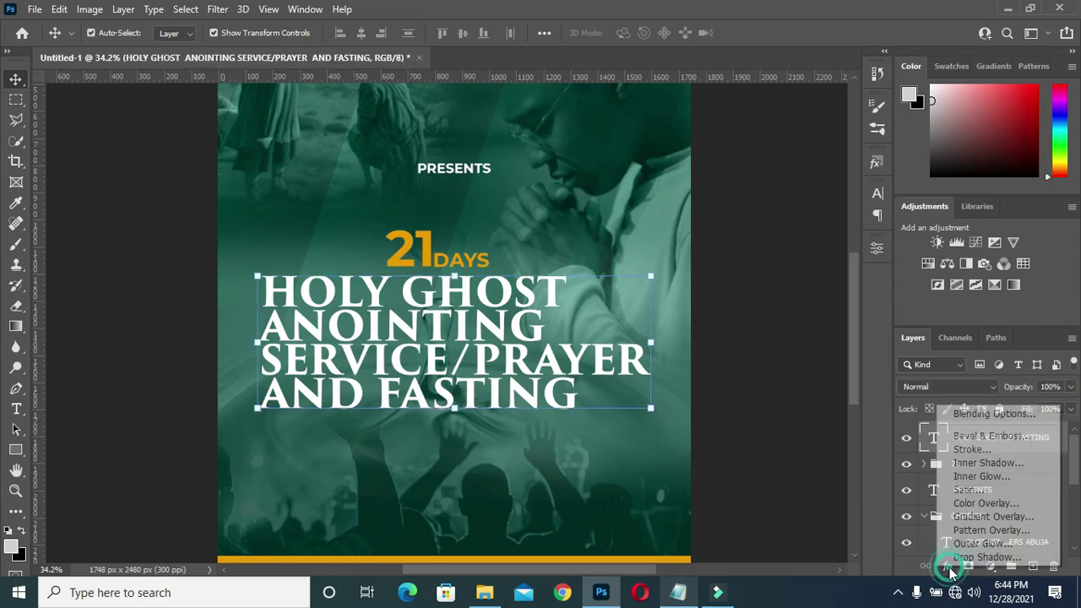
click(974, 418)
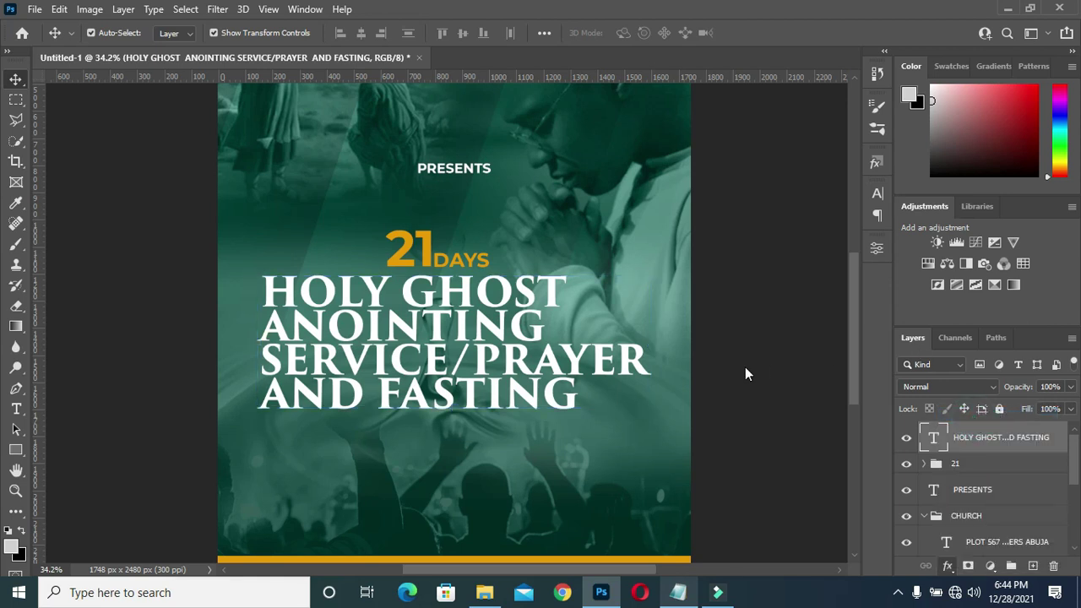
Add a Bevel & Emboss: Inner Bevel, Chisel Hard, depth 115, size 9.
click(709, 100)
drag(709, 100, 975, 106)
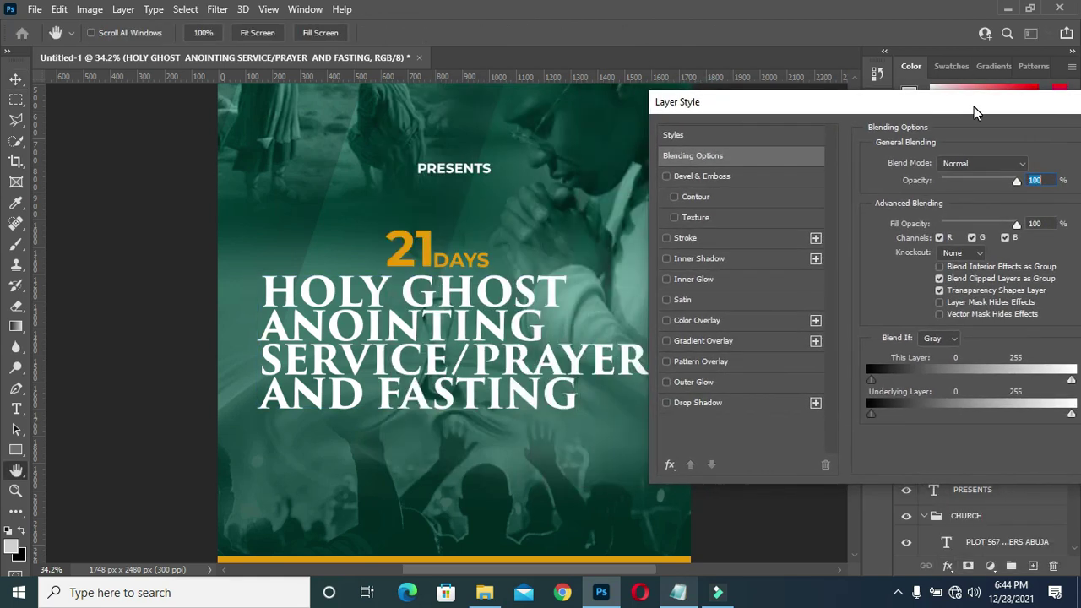
click(690, 177)
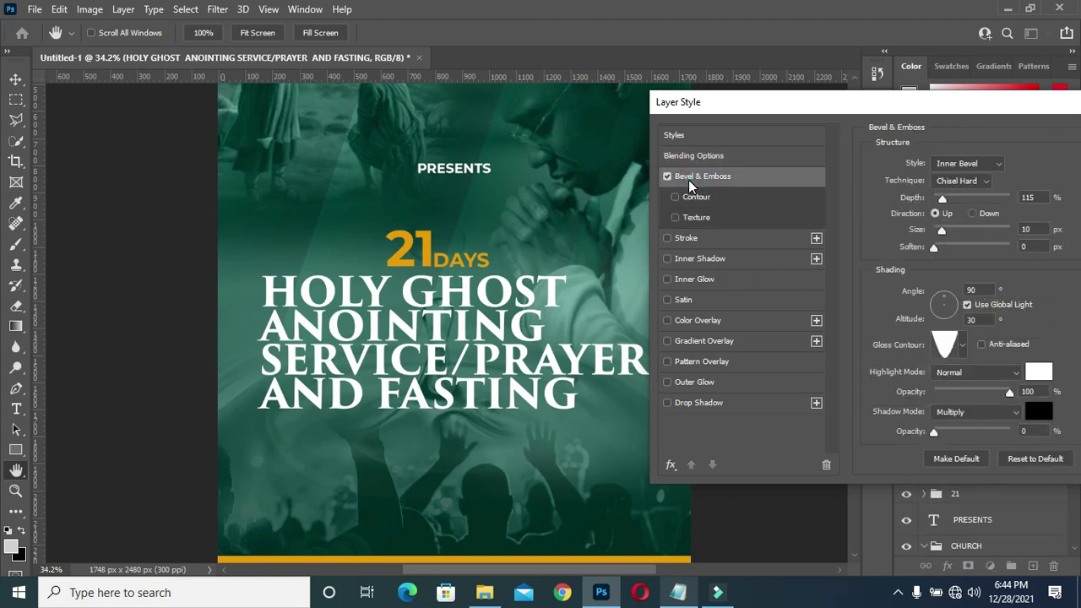
click(971, 163)
click(963, 177)
click(957, 208)
double_click(1028, 198)
double_click(1029, 230)
text(9)
click(962, 345)
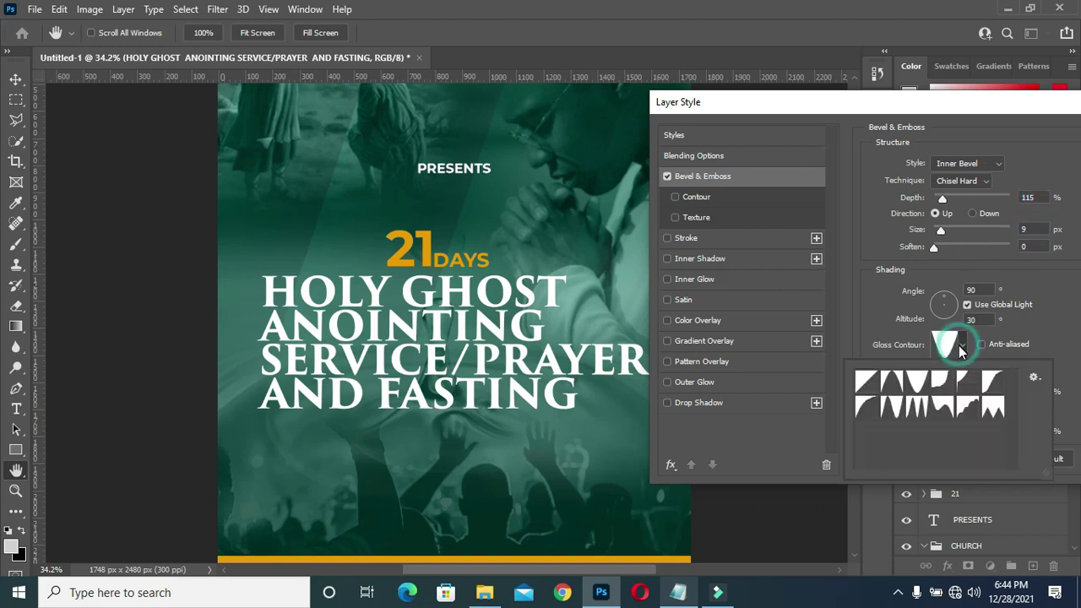
double_click(918, 384)
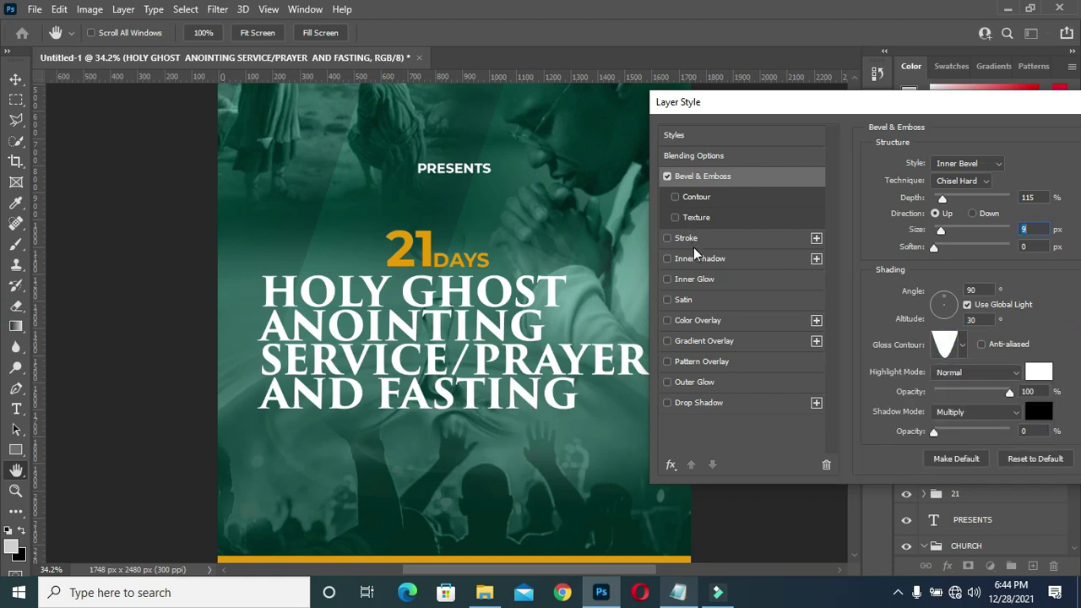
click(714, 265)
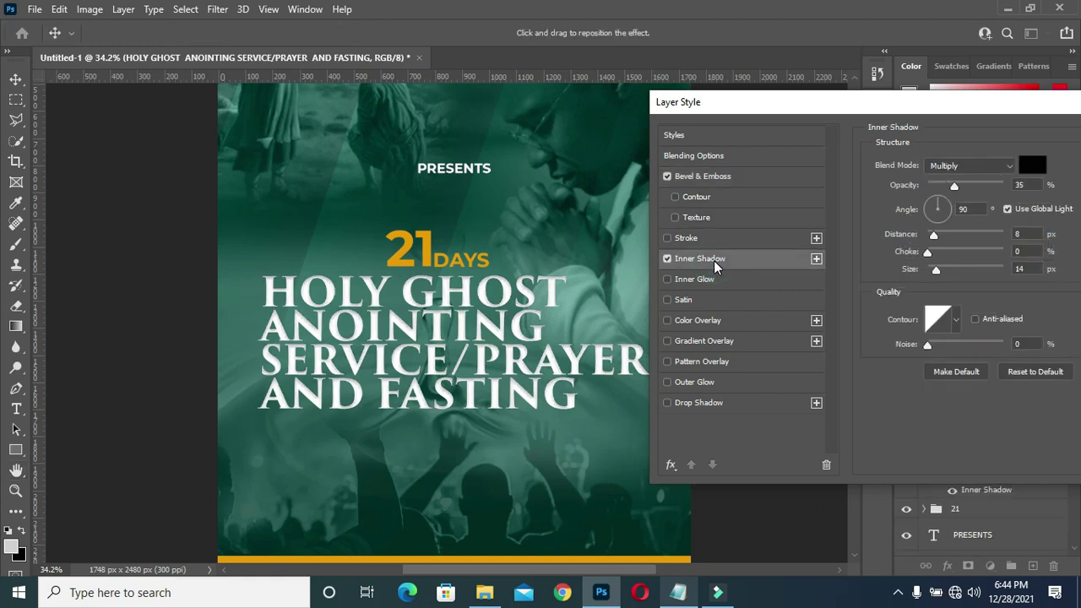
click(667, 259)
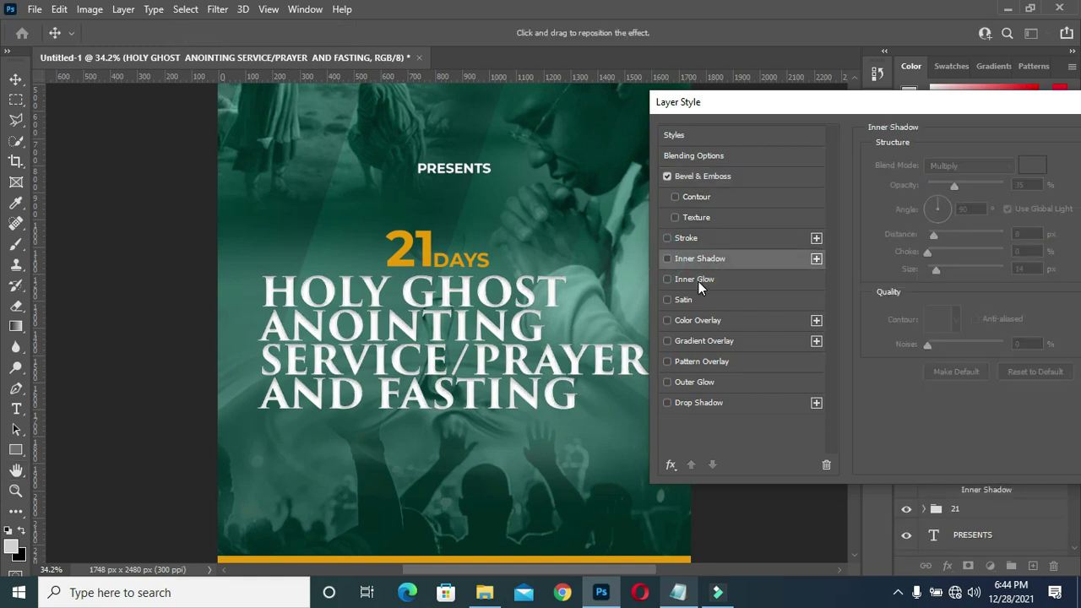
Add an Inner Glow at 100% opacity to the headline.
click(704, 281)
double_click(1021, 180)
key(Up)
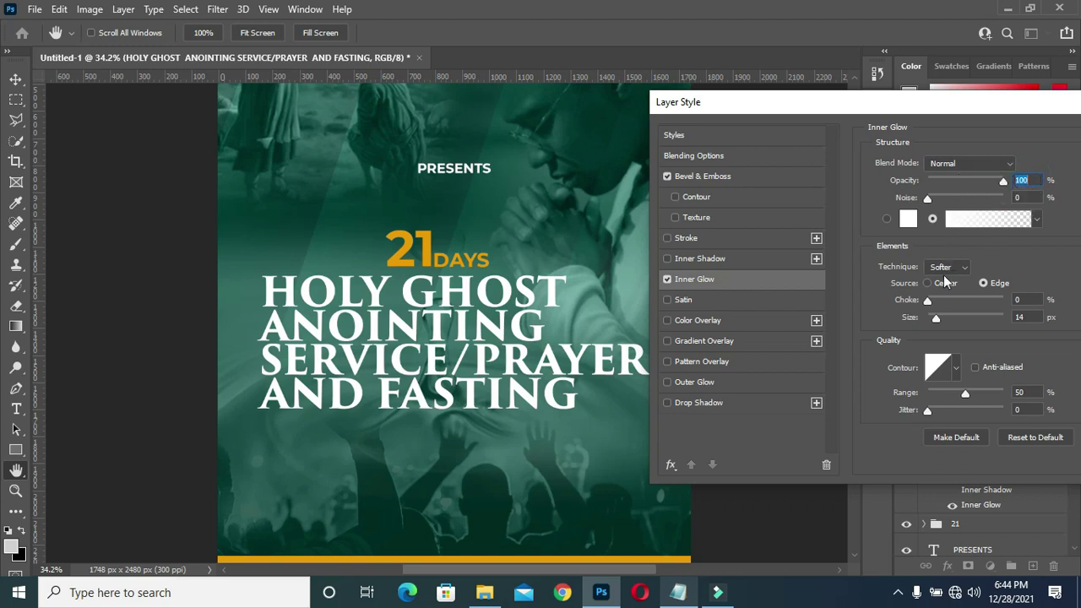
Add a Satin in f9f5f5 with distance 8, size 9 and 74% opacity.
click(707, 302)
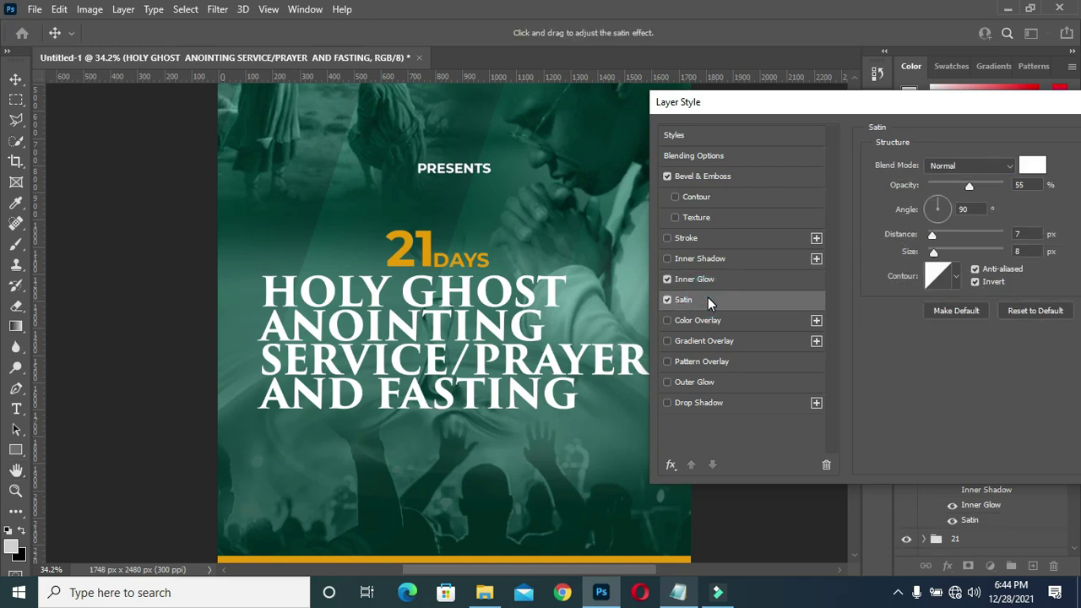
click(1032, 166)
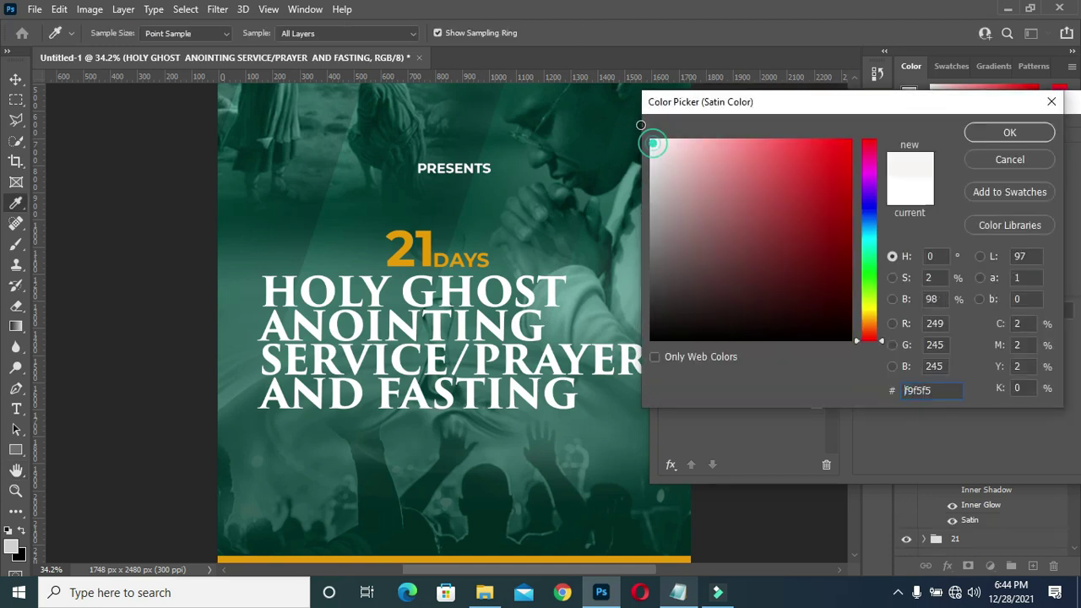
click(990, 133)
click(1023, 234)
text(8)
key(Tab)
text(90)
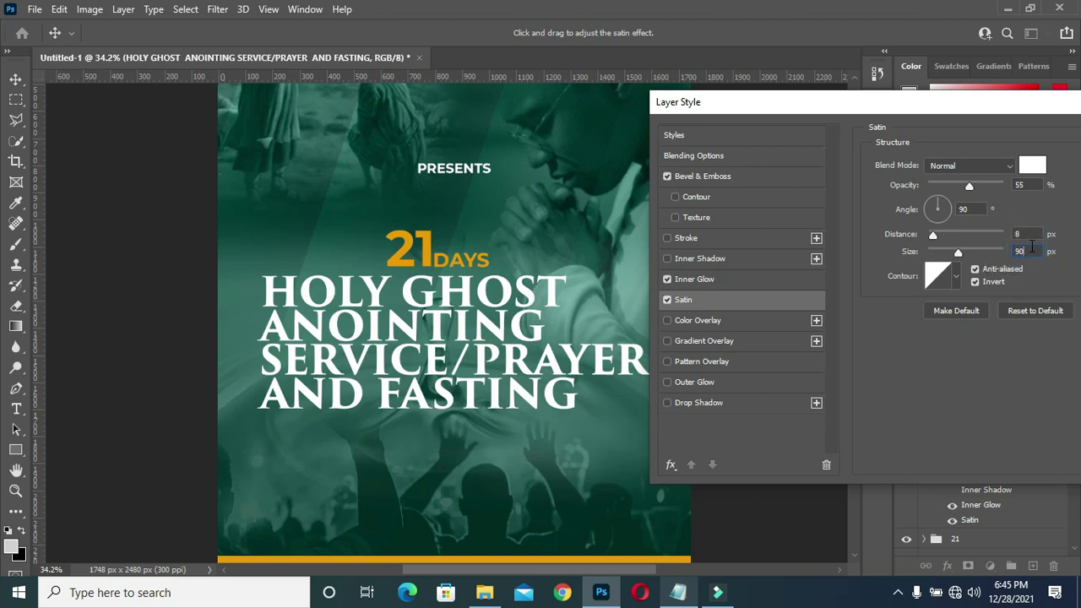
key(BackSpace)
drag(969, 189, 984, 187)
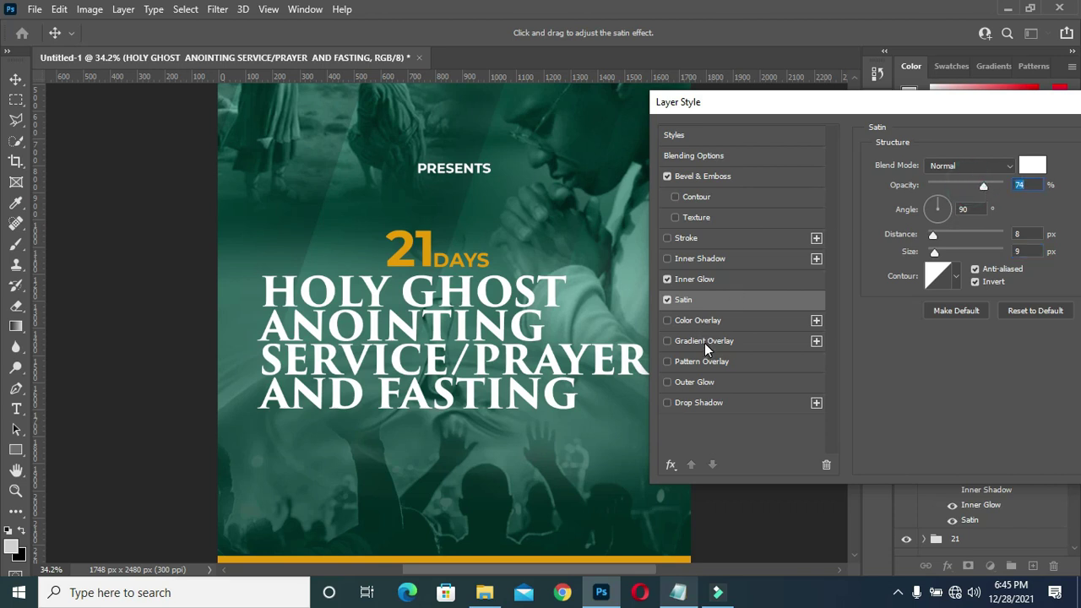
Add a Drop Shadow to the HOLY GHOST title: 41% opacity, 4 px distance, 7% spread, with adjusted size.
click(701, 402)
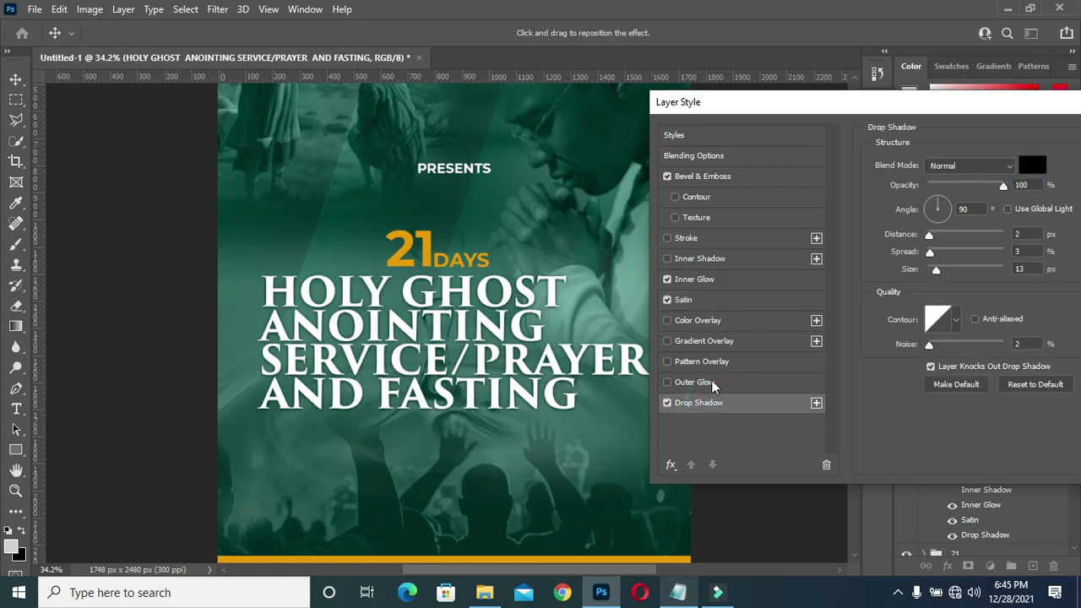
drag(1003, 185, 957, 185)
double_click(1024, 234)
text(4)
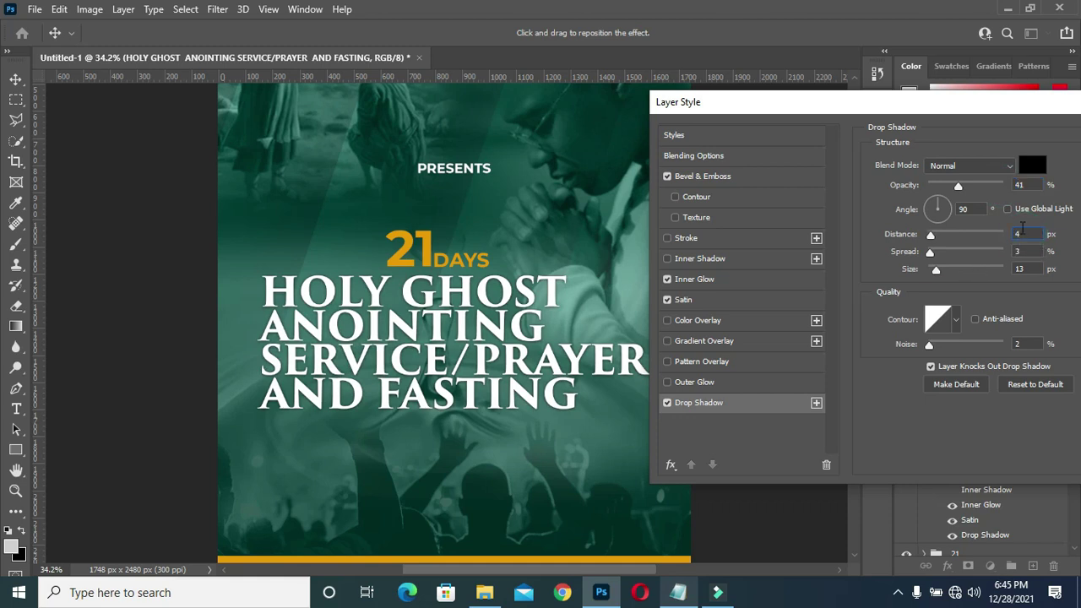
double_click(1028, 251)
text(7)
double_click(1028, 269)
text(9)
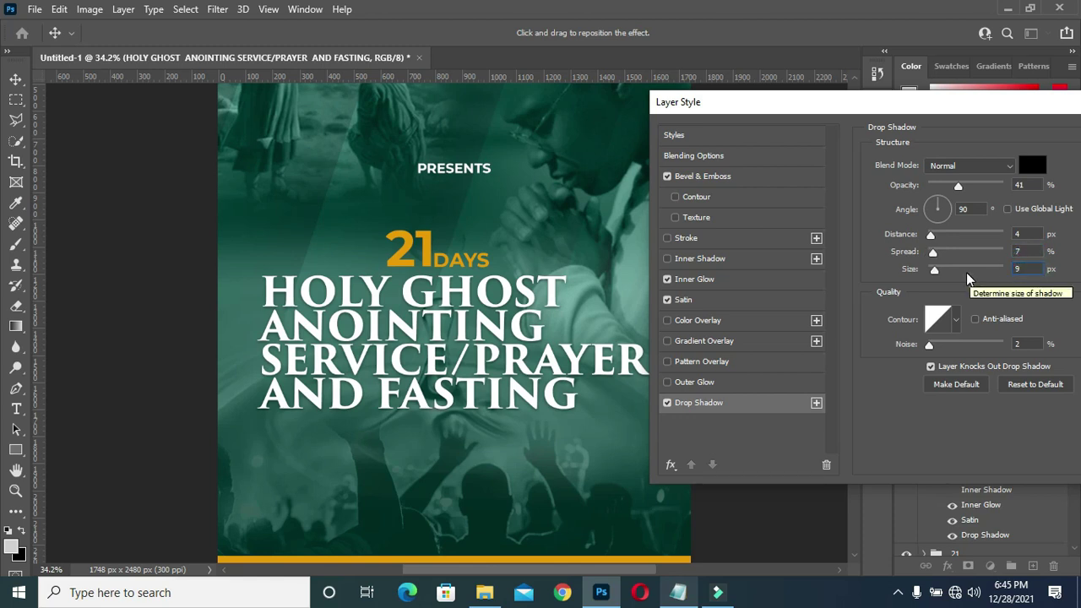
click(1025, 269)
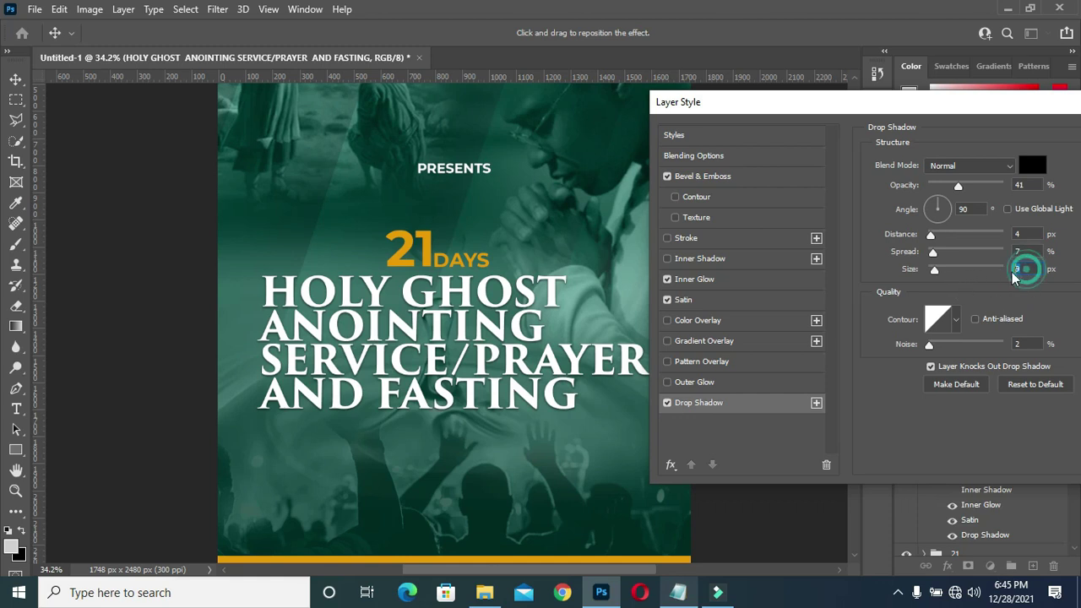
text(11)
key(Down)
key(Down)
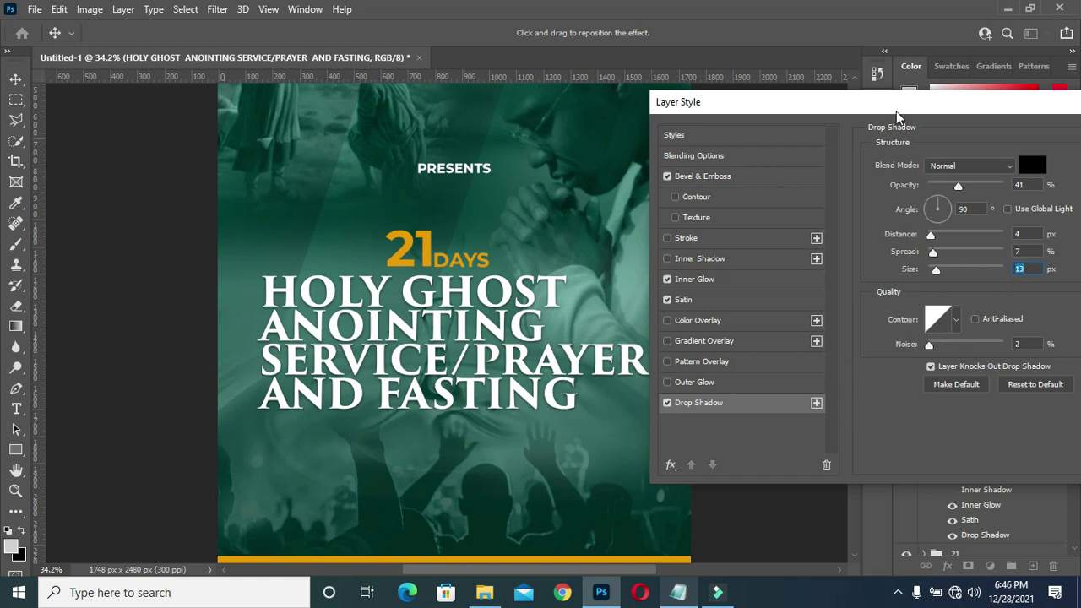
drag(922, 104, 760, 103)
click(1026, 138)
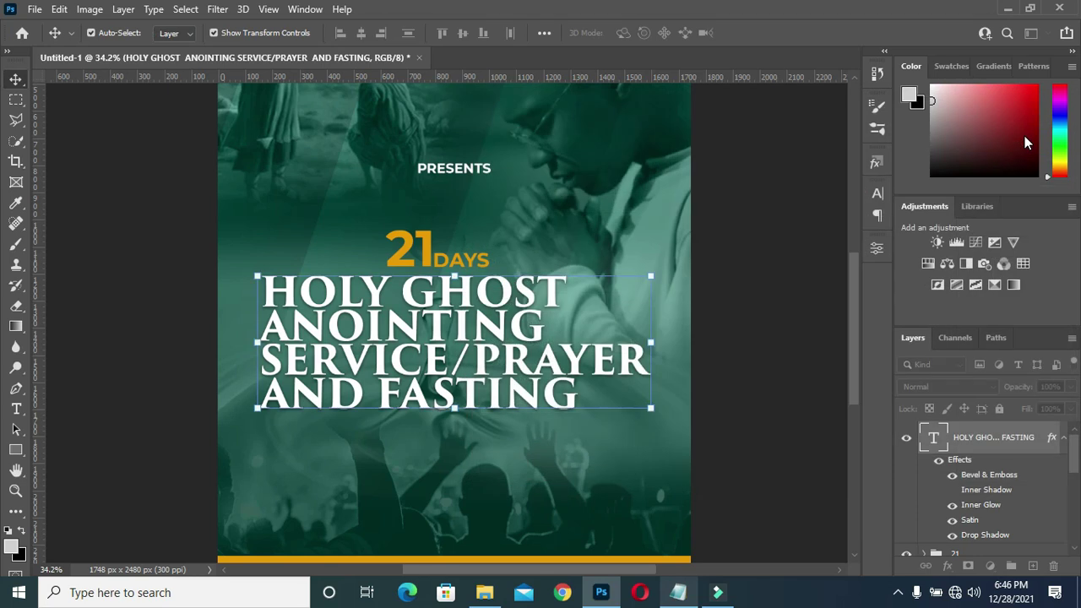
Copy the word MONDAY from the Notepad flyer notes.
click(760, 402)
scroll(760, 340, down, 2)
scroll(769, 346, up, 1)
scroll(769, 346, down, 1)
scroll(769, 346, up, 1)
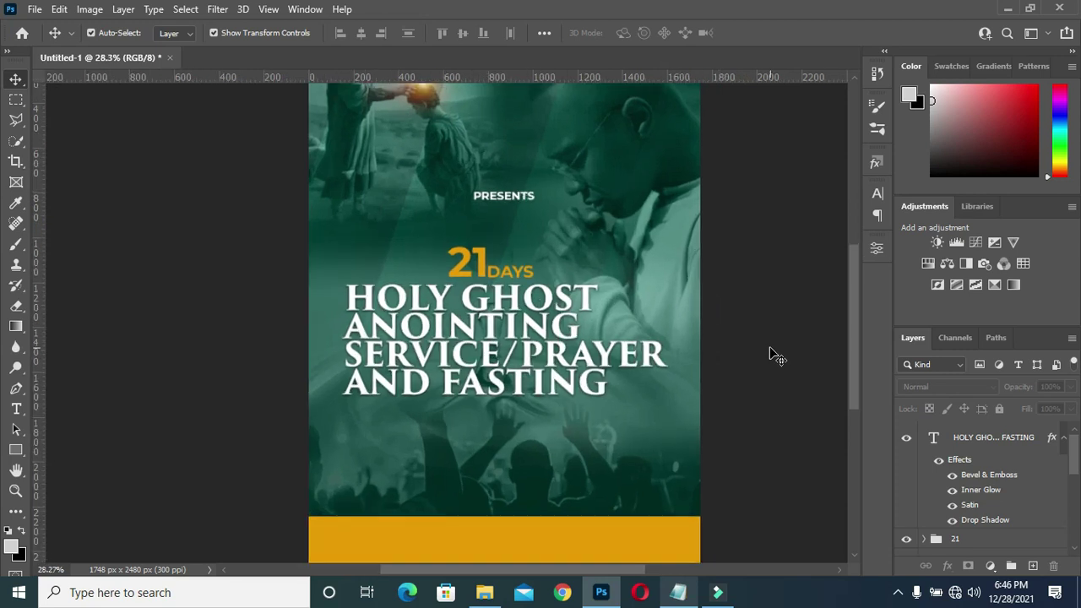
drag(859, 307, 850, 336)
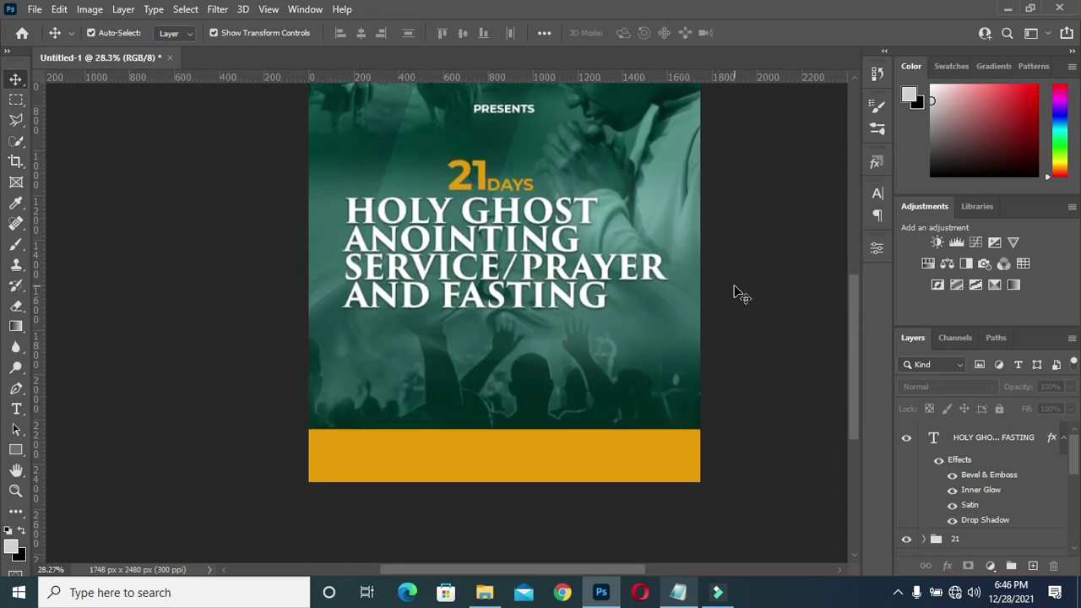
click(678, 592)
click(276, 270)
drag(215, 295, 176, 296)
key(ctrl+c)
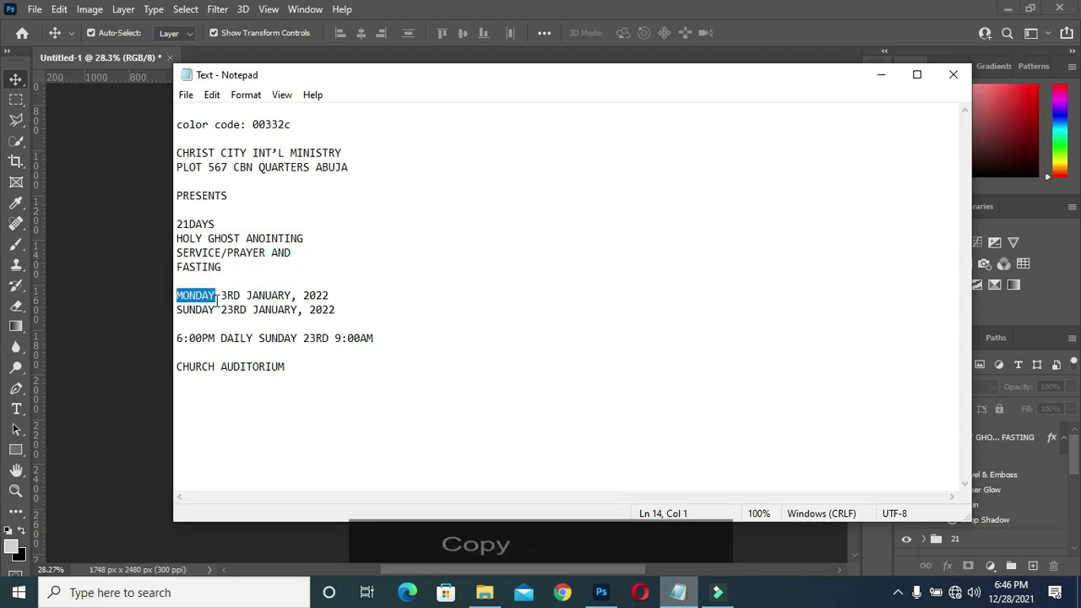
Paste MONDAY as a new horizontal text line below the title.
click(884, 76)
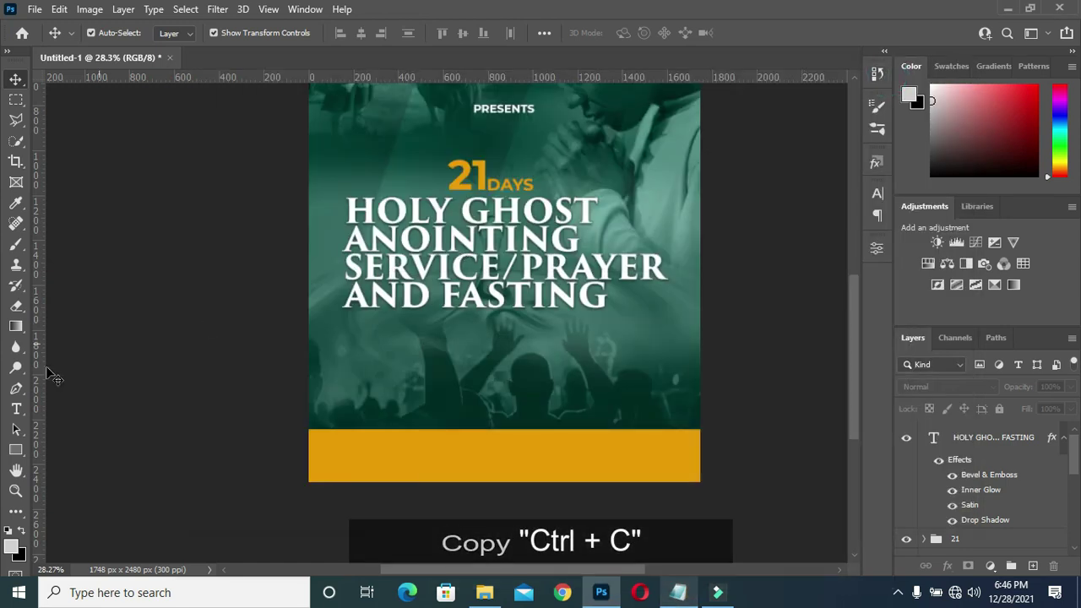
right_click(16, 408)
click(77, 404)
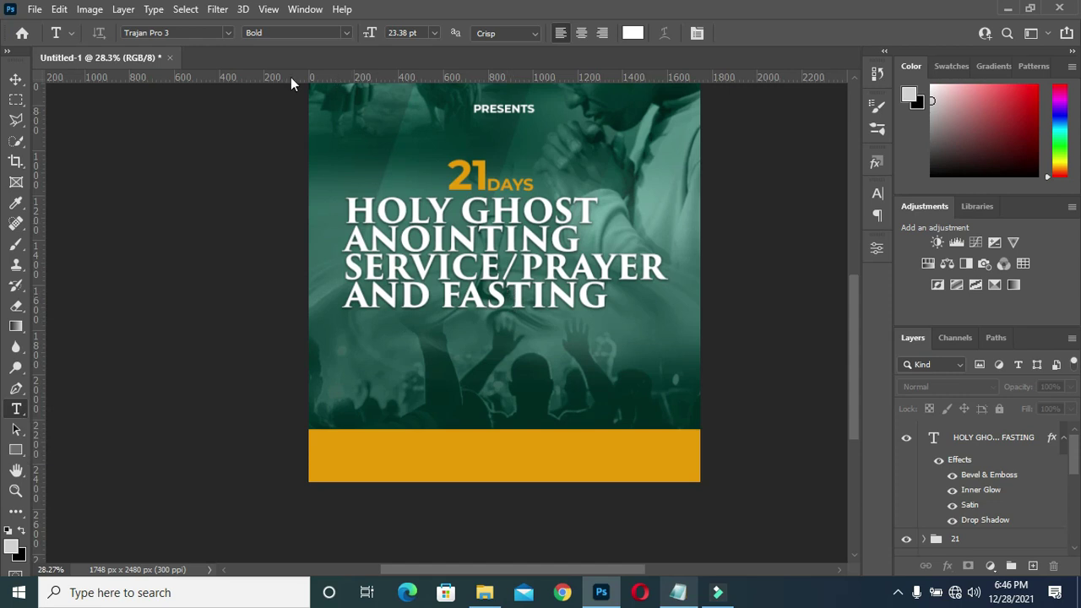
scroll(393, 353, up, 4)
click(327, 330)
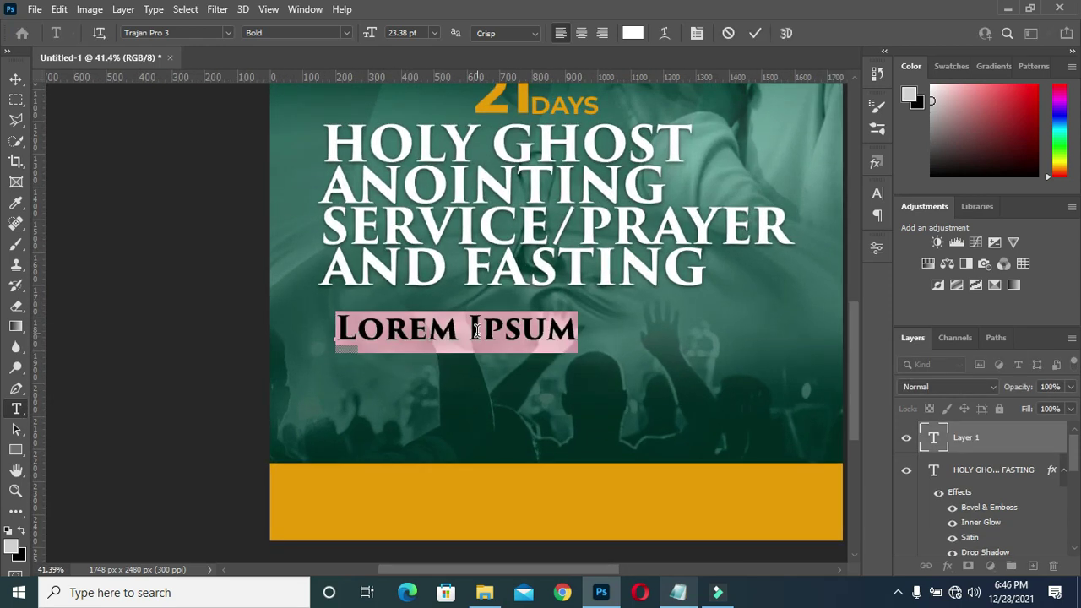
key(ctrl+v)
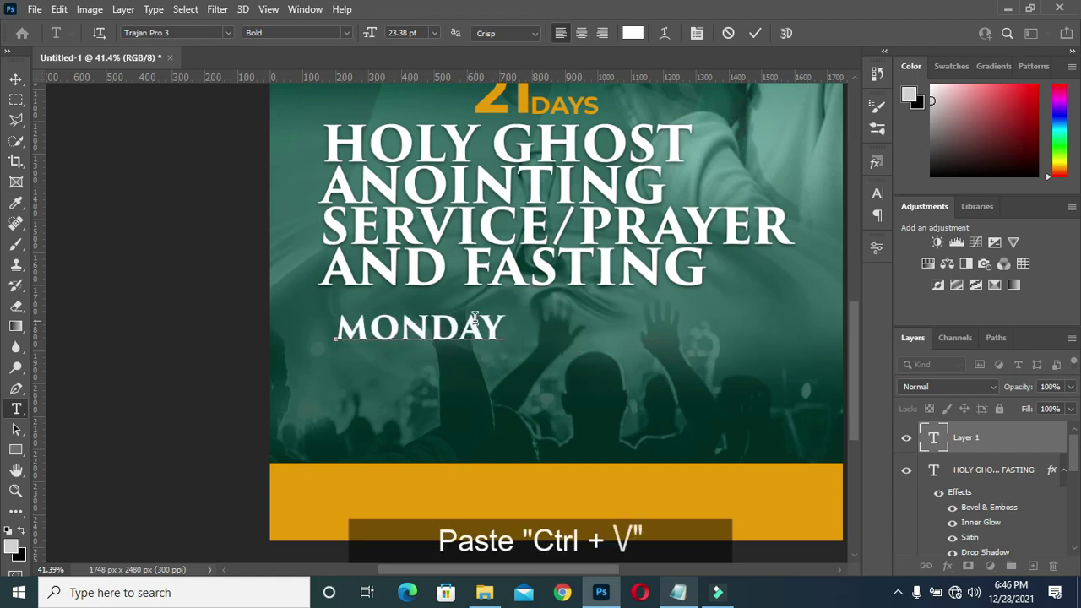
click(755, 33)
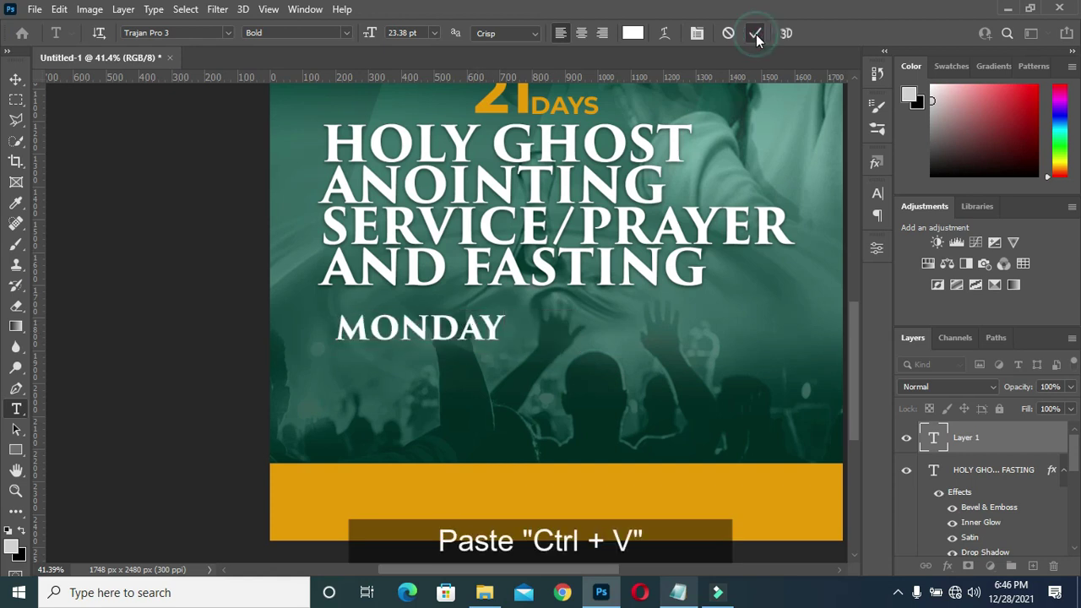
Set the MONDAY text font to Montserrat Bold.
click(876, 193)
click(783, 216)
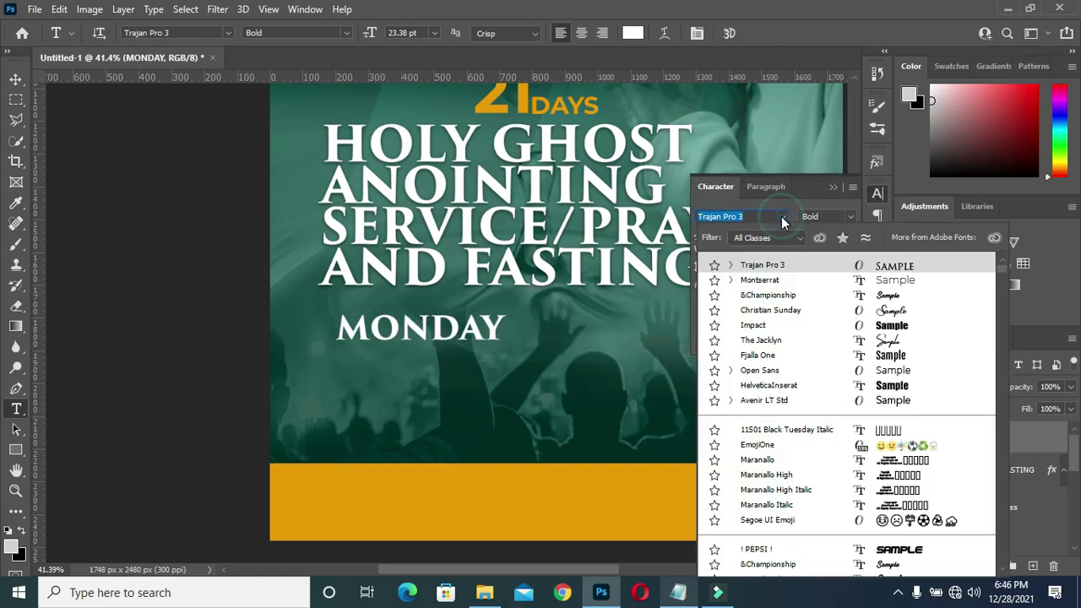
click(759, 283)
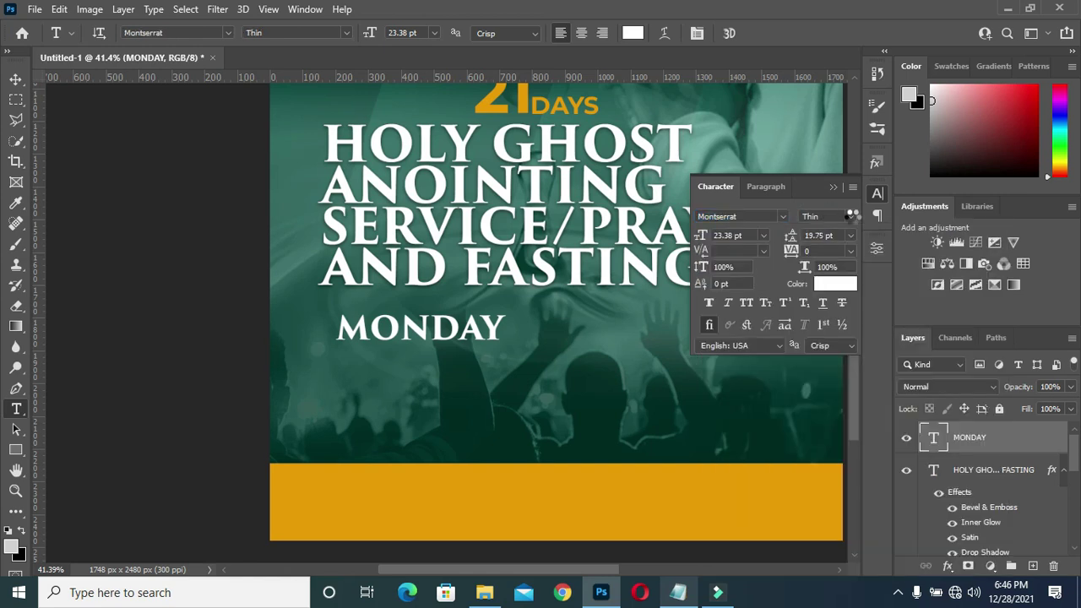
click(849, 218)
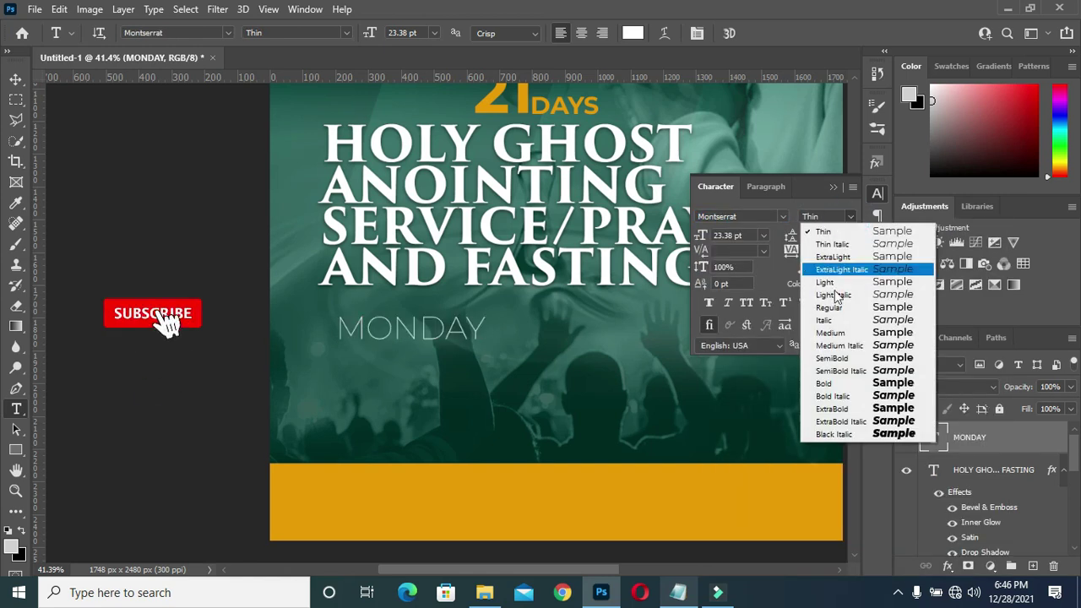
click(829, 380)
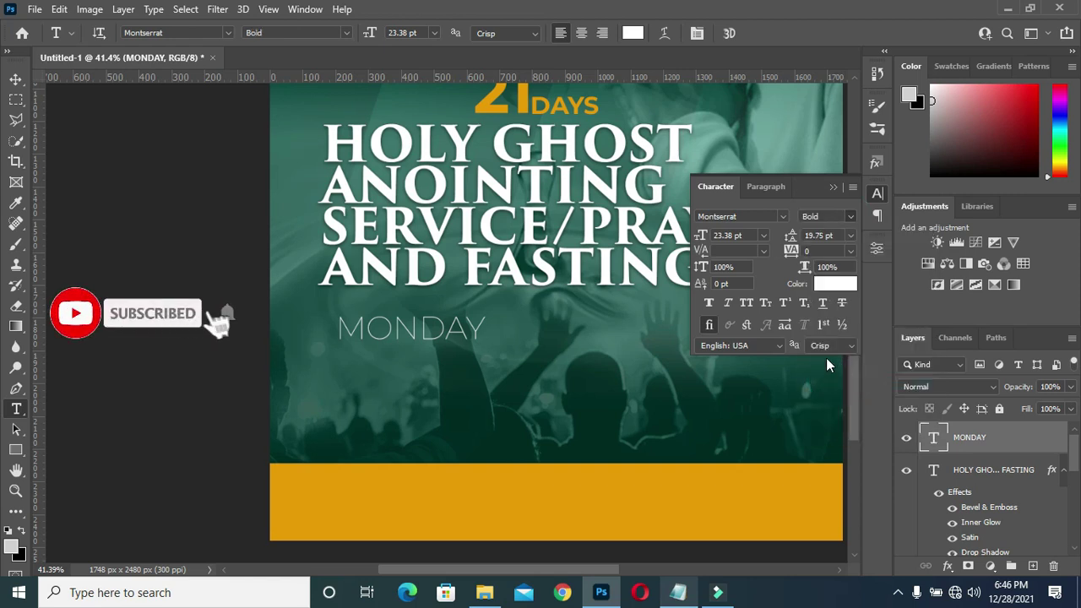
click(833, 187)
click(15, 79)
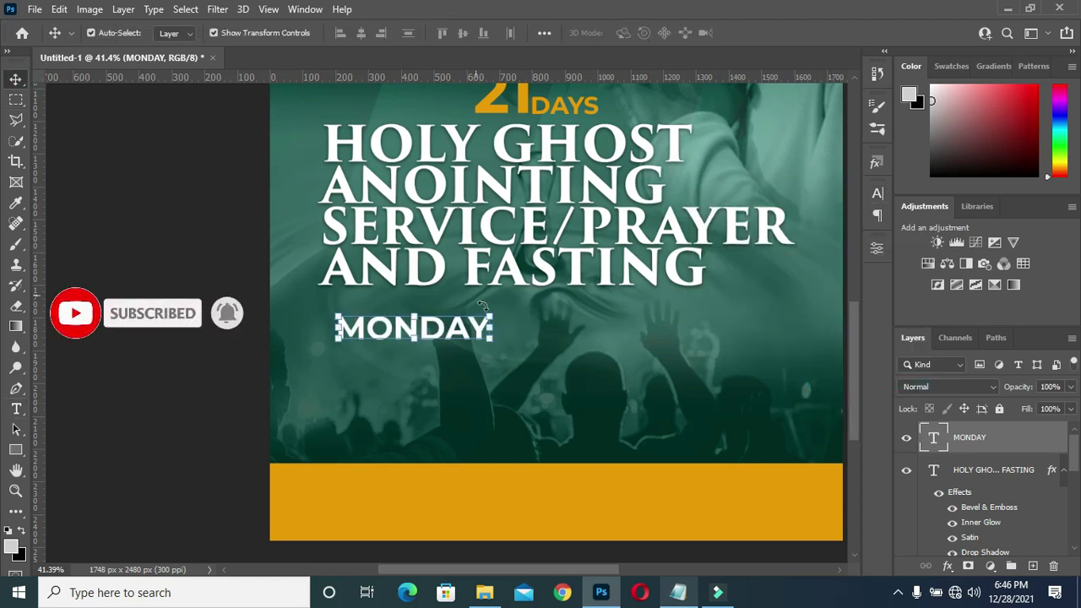
Scale the MONDAY text down with Free Transform.
drag(492, 336, 444, 324)
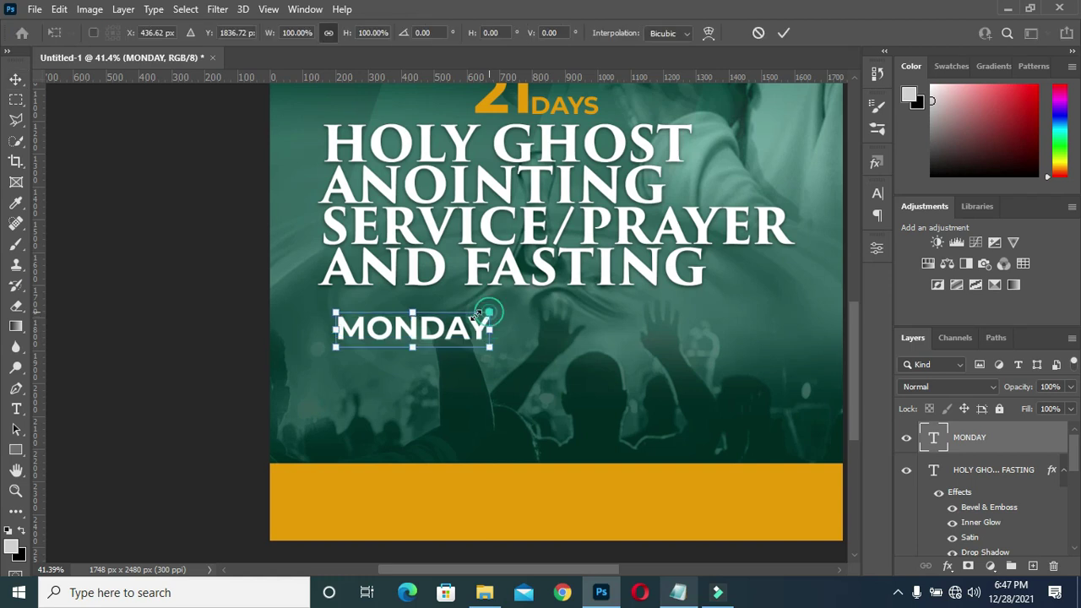
drag(444, 324, 415, 331)
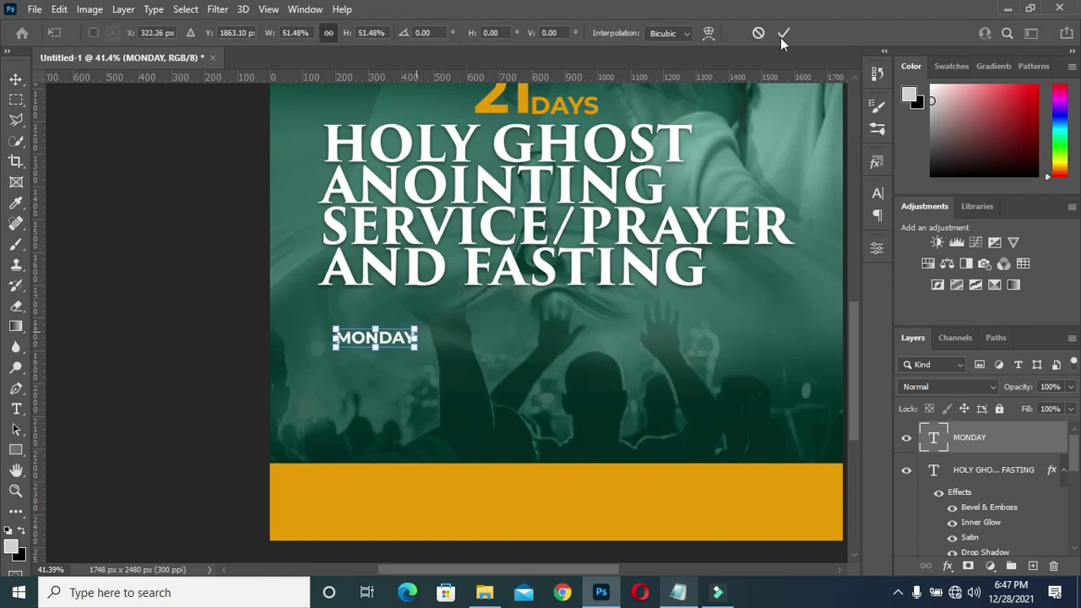
click(784, 34)
key(Return)
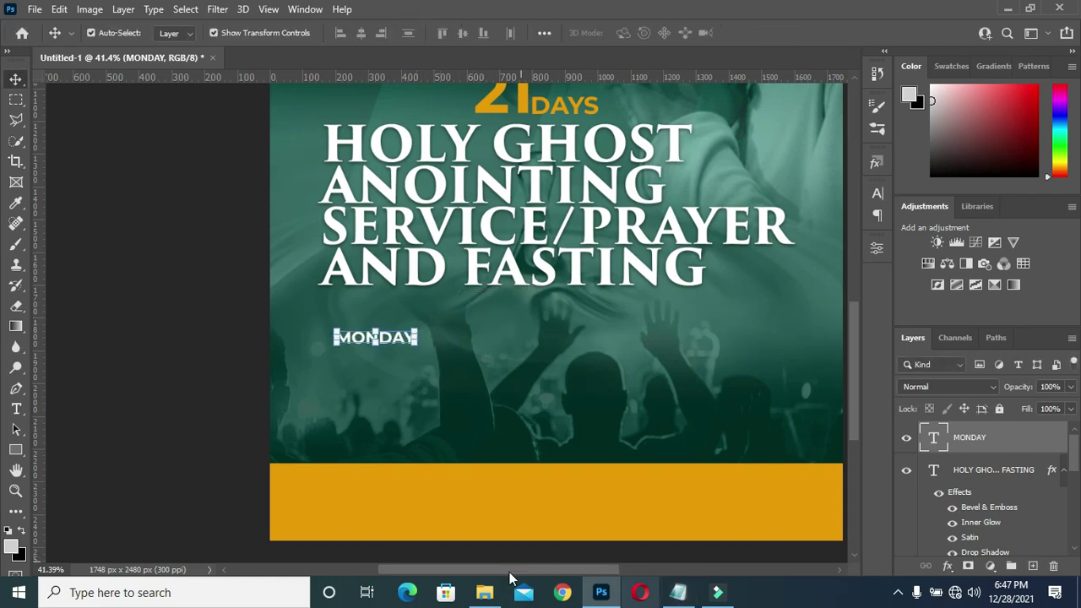
Place Calendar.png from File Explorer onto the flyer and shift MONDAY right.
click(484, 592)
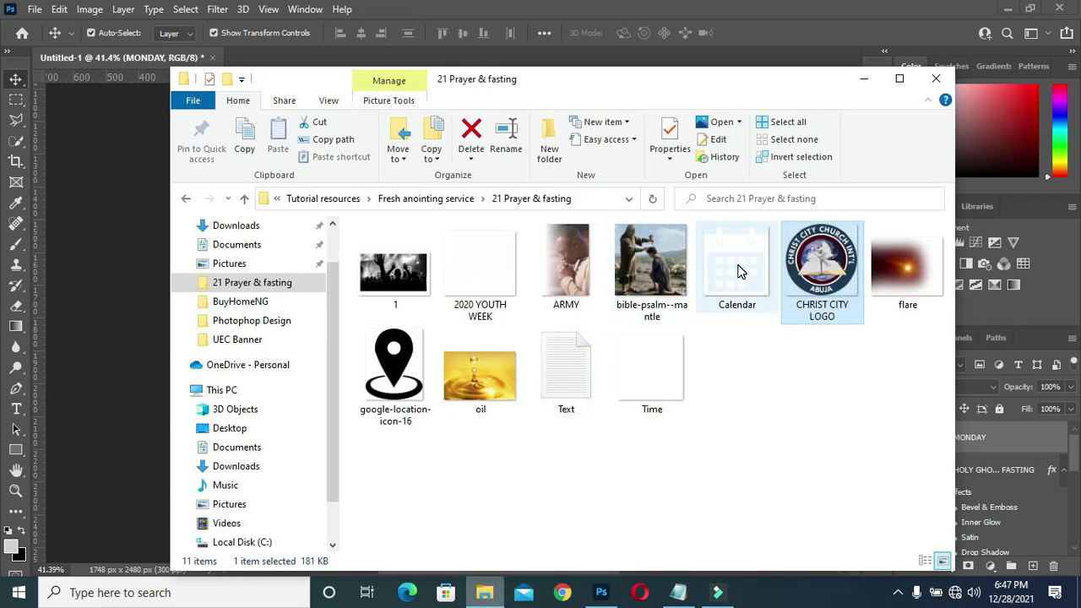
drag(739, 260, 683, 488)
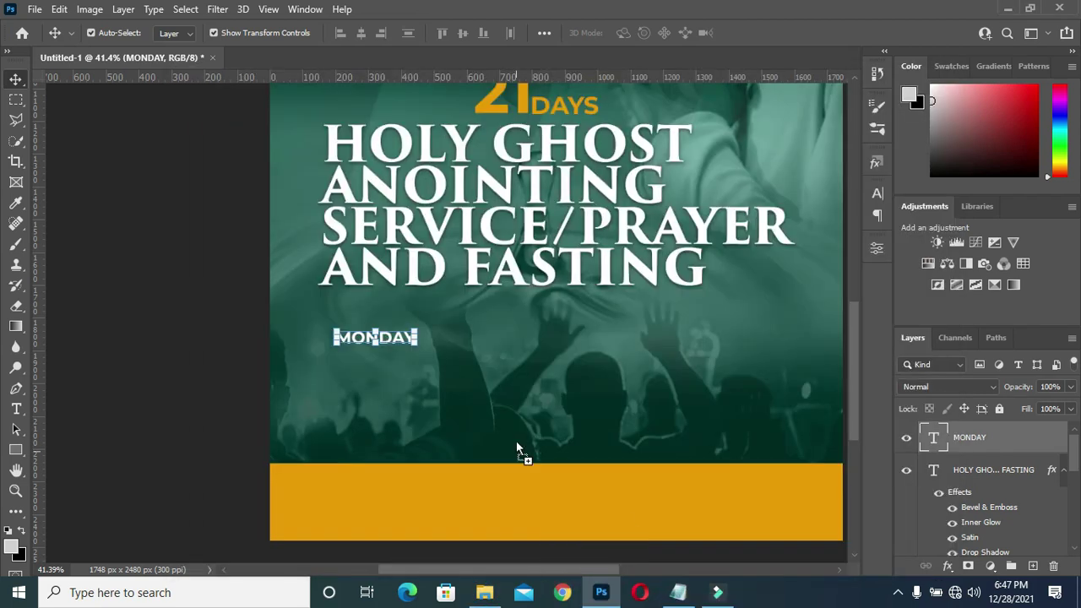
drag(683, 489, 531, 417)
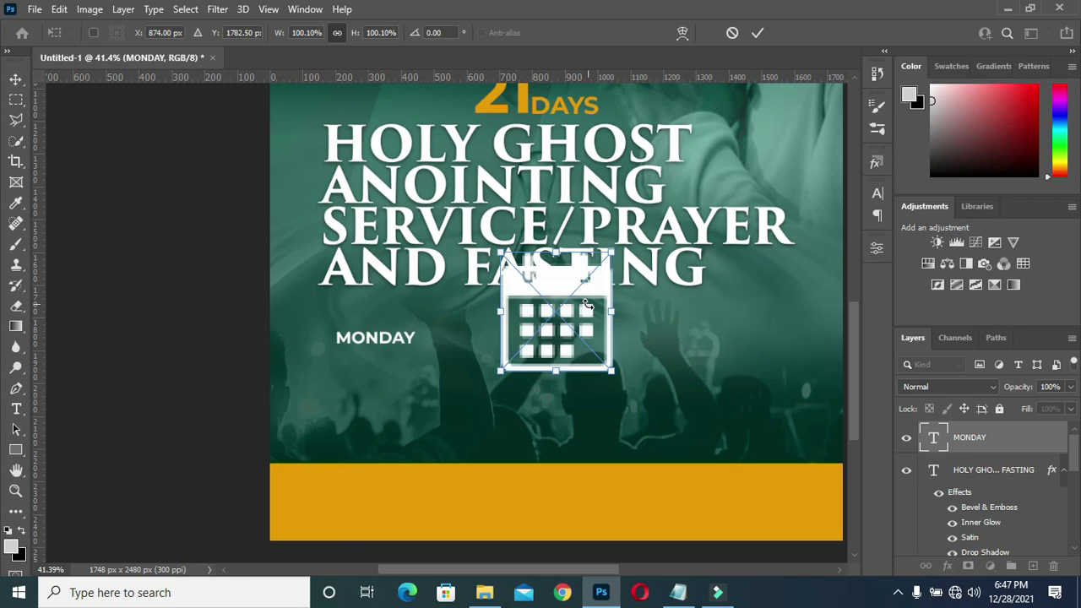
click(758, 32)
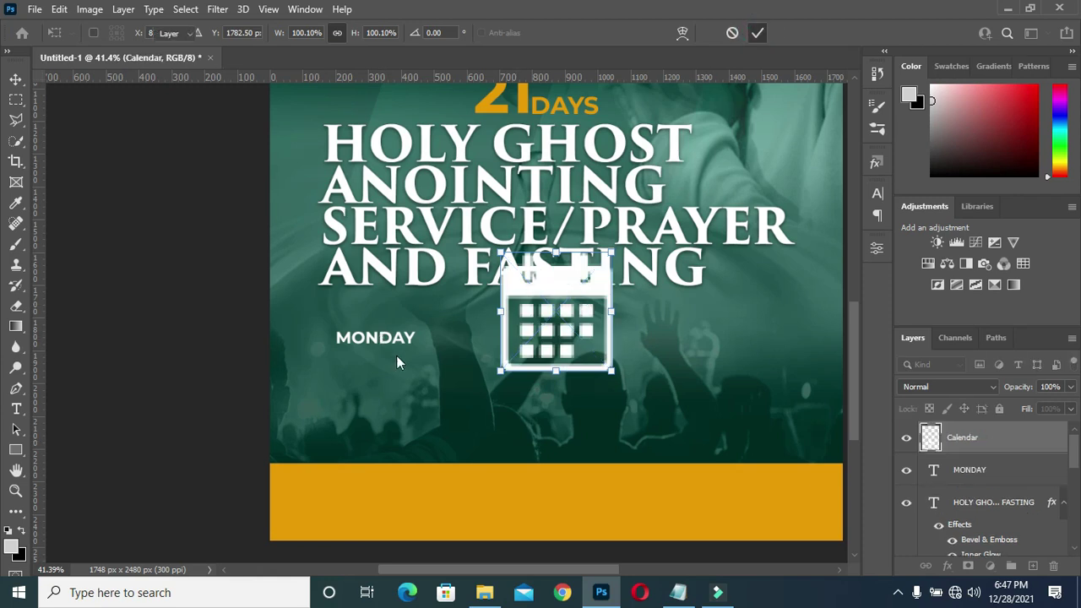
drag(382, 342, 438, 346)
click(615, 281)
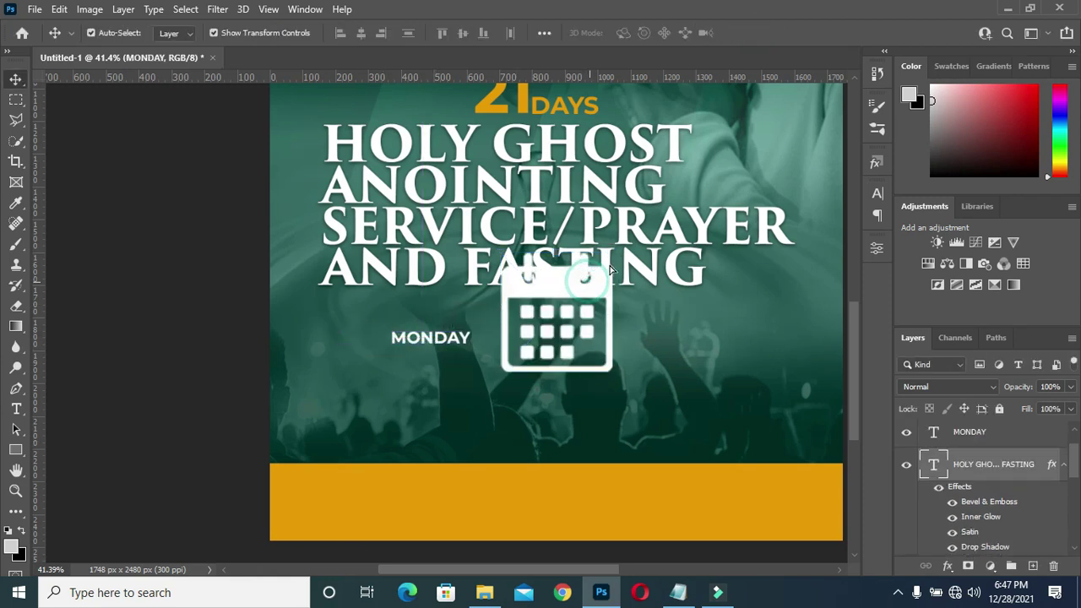
key(ctrl+t)
click(784, 32)
Scale the calendar icon to about 27% and align it just left of MONDAY.
click(547, 373)
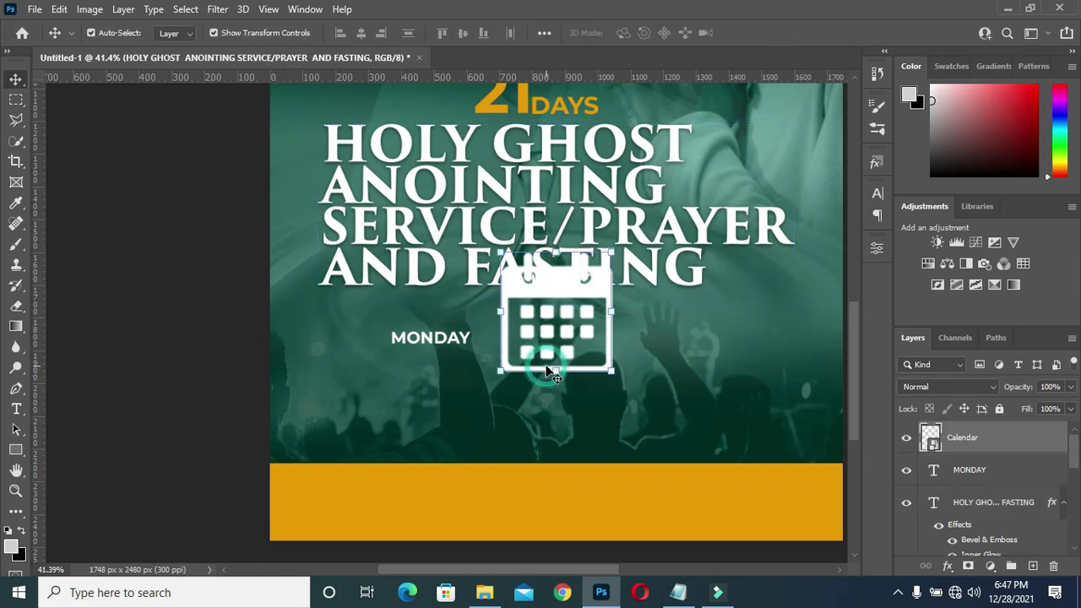
click(611, 250)
mouse_move(611, 251)
mouse_down()
mouse_move(535, 335)
mouse_move(360, 357)
mouse_up()
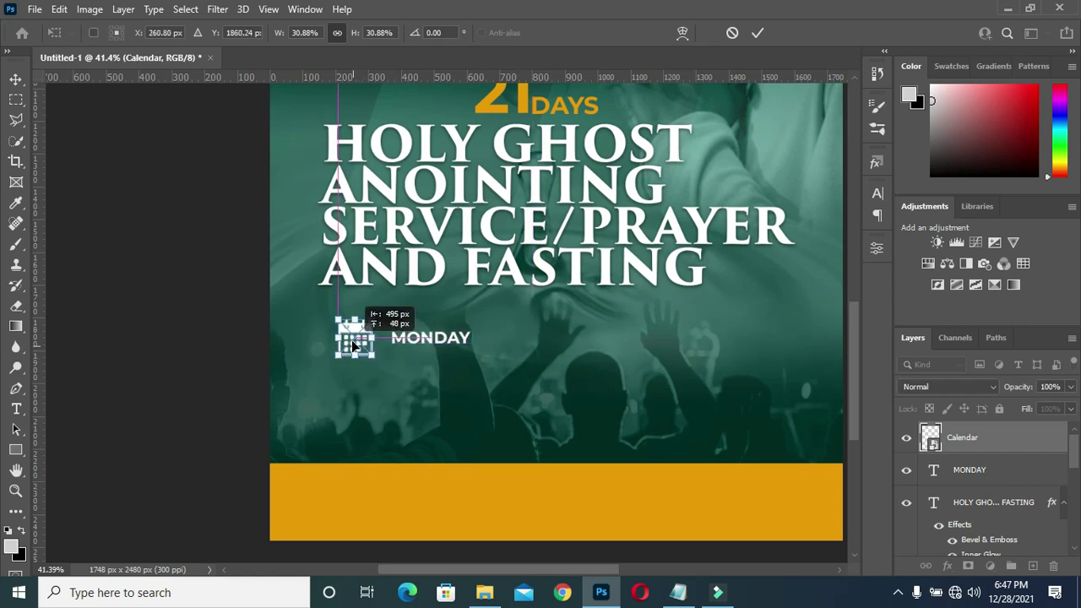
drag(374, 319, 372, 321)
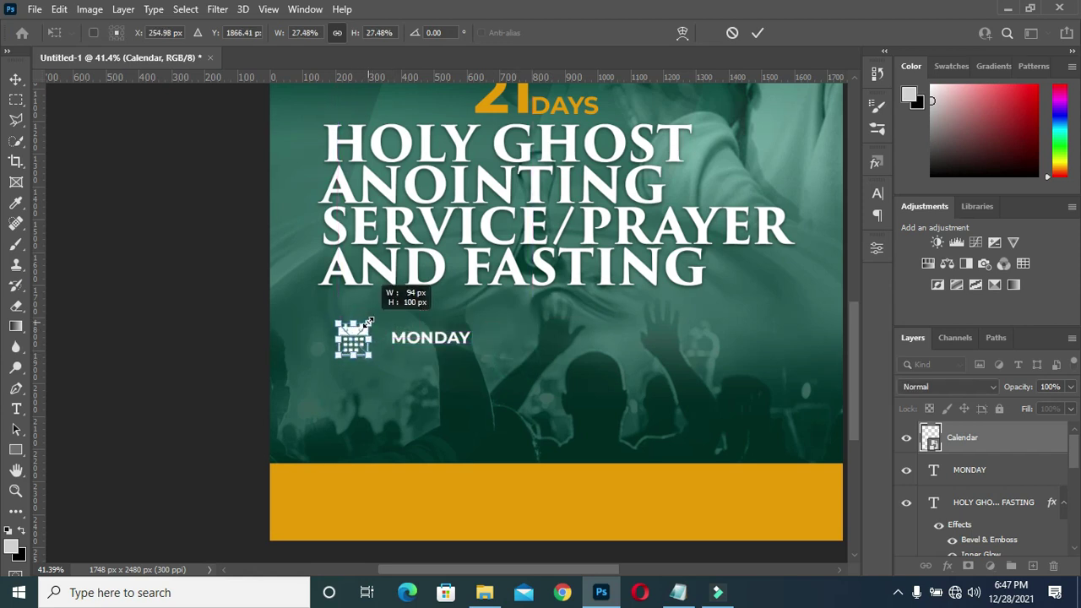
key(Return)
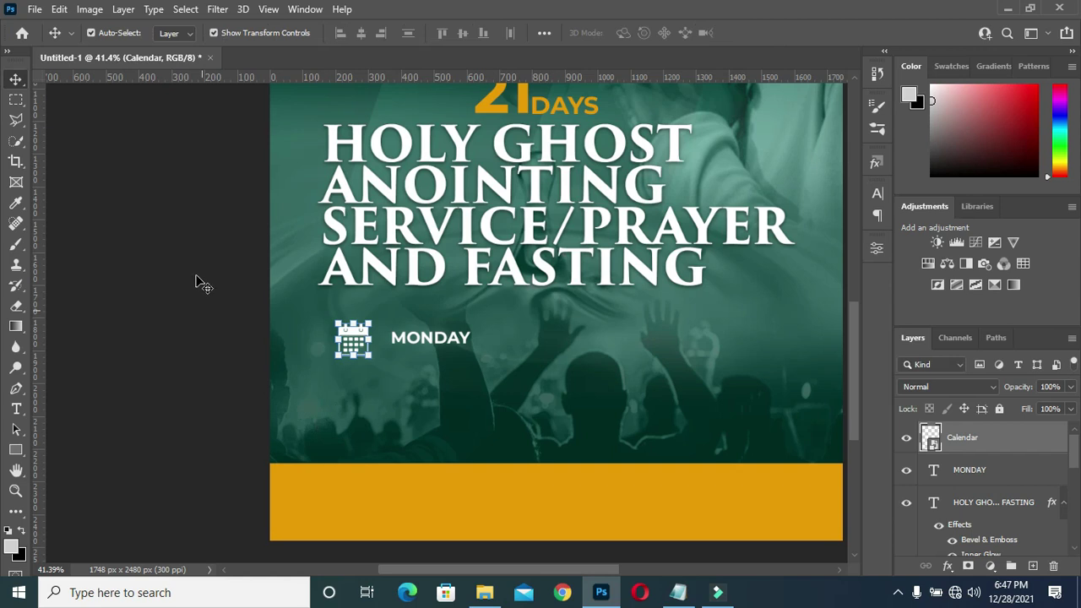
drag(354, 337, 338, 336)
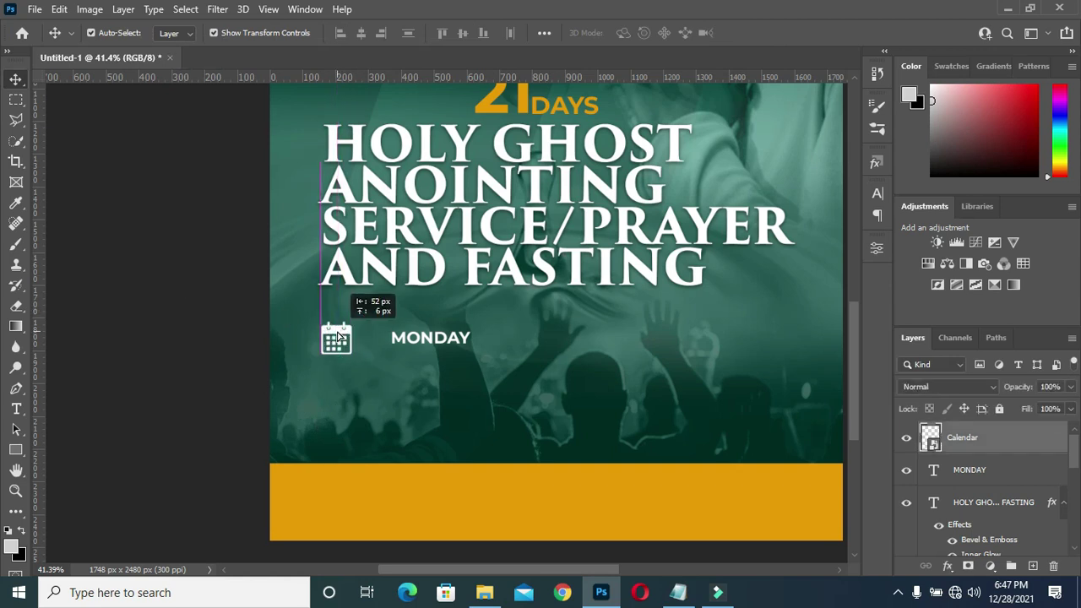
drag(430, 341, 400, 328)
Shrink MONDAY slightly and look up the date 3RD in the notes.
double_click(400, 323)
drag(441, 321, 432, 322)
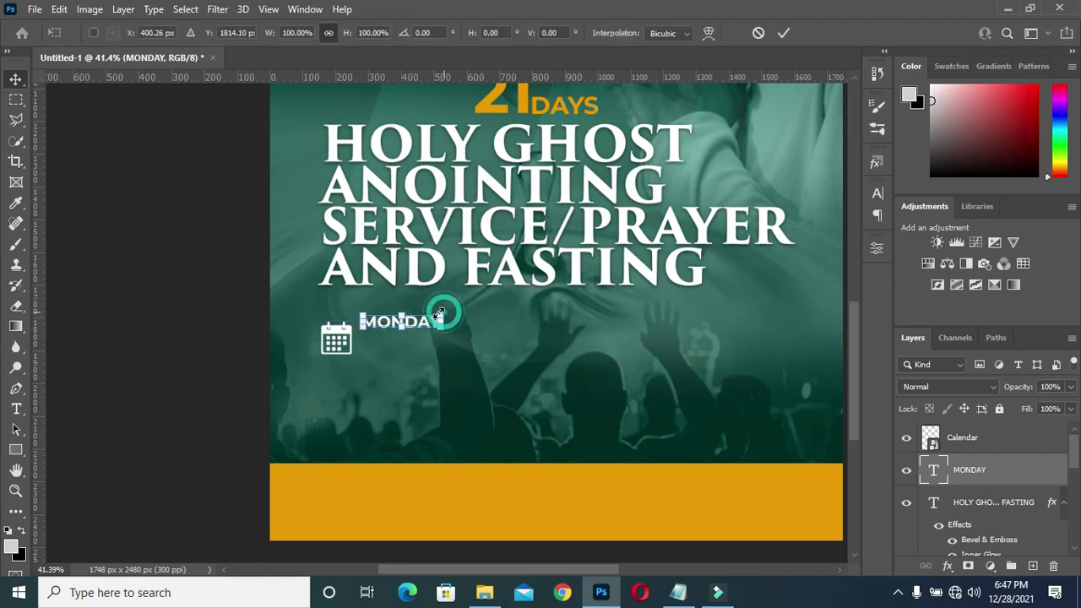
click(783, 33)
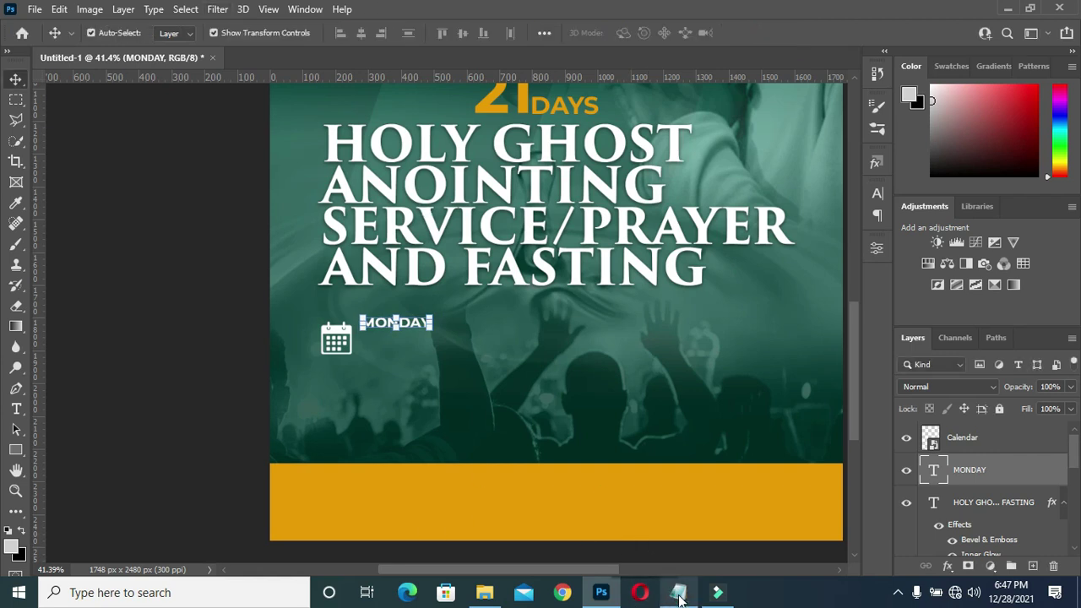
click(678, 592)
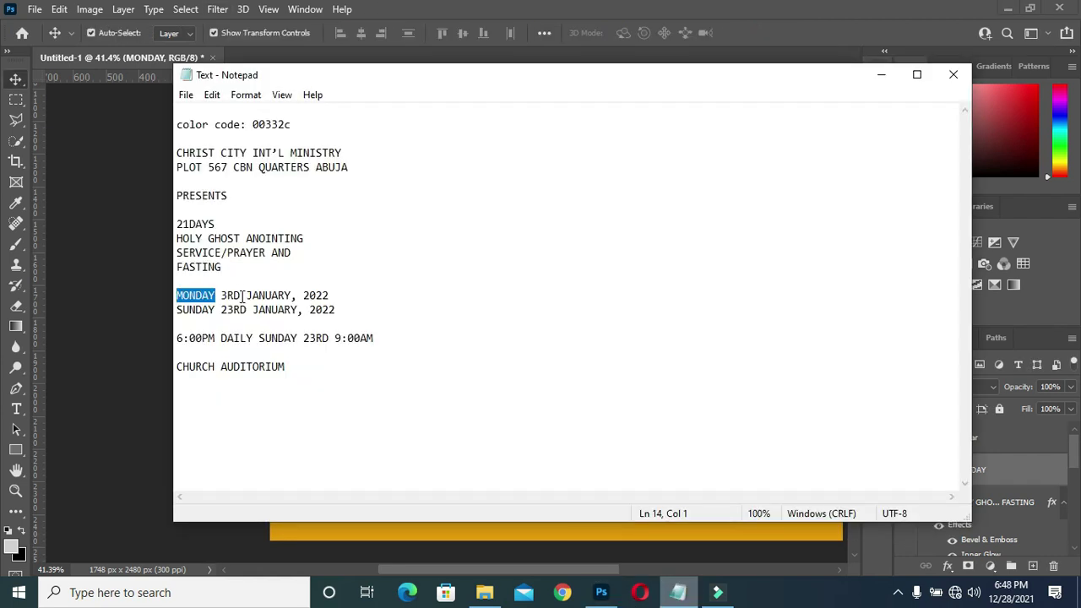
drag(242, 295, 222, 295)
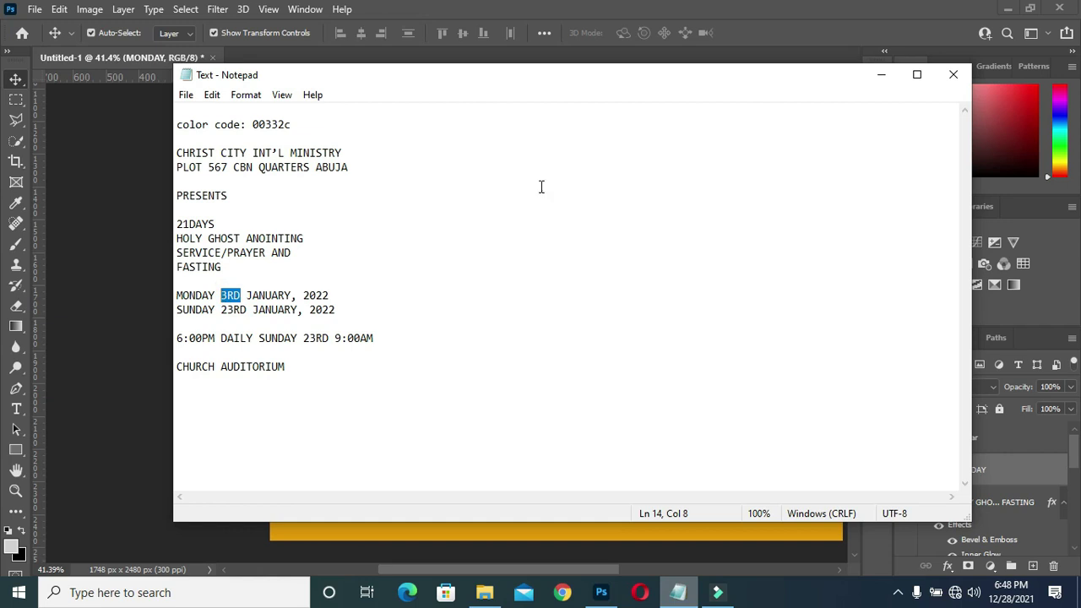
click(881, 74)
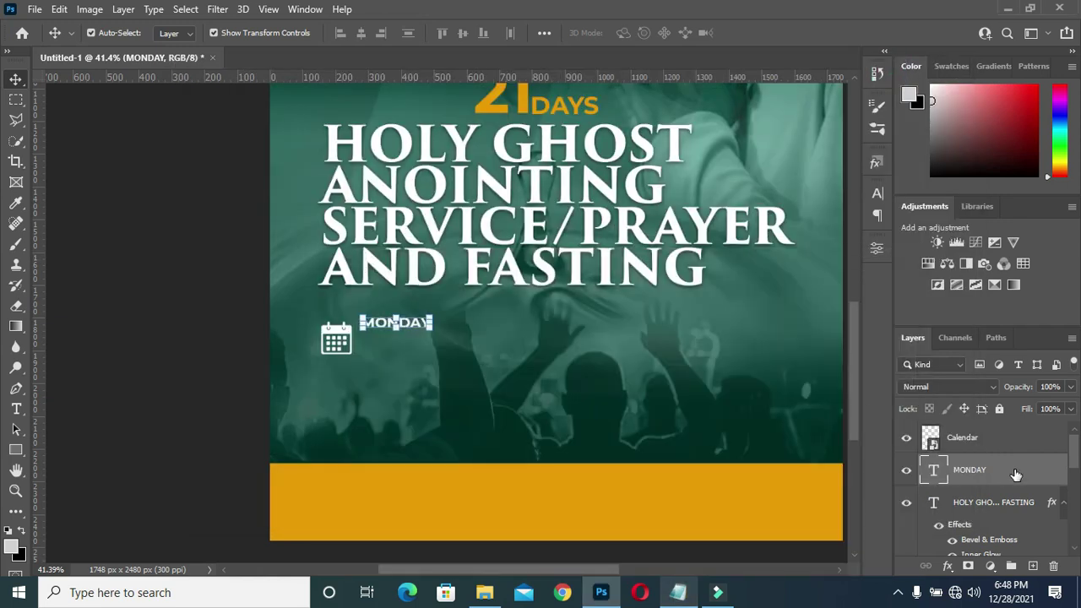
Duplicate the MONDAY layer below itself and retype the copy as 3RD.
key(ctrl+j)
scroll(419, 327, up, 2)
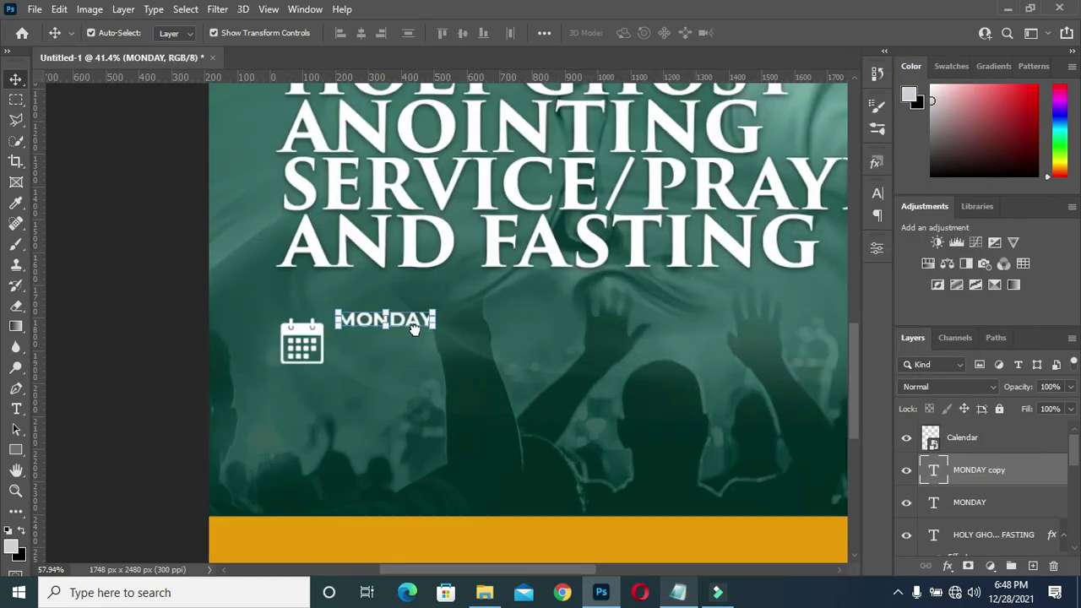
scroll(419, 328, up, 1)
drag(404, 327, 402, 344)
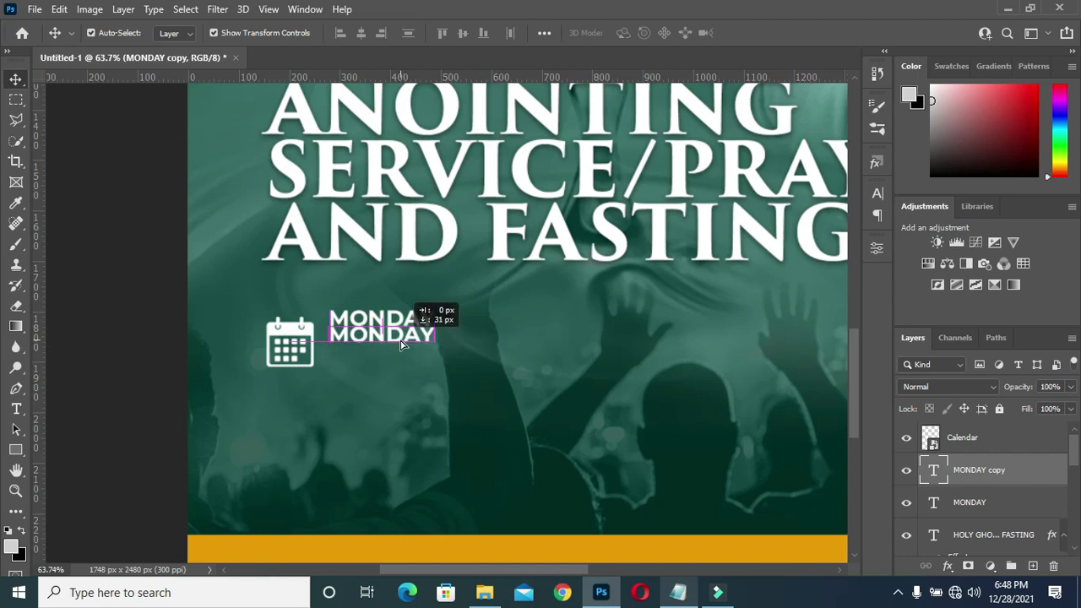
double_click(387, 341)
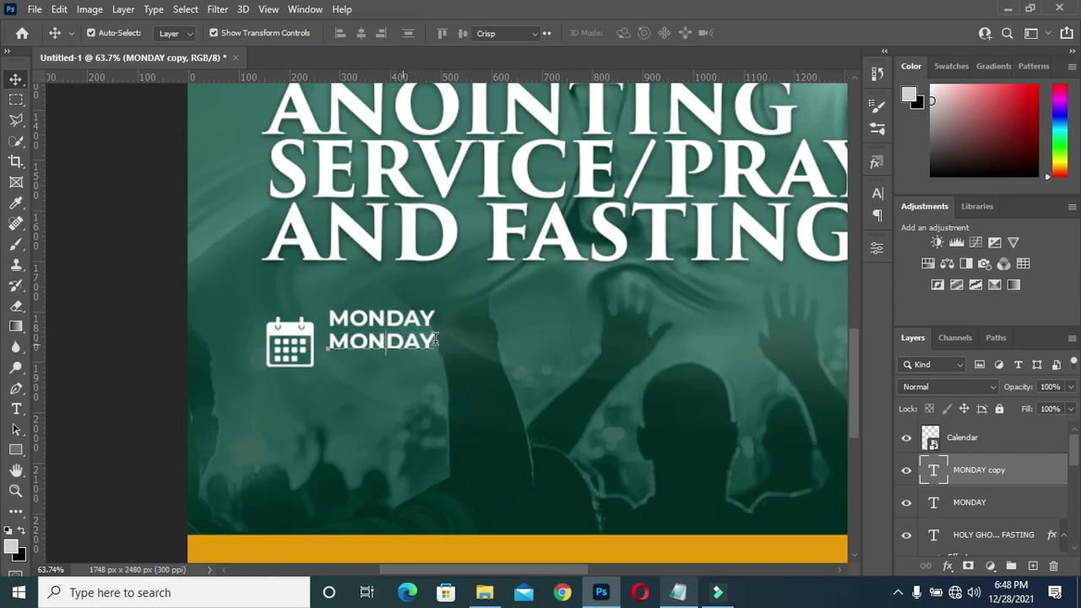
double_click(390, 341)
text(3RD)
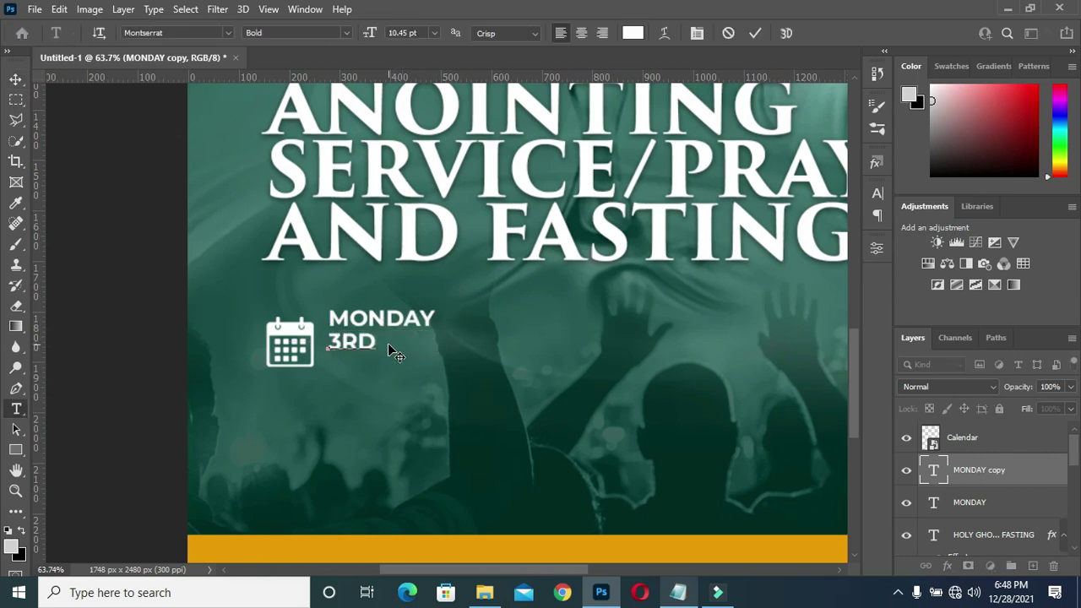
click(754, 32)
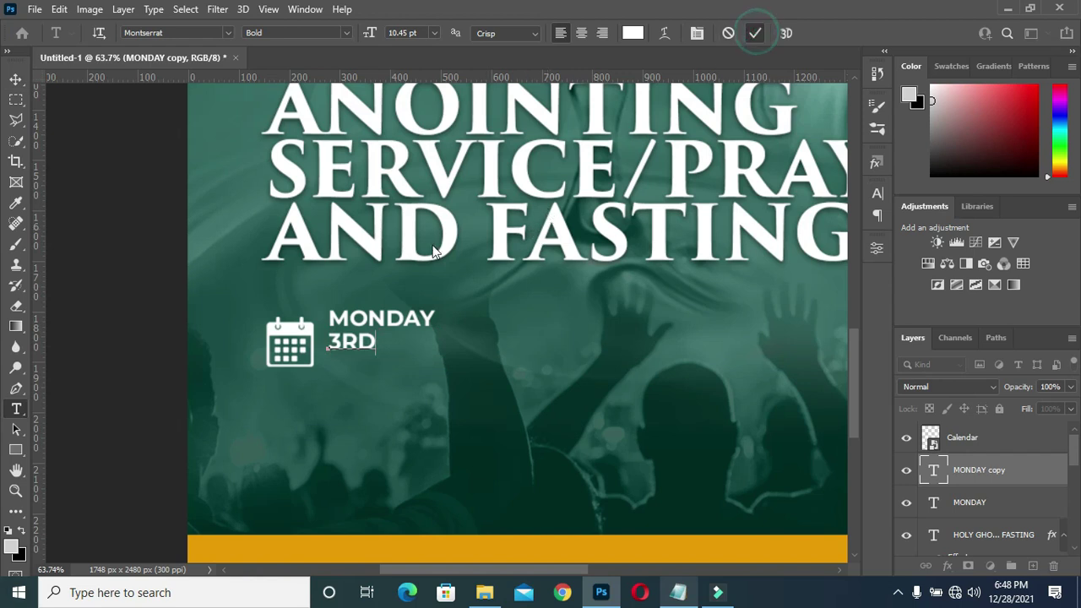
Enlarge the 3RD text to nearly double its size.
click(390, 237)
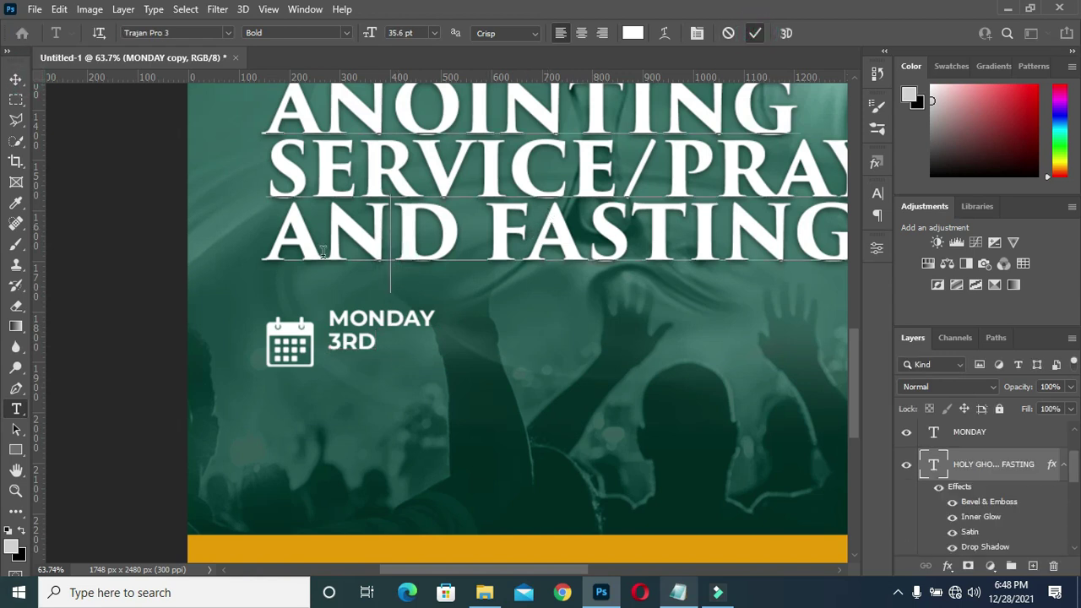
key(ctrl+Return)
key(v)
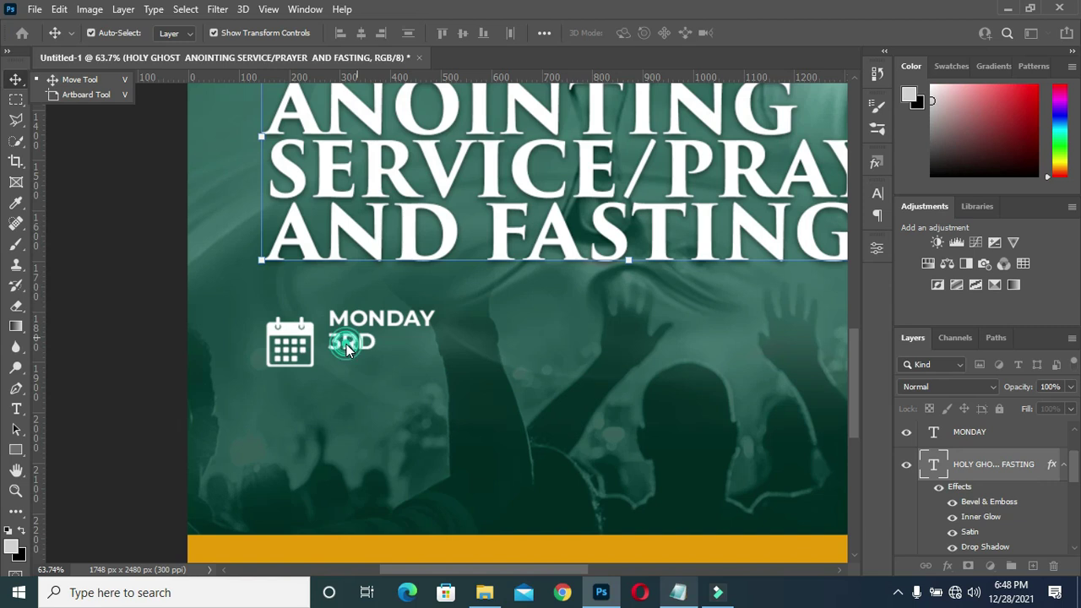
click(350, 343)
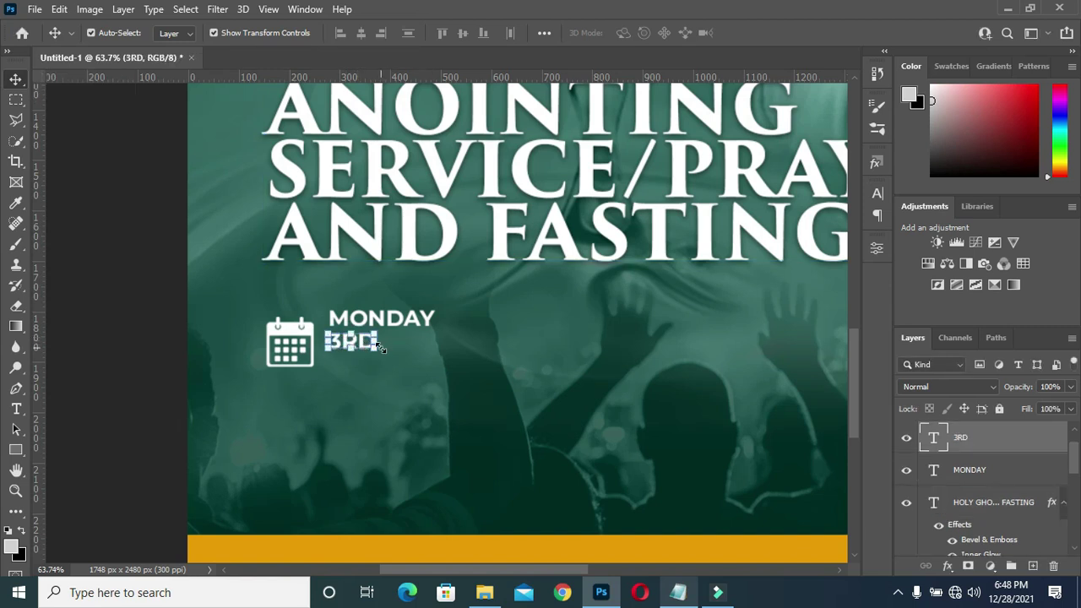
drag(374, 335, 392, 322)
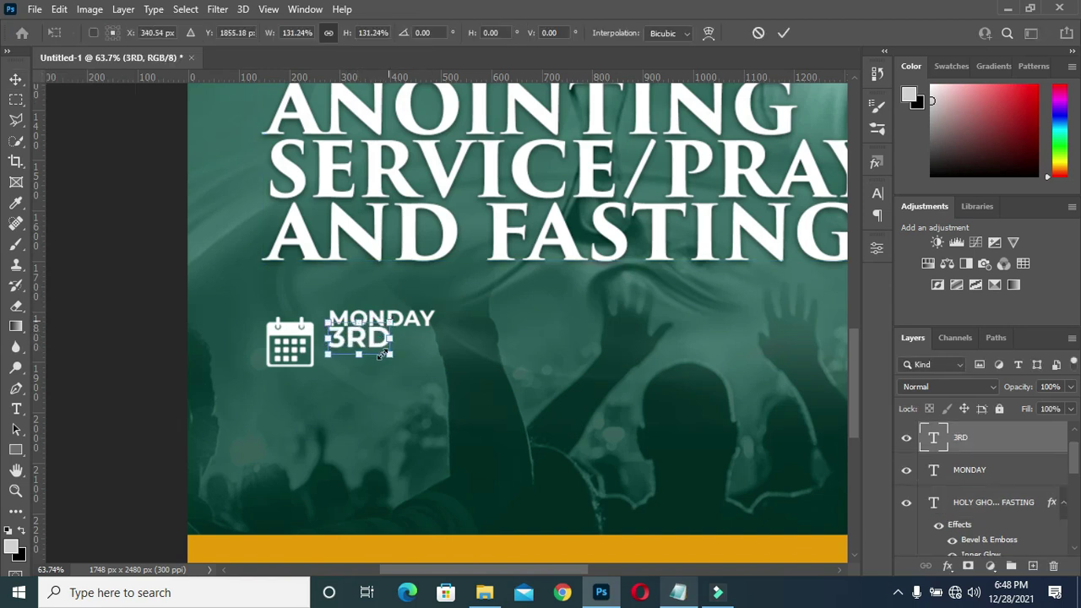
drag(388, 357, 420, 369)
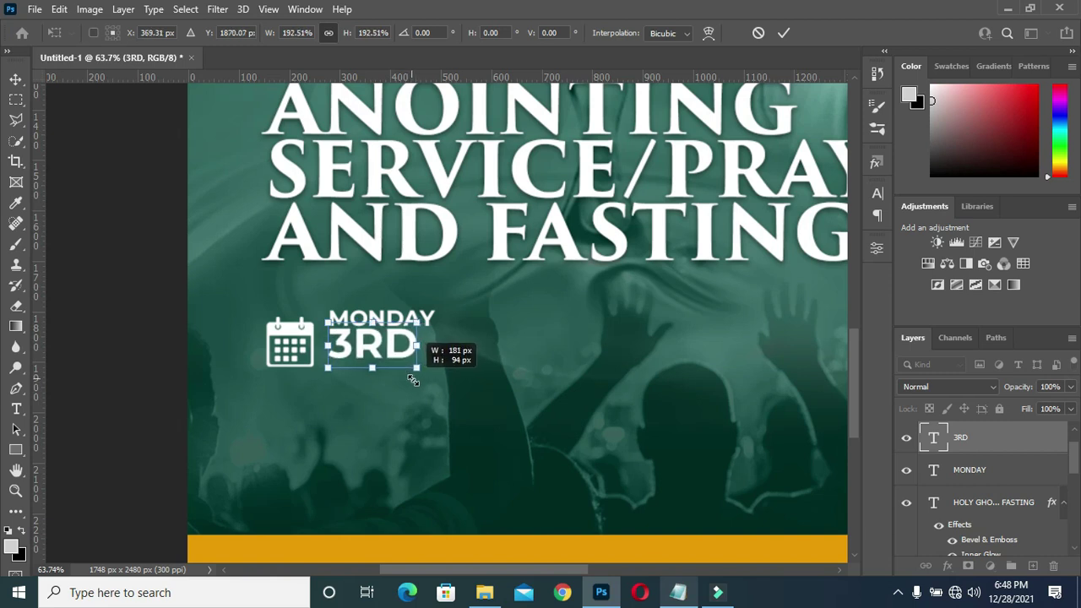
click(783, 33)
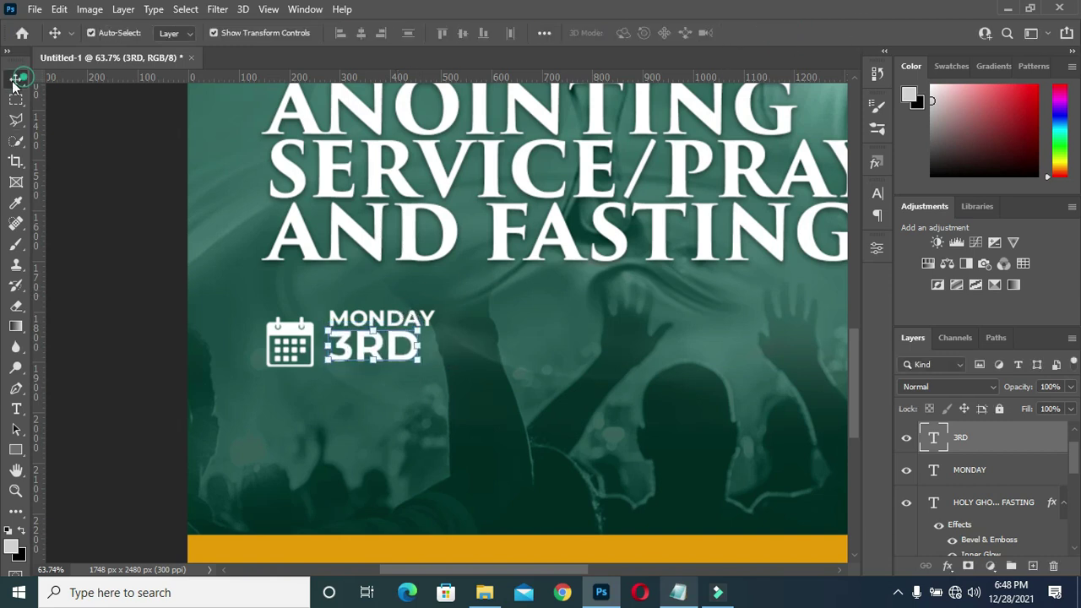
Nudge MONDAY and 3RD down and shrink MONDAY to match the 3RD width.
ctrl+click(1003, 464)
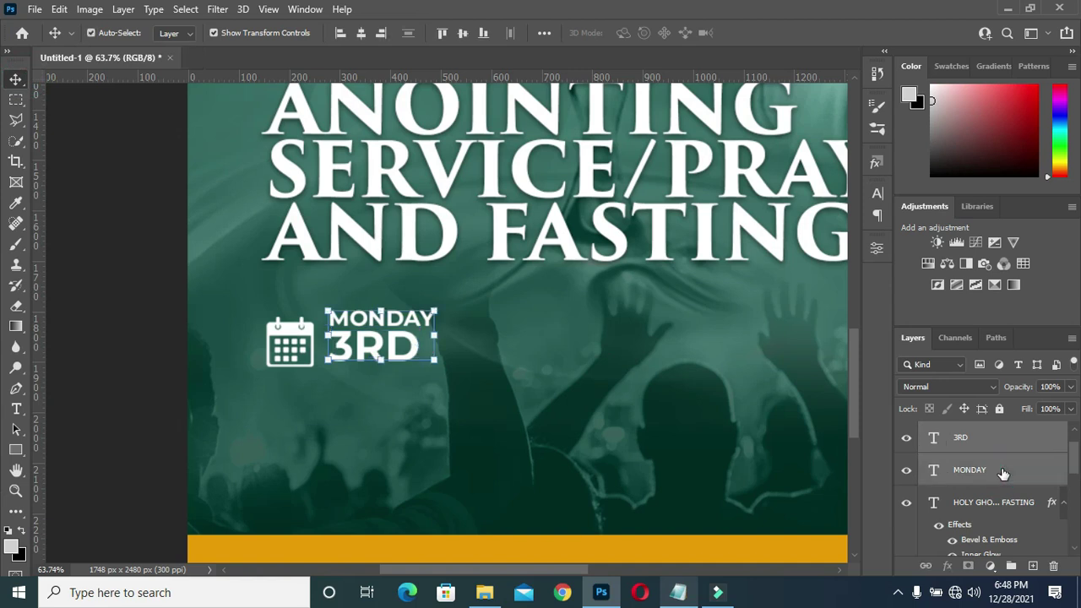
key(Down)
key(Down)
key(Down)
key(Down)
key(Down)
key(Down)
key(Down)
key(Down)
key(Down)
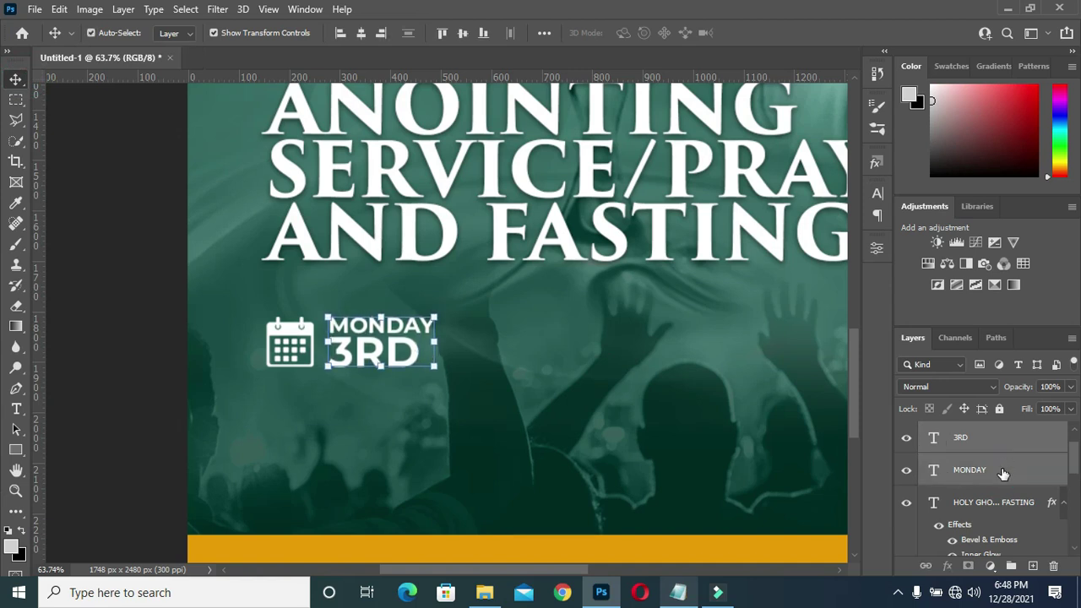
click(187, 366)
click(433, 321)
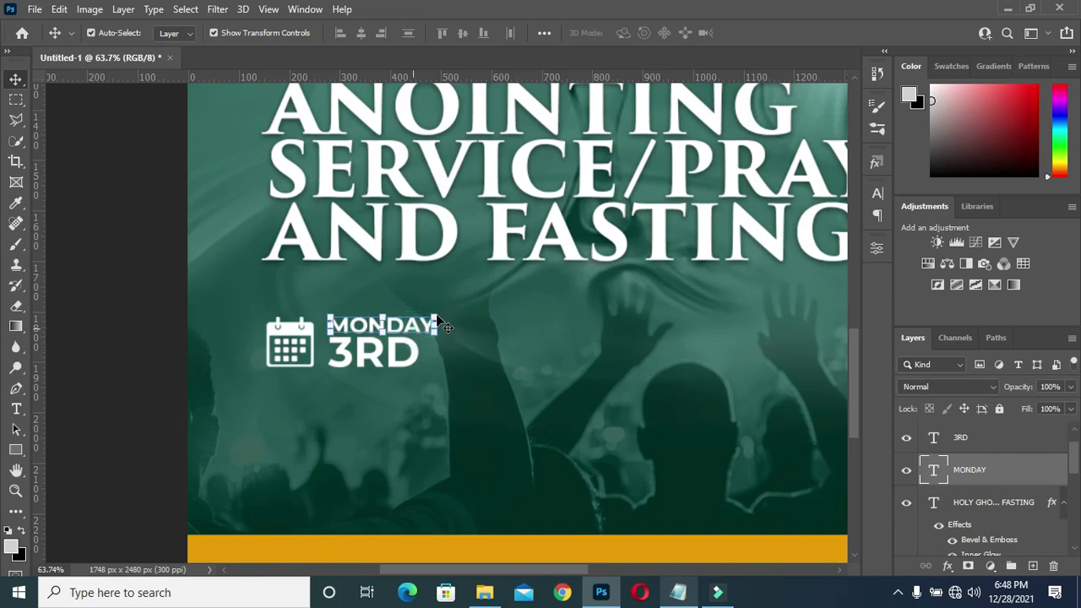
drag(433, 318, 421, 316)
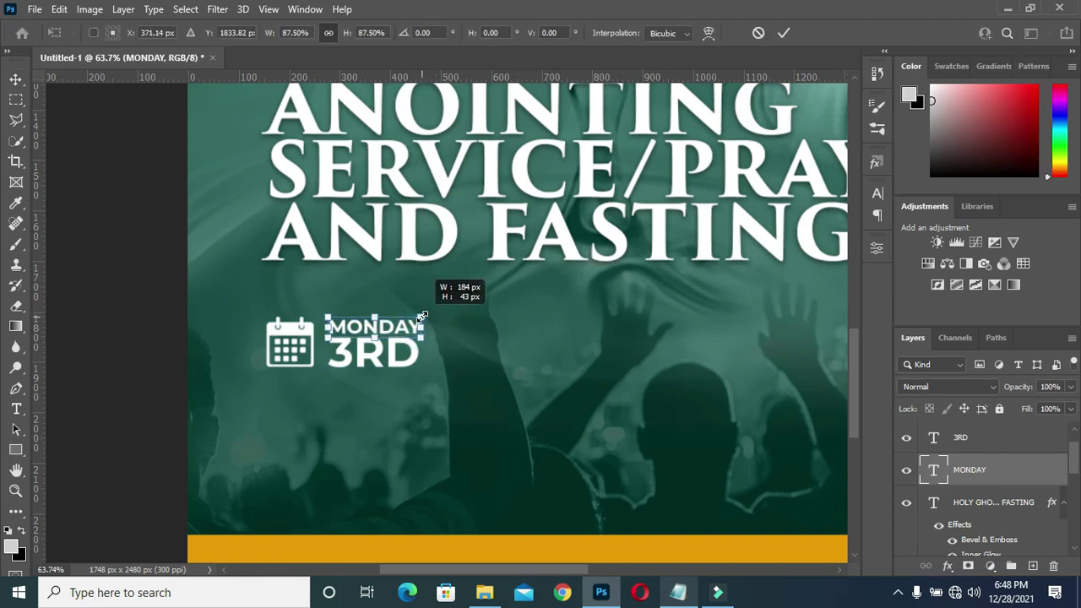
click(784, 32)
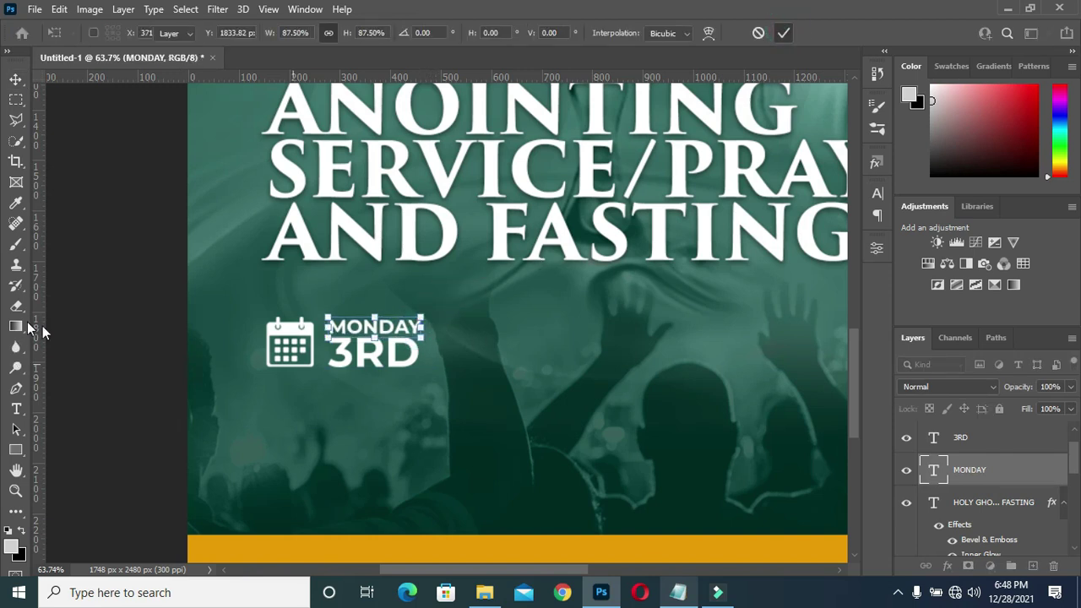
scroll(505, 314, down, 5)
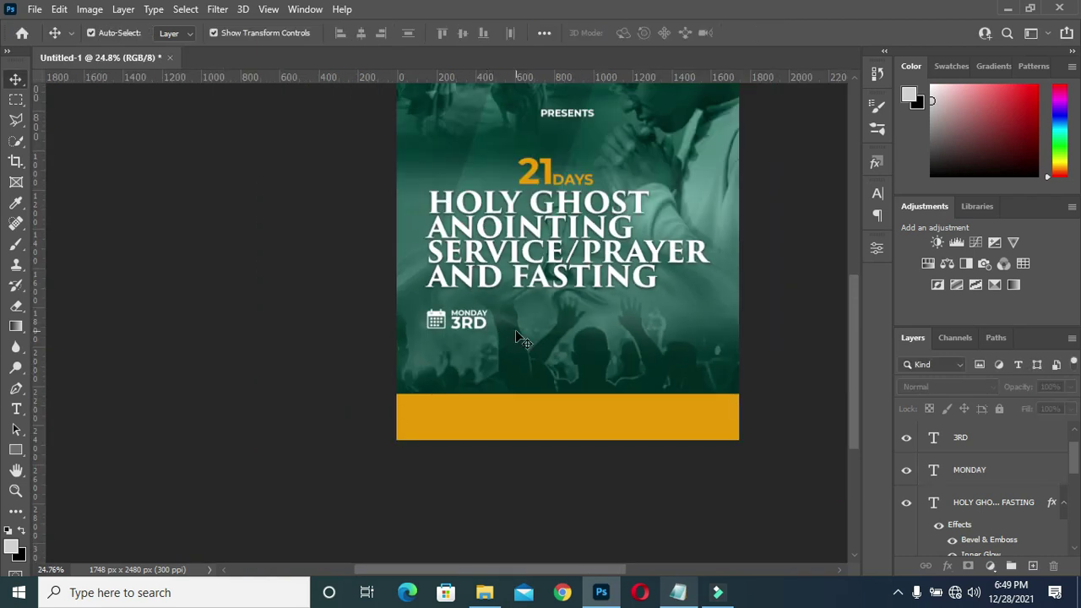
scroll(516, 335, up, 2)
scroll(517, 335, up, 2)
scroll(517, 335, up, 1)
scroll(511, 325, up, 1)
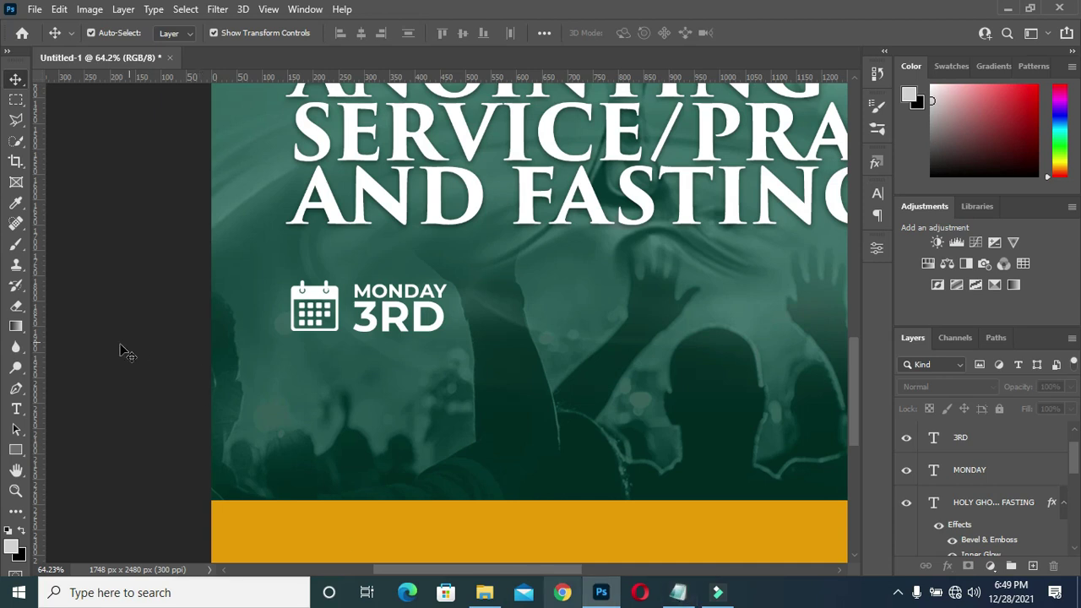
Draw a rectangle right of the date with orange-gold fill and 11 px rounded corners.
click(16, 449)
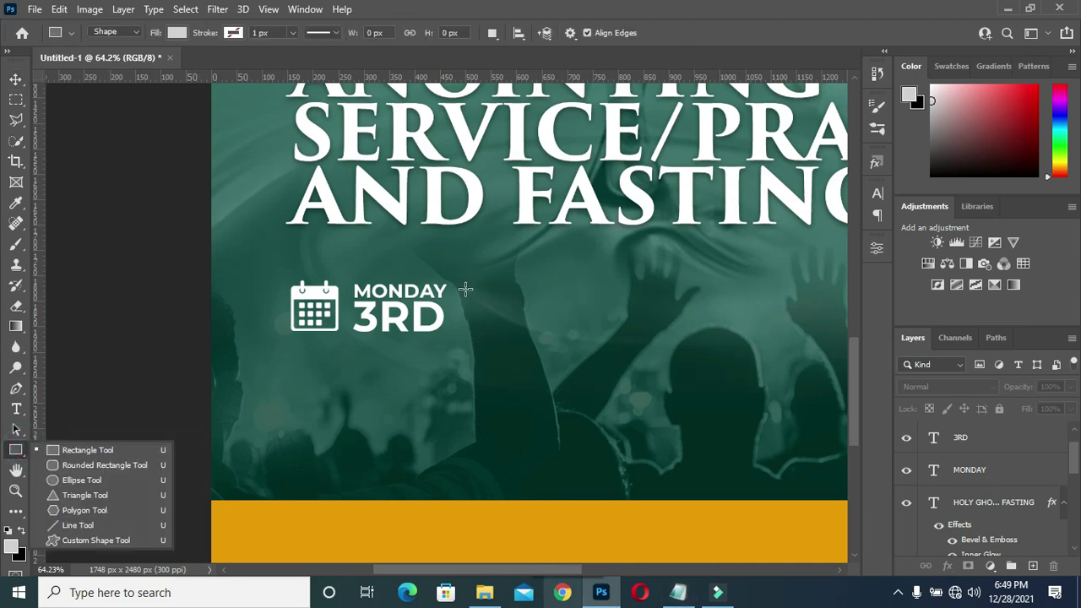
drag(467, 288, 524, 333)
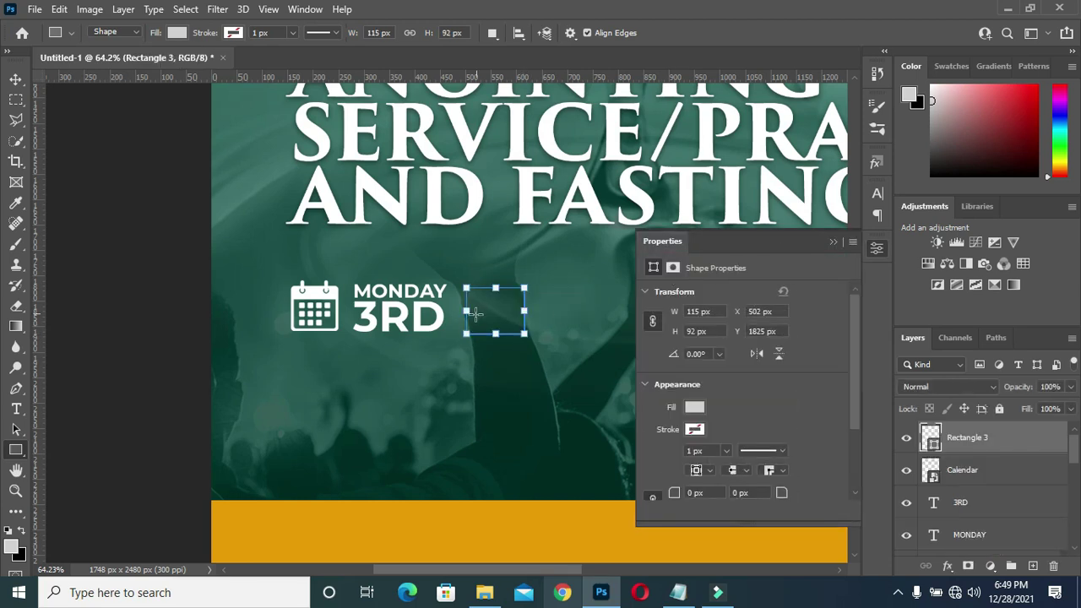
click(694, 408)
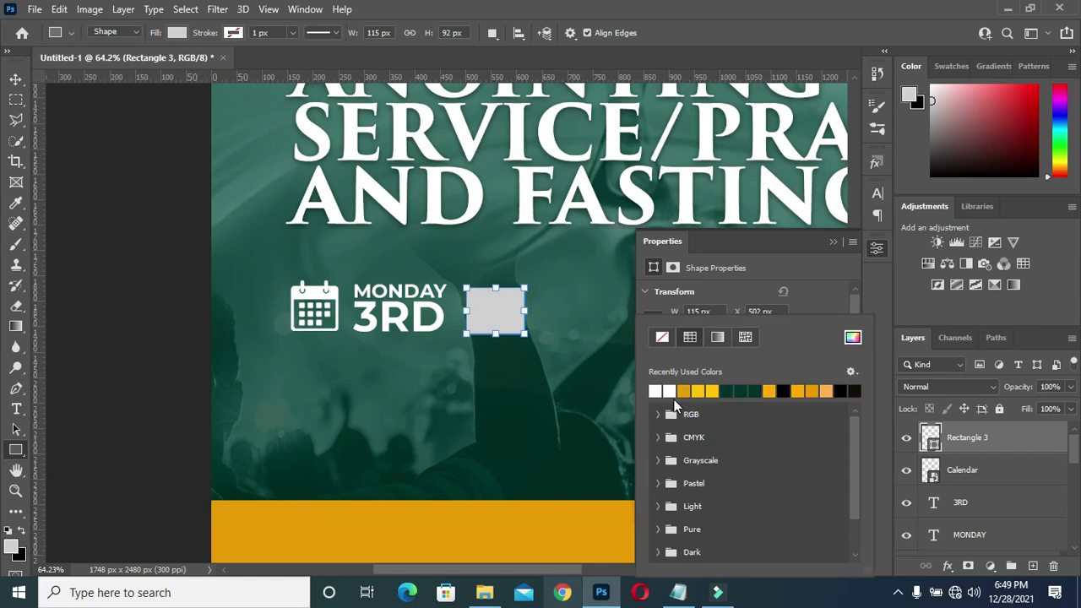
click(685, 390)
click(834, 242)
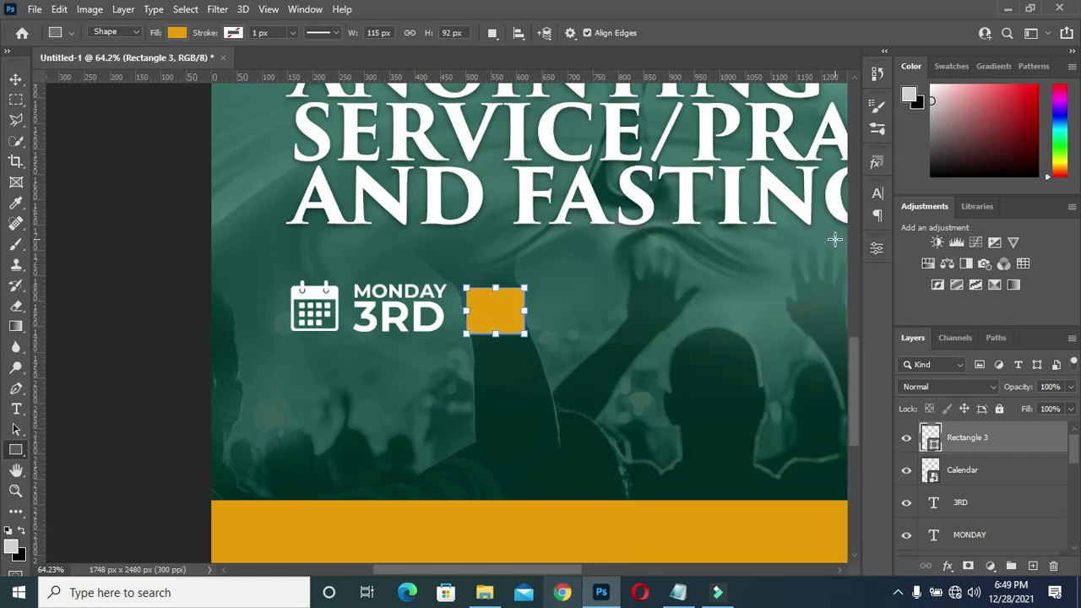
click(876, 248)
click(778, 493)
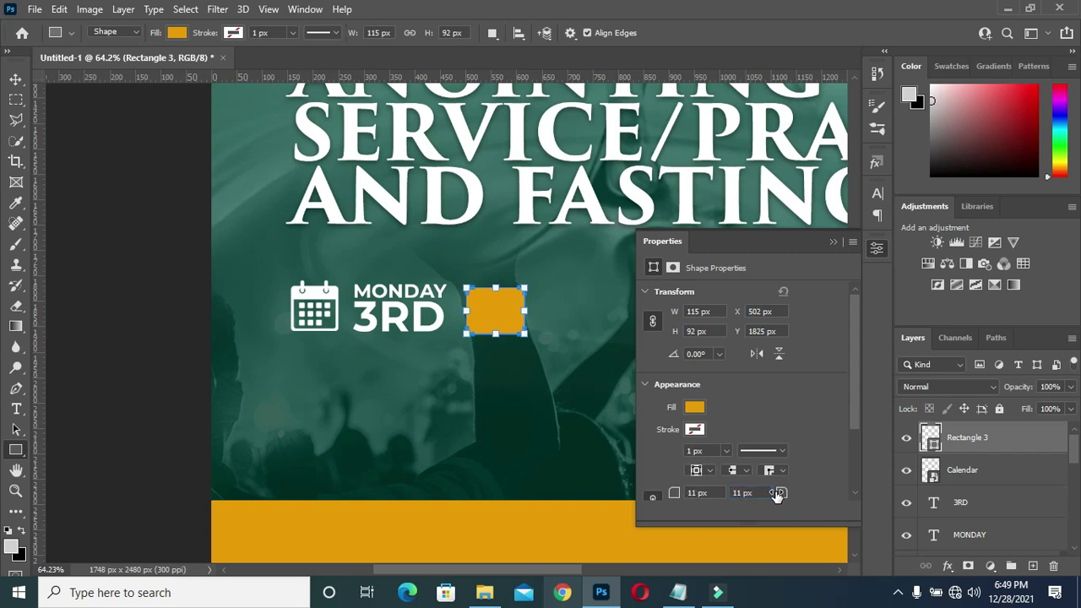
click(832, 243)
Move the gold rectangle beside the date and narrow it to about 99 px wide.
click(15, 79)
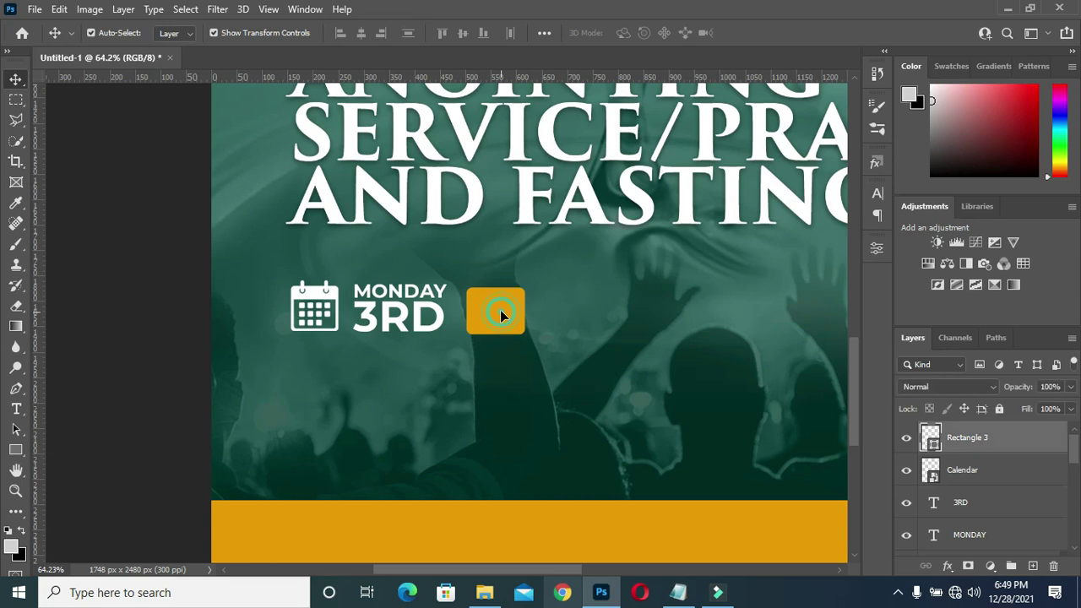
drag(498, 308, 495, 311)
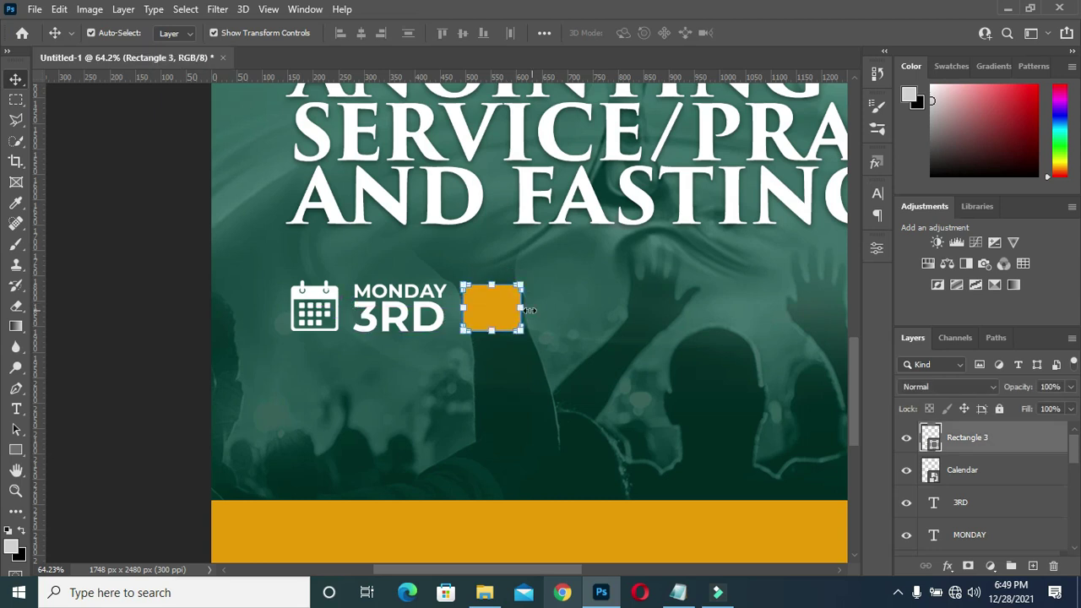
key(ctrl+t)
drag(513, 308, 504, 307)
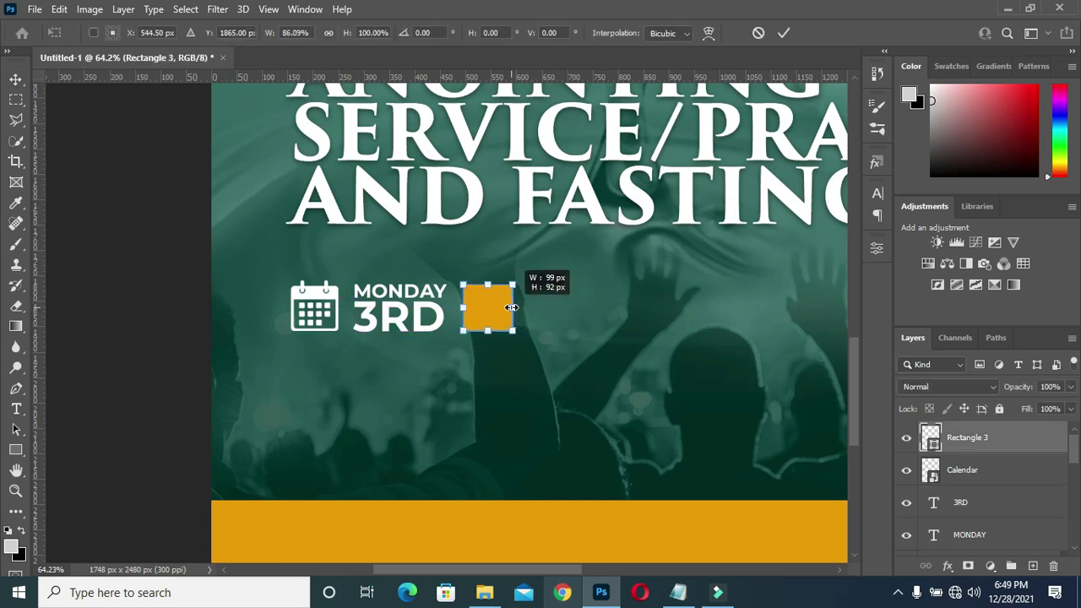
text(544)
key(Return)
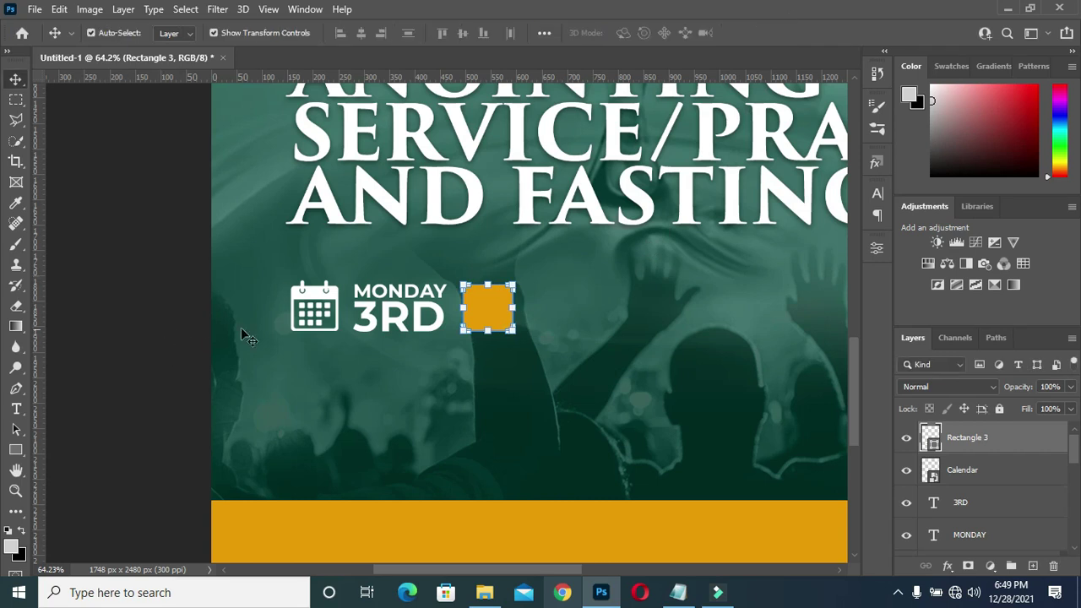
click(397, 326)
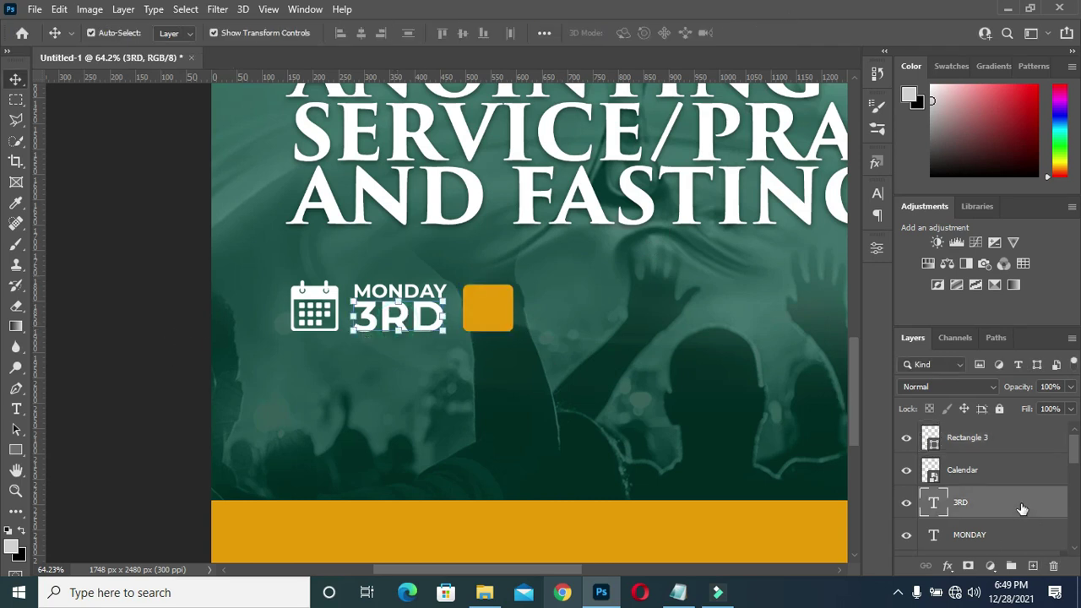
Duplicate the 3RD layer onto the orange square and retype it as TO.
mouse_move(1022, 508)
mouse_down()
mouse_move(1033, 565)
mouse_move(993, 435)
mouse_up()
scroll(1004, 464, down, 1)
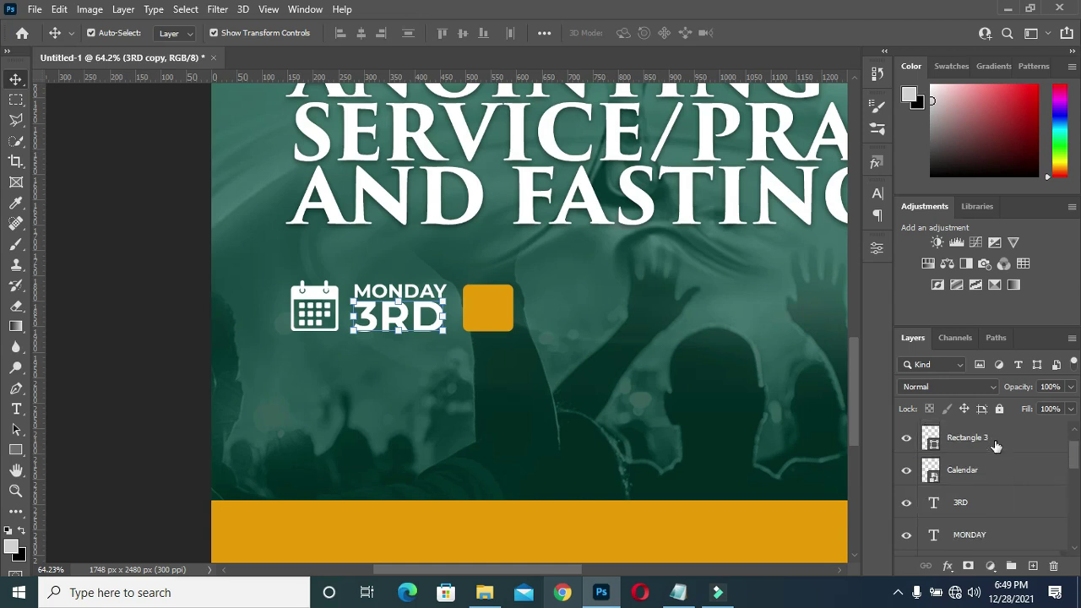
drag(992, 470, 994, 550)
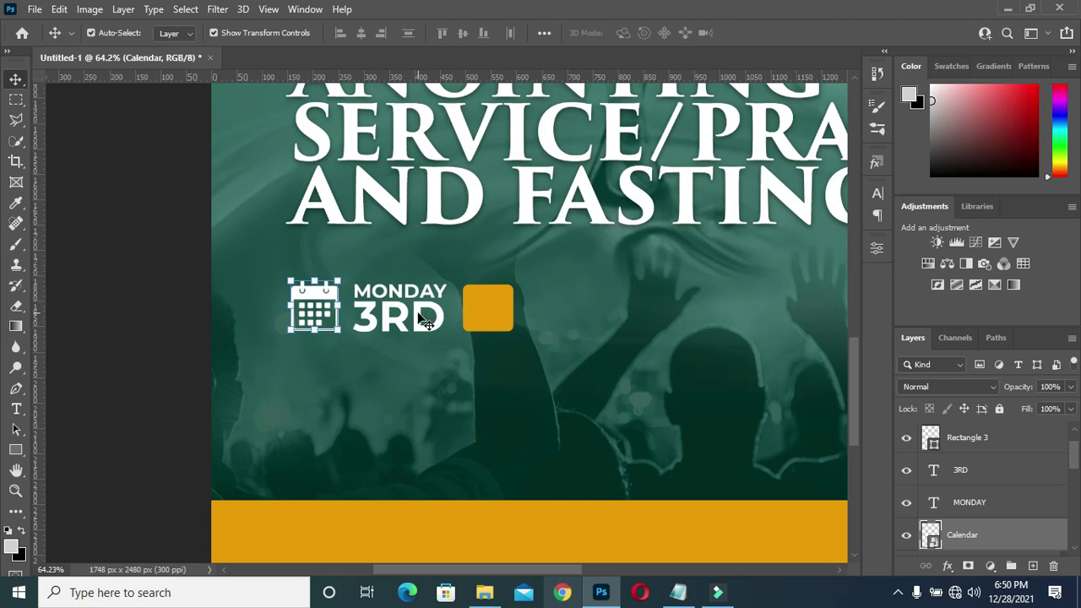
drag(422, 320, 484, 322)
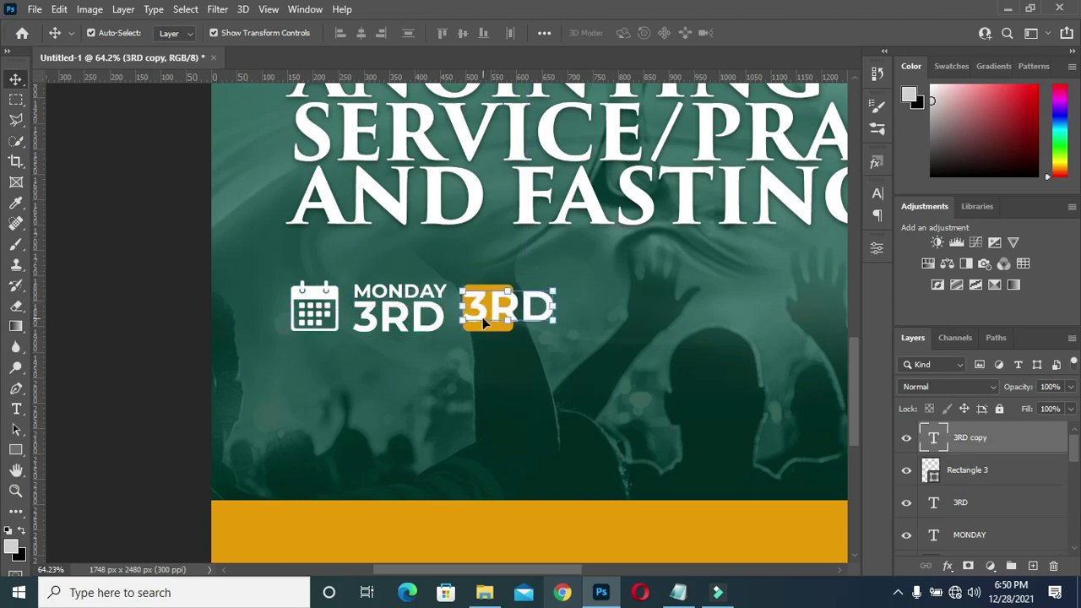
double_click(519, 307)
double_click(526, 306)
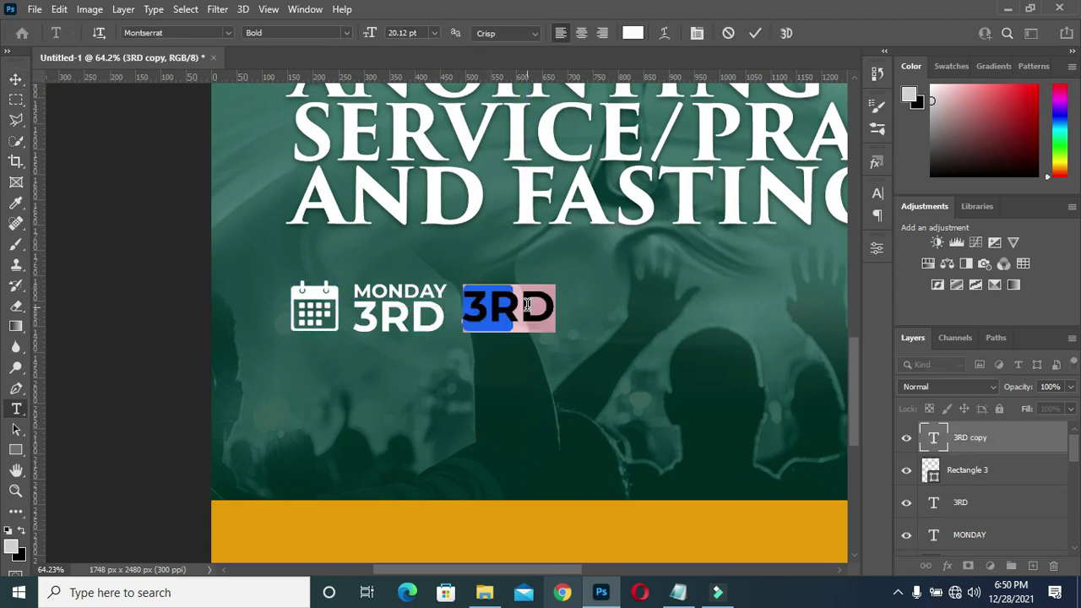
text(TO)
click(750, 34)
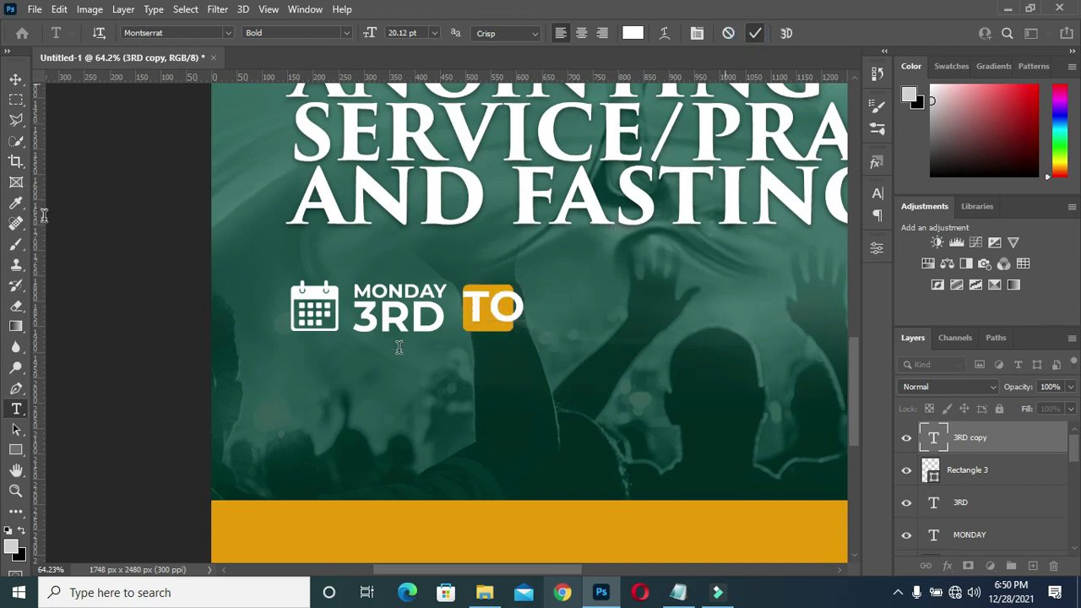
Shrink TO to about 75% and centre it on the gold rectangle.
key(ctrl+t)
drag(523, 286, 502, 293)
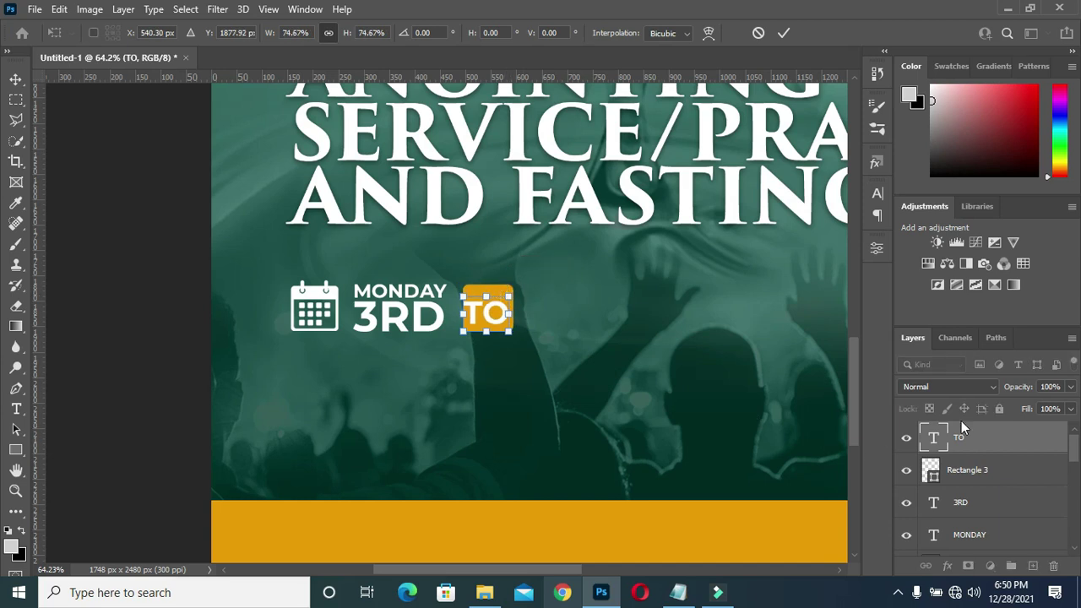
key(Return)
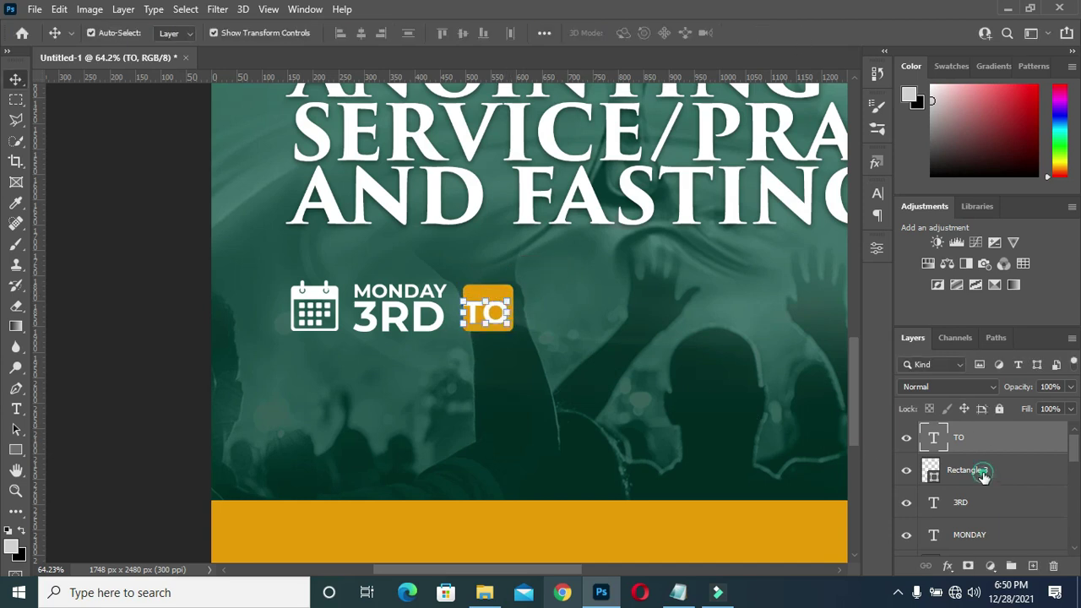
ctrl+click(918, 478)
click(462, 34)
click(362, 35)
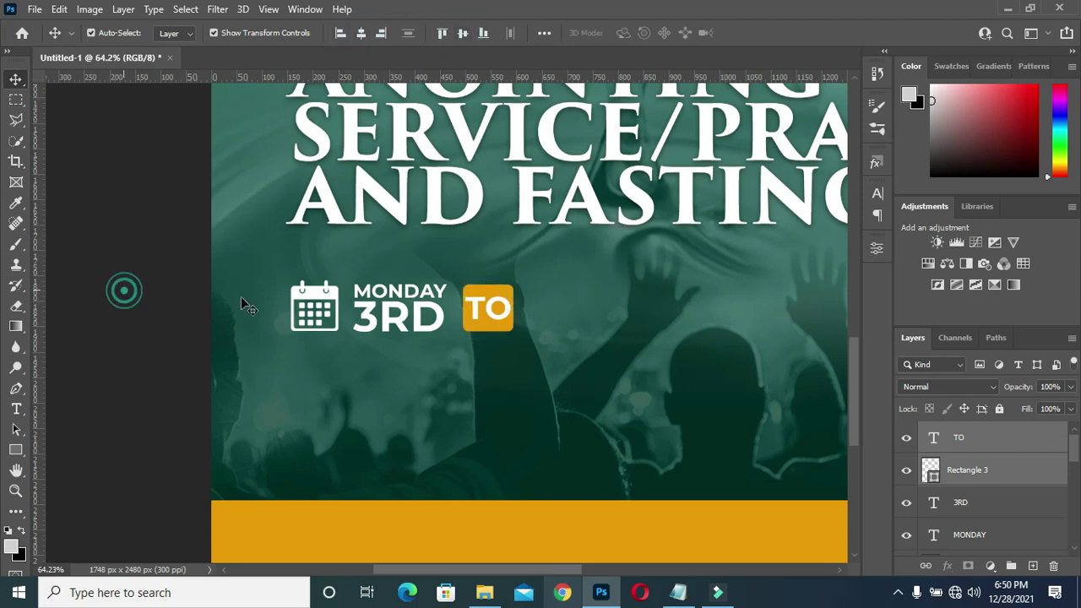
click(122, 291)
click(489, 311)
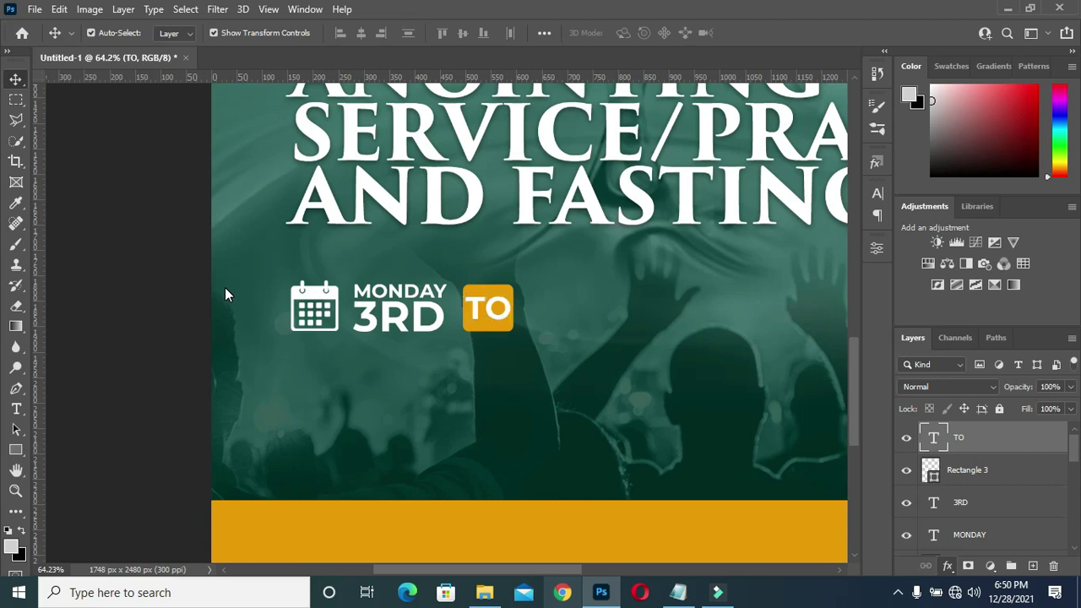
Give TO a Drop Shadow with 83% opacity and 3 px size.
drag(728, 108, 842, 115)
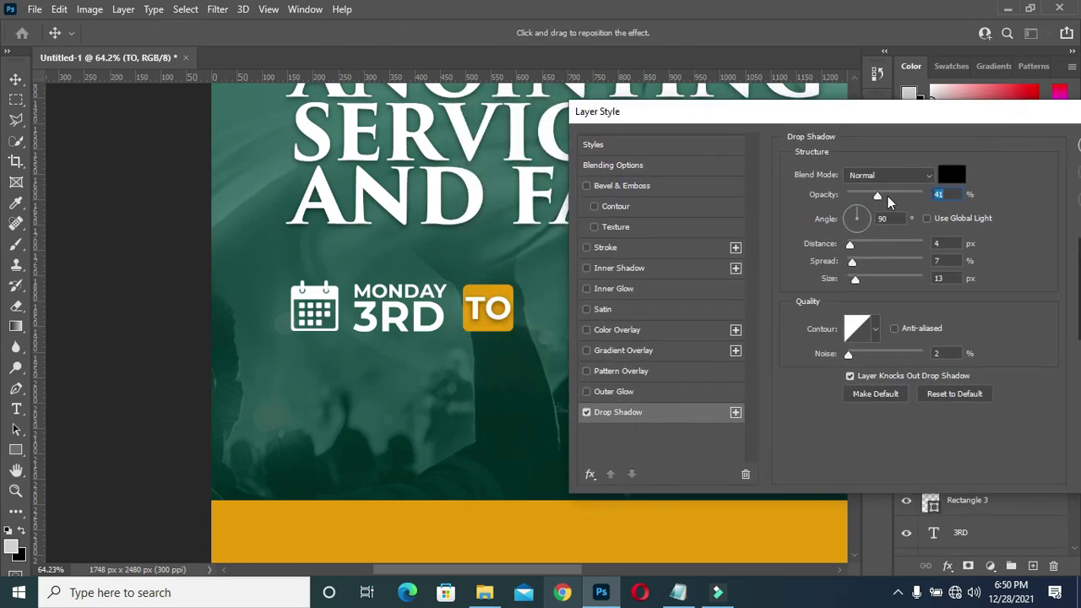
drag(878, 197, 903, 197)
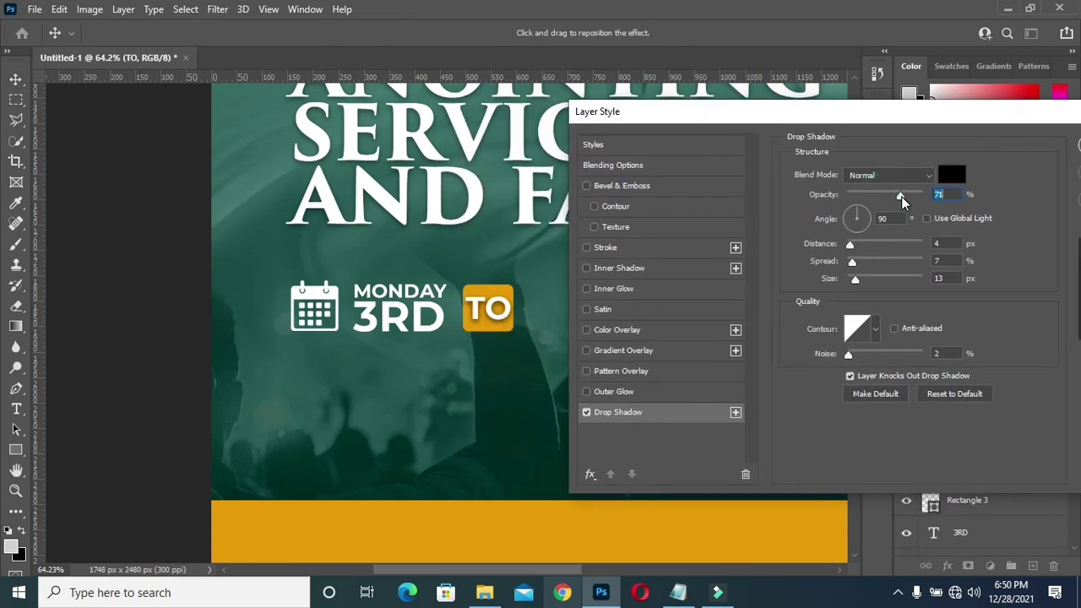
drag(903, 195, 909, 196)
drag(854, 280, 849, 281)
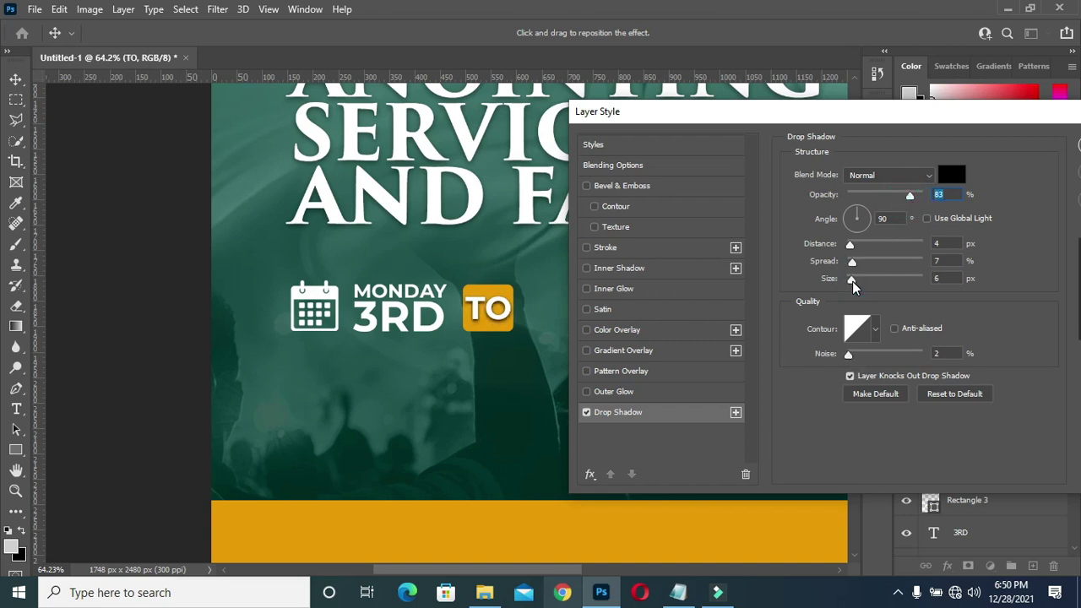
drag(928, 110, 717, 145)
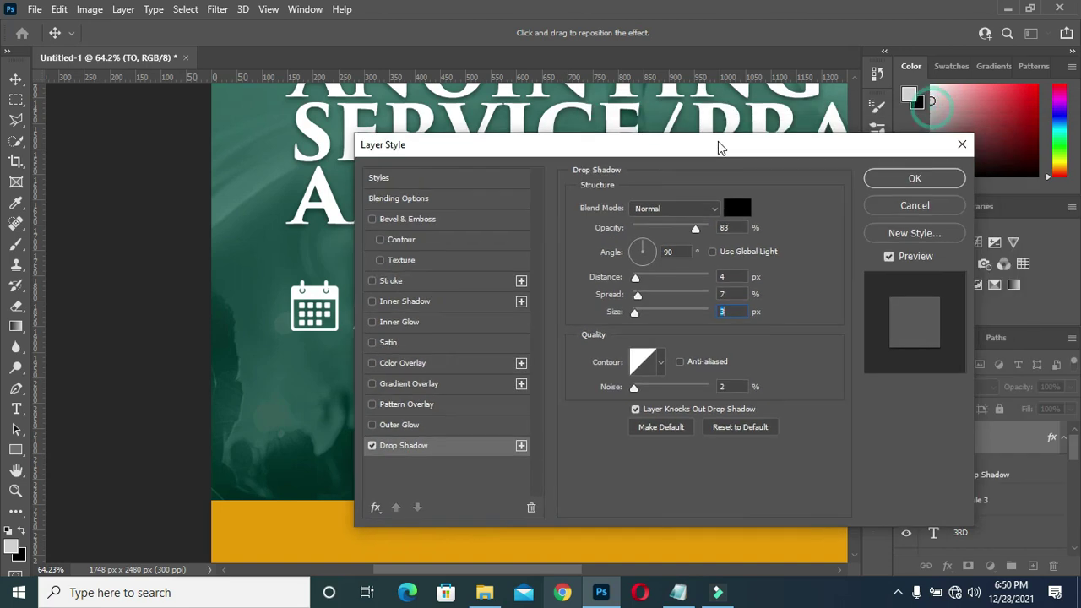
click(924, 177)
Lower the HOLY GHOST title's Drop Shadow opacity to 78%.
click(596, 213)
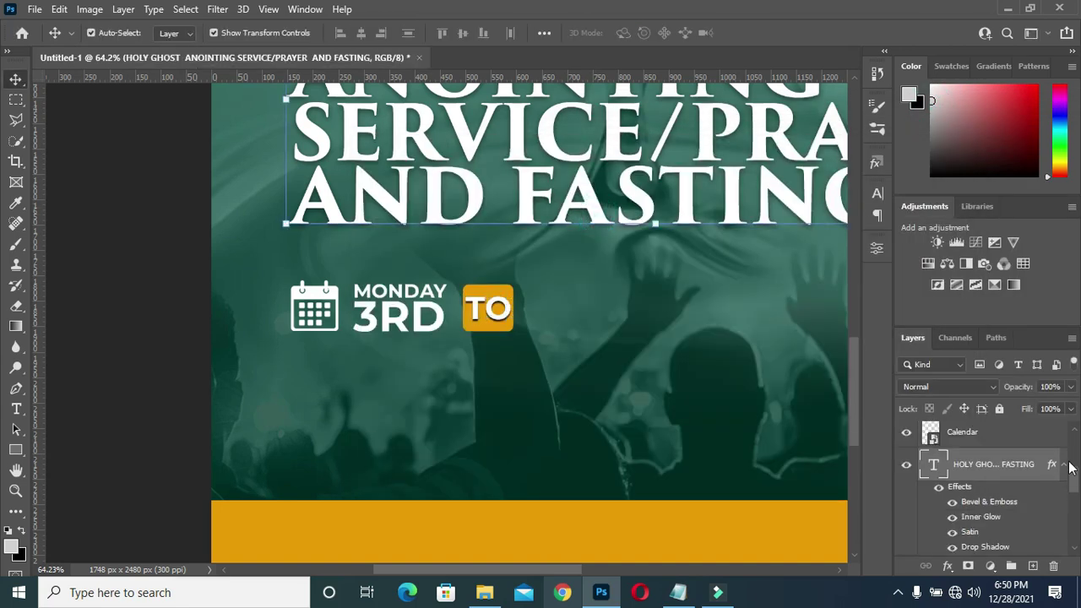
double_click(693, 287)
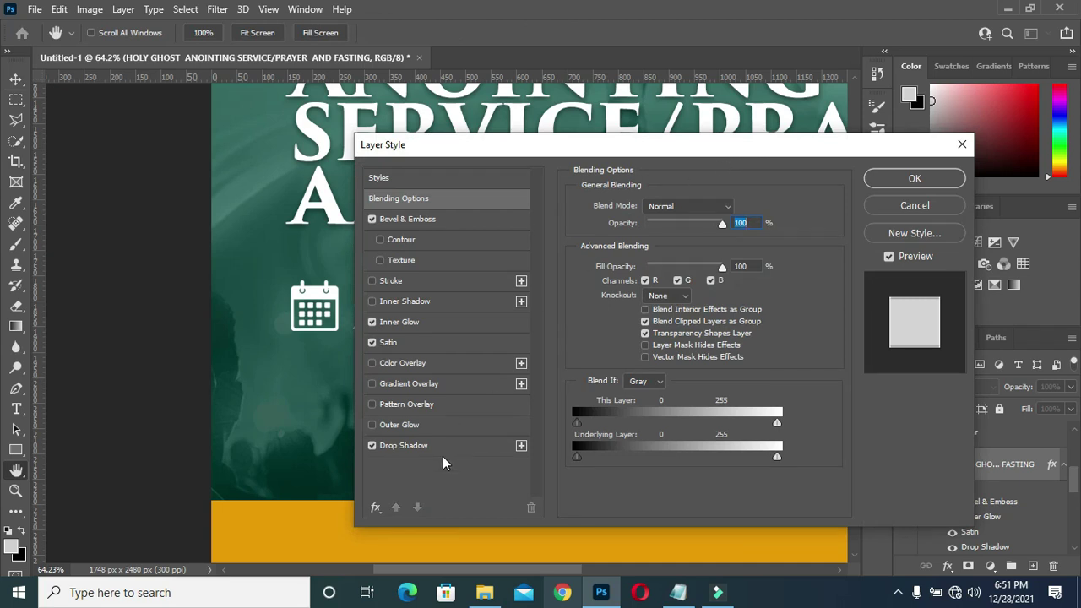
click(441, 450)
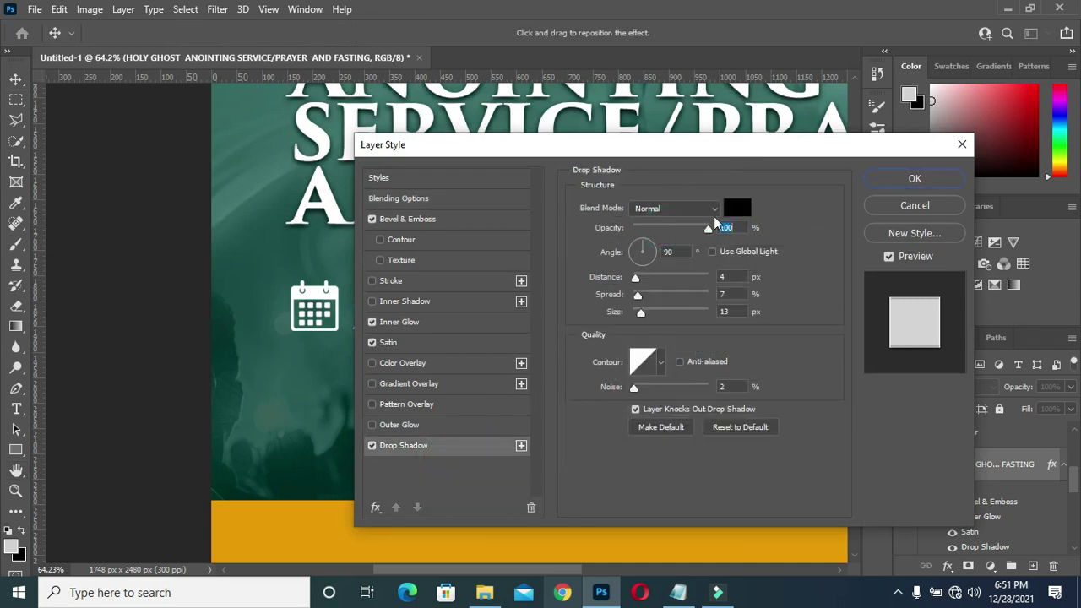
drag(642, 150, 710, 154)
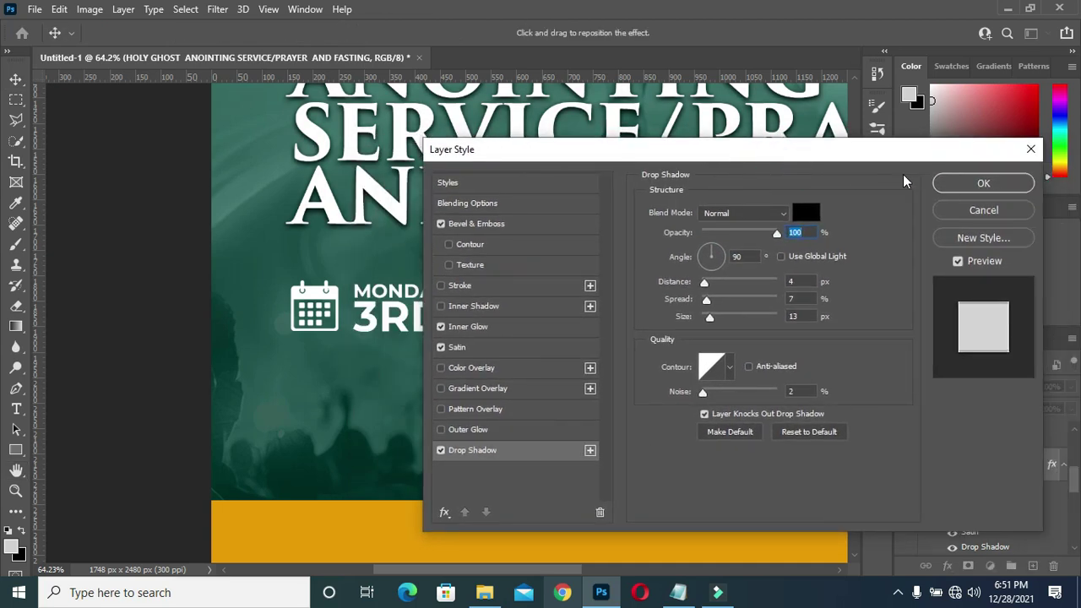
drag(777, 234, 765, 239)
drag(782, 157, 935, 149)
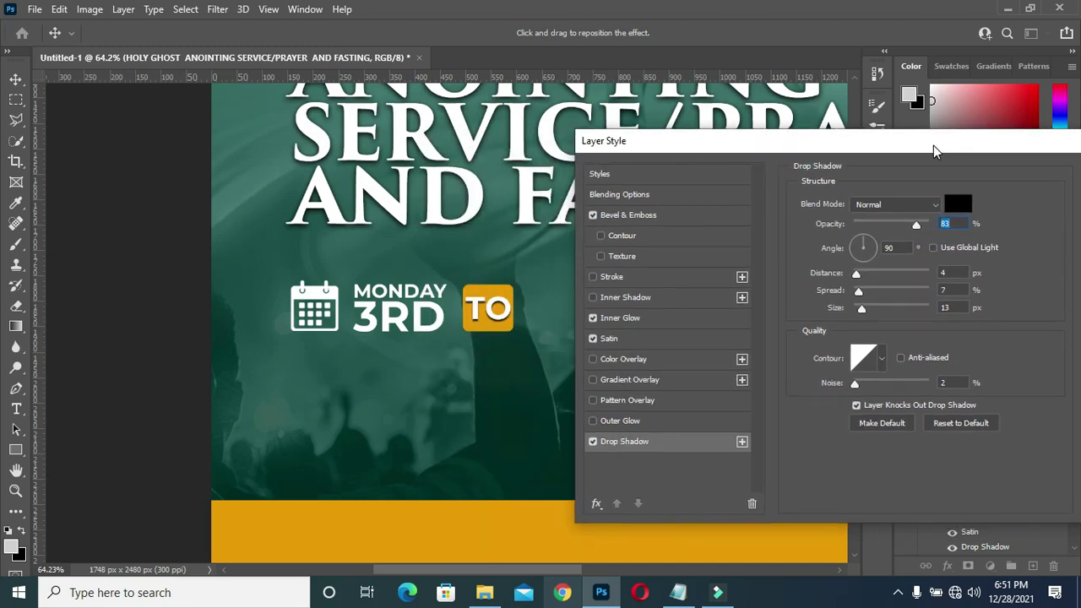
drag(916, 224, 912, 223)
drag(941, 149, 784, 174)
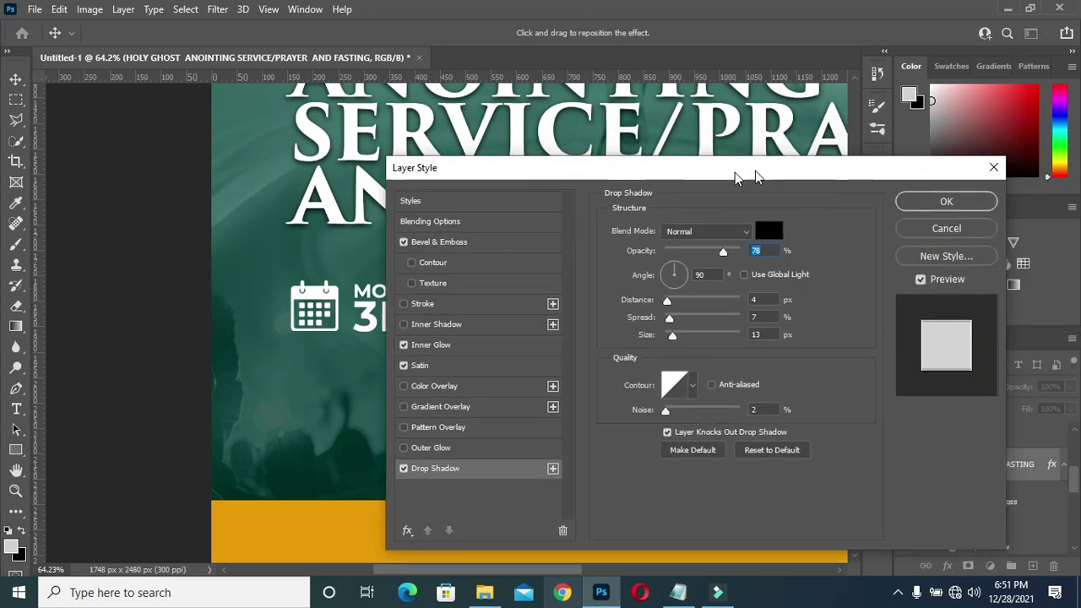
click(977, 198)
scroll(486, 271, down, 3)
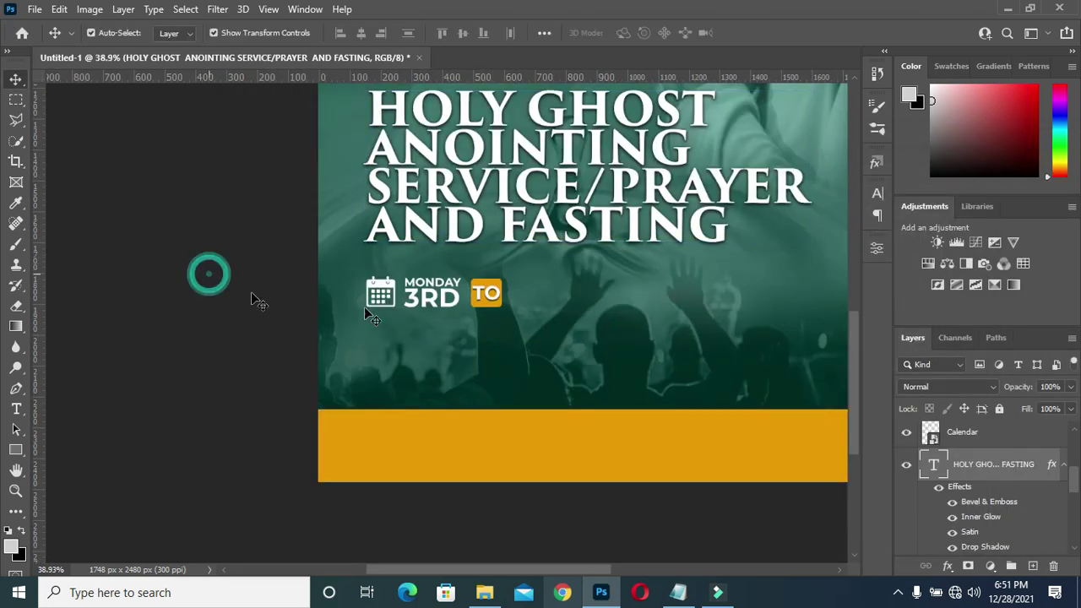
click(208, 274)
scroll(624, 268, up, 1)
Duplicate the MONDAY and 3RD texts and place the copies right of the TO badge.
scroll(938, 477, down, 2)
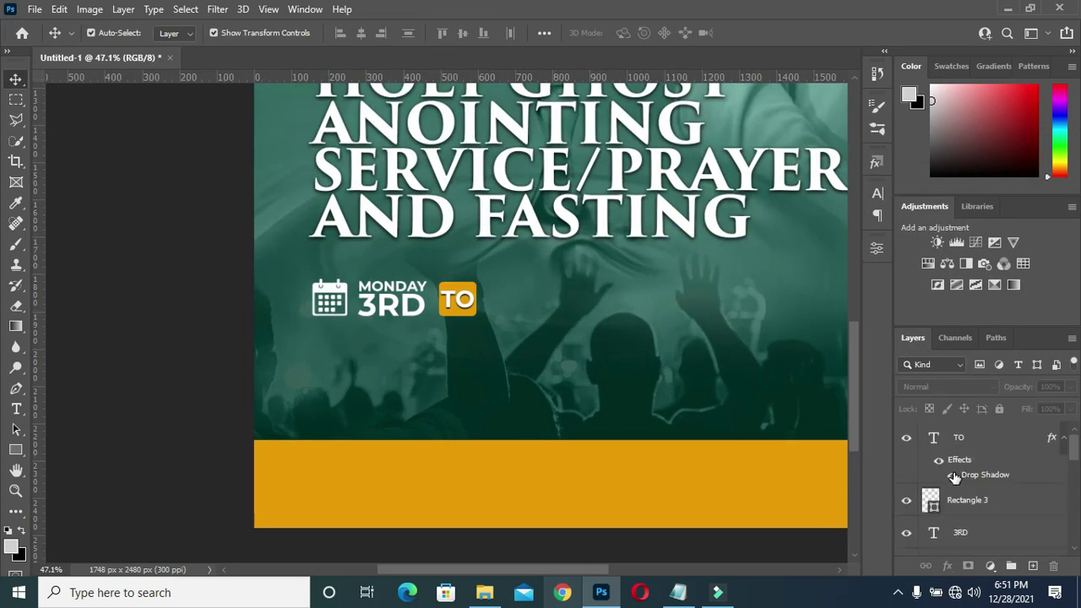
click(1063, 438)
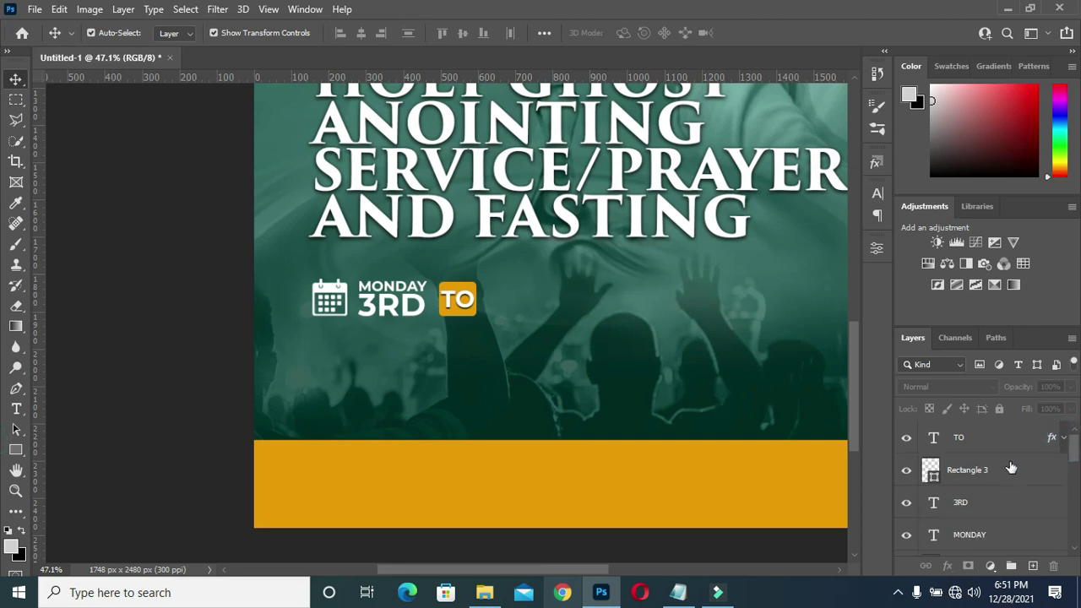
click(982, 535)
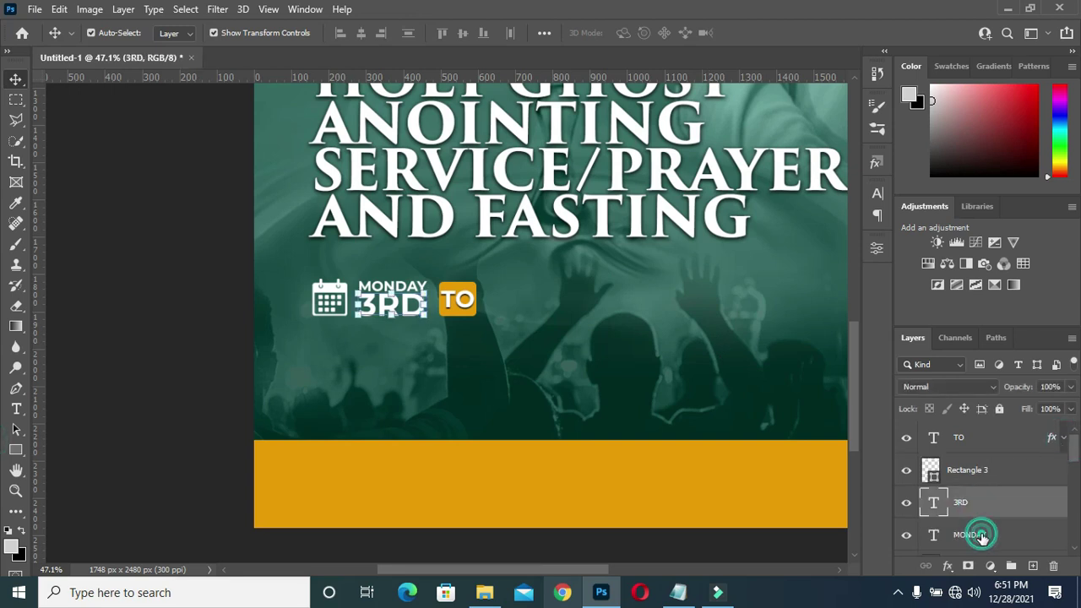
shift+click(987, 505)
key(ctrl+j)
drag(987, 504, 980, 428)
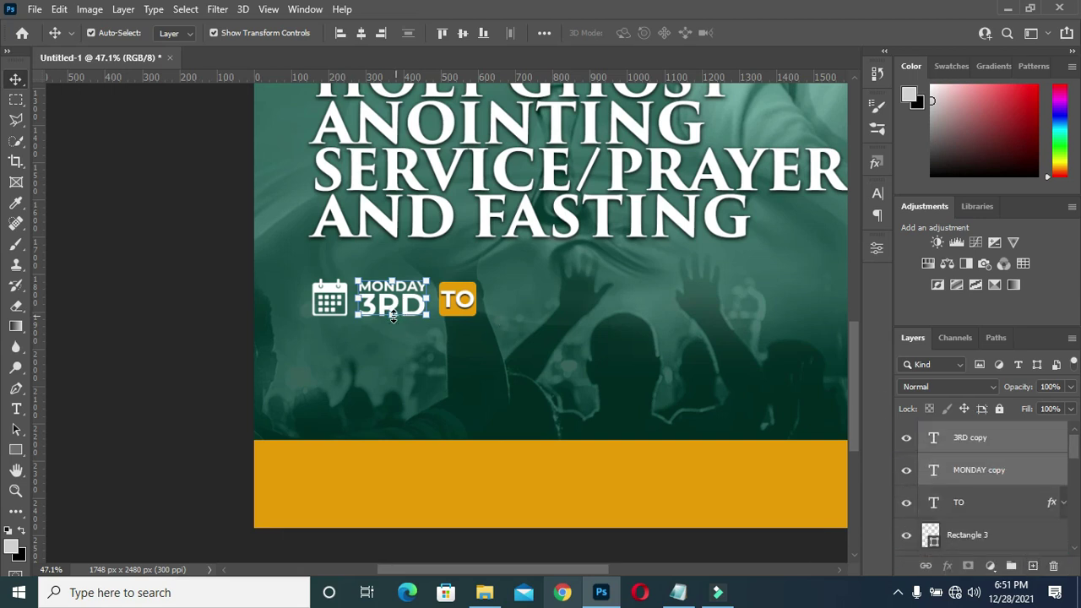
mouse_move(393, 315)
mouse_down()
mouse_move(533, 300)
mouse_move(524, 299)
mouse_up()
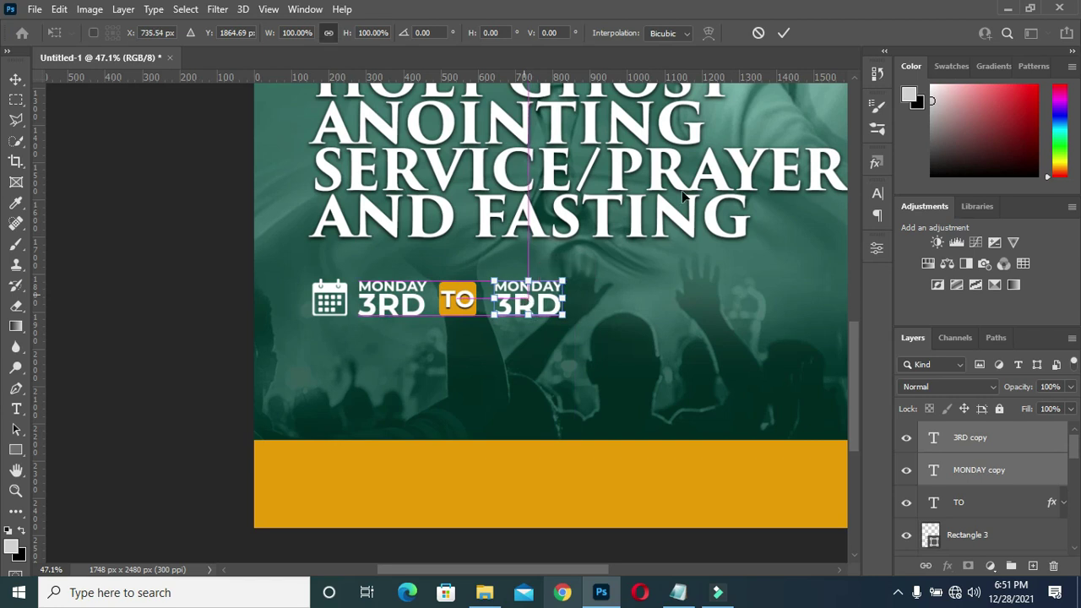
click(786, 34)
Edit the copied 3RD text so it reads 23RD.
scroll(532, 294, up, 2)
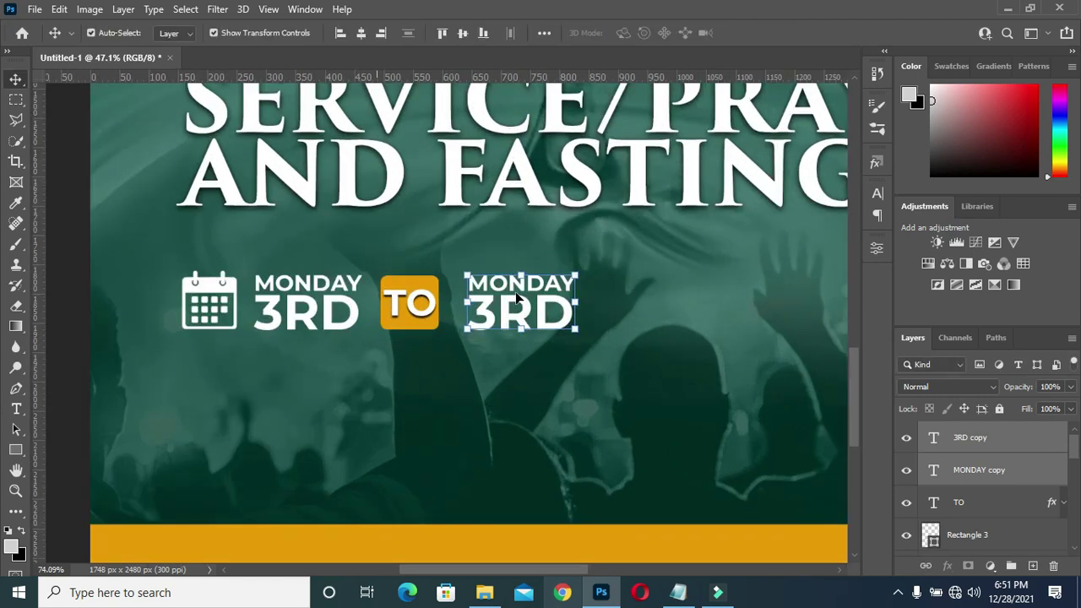
scroll(533, 294, up, 2)
click(374, 308)
click(454, 325)
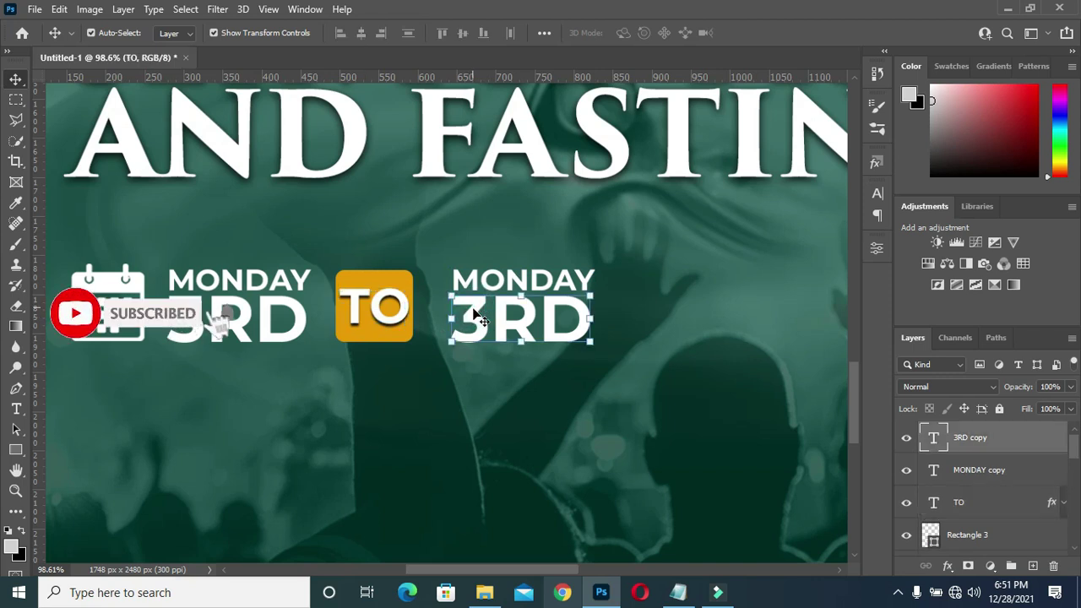
double_click(462, 316)
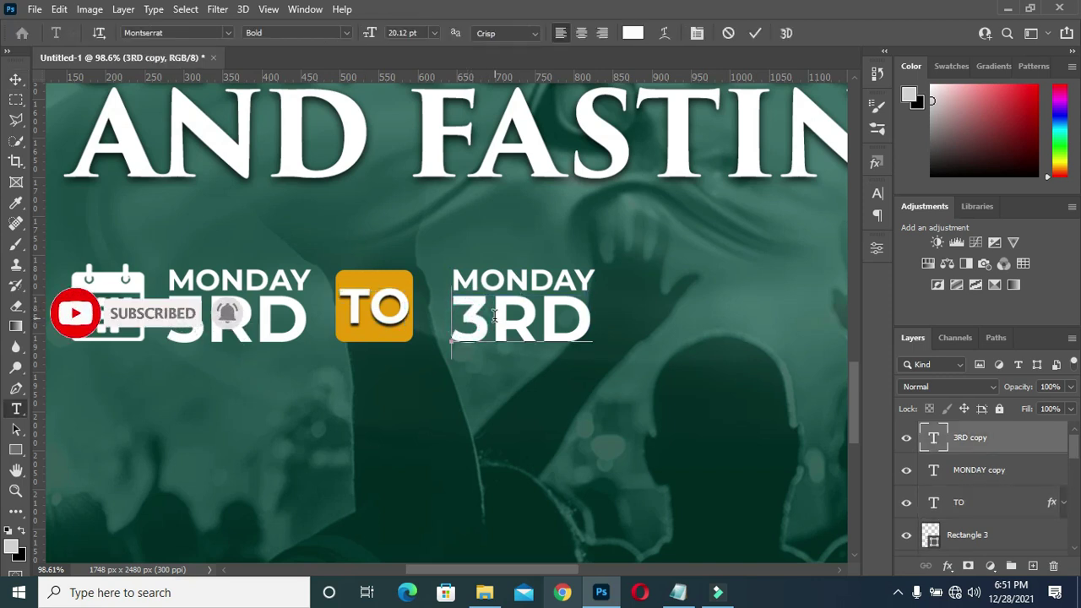
text(2)
click(757, 32)
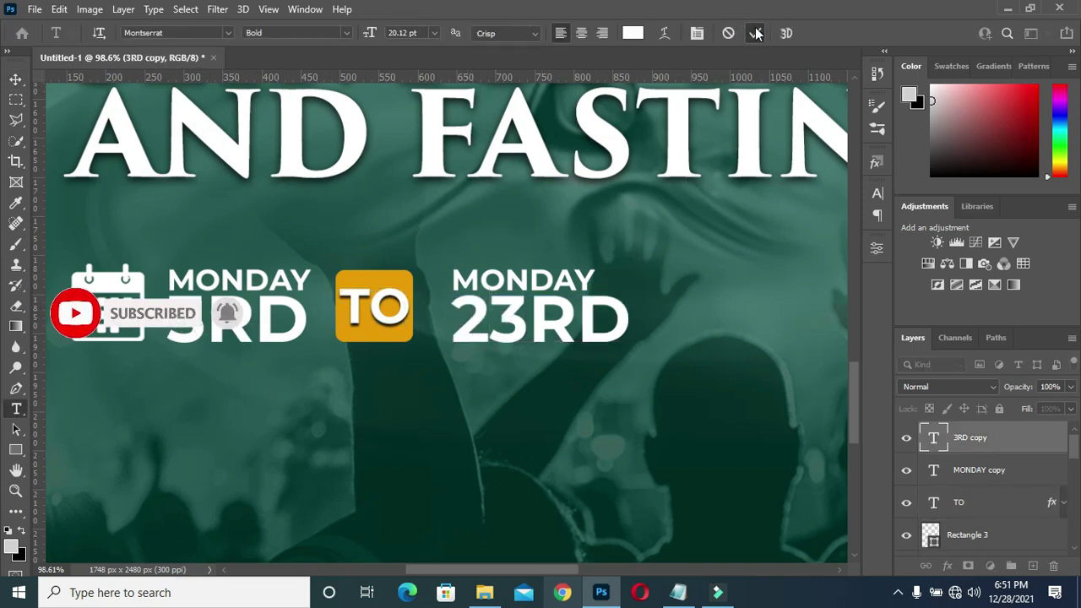
Resize the 23RD text to roughly match the MONDAY heading.
key(v)
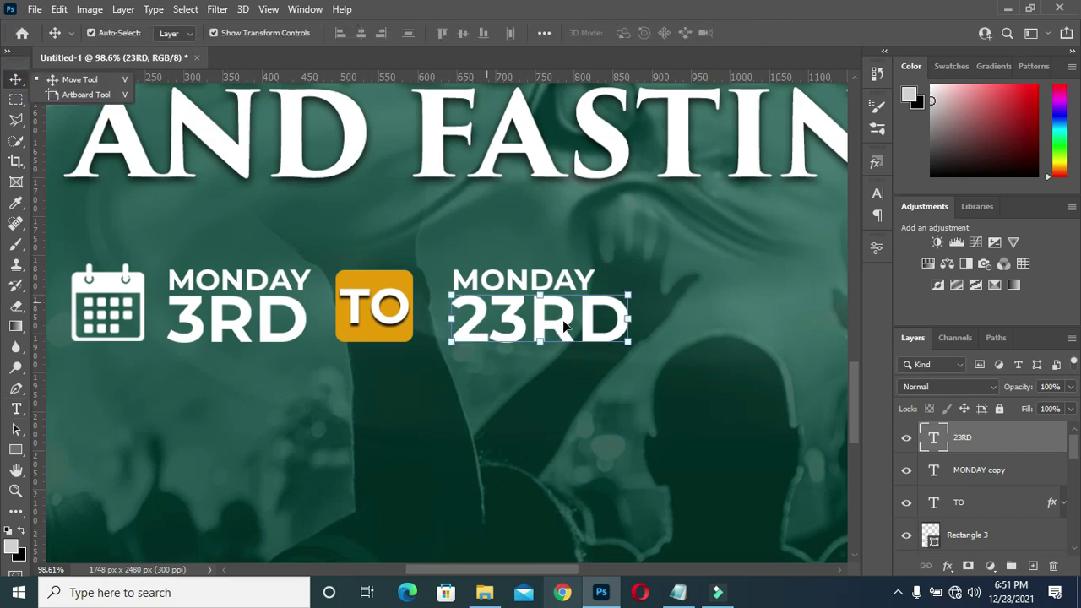
drag(630, 342, 592, 356)
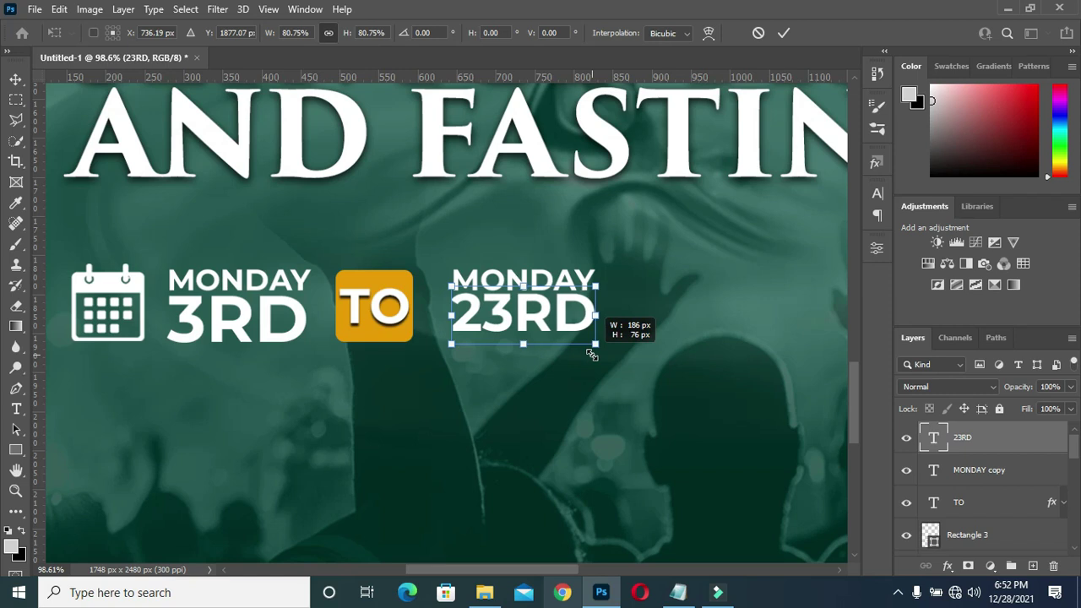
drag(594, 343, 595, 351)
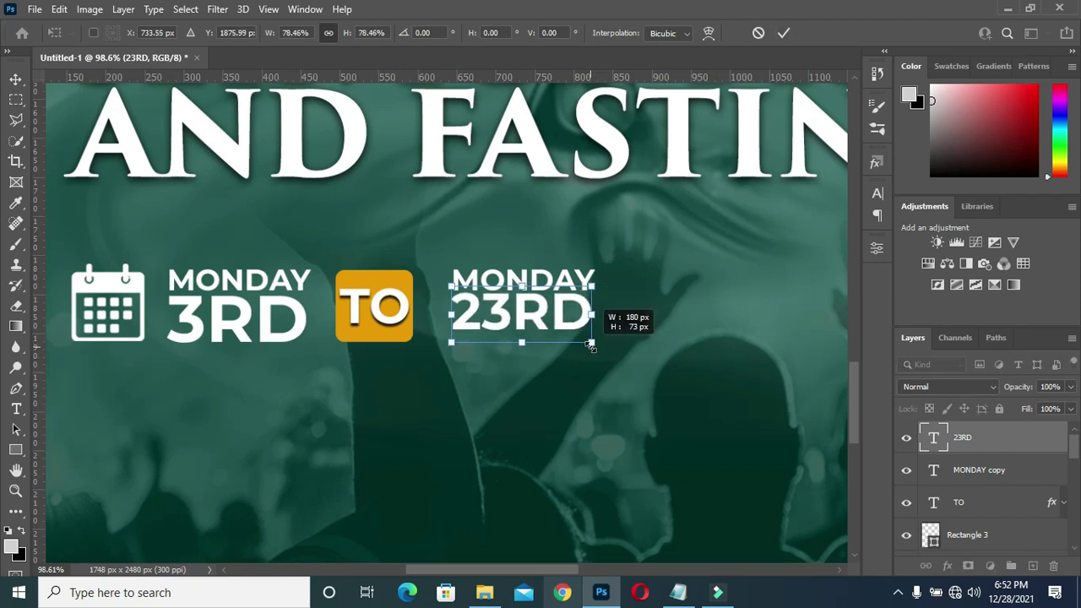
drag(595, 351, 595, 345)
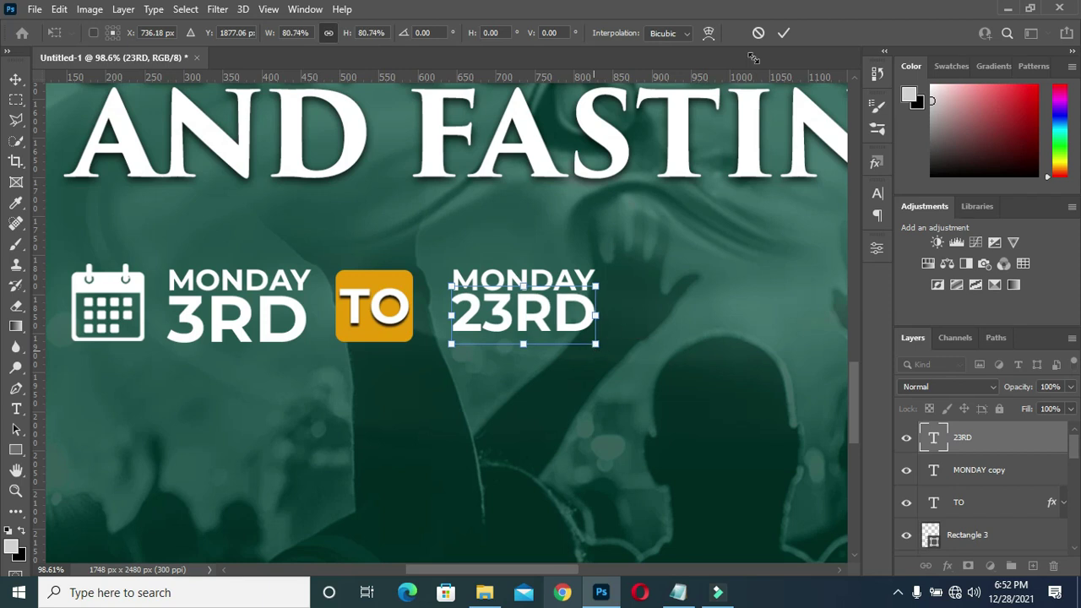
click(786, 33)
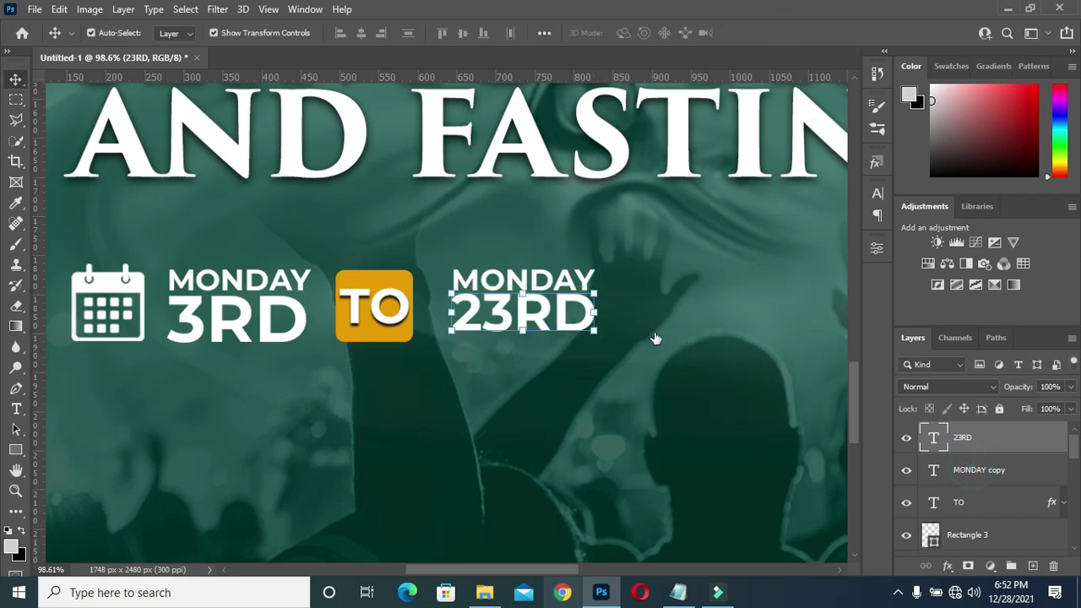
Scale MONDAY and 23RD together to about 114% to match the first date.
key(alt+shift+bracketleft)
key(ctrl+t)
mouse_move(597, 331)
mouse_down()
mouse_move(610, 353)
mouse_move(620, 346)
mouse_up()
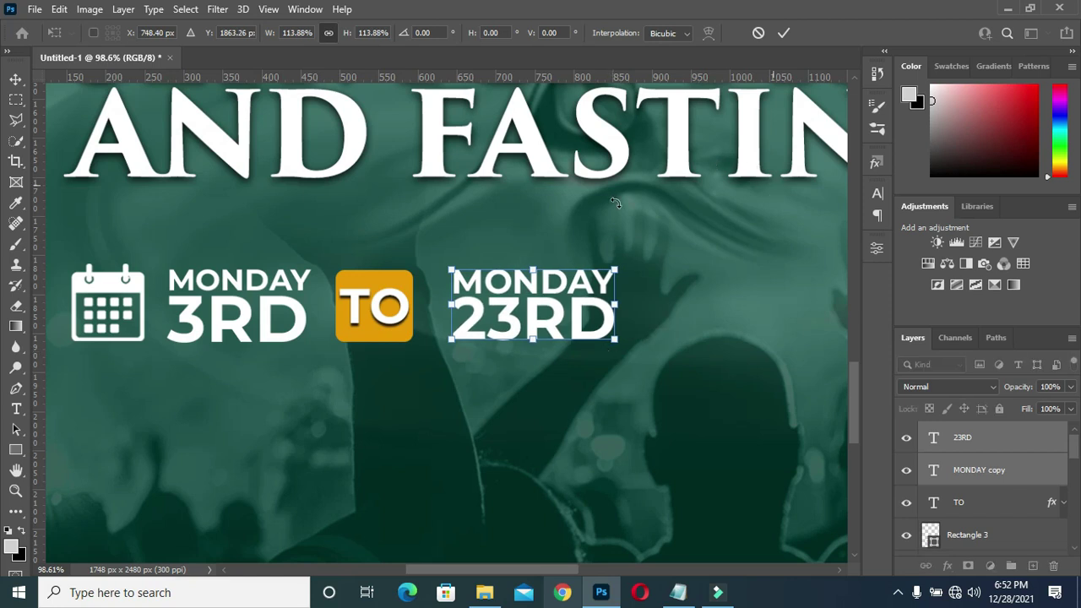
key(Return)
alt+scroll(538, 270, down, 3)
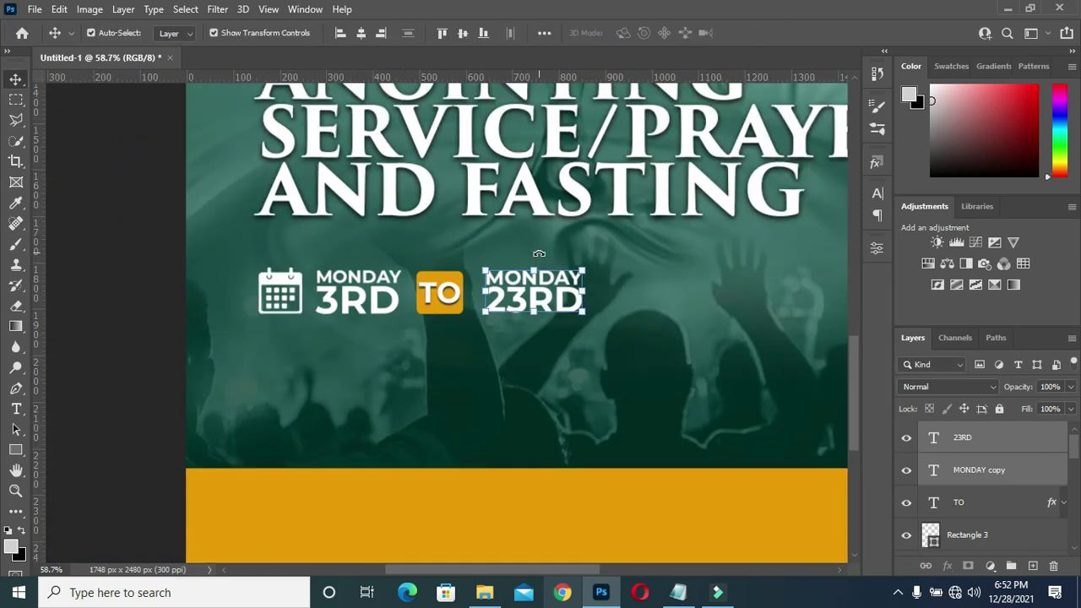
click(580, 311)
alt+scroll(357, 329, down, 1)
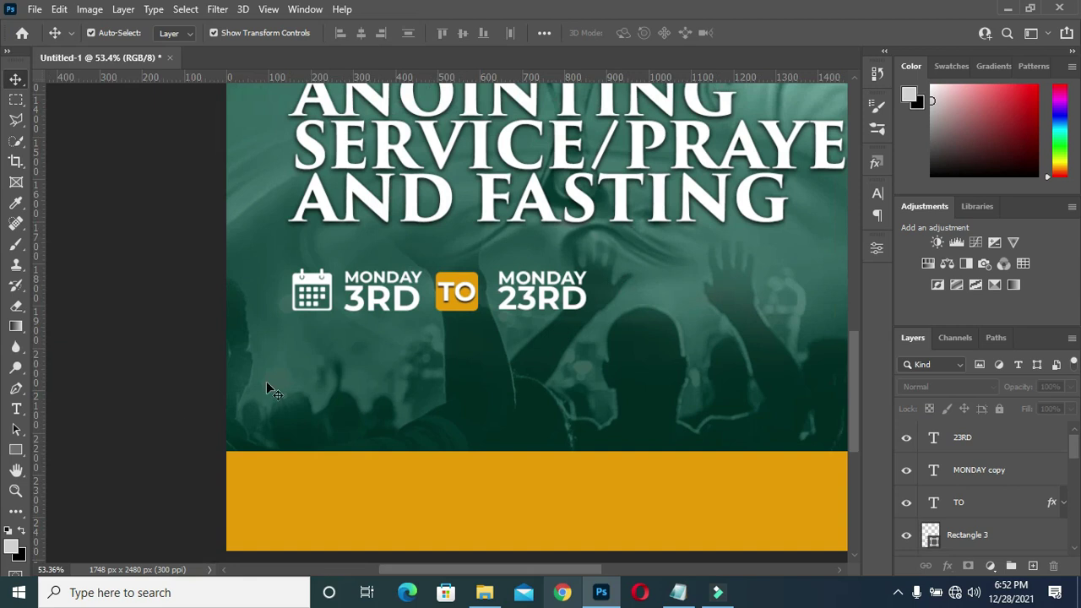
click(14, 449)
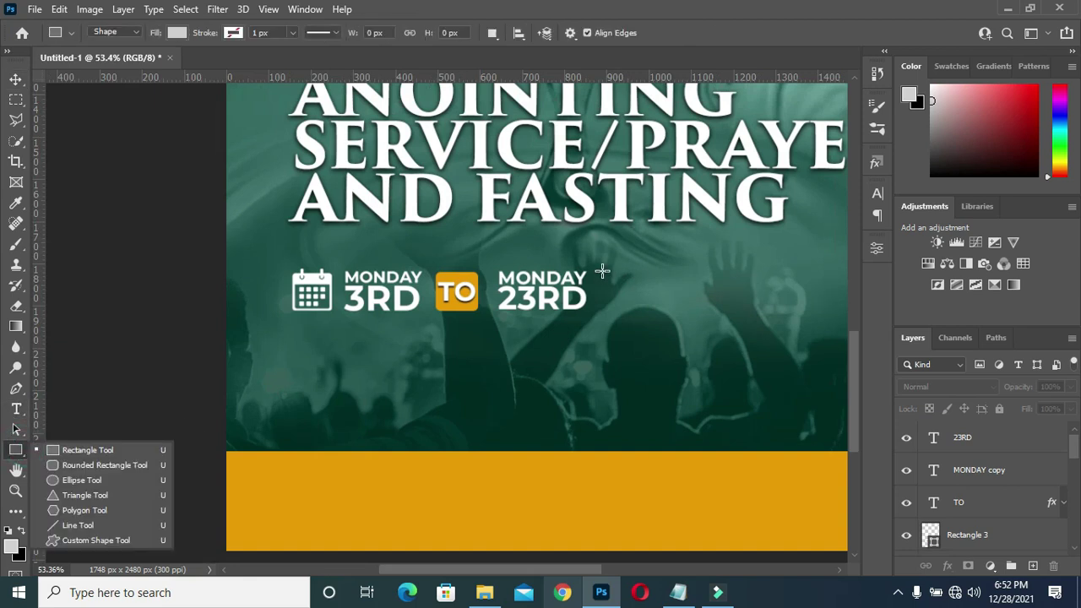
Draw a thin 8×88 px orange bar just right of 23RD and nudge it left.
drag(602, 271, 605, 309)
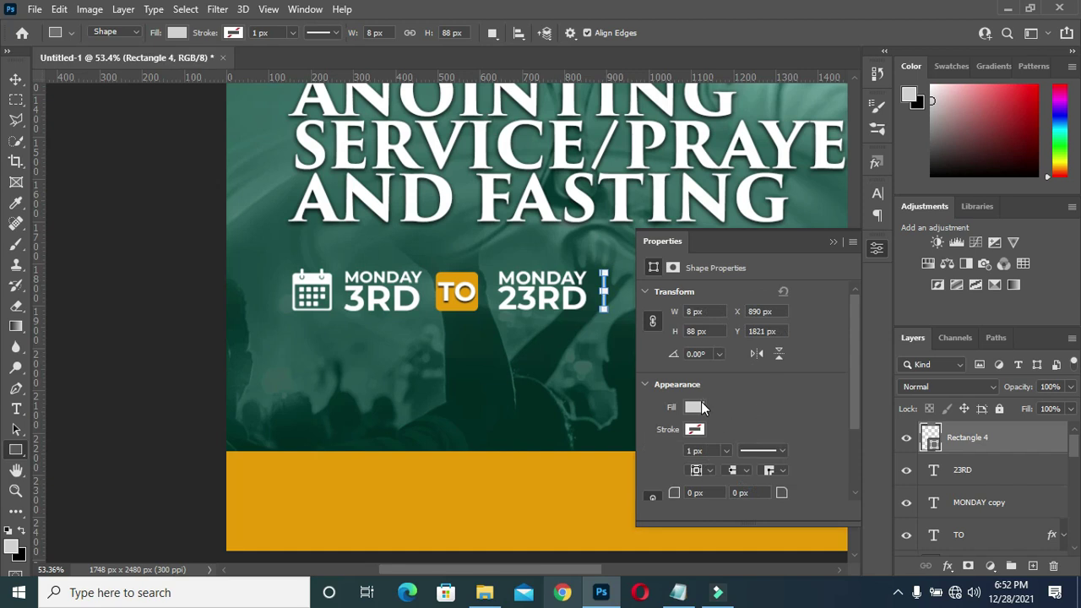
click(693, 407)
click(655, 390)
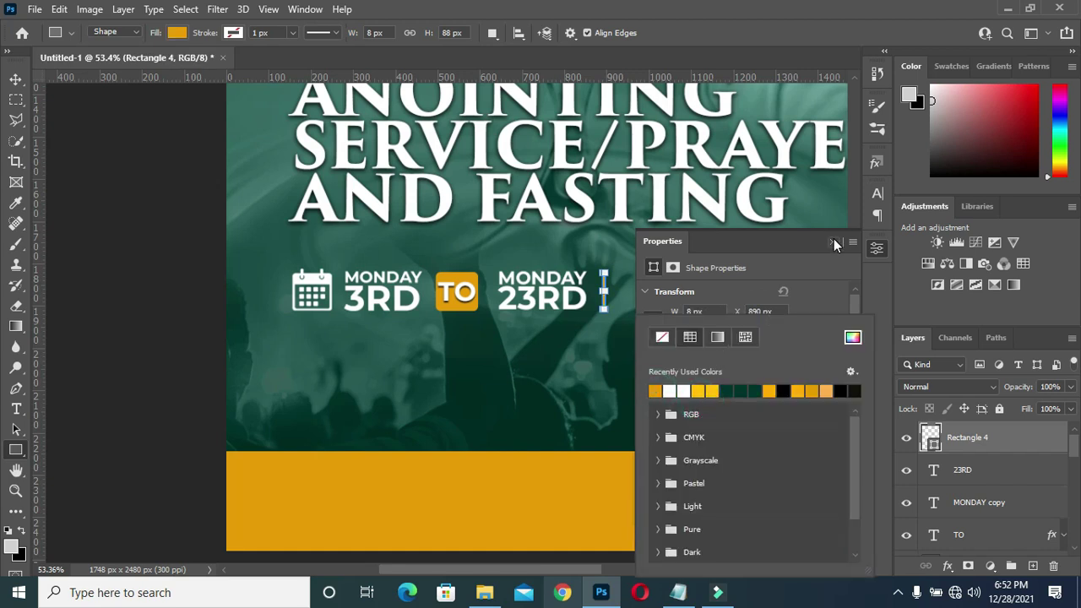
click(834, 243)
scroll(441, 238, up, 5)
click(15, 80)
key(Left)
key(Left)
key(Left)
key(Left)
key(Left)
Duplicate the MONDAY heading above 23RD as MONDAY copy 2 at the top of the stack.
click(527, 279)
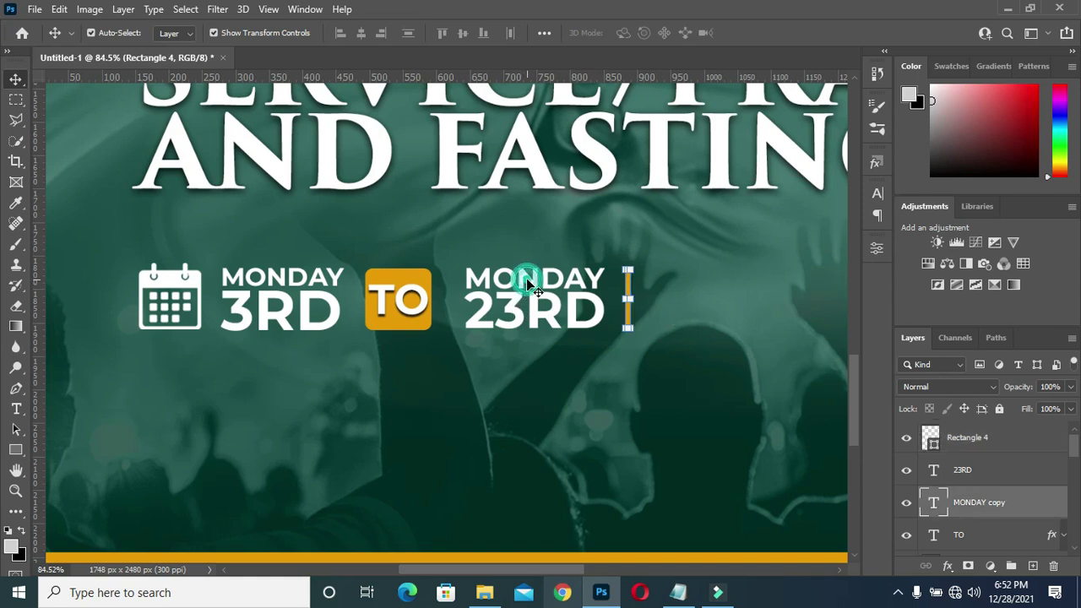
key(ctrl+j)
drag(1001, 502, 983, 445)
click(983, 470)
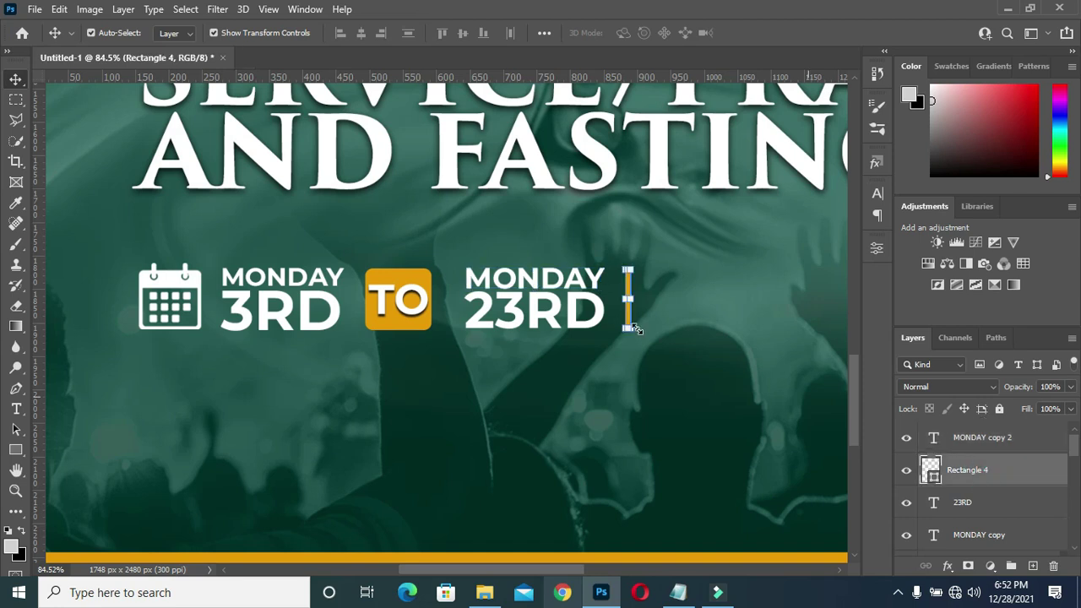
Place the MONDAY copy right of the orange bar and select the middle MONDAY word.
drag(550, 280, 723, 286)
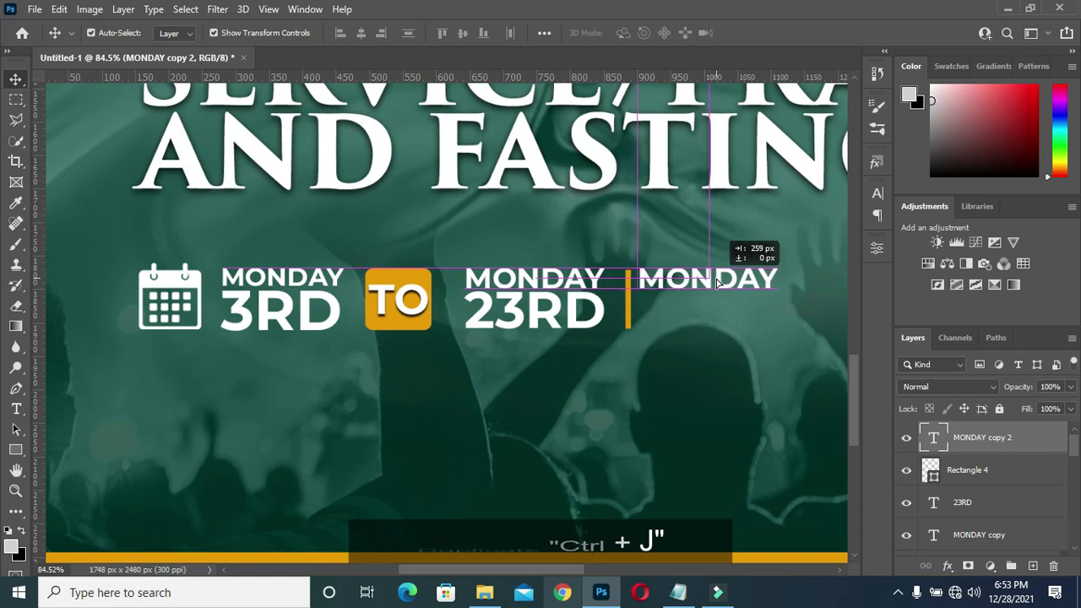
drag(724, 286, 722, 284)
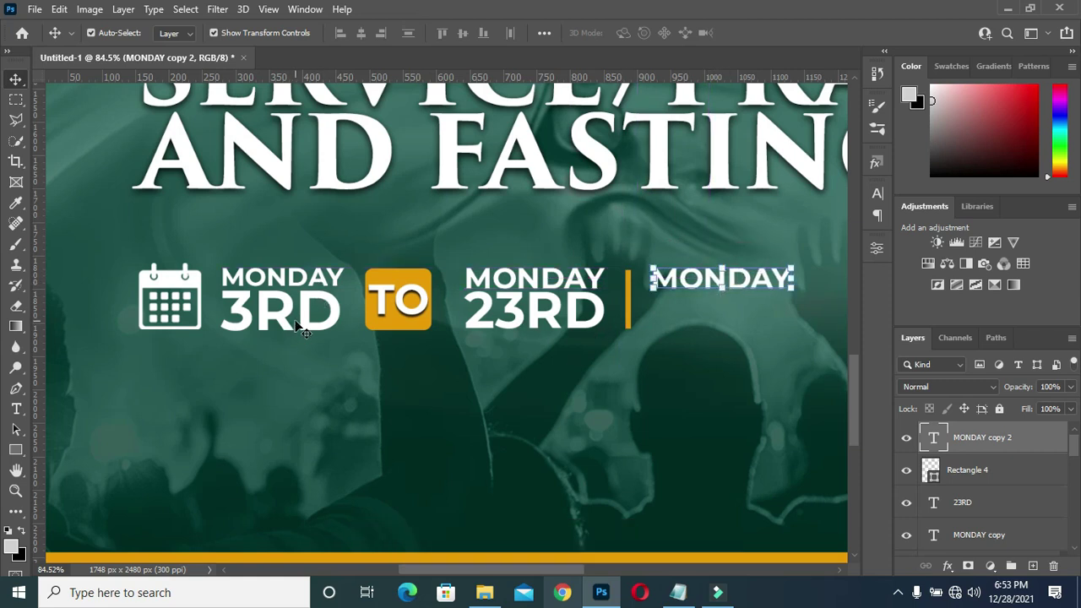
click(536, 284)
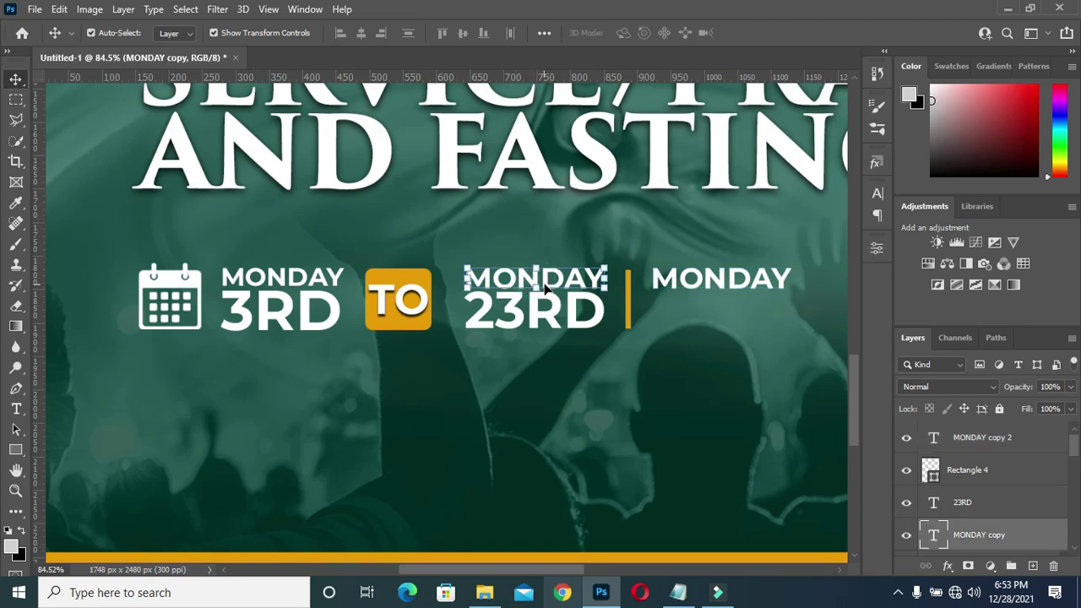
double_click(540, 279)
drag(541, 279, 591, 291)
double_click(591, 292)
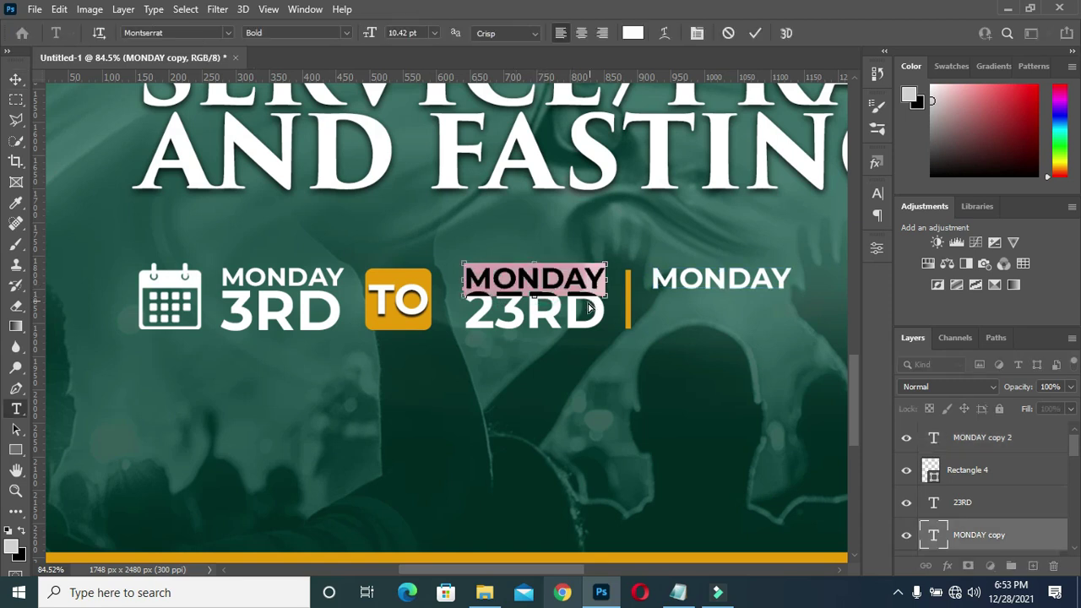
Replace the middle MONDAY with SUNDAY copied from the Notepad notes.
click(678, 587)
key(ctrl+c)
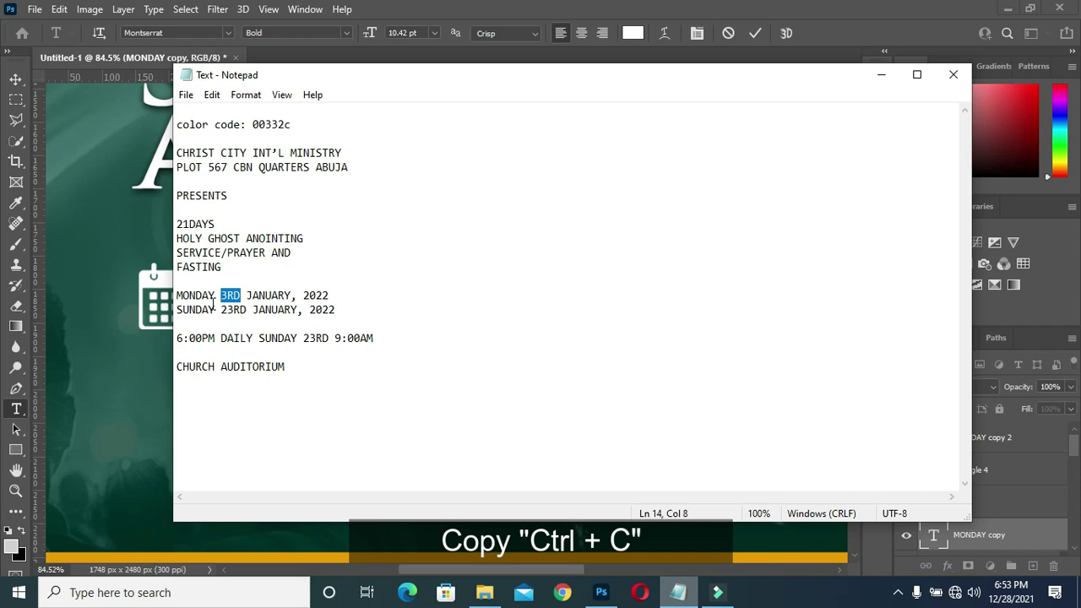
double_click(202, 310)
key(ctrl+c)
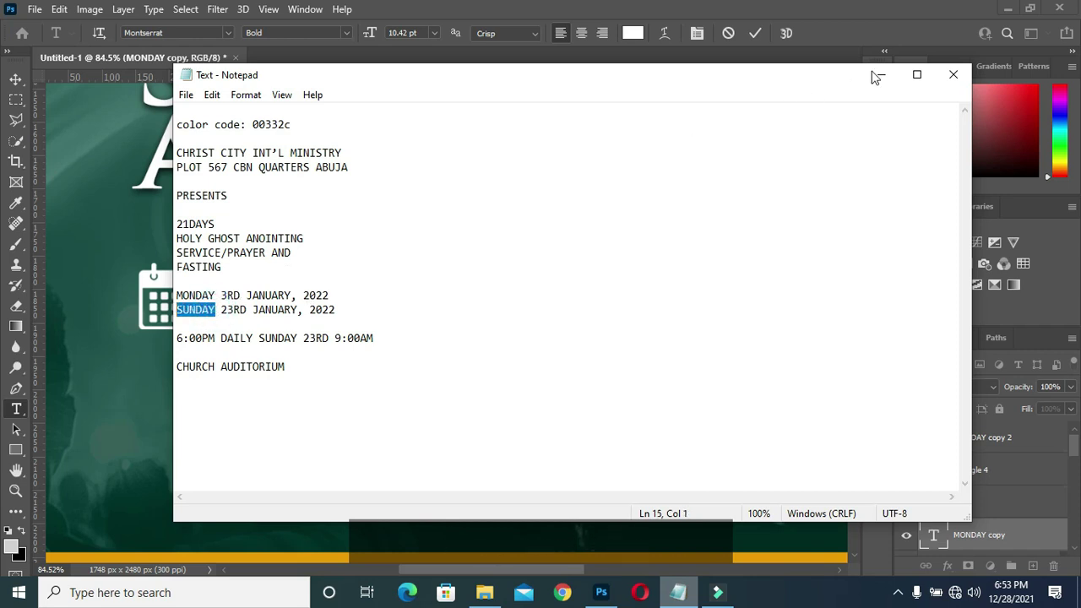
click(881, 74)
key(ctrl+v)
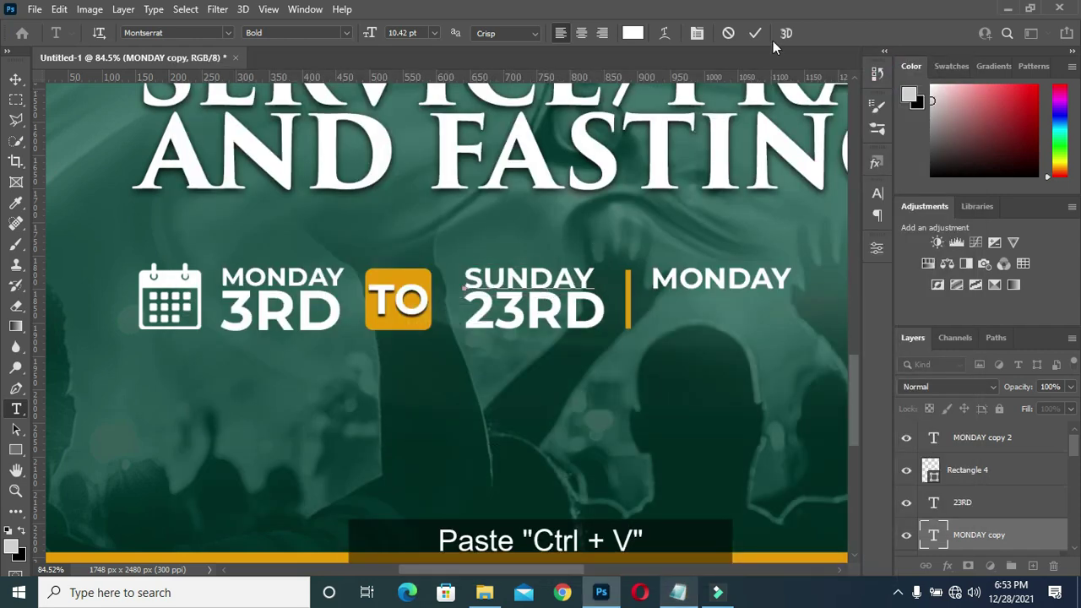
click(18, 79)
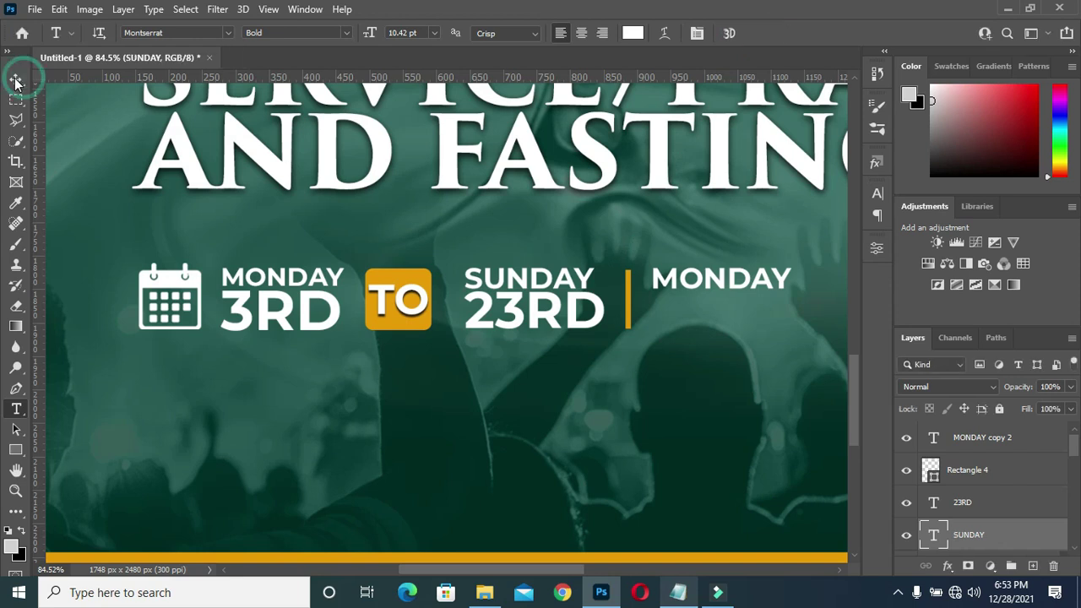
Enlarge SUNDAY to about 105% and scale 23RD to match its width.
scroll(499, 288, up, 2)
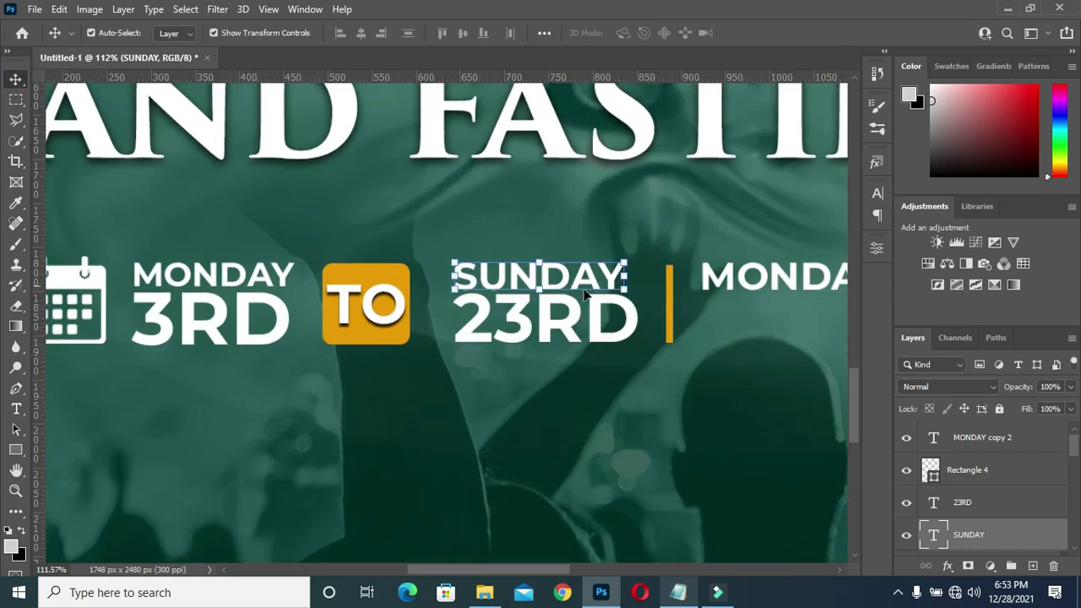
drag(623, 289, 627, 301)
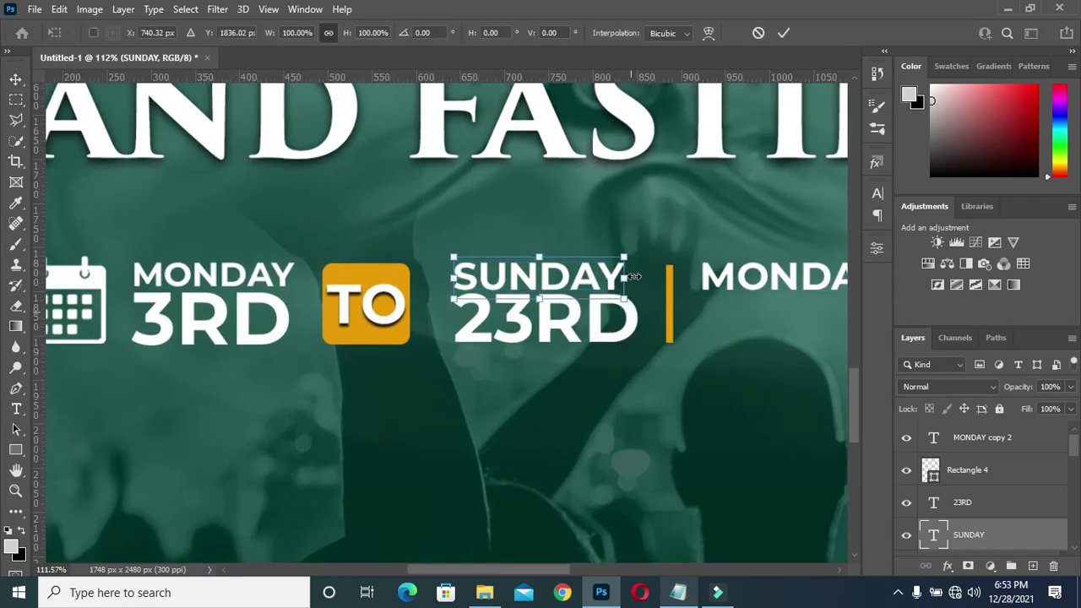
drag(623, 297, 631, 299)
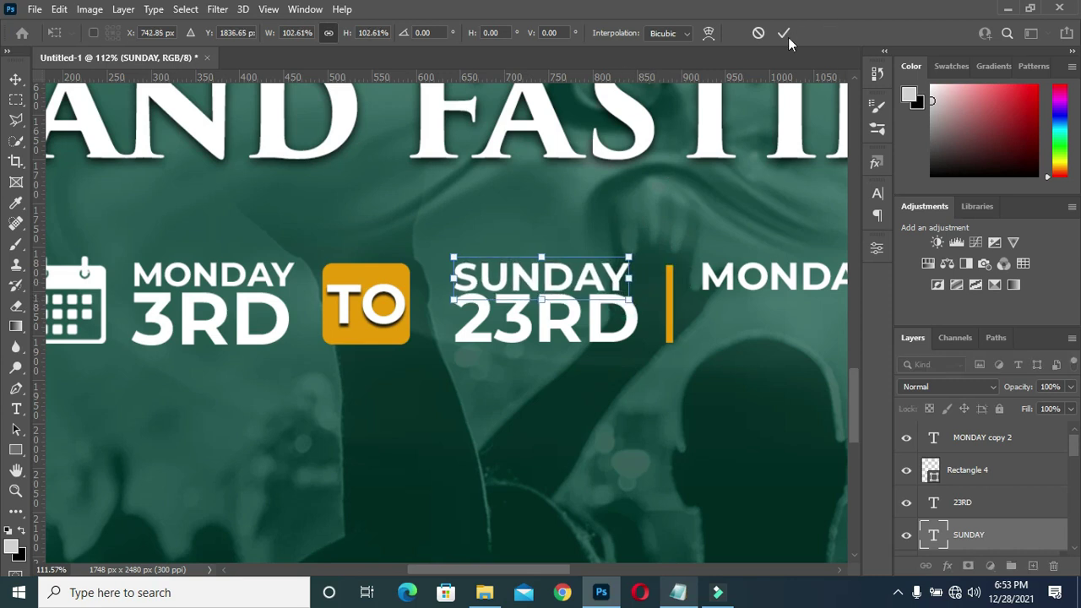
click(635, 331)
key(ctrl+t)
drag(640, 358, 630, 355)
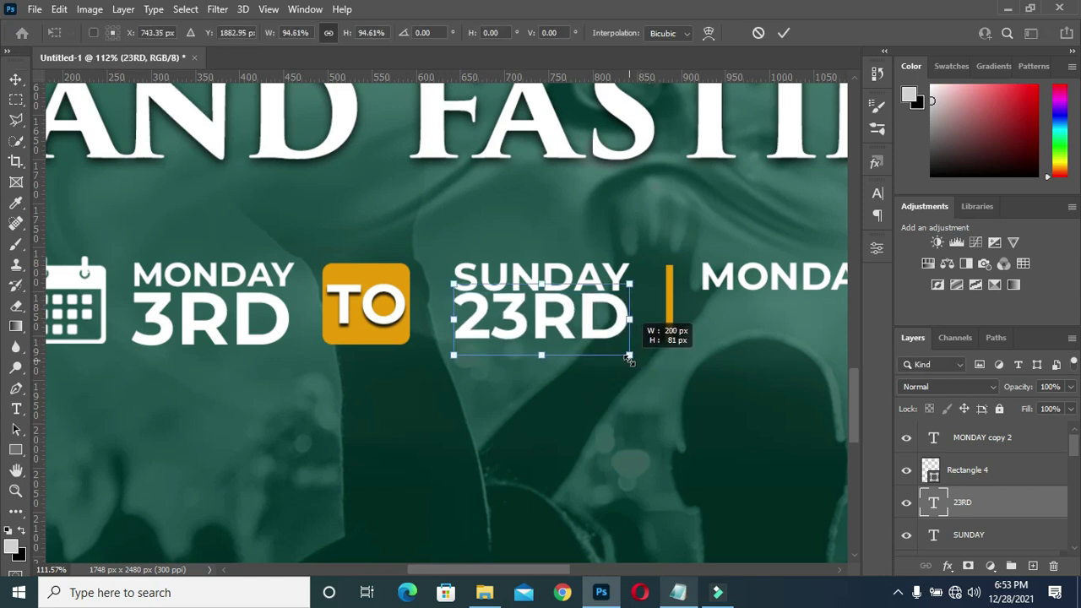
click(782, 33)
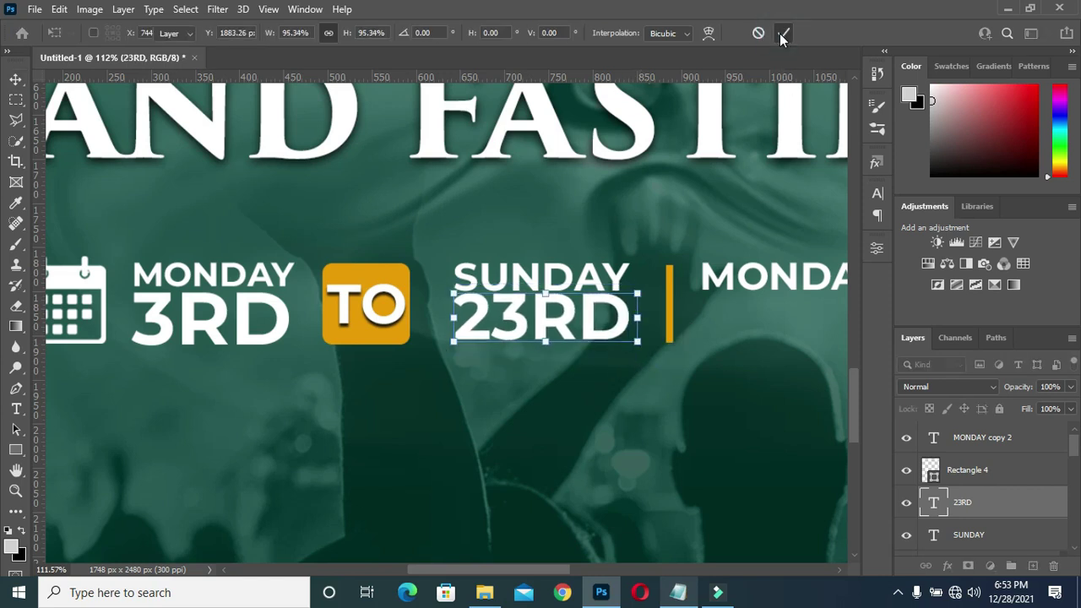
scroll(542, 349, down, 4)
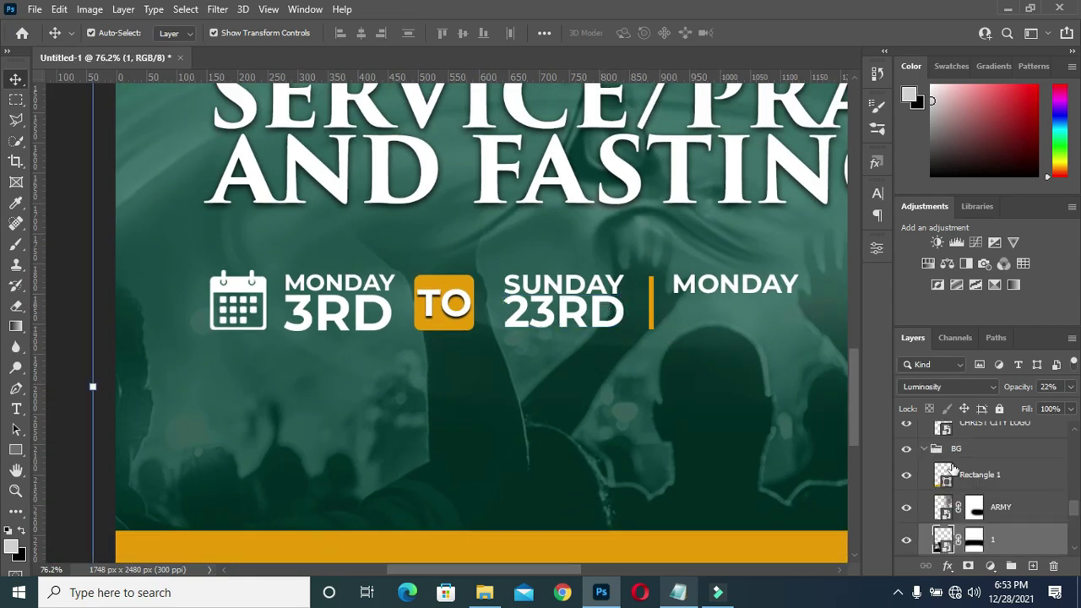
Lift the bar out of the BG group and nudge it with MONDAY copy 2, SUNDAY and 23RD left.
click(979, 475)
key(ctrl+bracketright)
key(ctrl+bracketright)
key(ctrl+bracketright)
key(ctrl+bracketright)
click(982, 437)
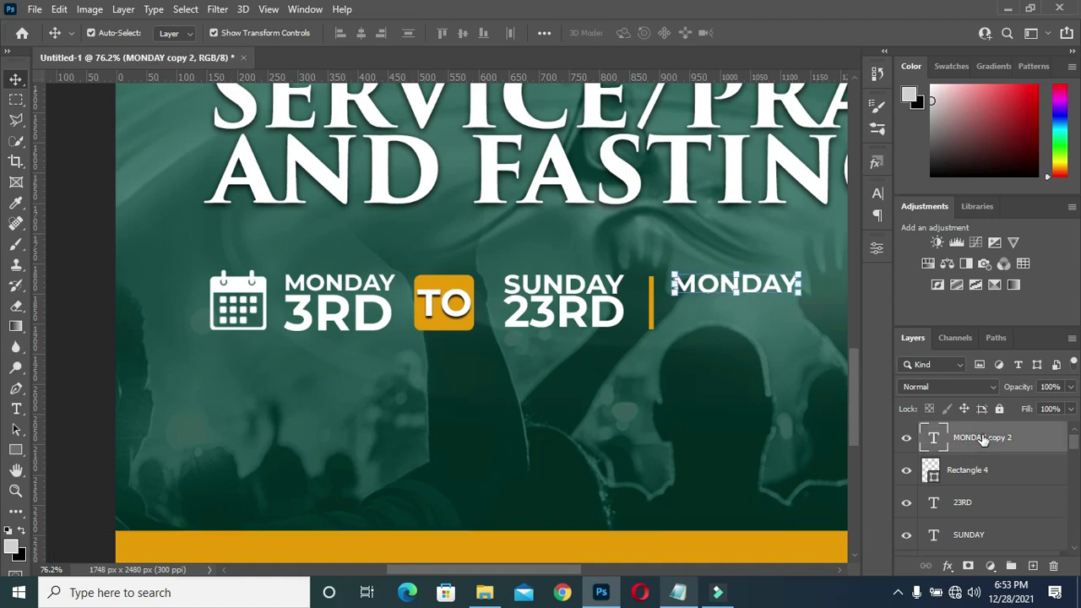
ctrl+click(976, 474)
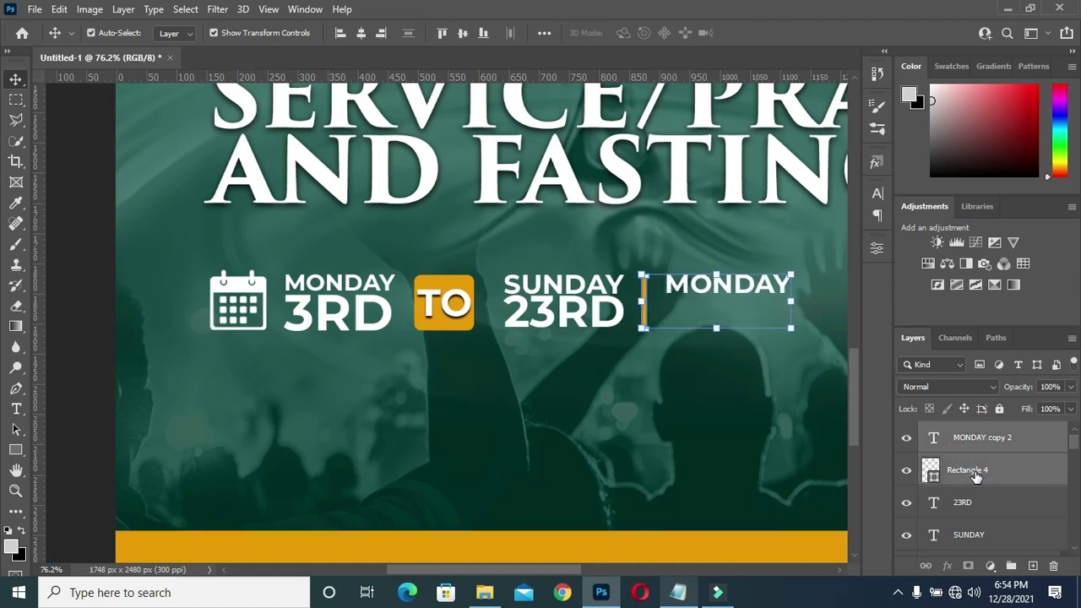
scroll(999, 517, down, 1)
scroll(996, 512, down, 1)
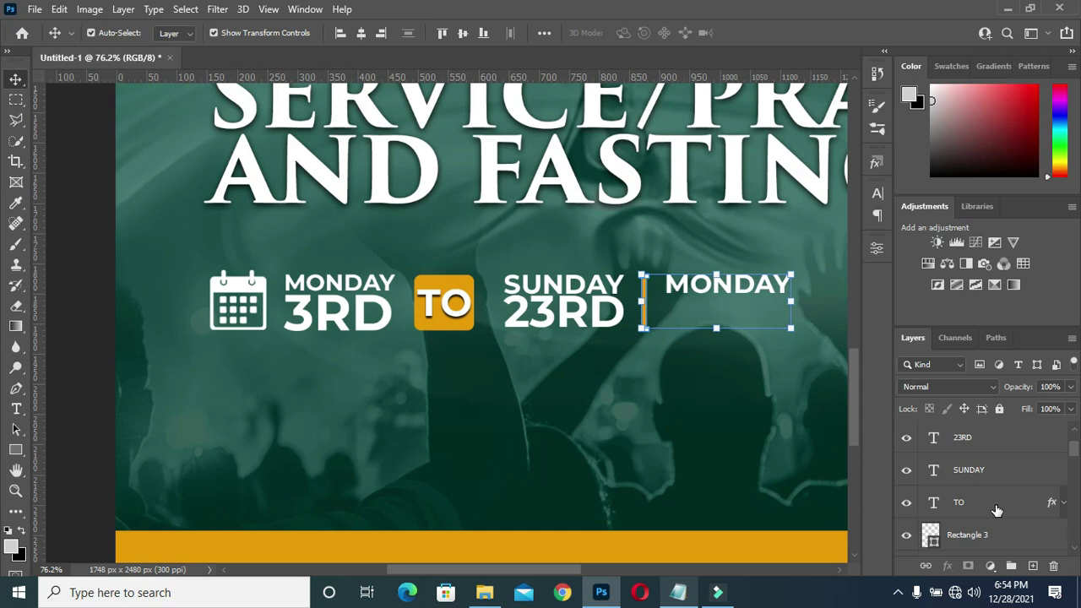
scroll(978, 454, up, 1)
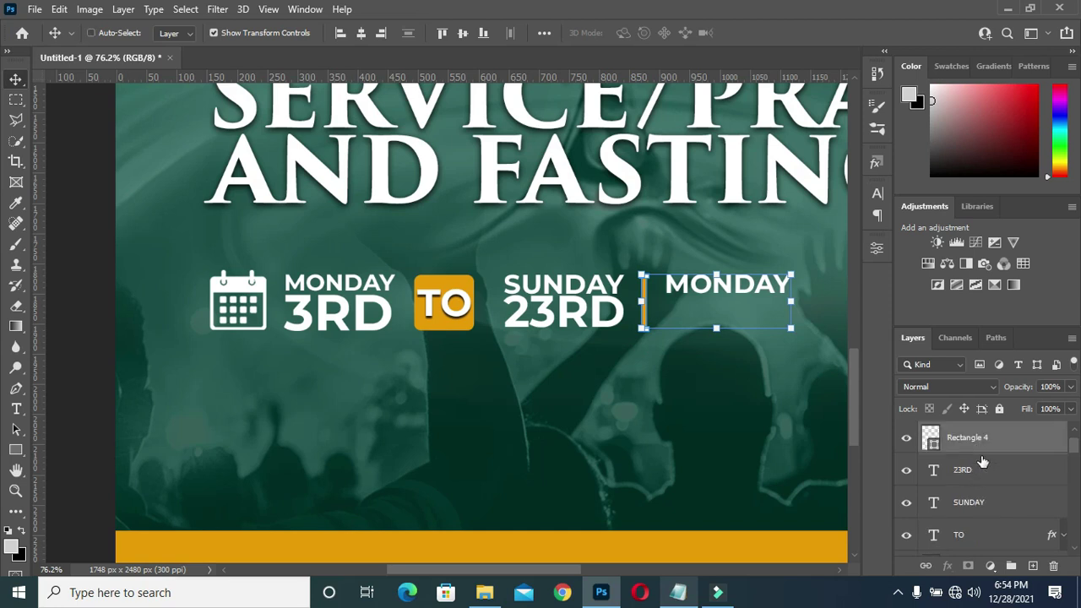
shift+click(982, 502)
key(Left)
key(Left)
key(Left)
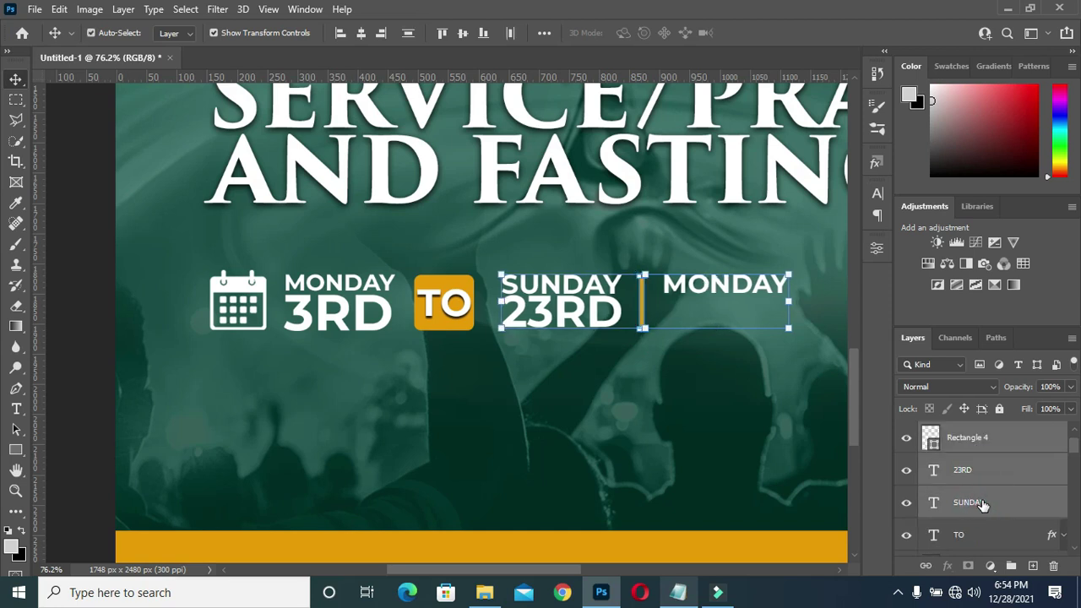
key(Left)
key(Left)
key(Left)
Deselect all layers and bring up the flyer text notes.
scroll(982, 504, up, 1)
scroll(819, 508, down, 1)
click(161, 381)
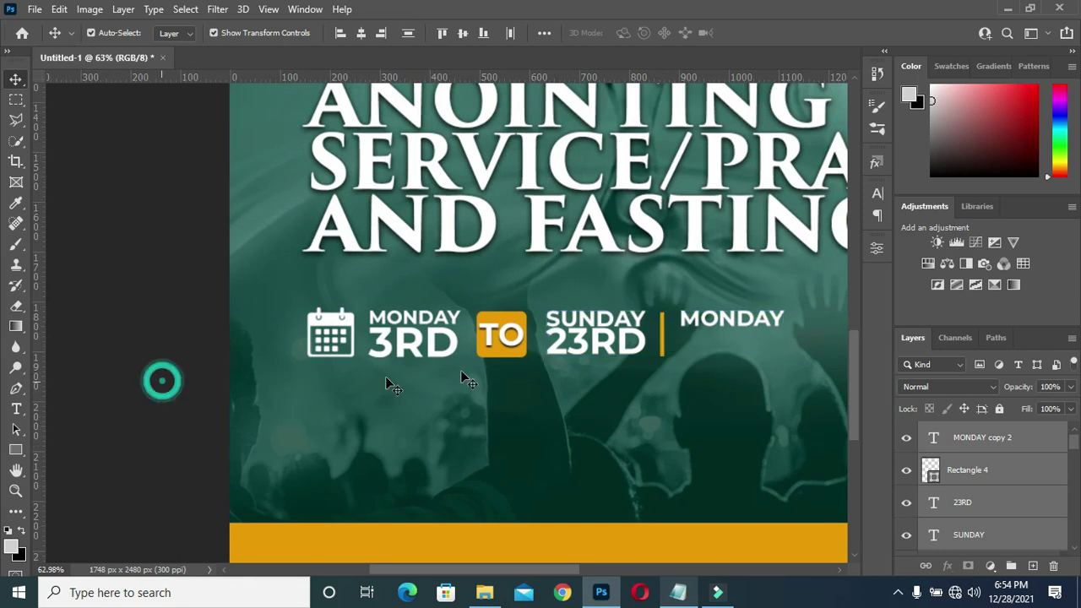
scroll(762, 316, up, 1)
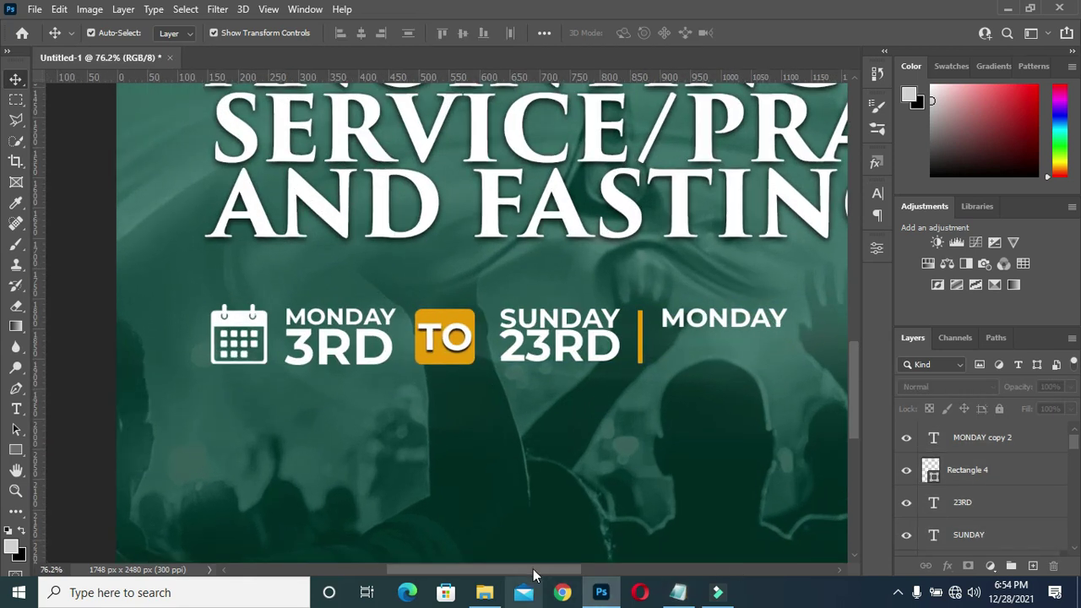
drag(533, 569, 562, 569)
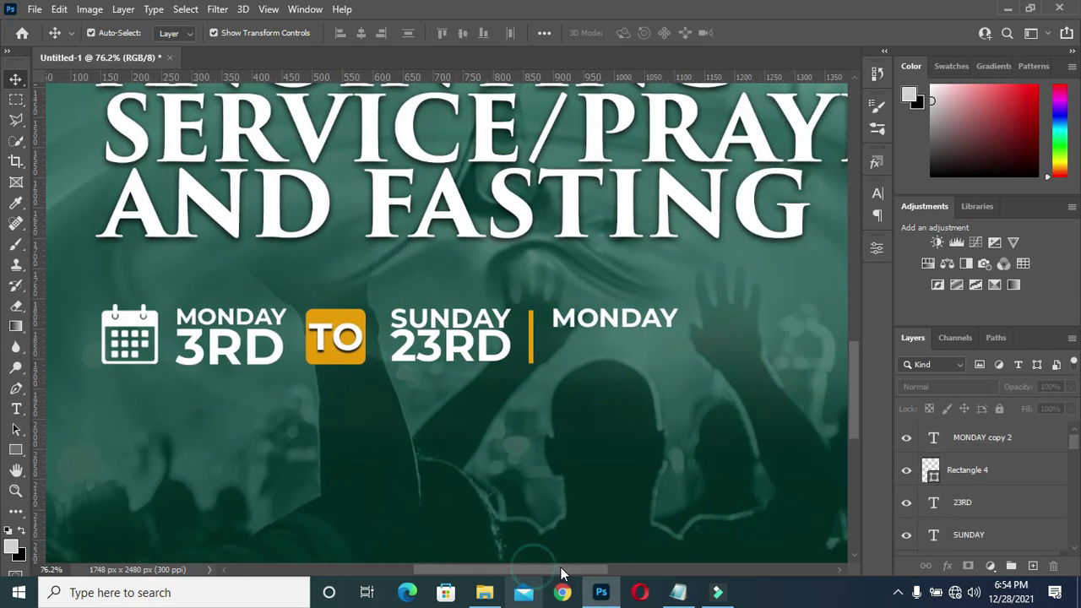
click(680, 591)
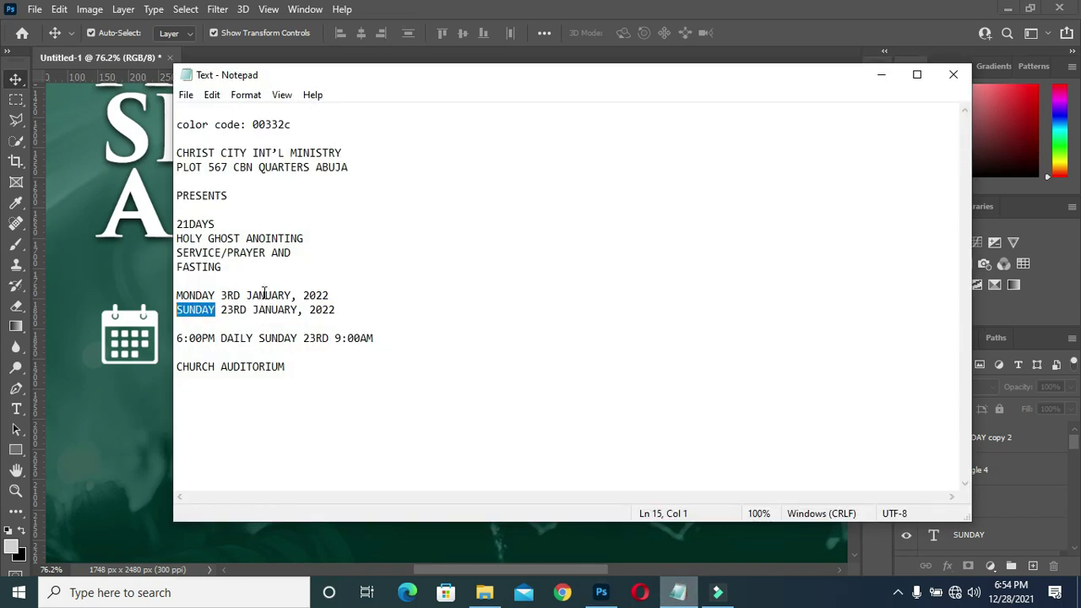
Replace the copied MONDAY text with JANUARY copied from the notes.
drag(252, 309, 297, 309)
key(ctrl+c)
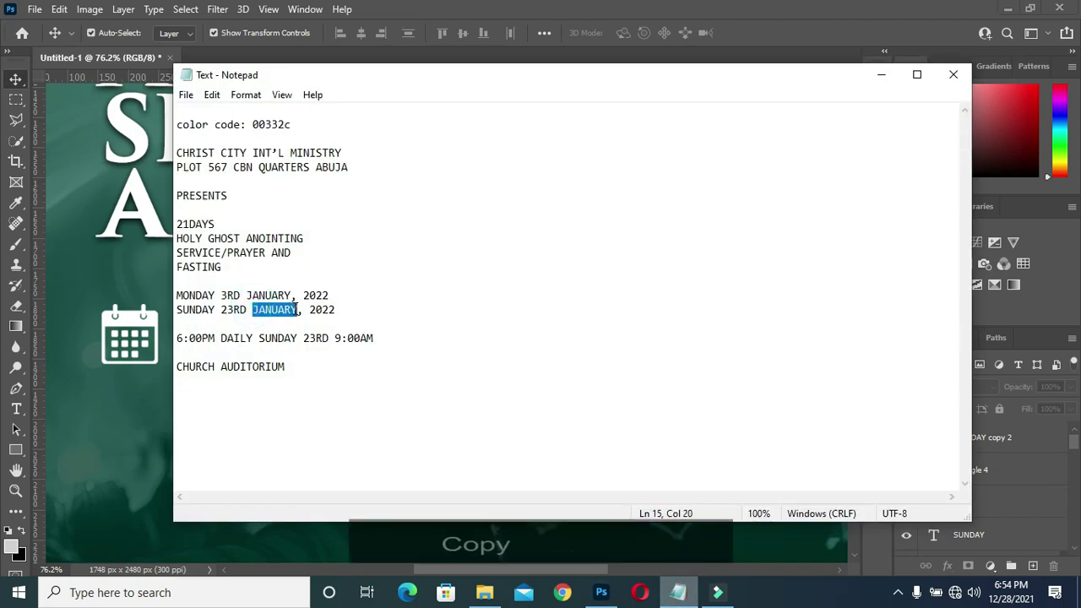
click(879, 76)
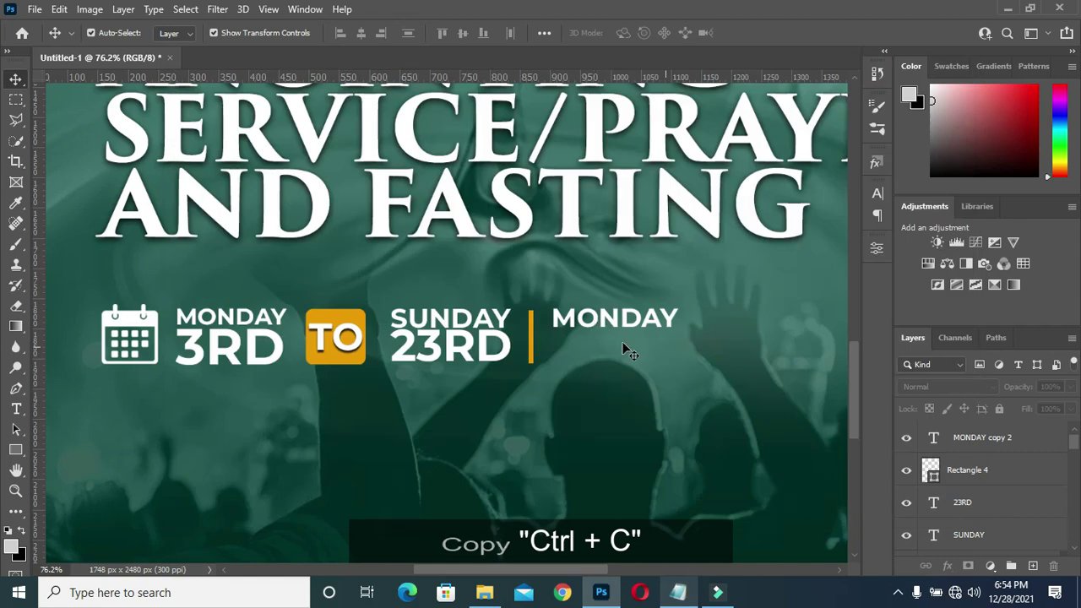
double_click(629, 321)
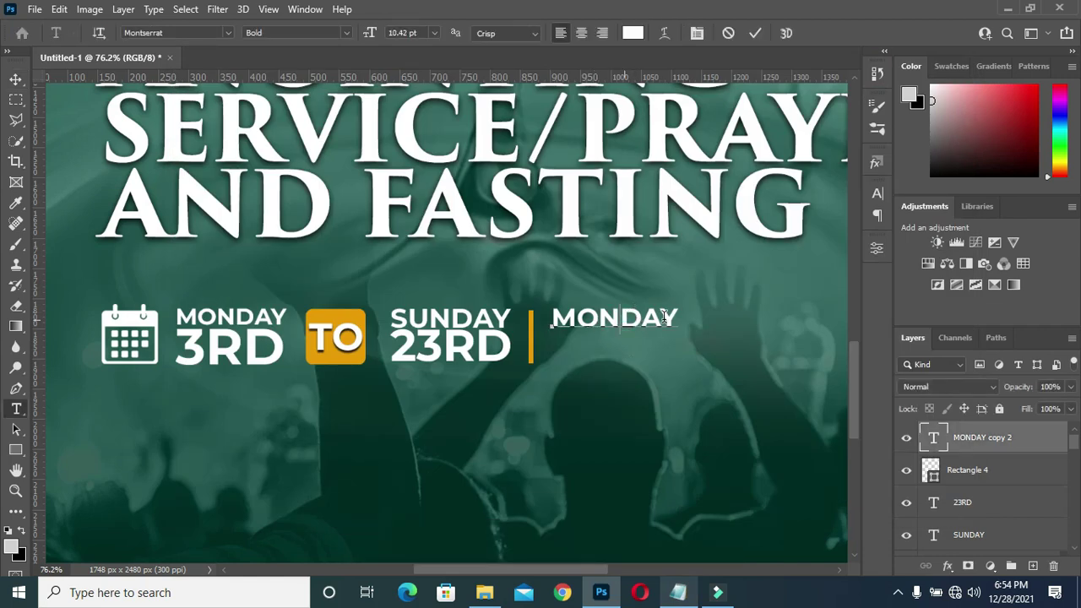
double_click(652, 317)
key(ctrl+v)
key(ctrl+v)
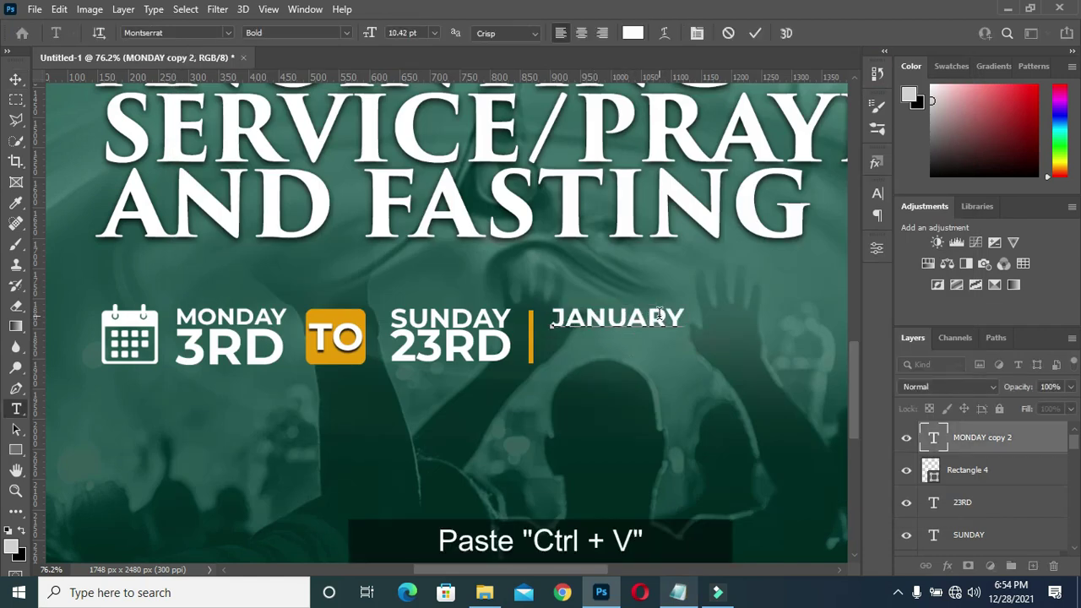
click(755, 33)
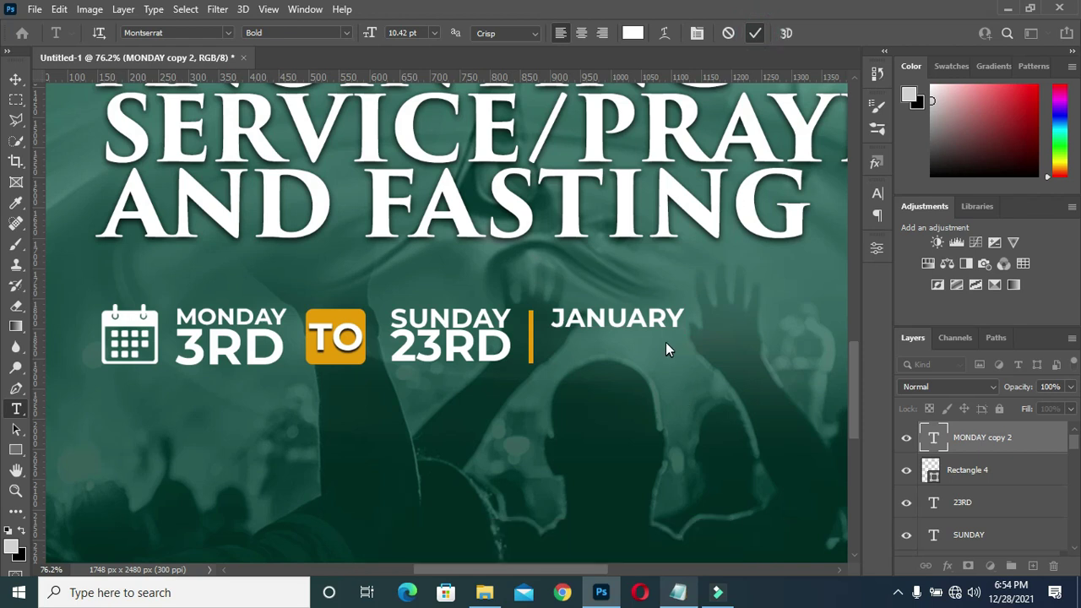
key(ctrl+Return)
Duplicate the 23RD layer and place the copy aligned under JANUARY.
click(15, 81)
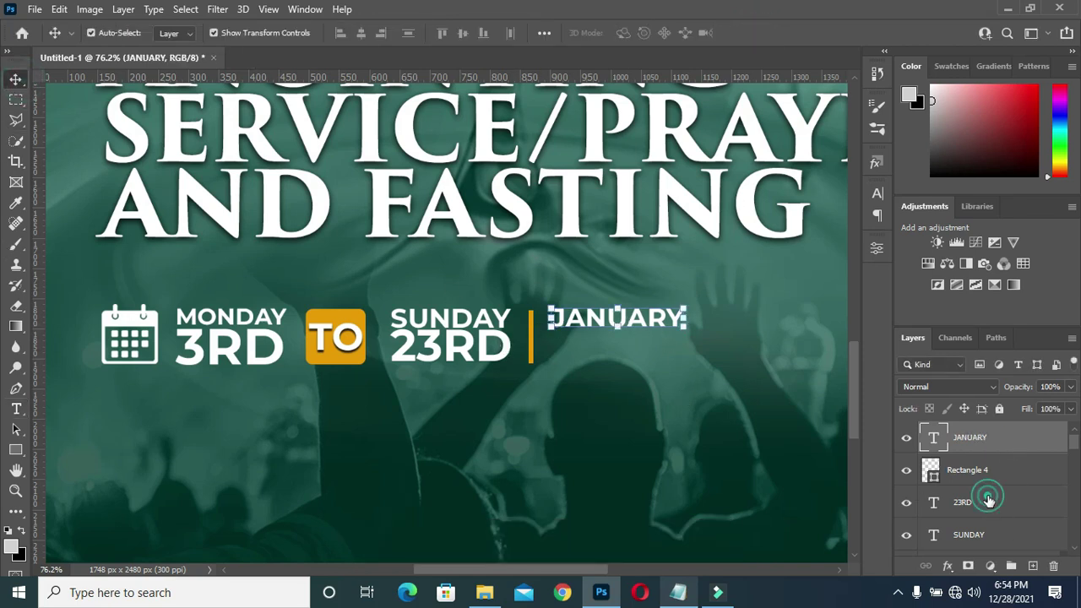
drag(1009, 502, 1032, 565)
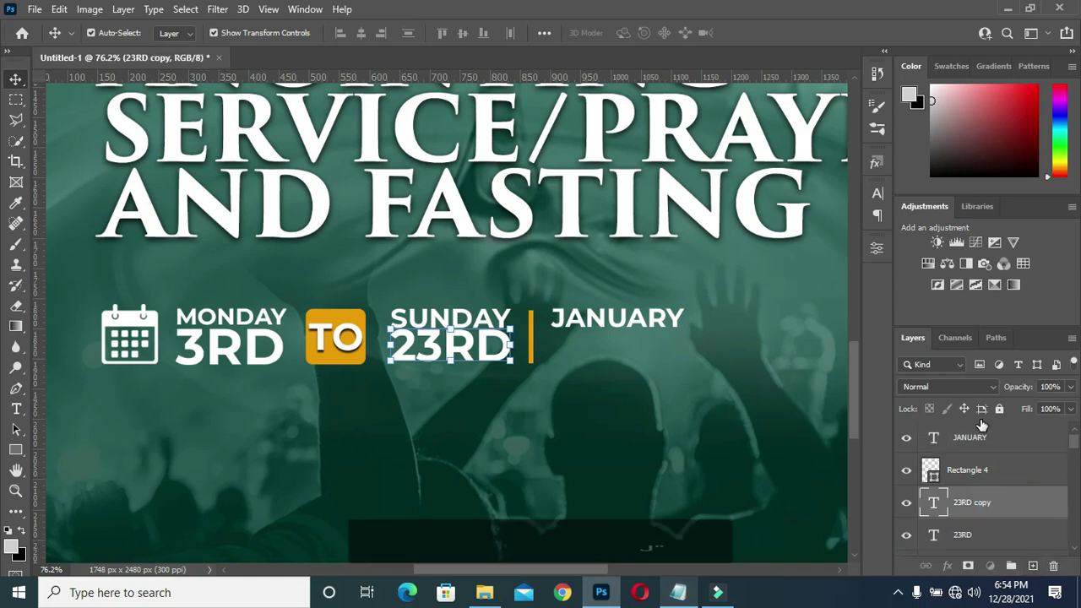
drag(982, 428, 984, 427)
drag(454, 361, 608, 354)
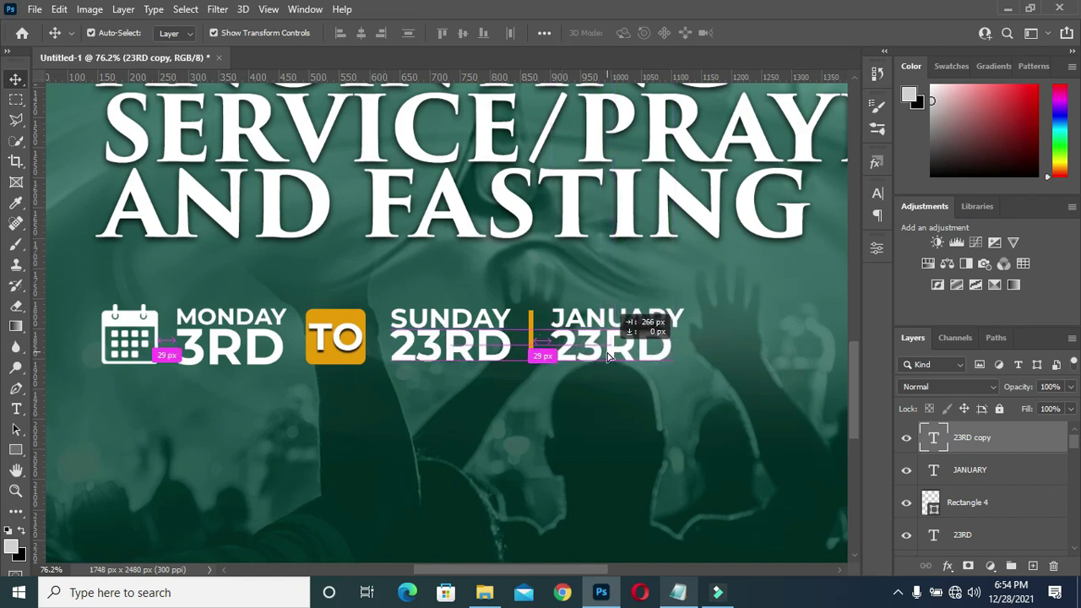
drag(606, 355, 606, 356)
Change the 23RD copy under JANUARY to 2022 taken from the notes.
key(t)
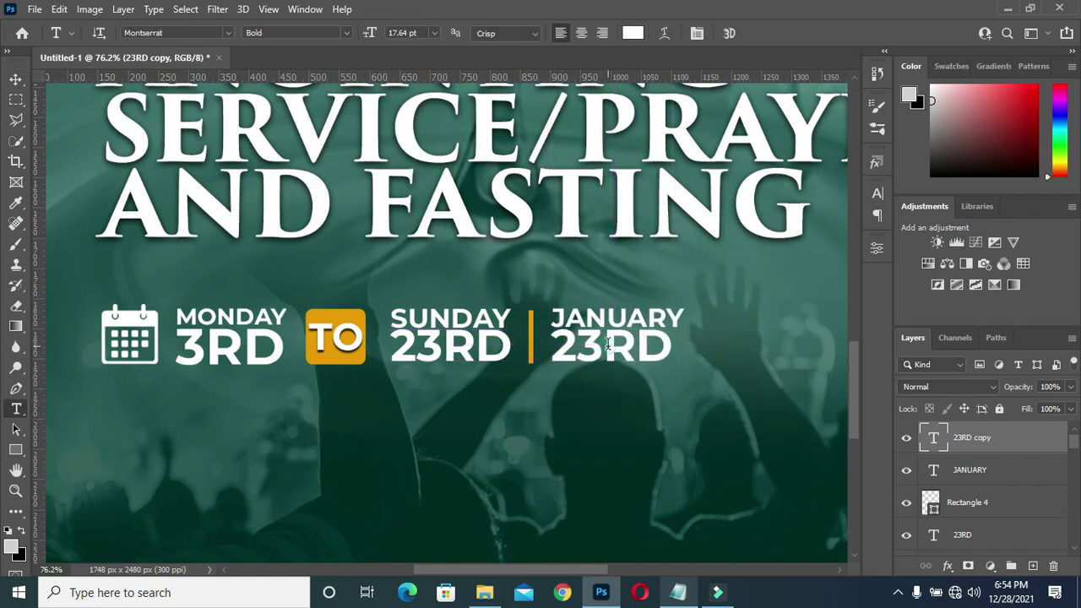
double_click(619, 360)
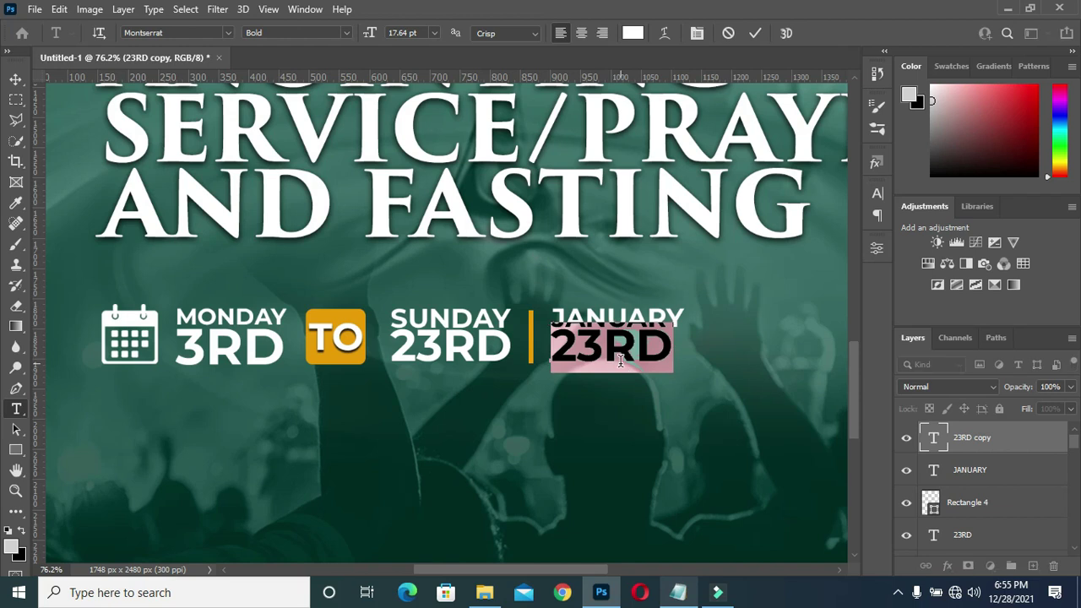
click(678, 592)
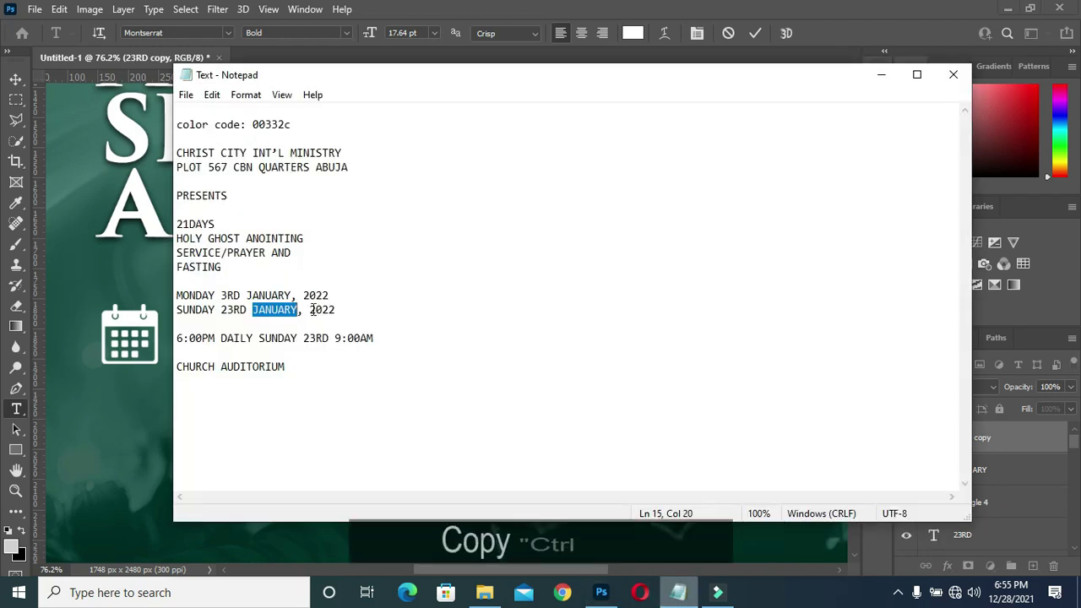
drag(309, 310, 359, 316)
click(880, 74)
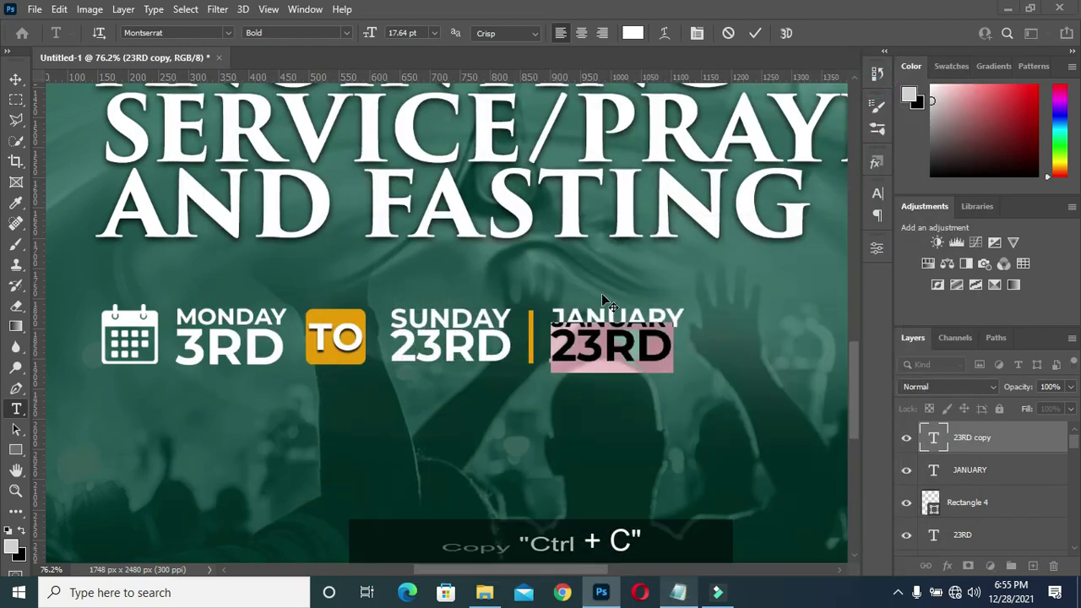
key(ctrl+v)
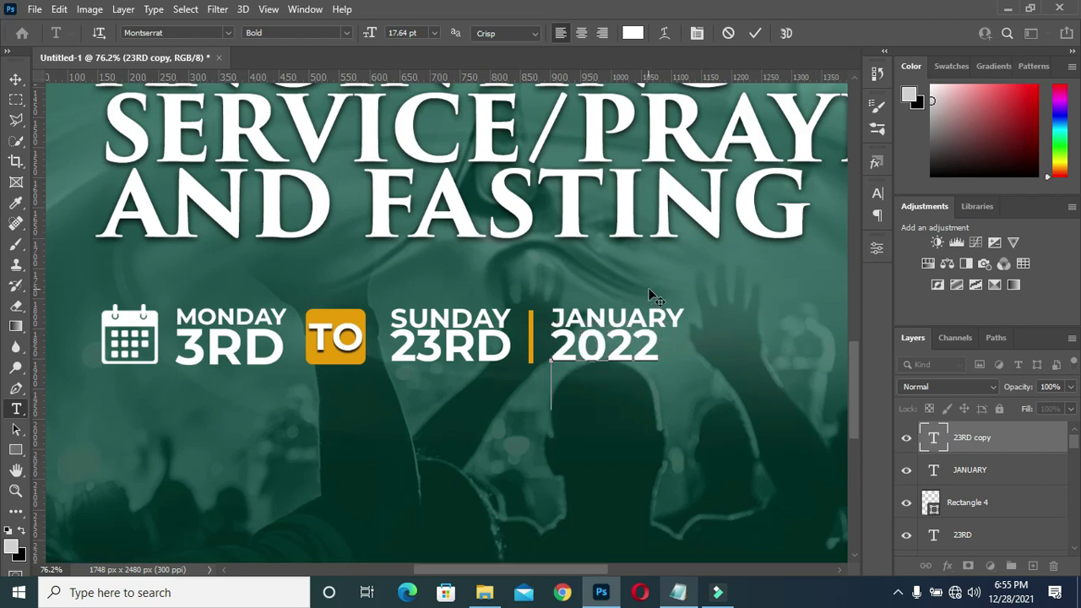
click(755, 33)
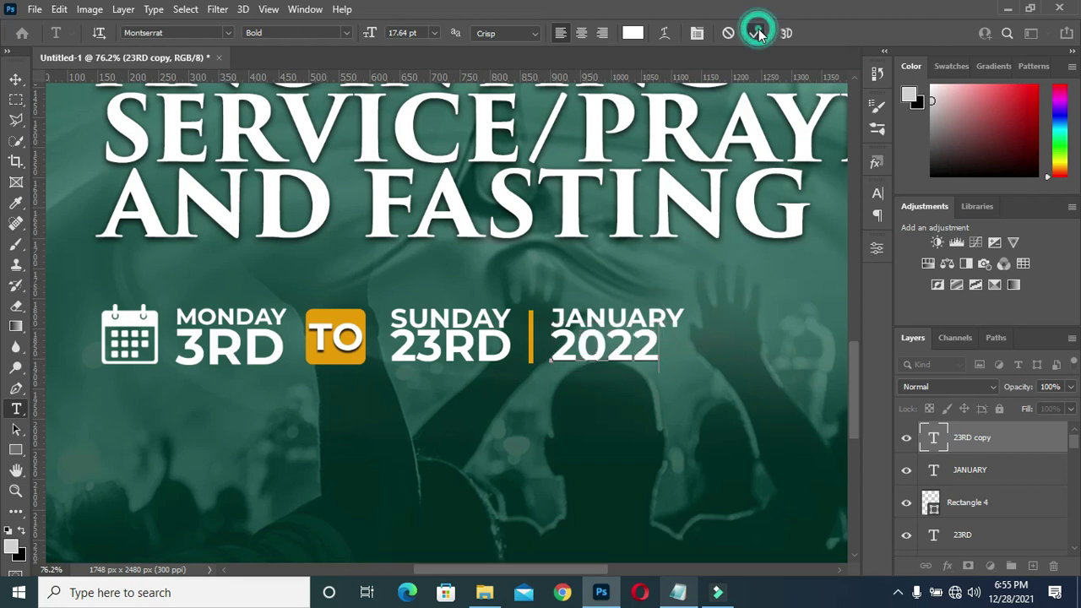
click(16, 79)
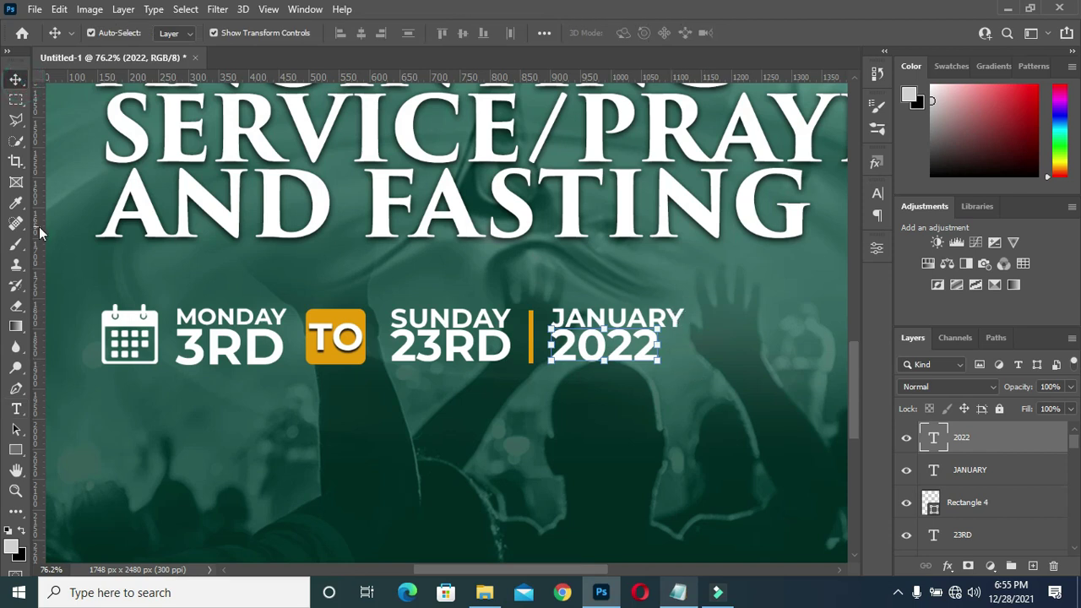
Shrink JANUARY to about 81% so it fits above 2022.
click(84, 230)
click(677, 316)
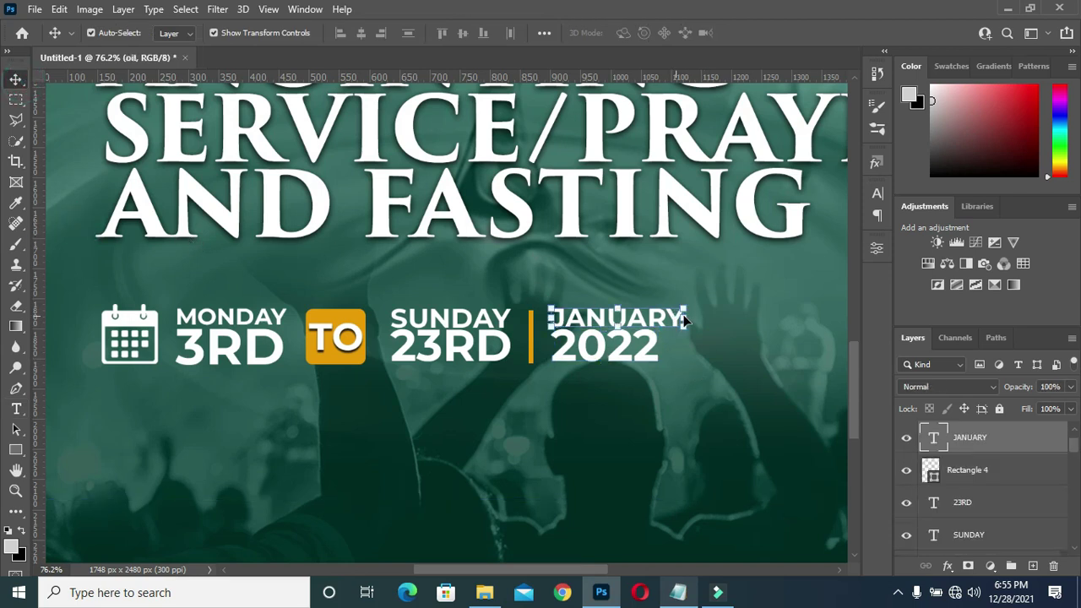
scroll(655, 330, up, 2)
click(698, 327)
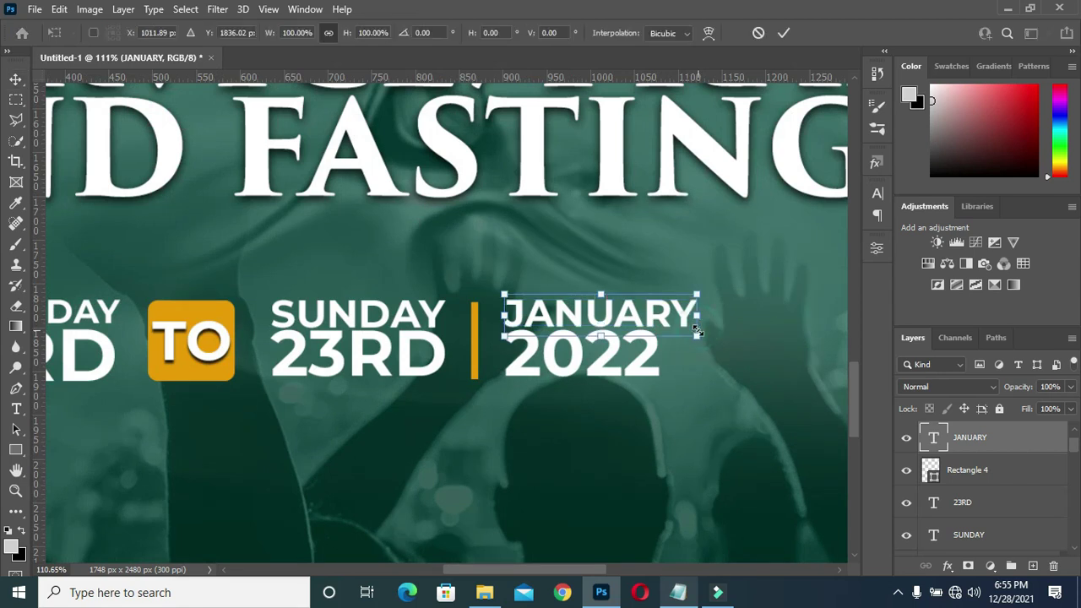
drag(697, 292, 664, 311)
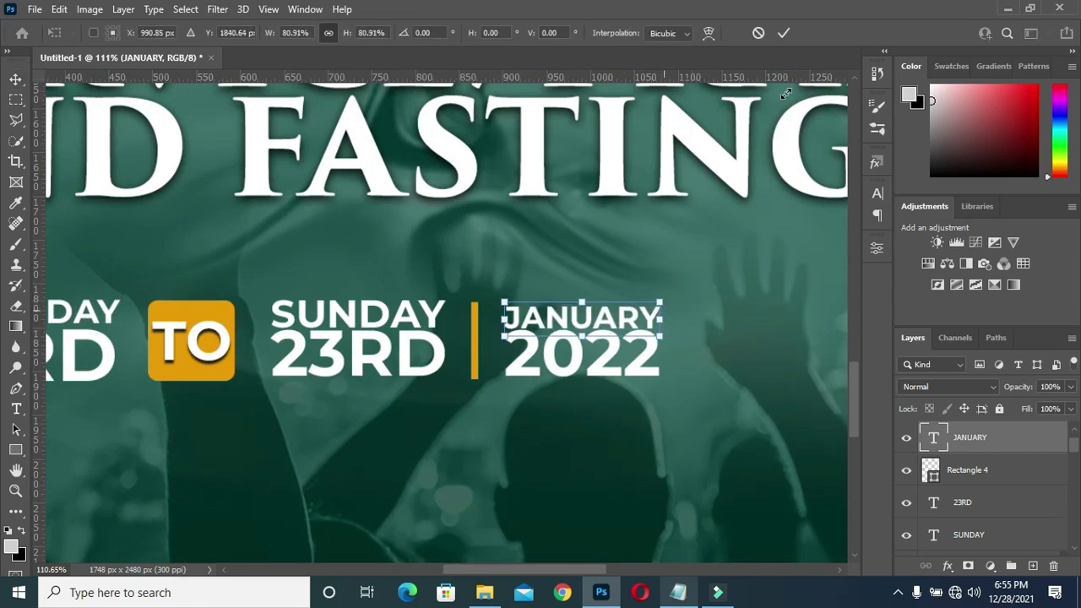
drag(664, 311, 663, 310)
key(Return)
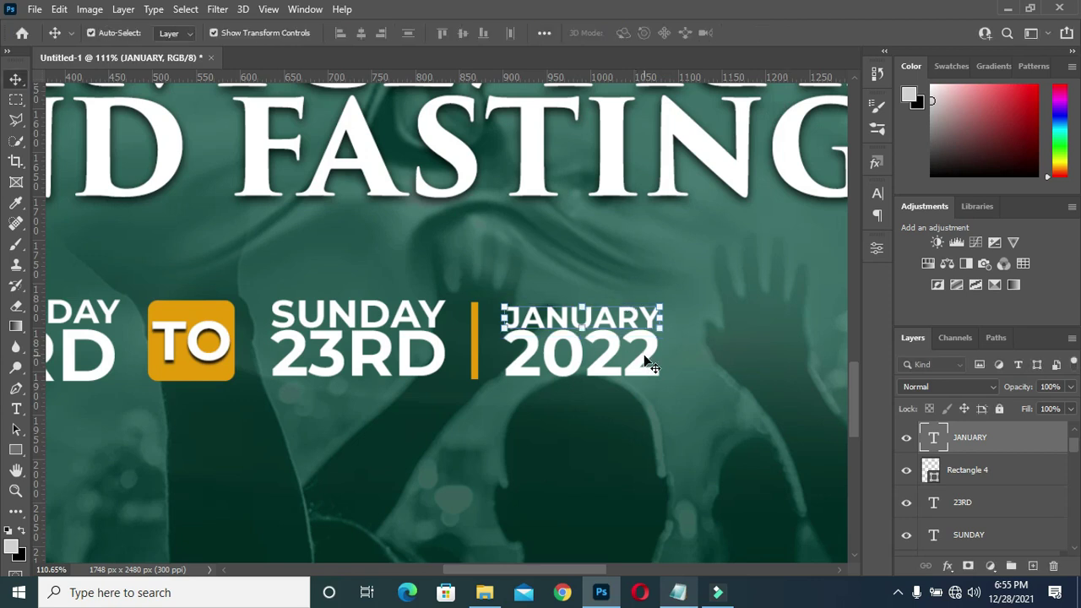
Enlarge JANUARY and 2022 together to about 107%.
key(ctrl)
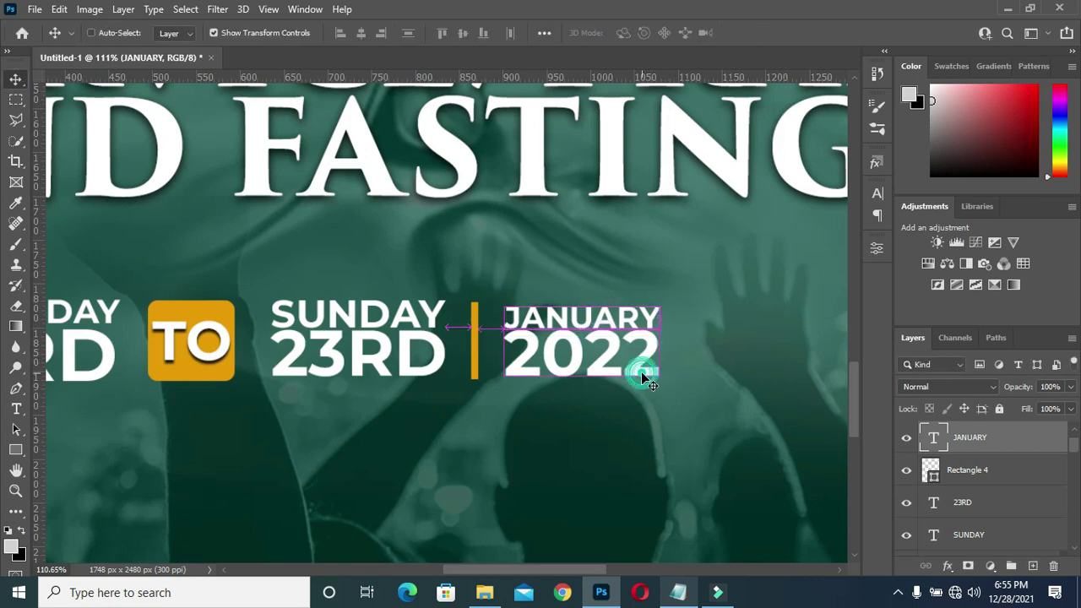
click(959, 475)
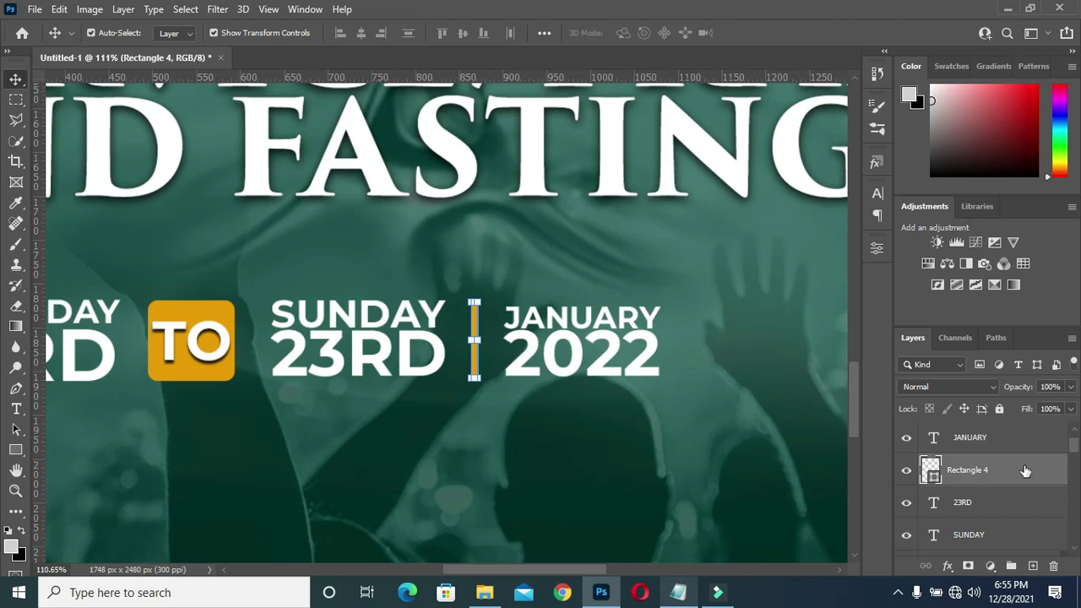
scroll(1000, 470, up, 1)
click(999, 470)
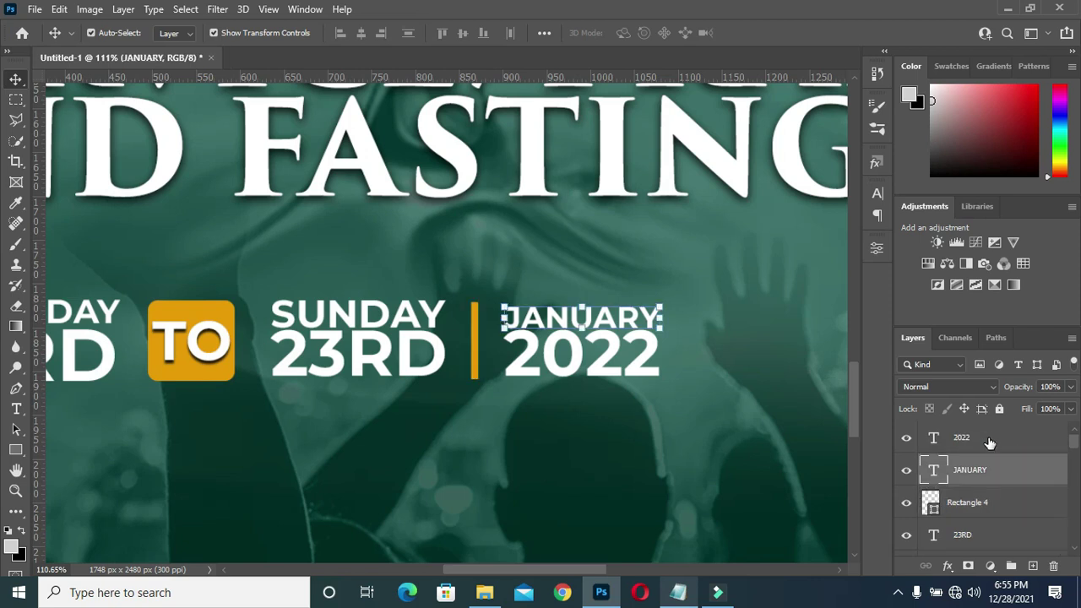
shift+click(972, 437)
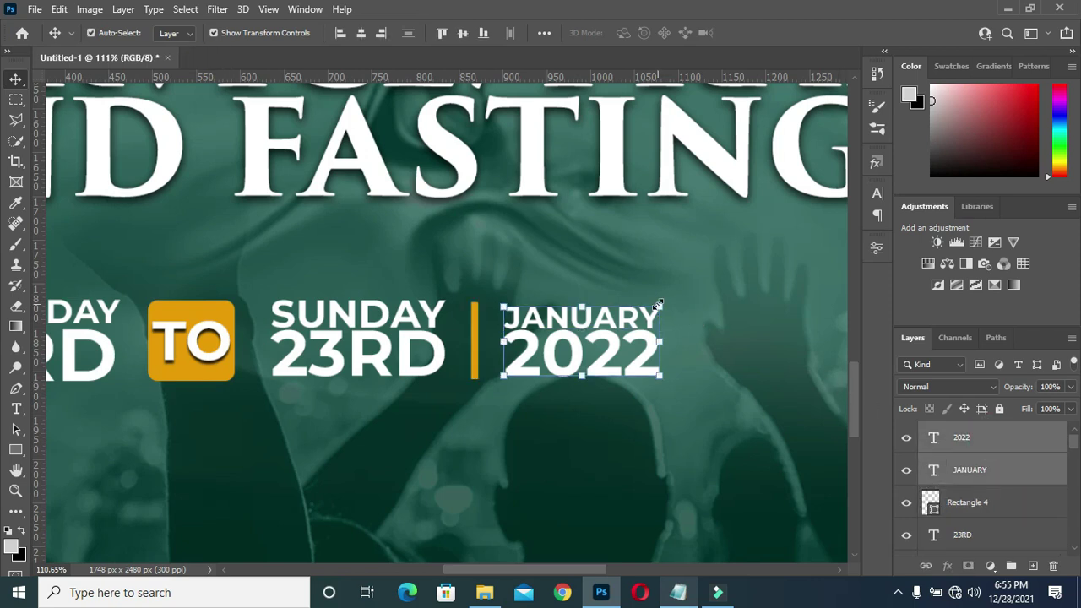
drag(657, 304, 672, 300)
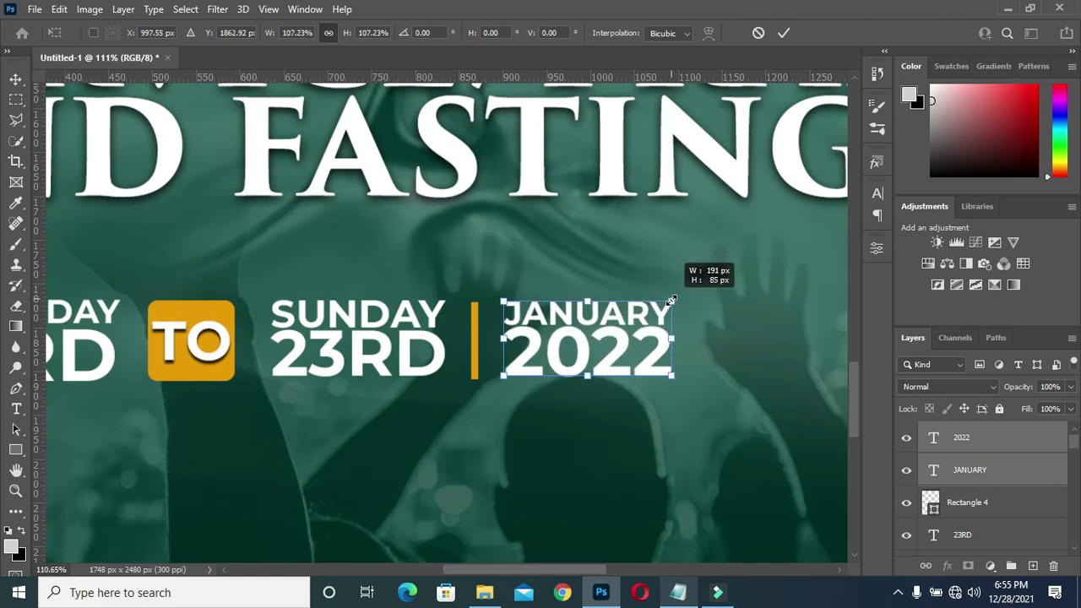
drag(672, 301, 672, 301)
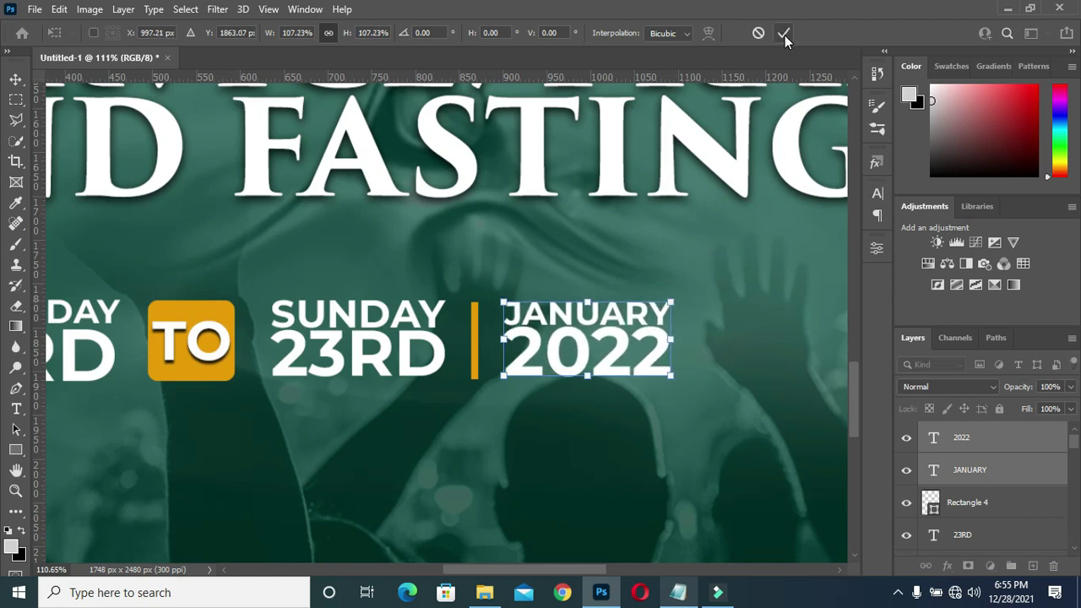
key(Return)
click(475, 377)
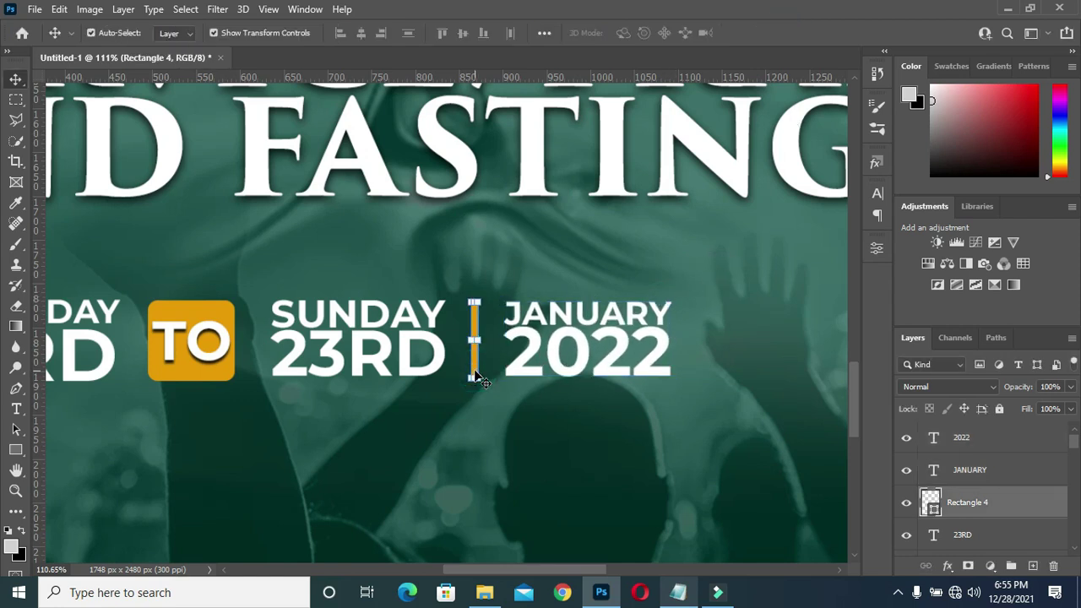
scroll(474, 374, down, 5)
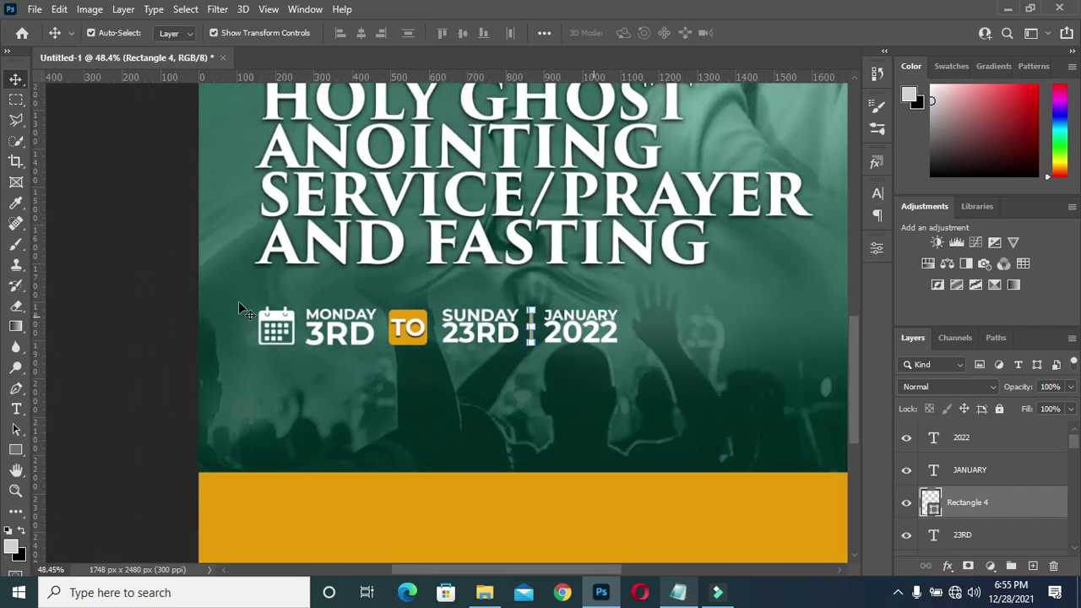
click(930, 441)
Group all the date row layers into Group 1.
scroll(1005, 473, down, 2)
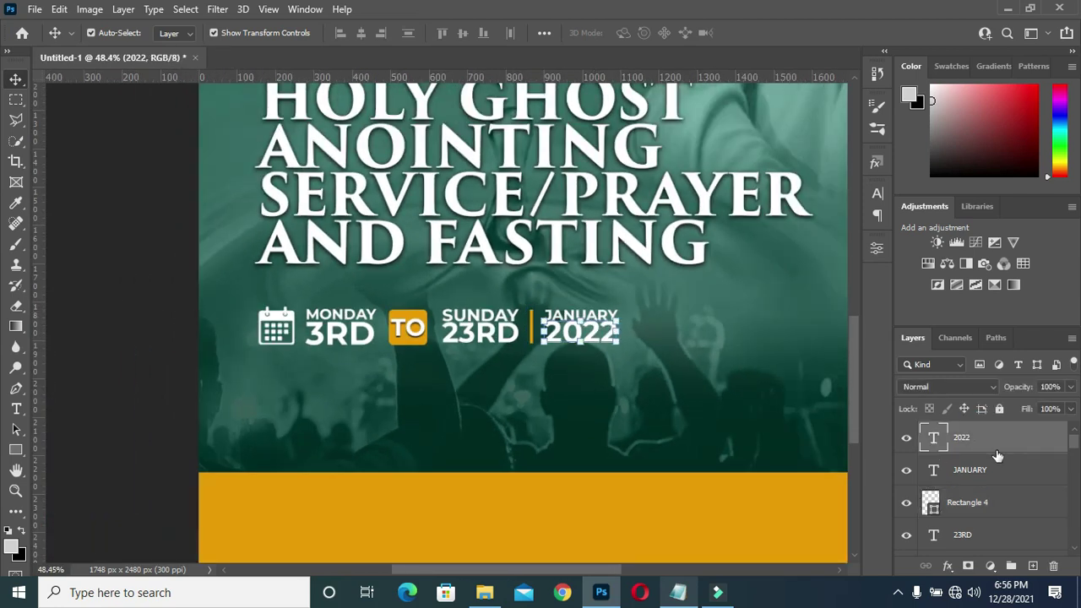
scroll(1005, 473, down, 2)
scroll(1006, 477, down, 2)
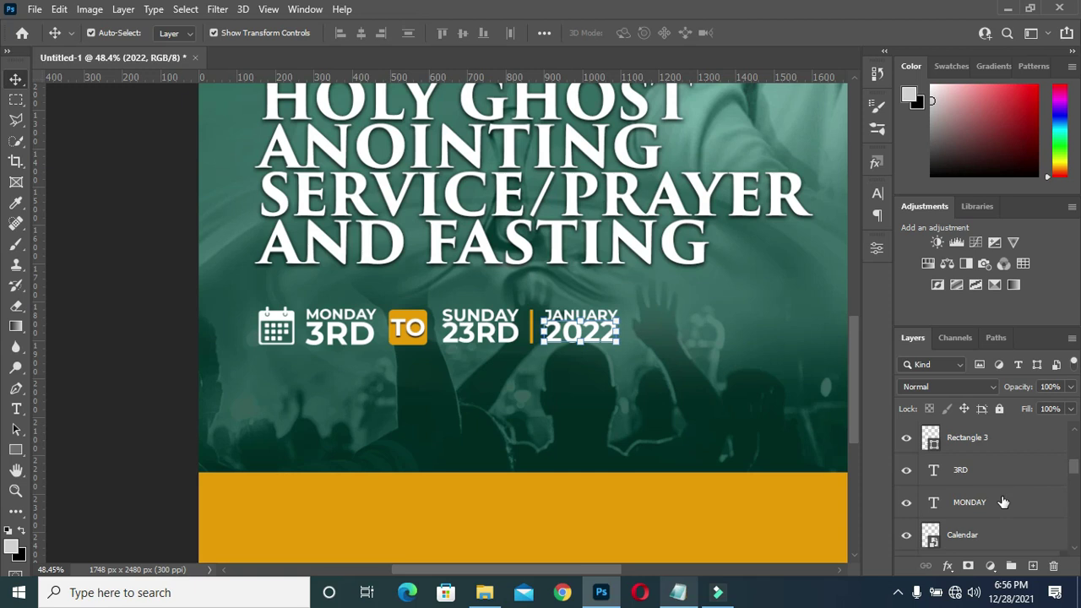
scroll(1003, 501, down, 1)
shift+click(991, 504)
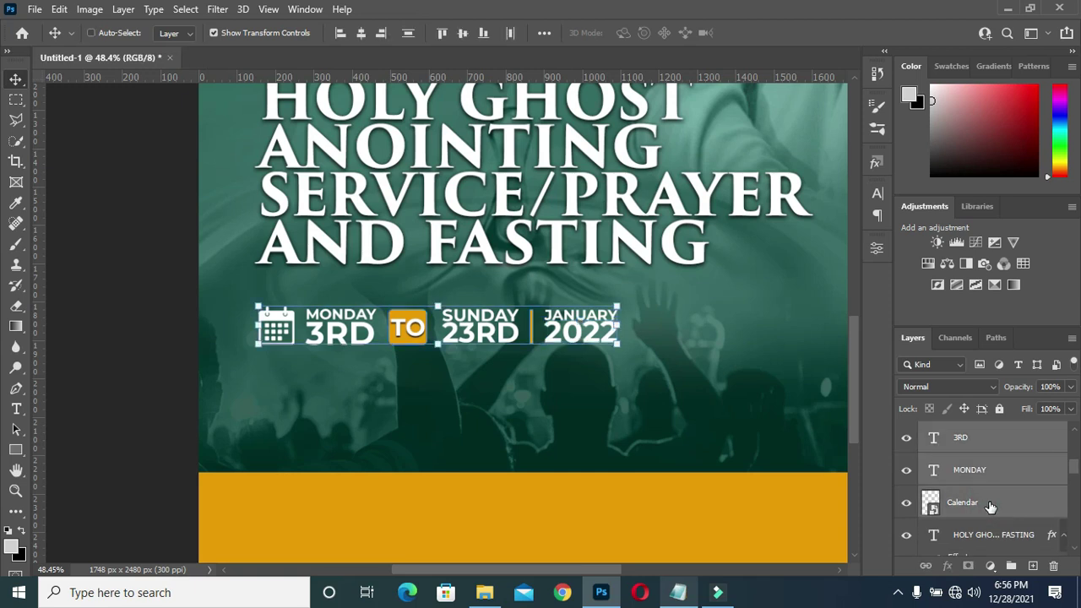
key(ctrl+g)
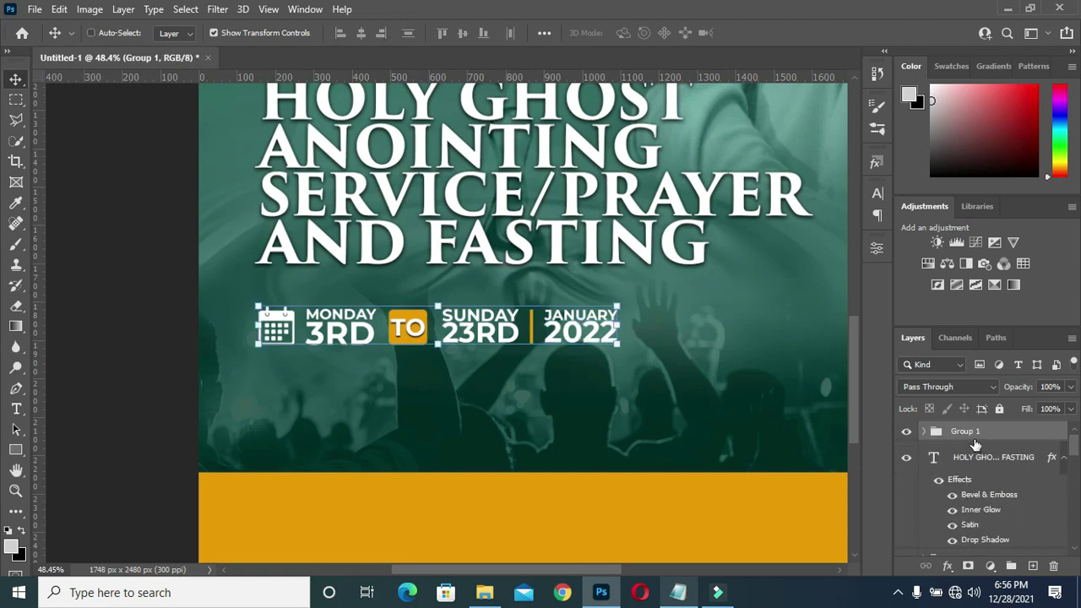
click(1064, 457)
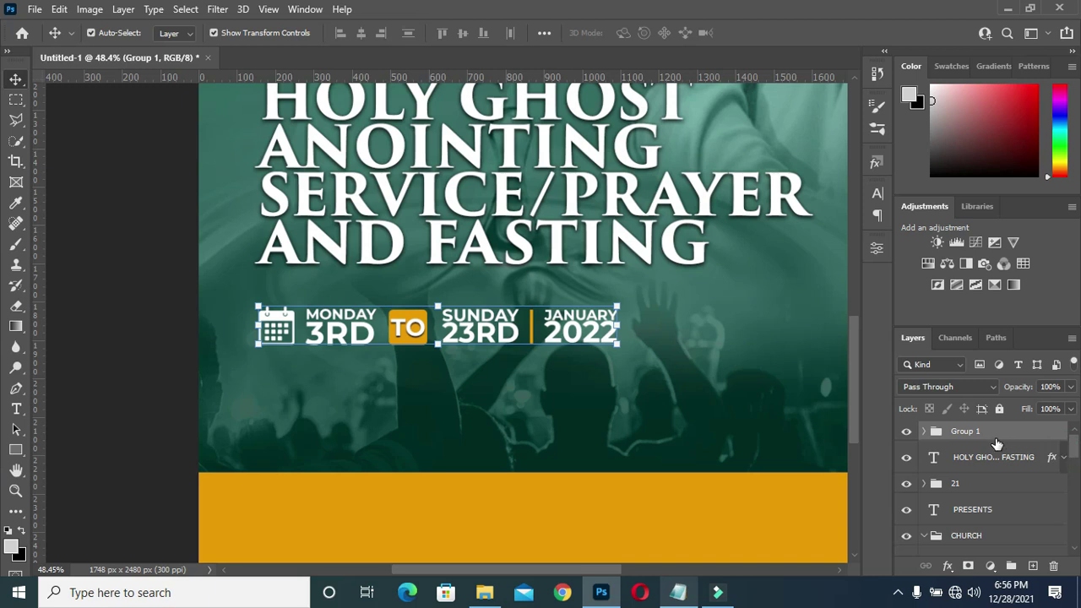
Centre the date group horizontally on the canvas with Align Horizontal Centers, then deselect.
key(ctrl+a)
click(361, 32)
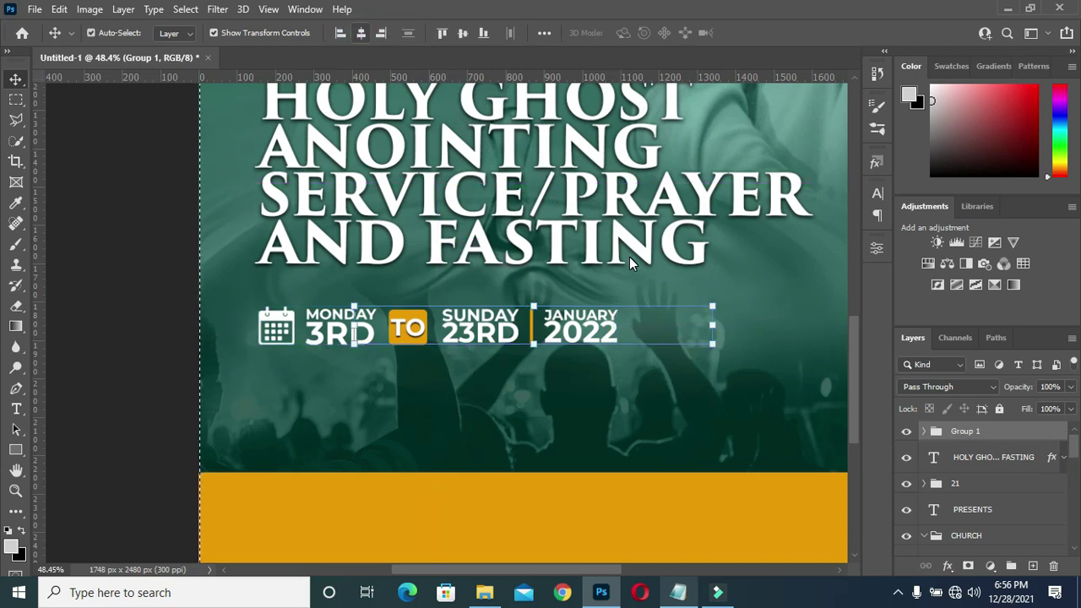
key(Left)
click(530, 239)
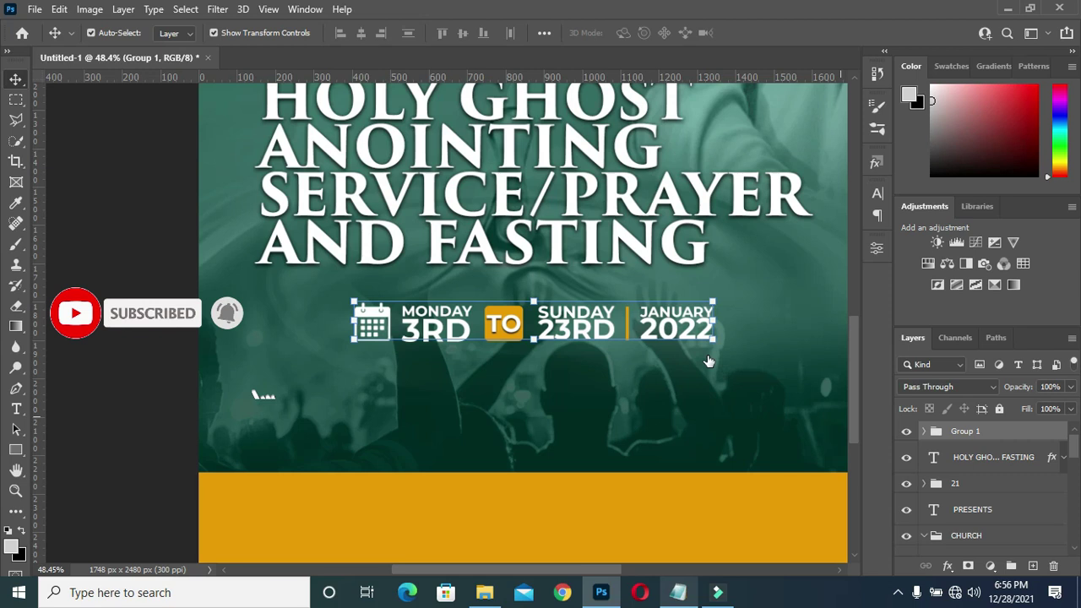
scroll(775, 331, down, 3)
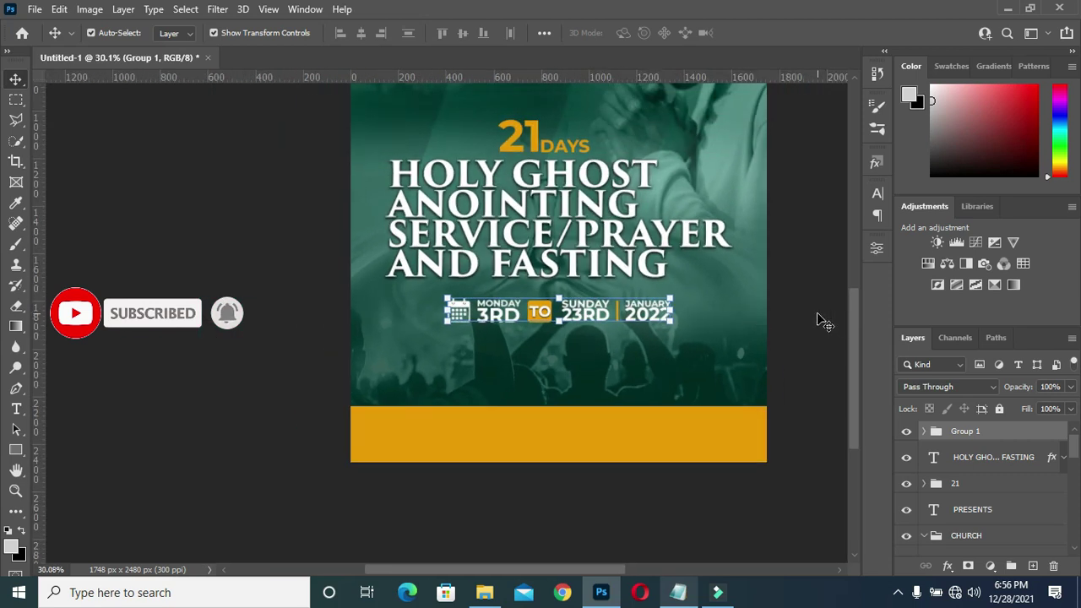
click(815, 314)
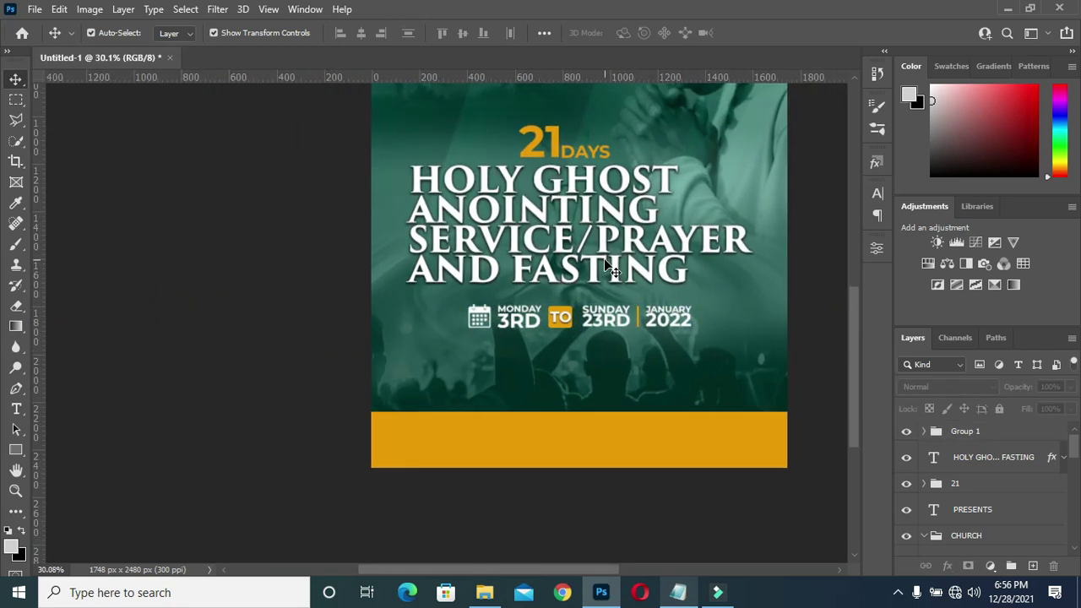
Reselect the date group, then select the HOLY GHOST title layer.
scroll(635, 331, up, 2)
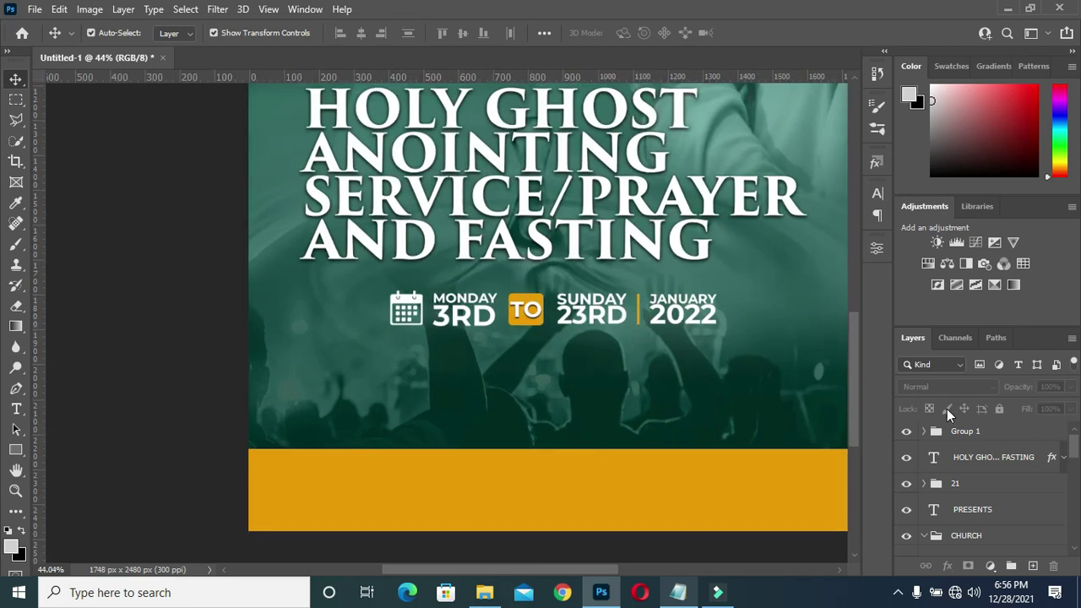
click(963, 433)
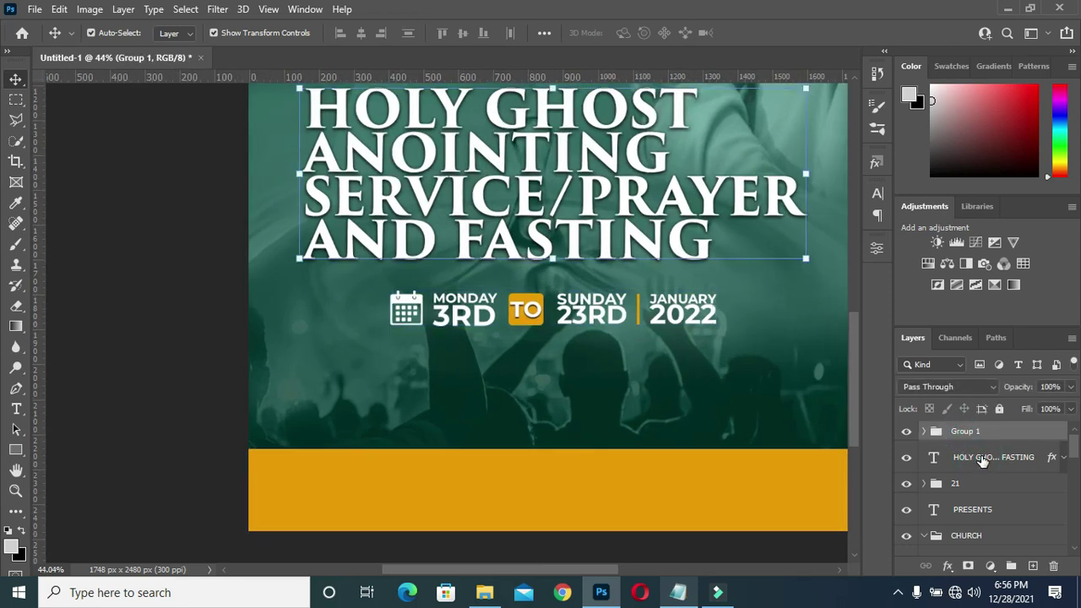
click(982, 460)
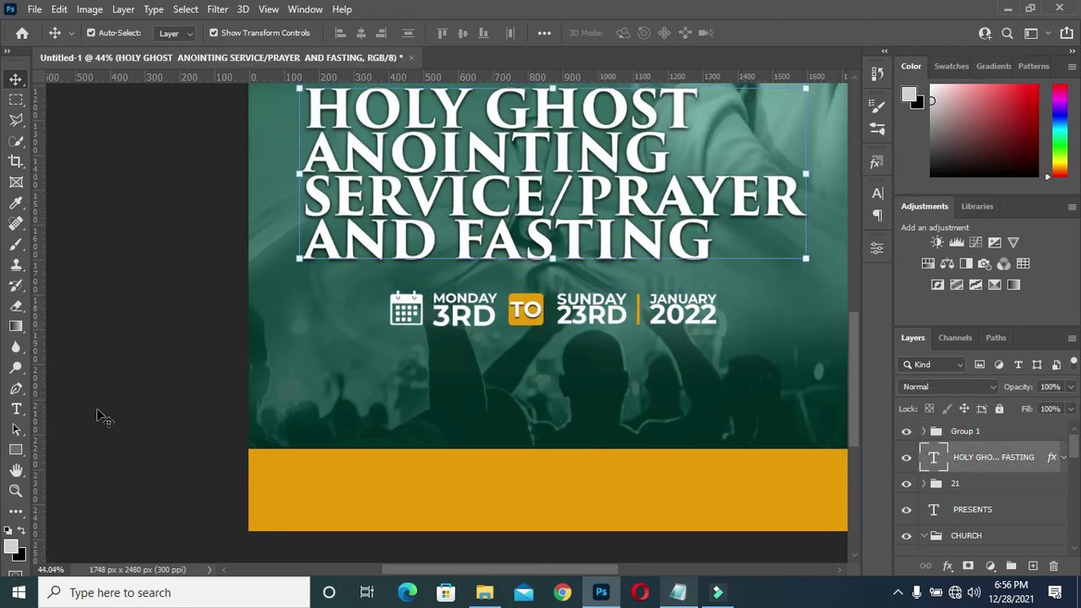
click(15, 451)
click(116, 453)
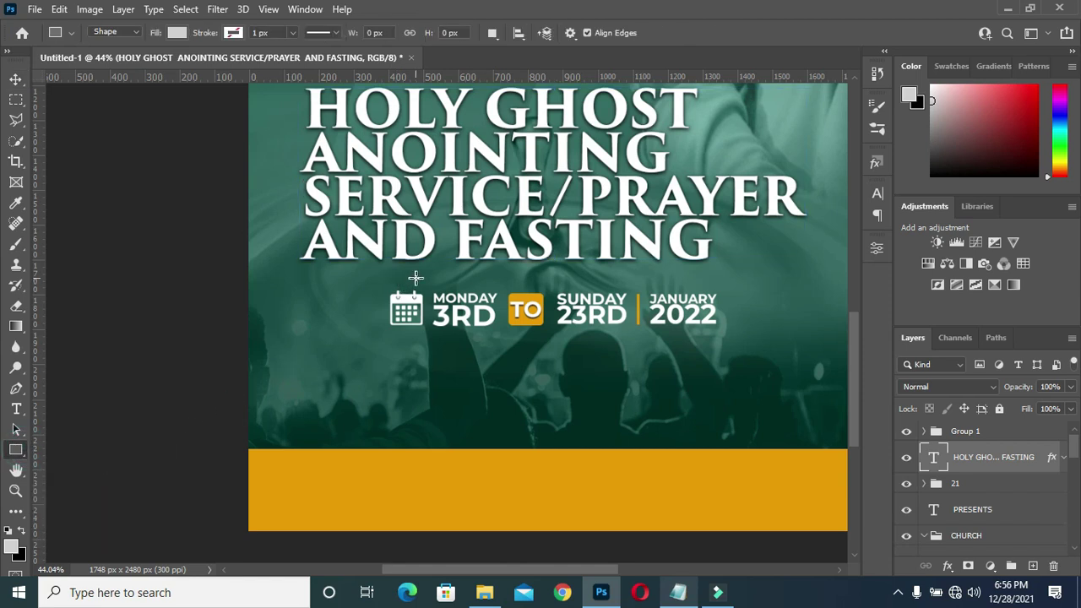
Draw a thin gold rectangle line just above the dates.
drag(433, 278, 698, 281)
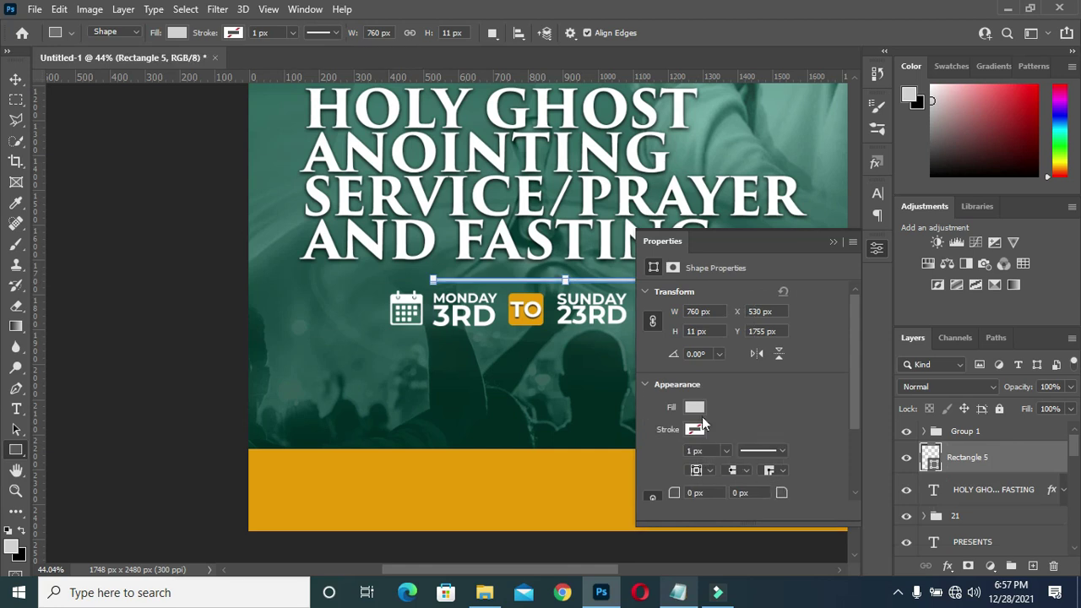
click(696, 412)
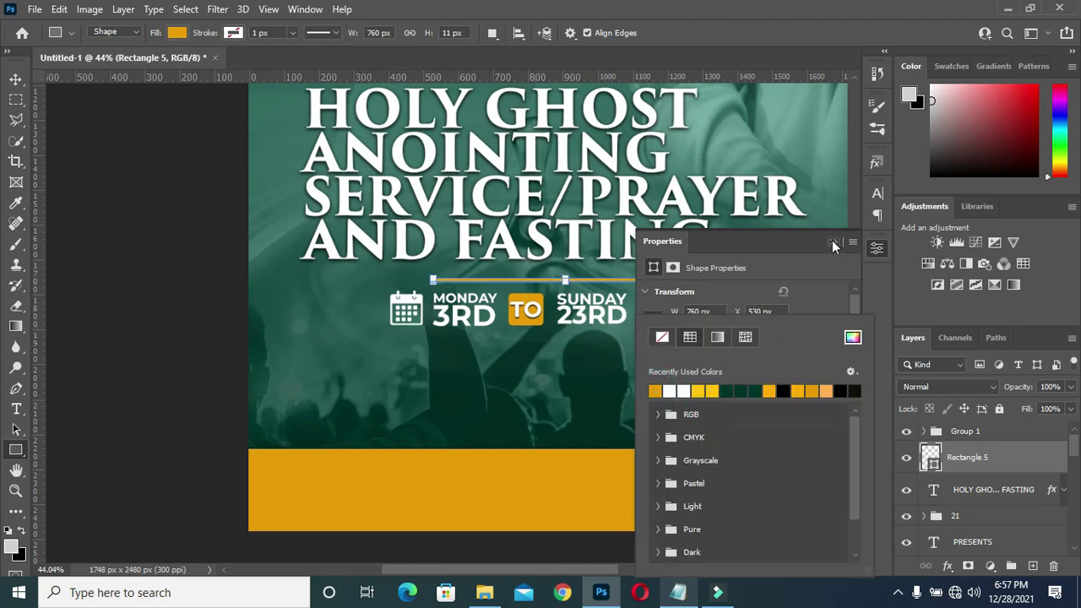
click(832, 241)
Apply a 166-pixel Motion Blur smart filter to the line so its ends fade.
key(v)
click(217, 10)
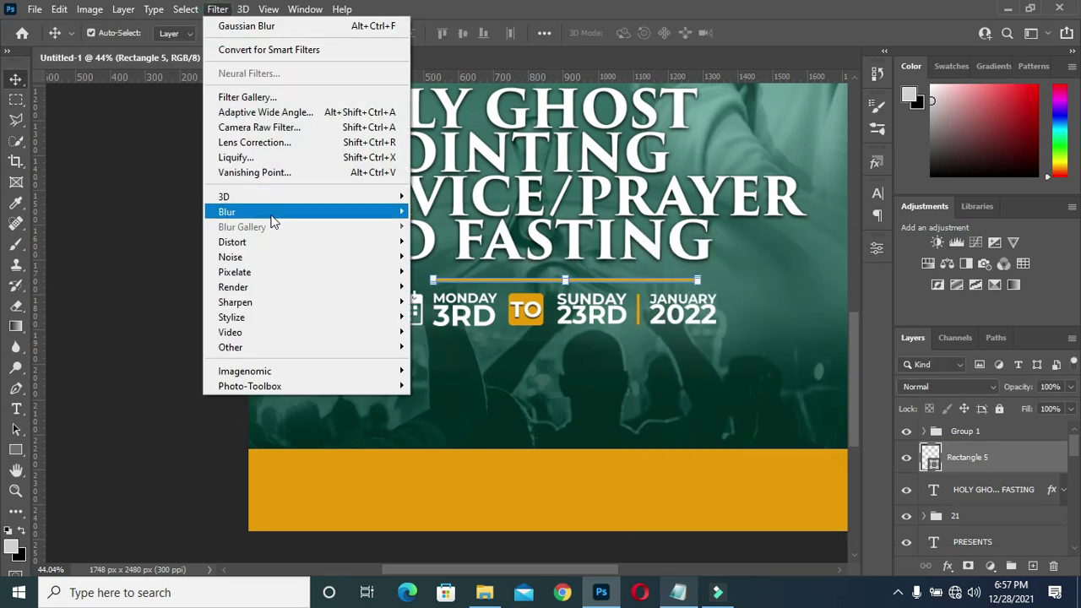
click(448, 256)
click(554, 230)
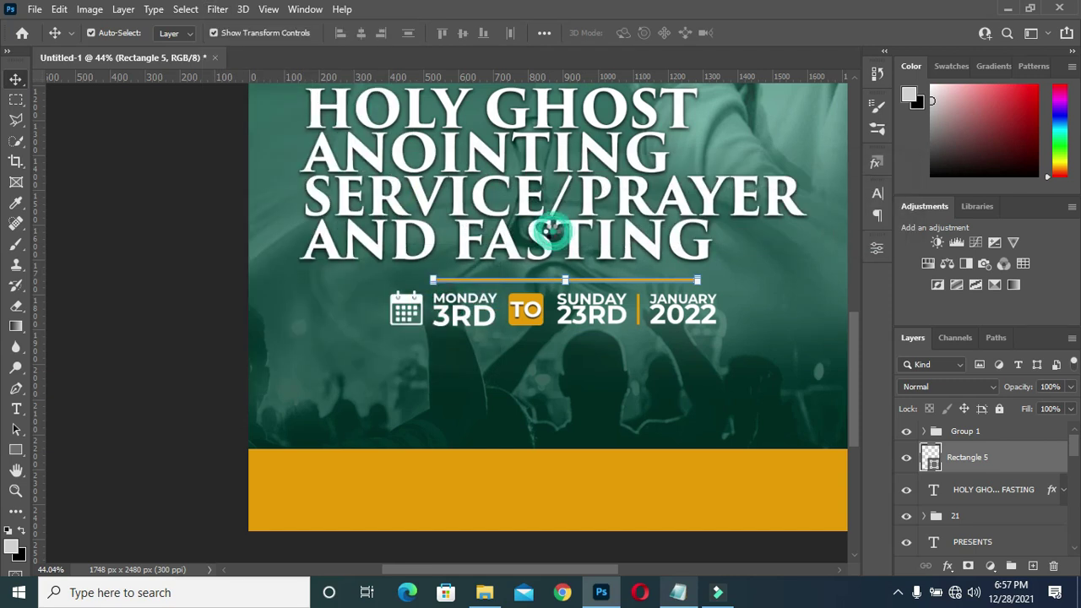
drag(408, 75, 234, 71)
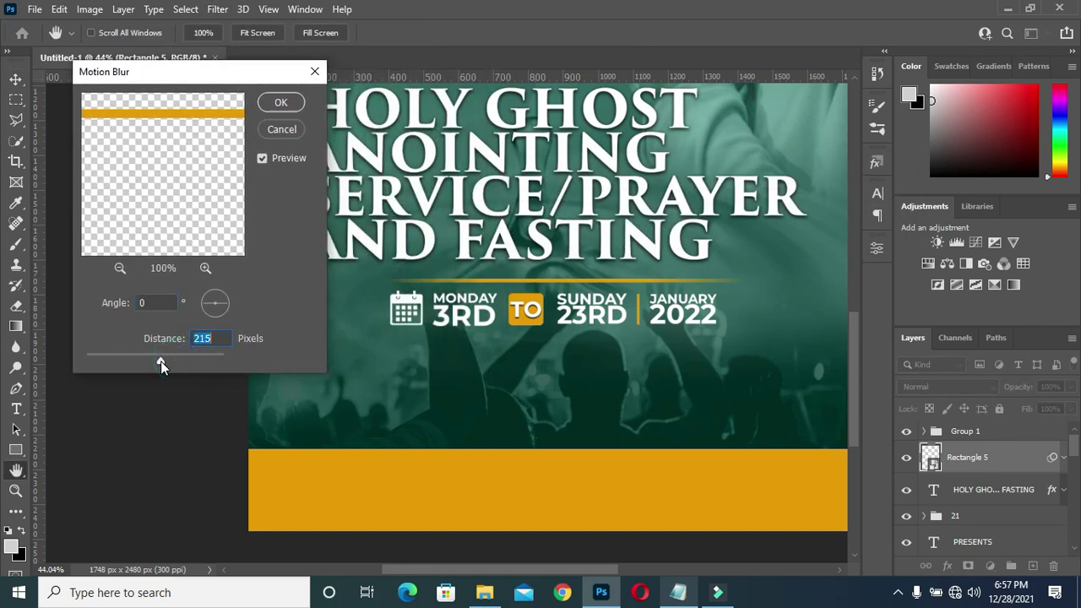
drag(160, 360, 149, 363)
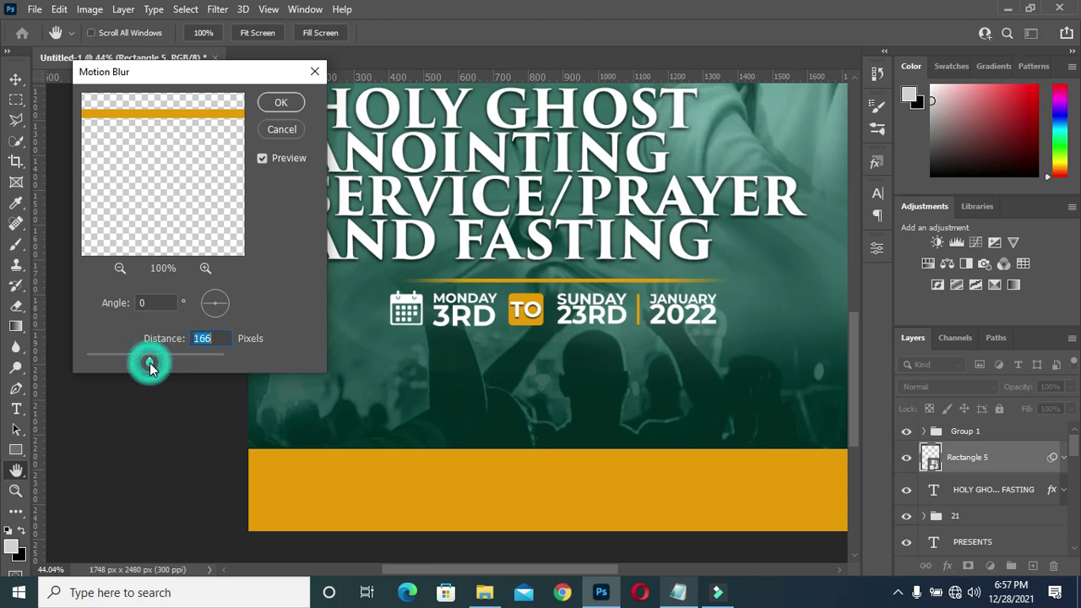
click(280, 102)
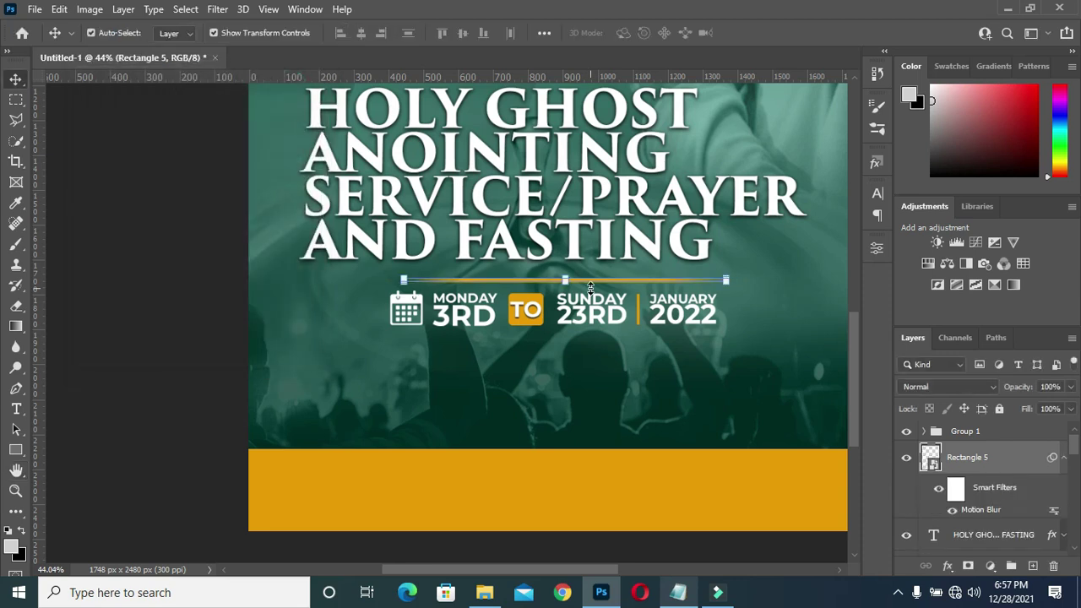
scroll(567, 304, down, 1)
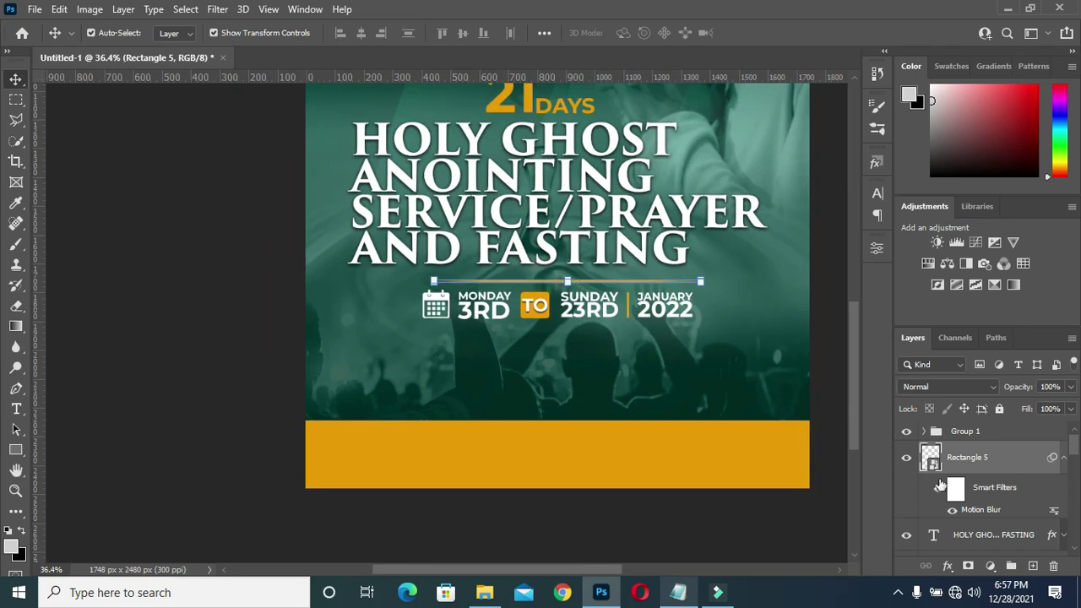
Nudge the date group down slightly.
click(976, 433)
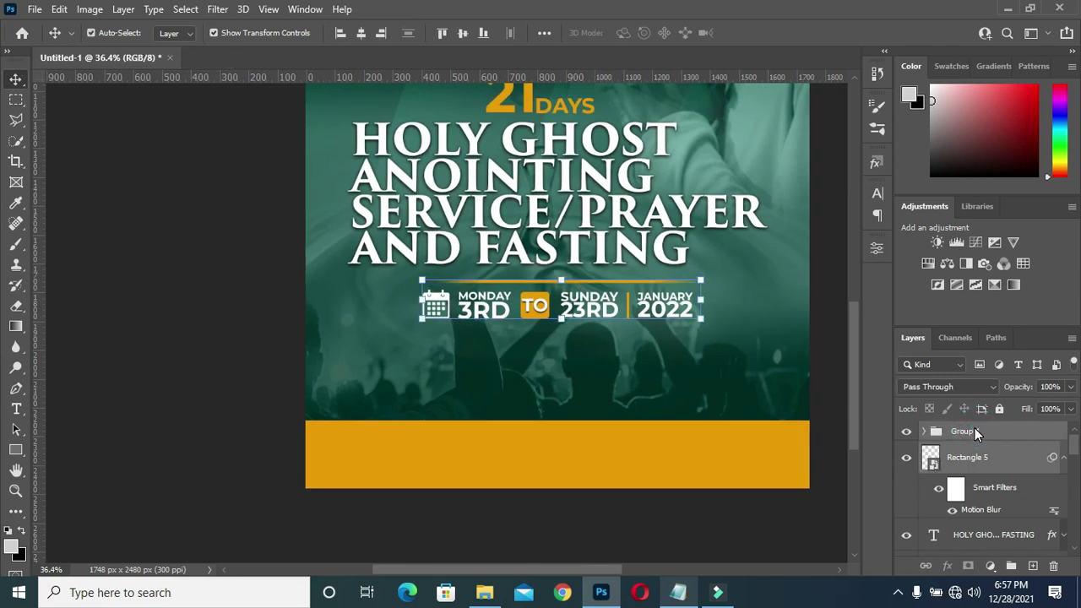
key(Down)
key(Down)
key(Down)
key(Down)
key(Down)
click(828, 340)
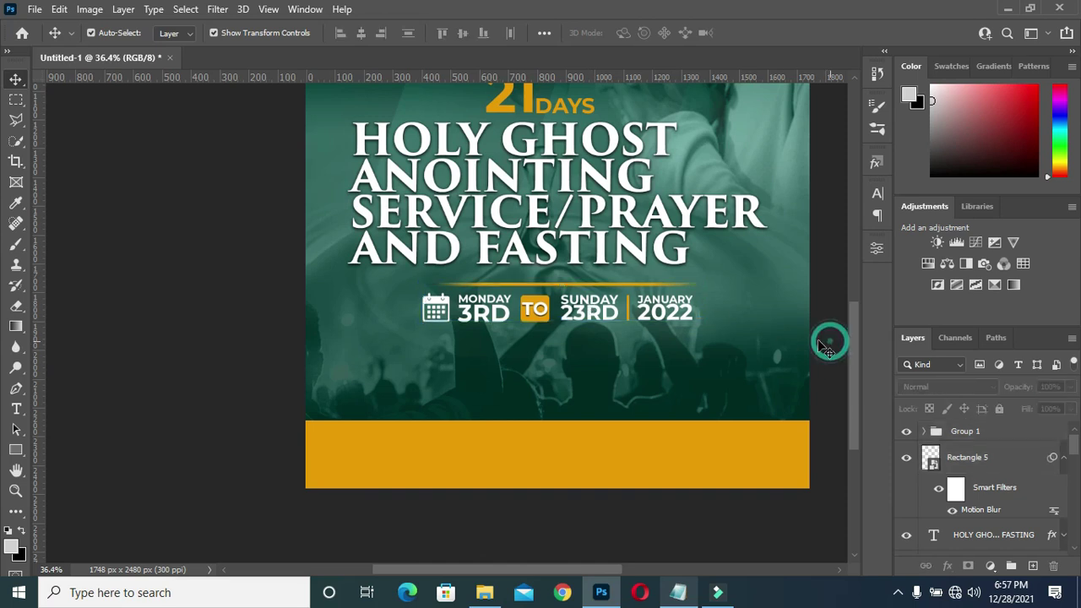
Duplicate the blurred Rectangle 5 line and move the copy above the date group.
click(612, 287)
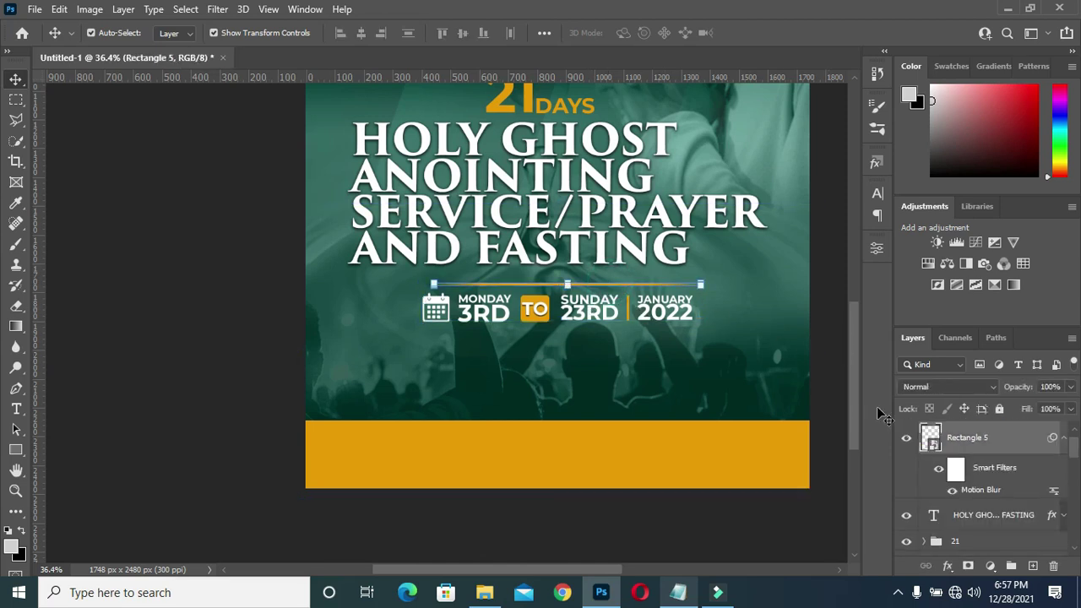
click(1062, 439)
drag(1025, 449, 1032, 566)
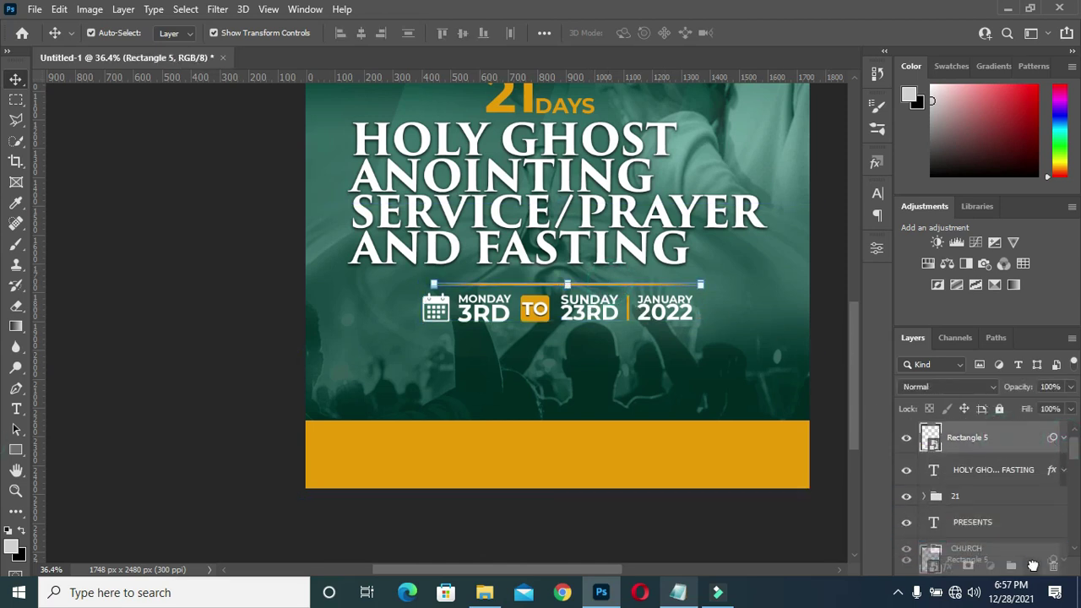
scroll(993, 441, up, 1)
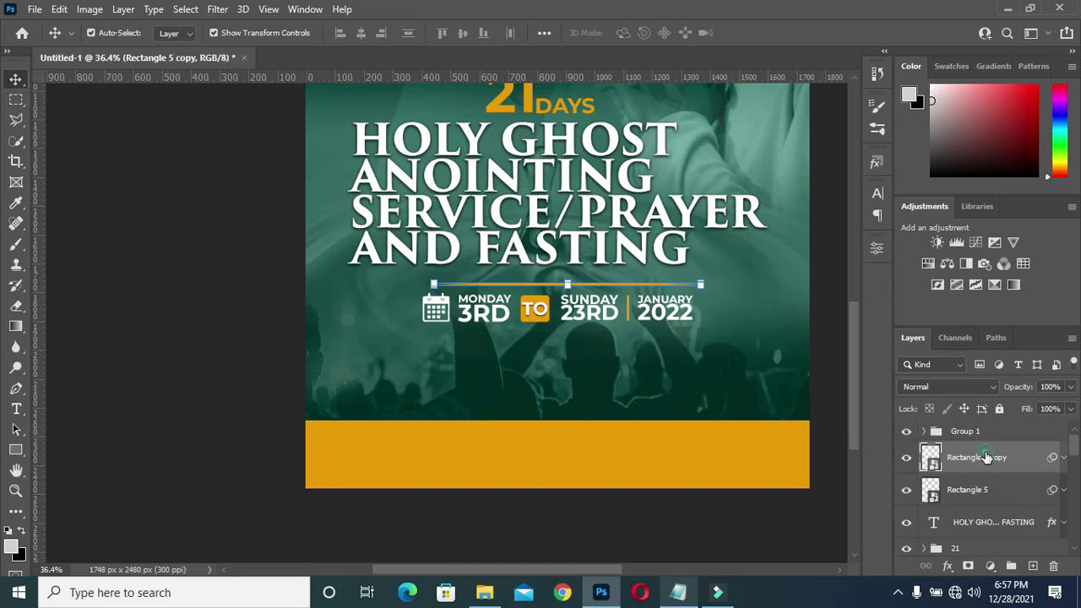
drag(986, 456, 977, 432)
scroll(583, 302, up, 2)
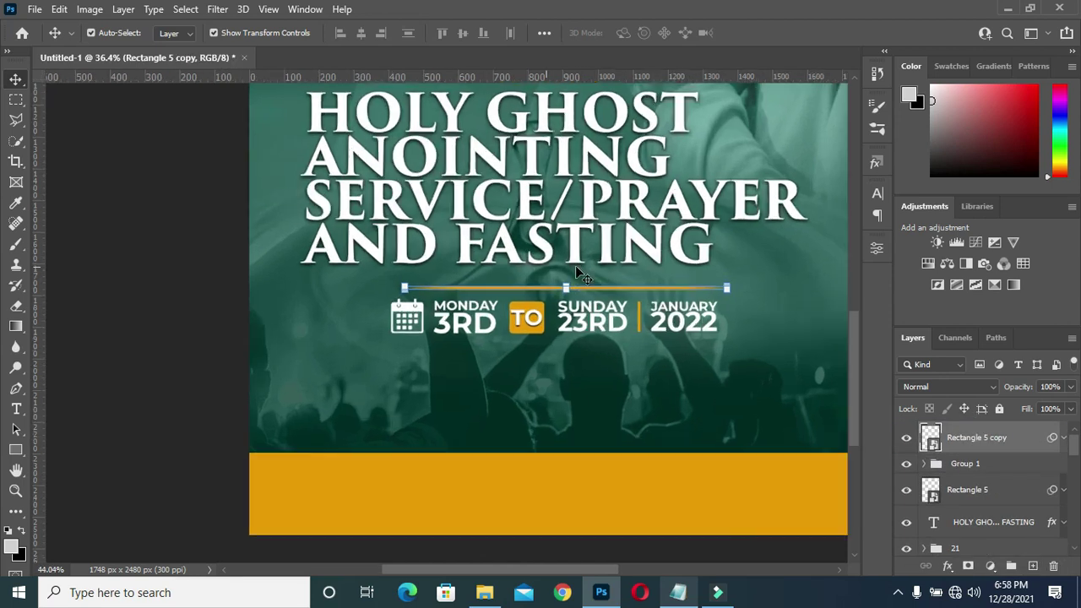
Move Rectangle 5 copy below the dates so they're framed top and bottom.
click(565, 290)
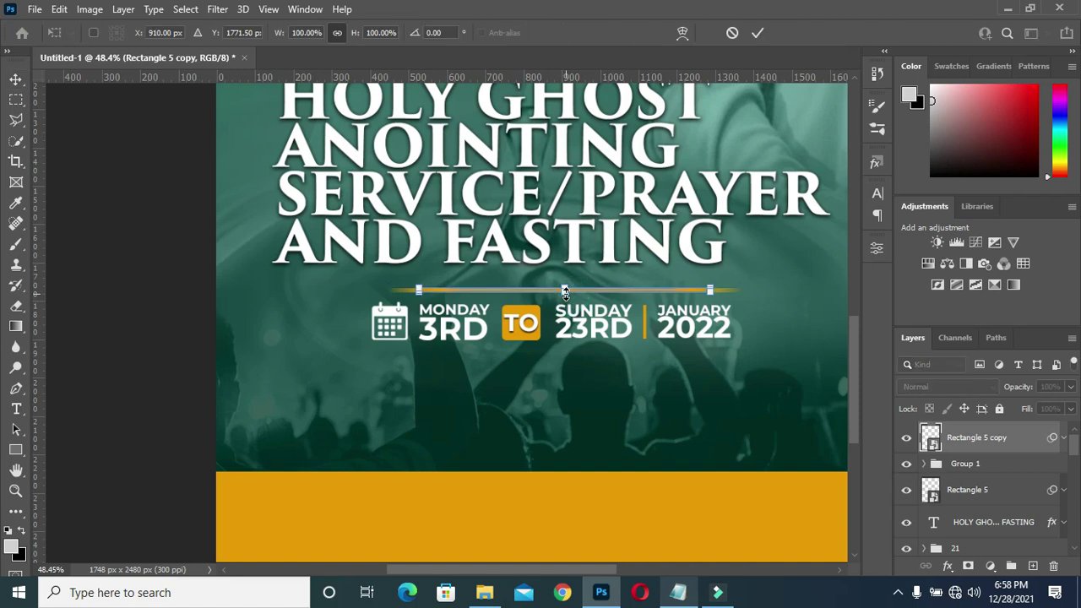
drag(565, 290, 582, 379)
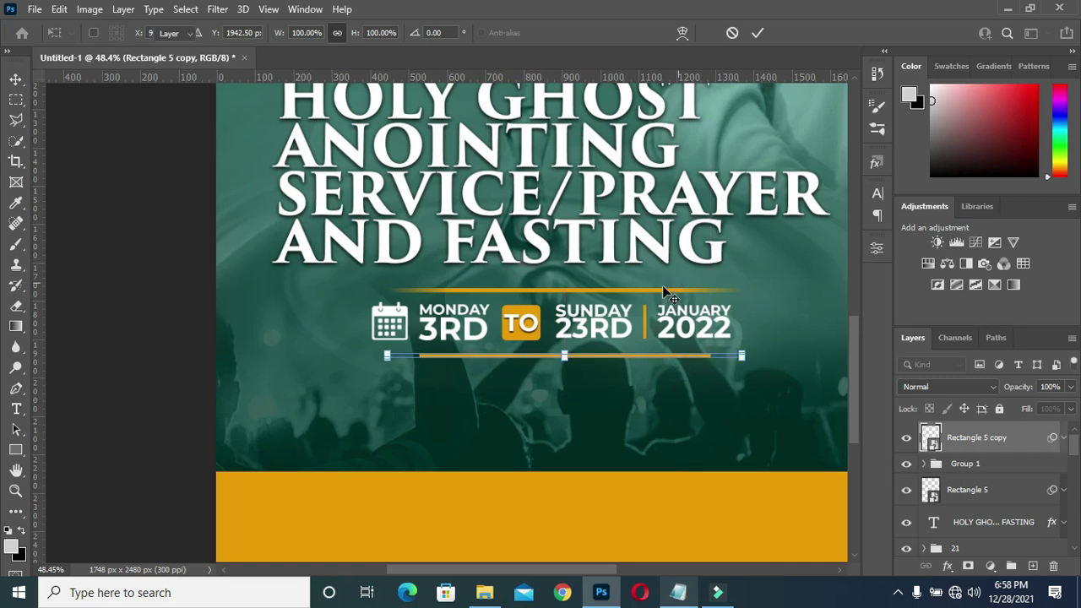
key(Return)
scroll(664, 292, down, 1)
scroll(663, 293, down, 1)
click(817, 358)
scroll(806, 314, up, 1)
scroll(797, 327, up, 1)
scroll(809, 356, up, 1)
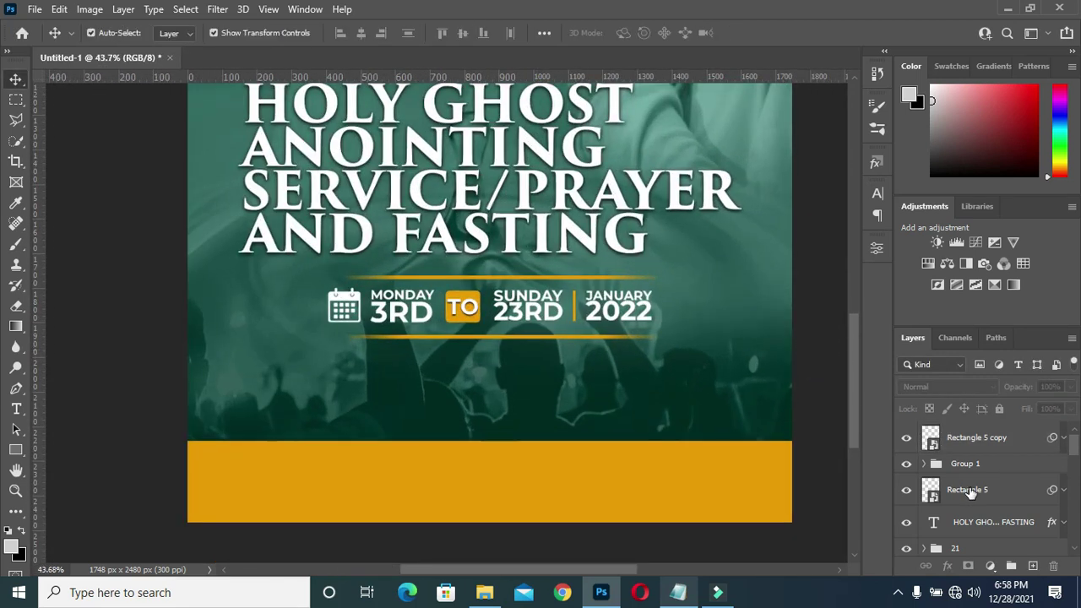
click(967, 438)
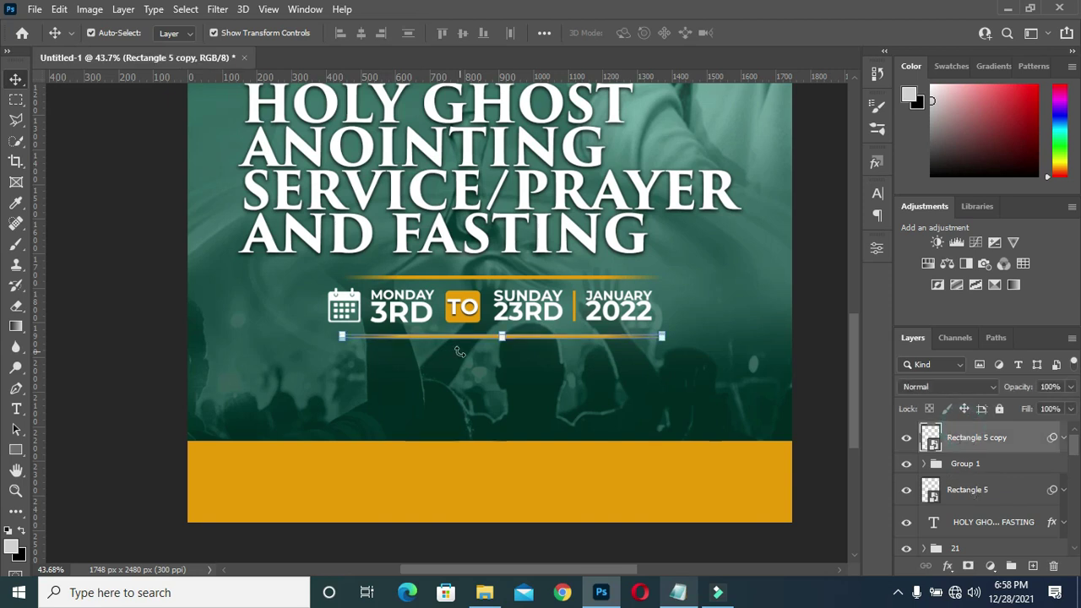
Start a horizontal text line below the dates in Montserrat Bold.
right_click(16, 408)
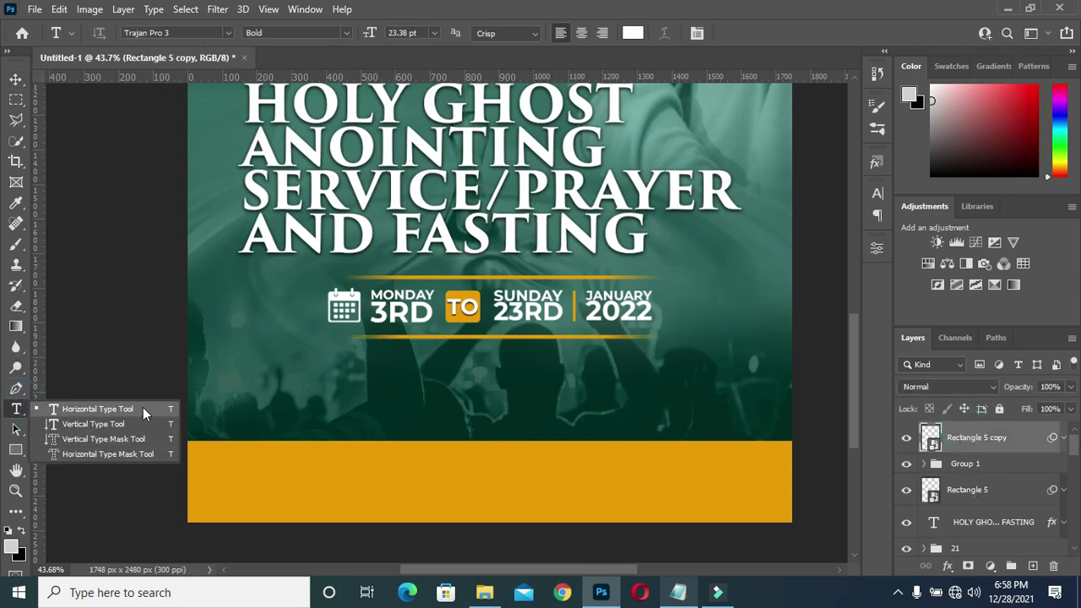
click(135, 411)
click(303, 378)
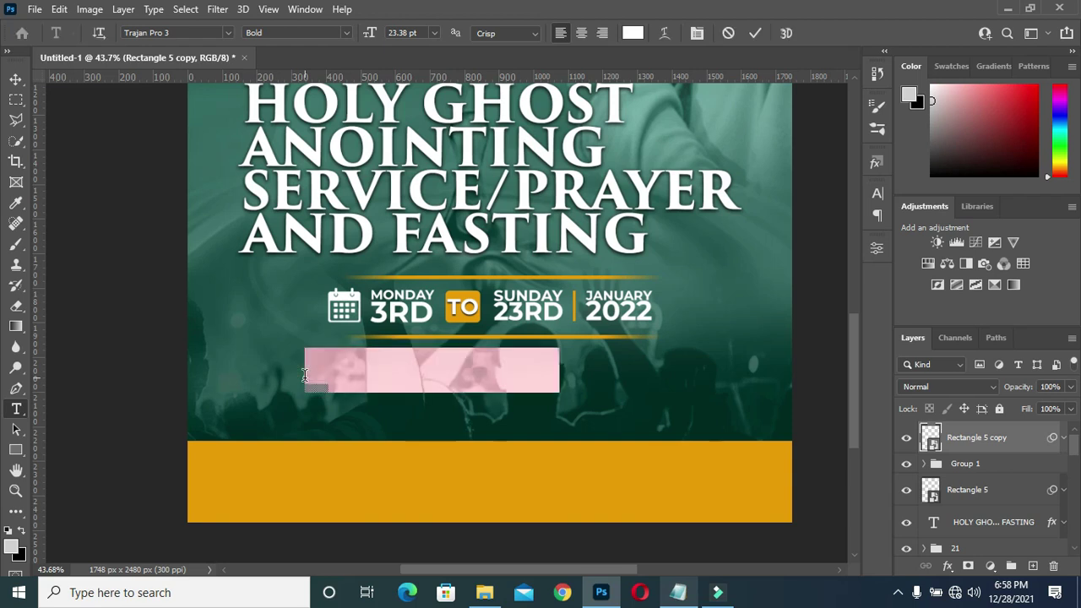
click(226, 31)
click(199, 81)
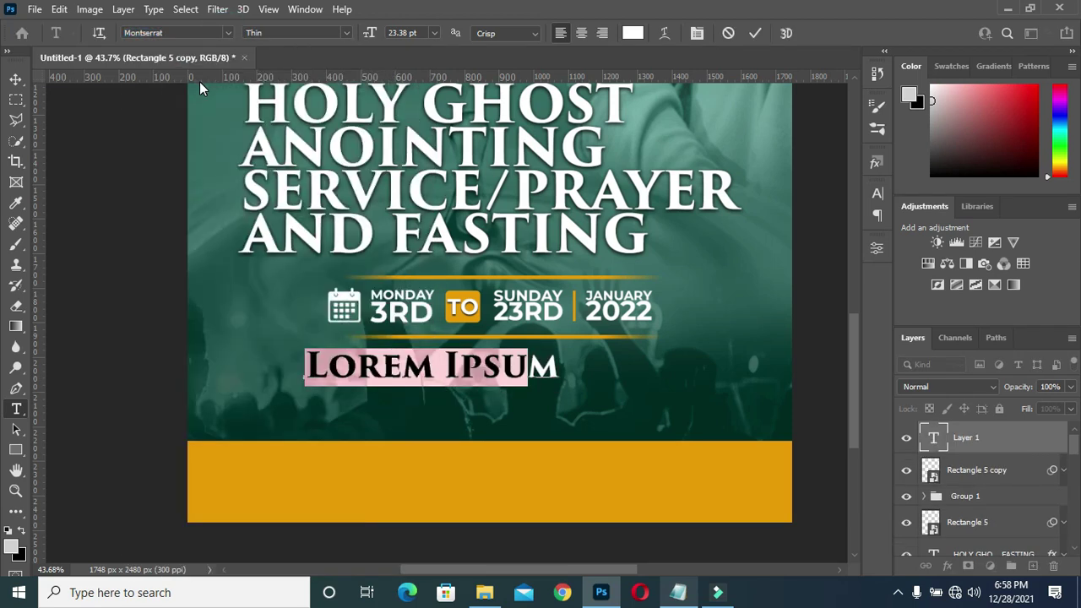
click(345, 33)
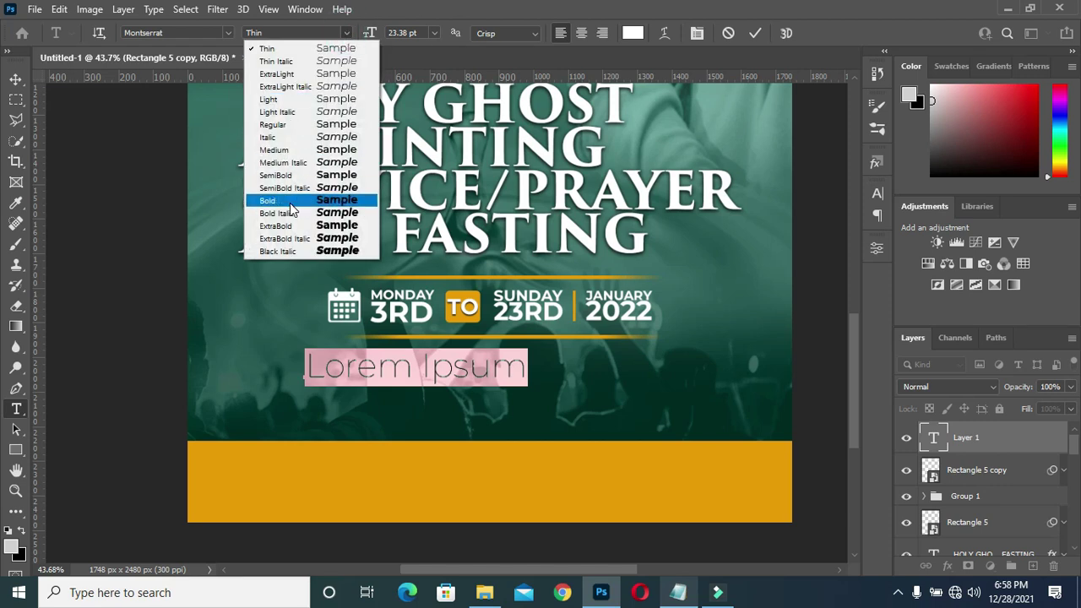
click(270, 171)
Paste '6:00PM DAILY SUNDAY 23RD 9:00AM' from the notes as the text.
click(679, 589)
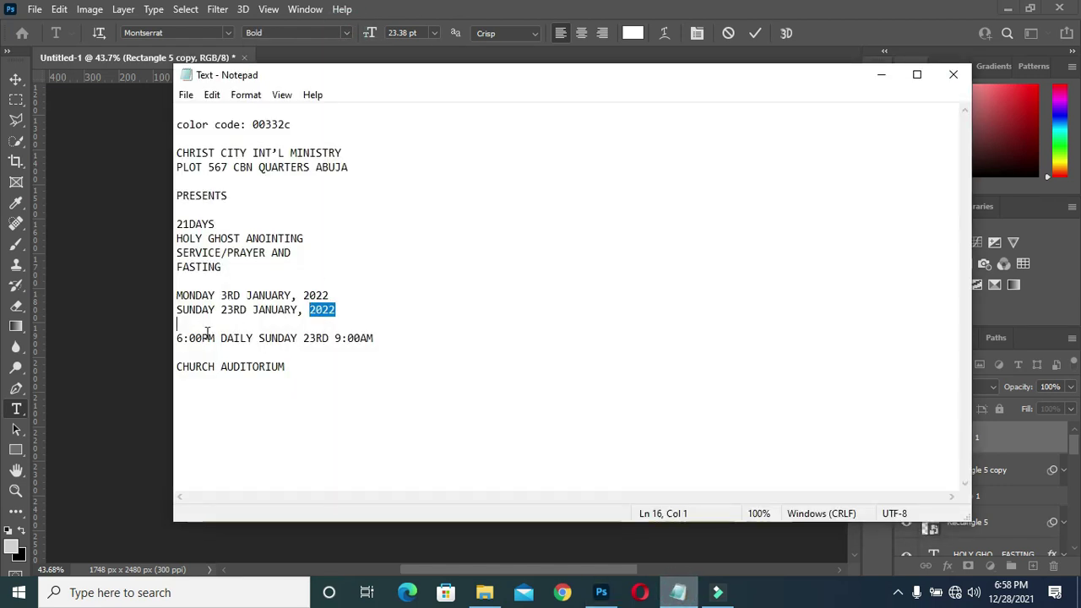
drag(176, 338, 365, 348)
key(ctrl+c)
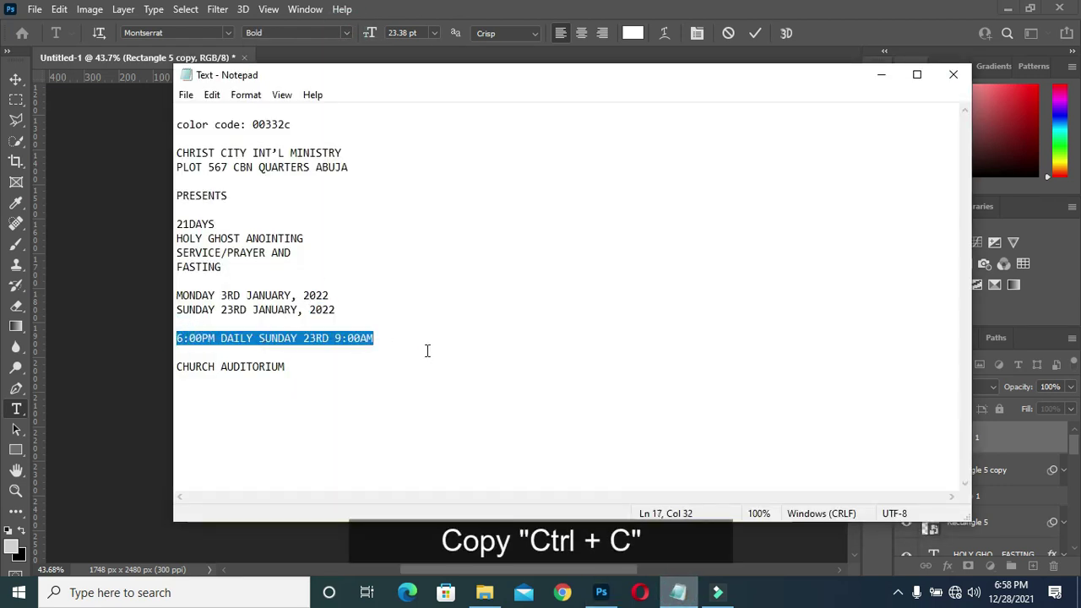
click(880, 74)
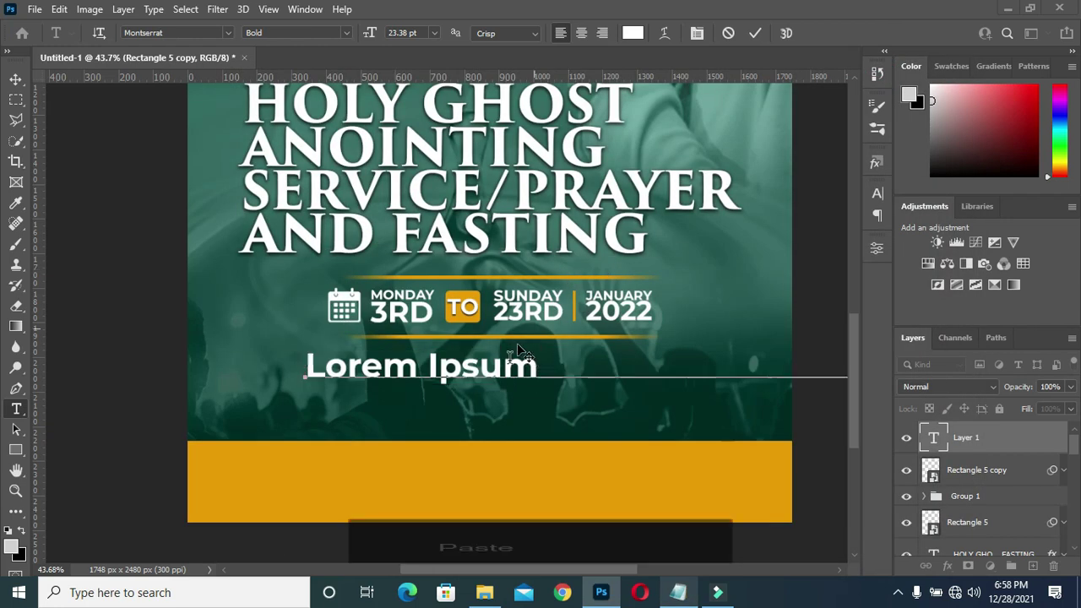
key(ctrl+v)
click(754, 33)
Scale the time line down to about 35% beneath the dates.
click(14, 73)
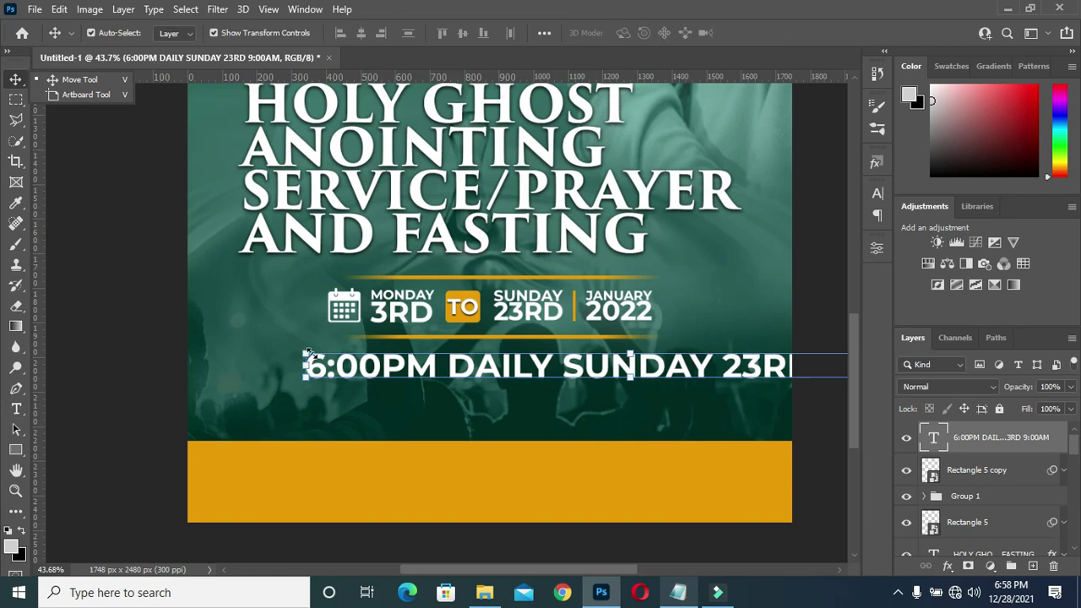
key(ctrl+t)
mouse_move(306, 374)
mouse_down()
mouse_move(683, 362)
mouse_move(413, 361)
mouse_move(389, 348)
mouse_up()
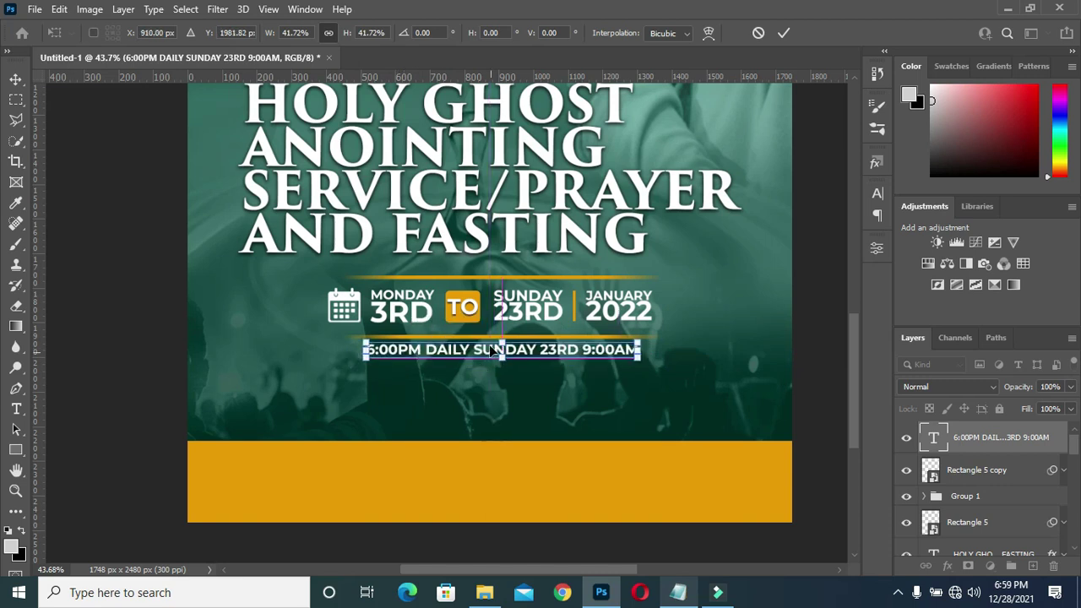
drag(639, 340, 599, 345)
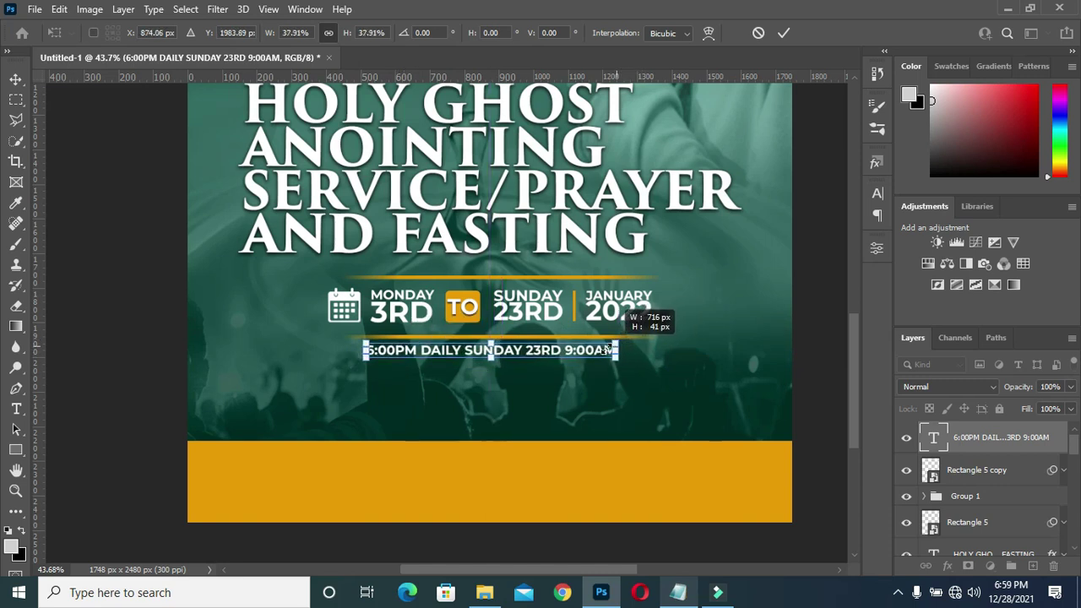
drag(537, 354, 546, 355)
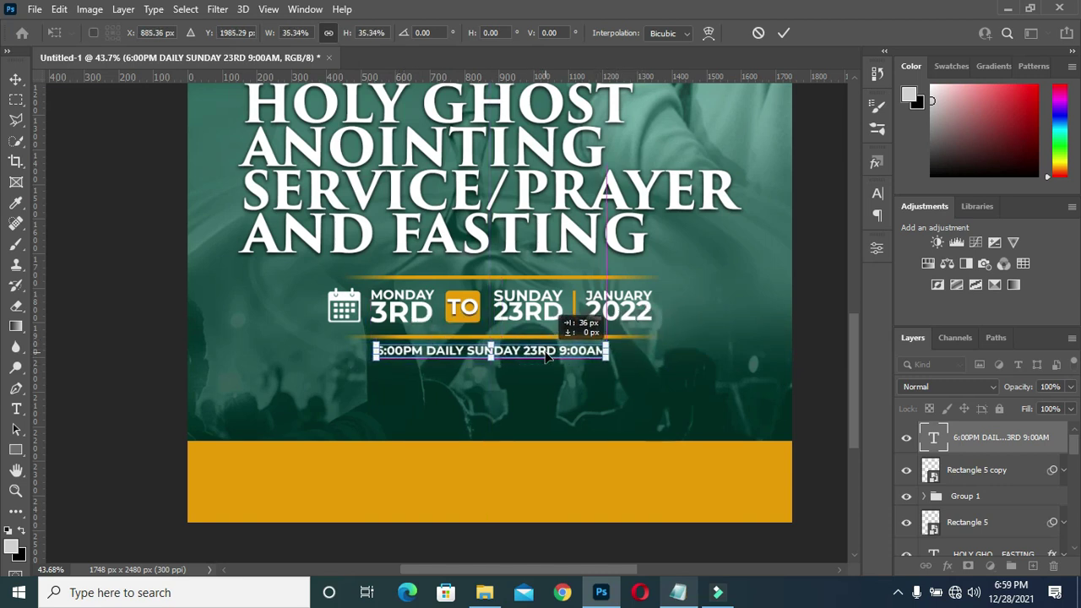
click(782, 32)
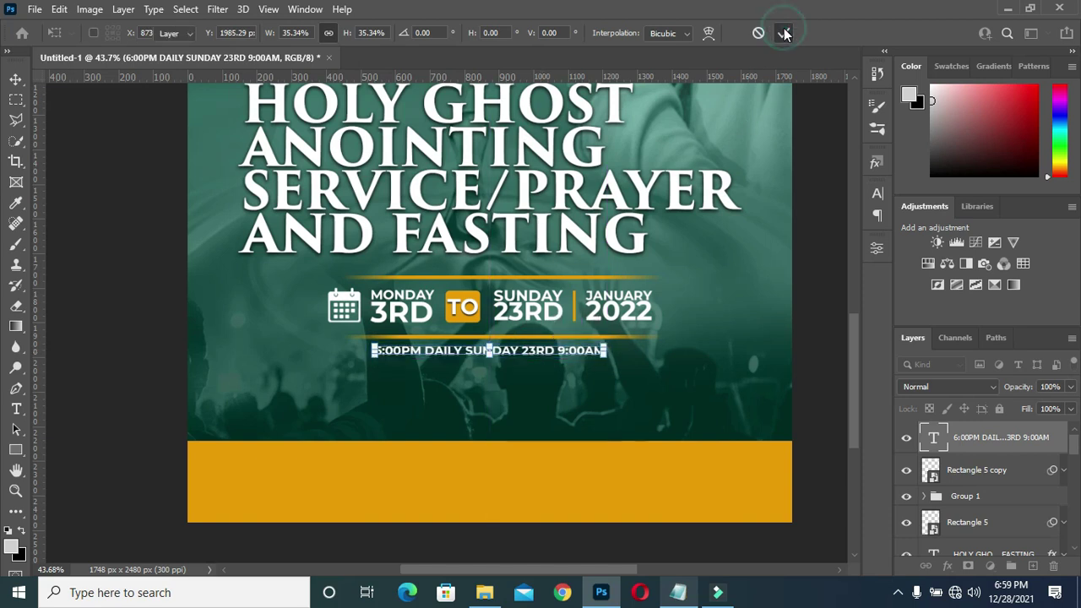
click(94, 219)
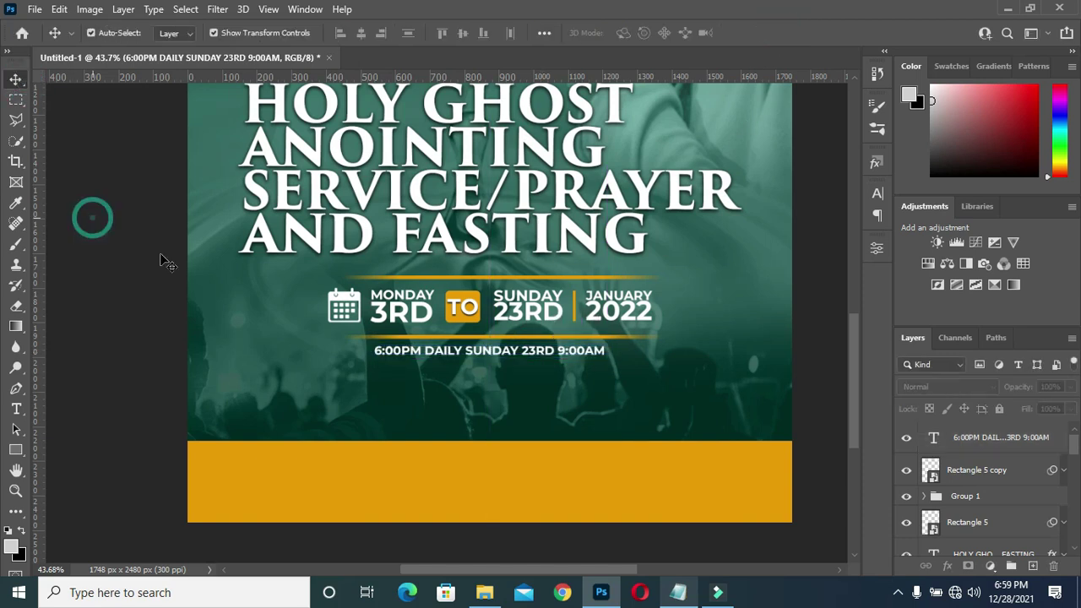
Centre the time line horizontally on the canvas.
scroll(511, 361, down, 1)
scroll(511, 362, down, 1)
click(507, 353)
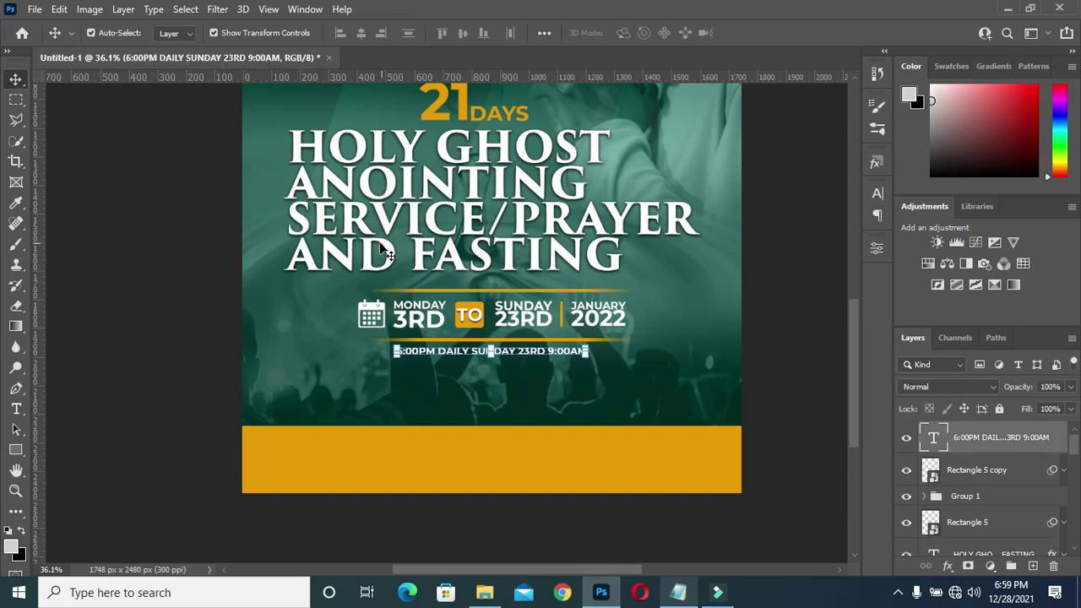
key(ctrl+a)
click(361, 32)
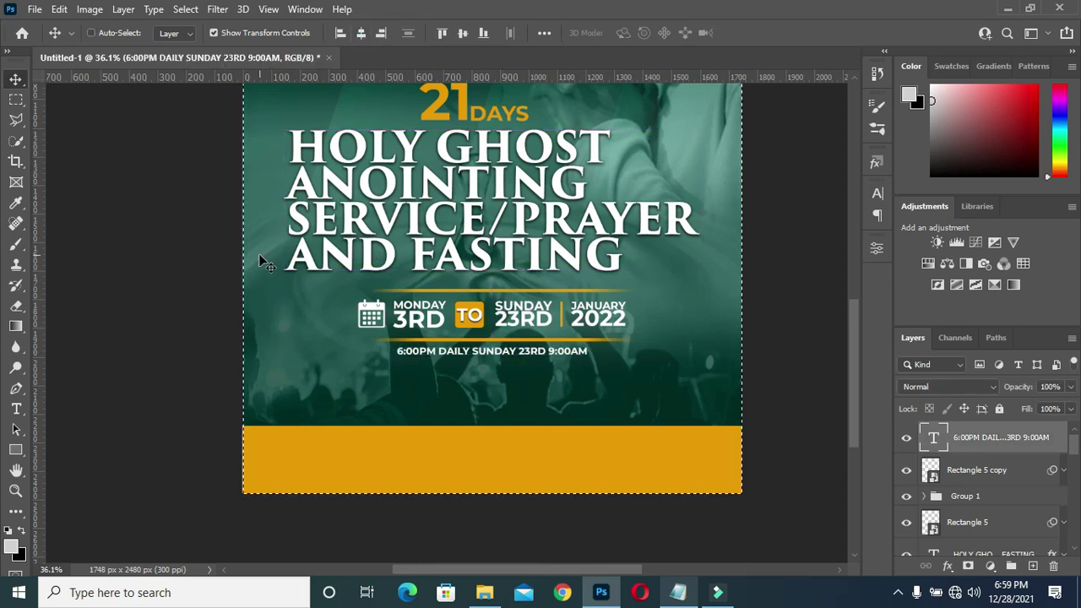
key(ctrl+d)
ctrl+click(167, 331)
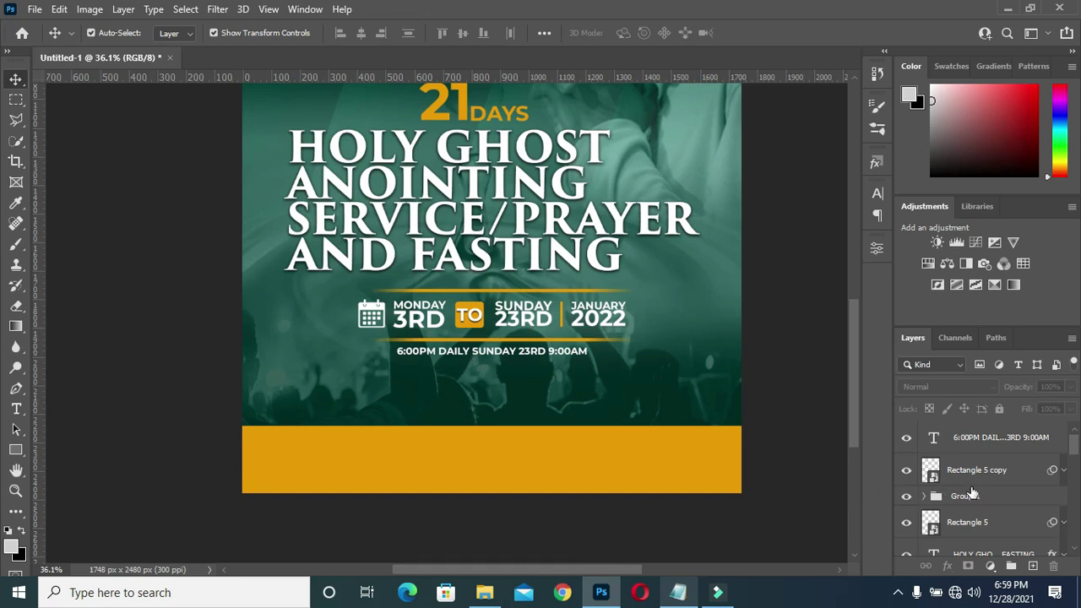
click(965, 438)
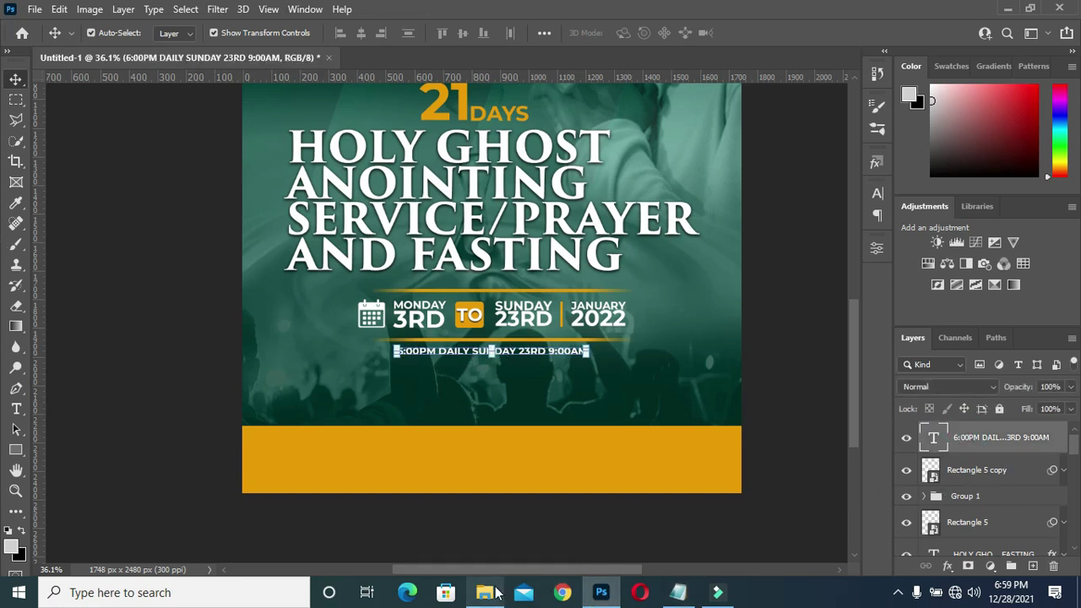
click(485, 592)
Place the Time clock image from File Explorer onto the flyer.
double_click(665, 395)
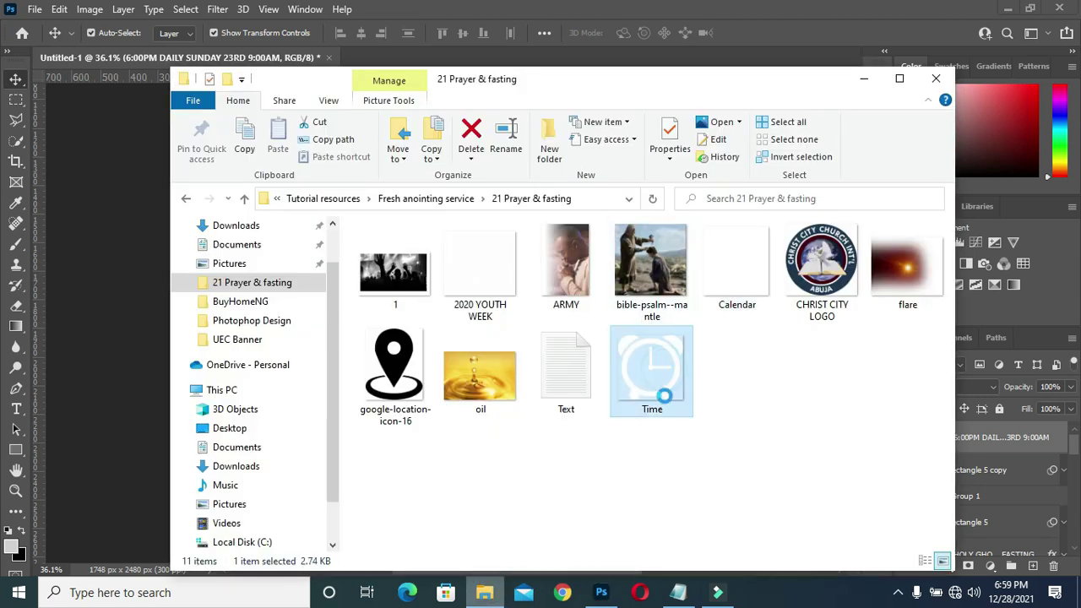
mouse_move(663, 393)
mouse_down()
mouse_move(599, 598)
mouse_move(369, 396)
mouse_up()
drag(341, 361, 342, 363)
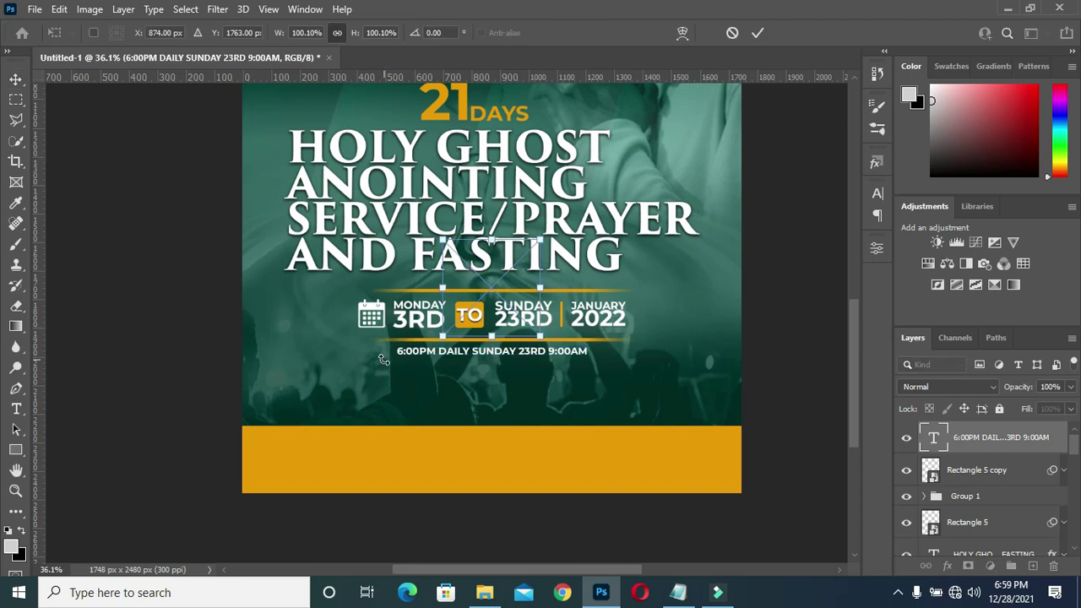
scroll(568, 201, up, 3)
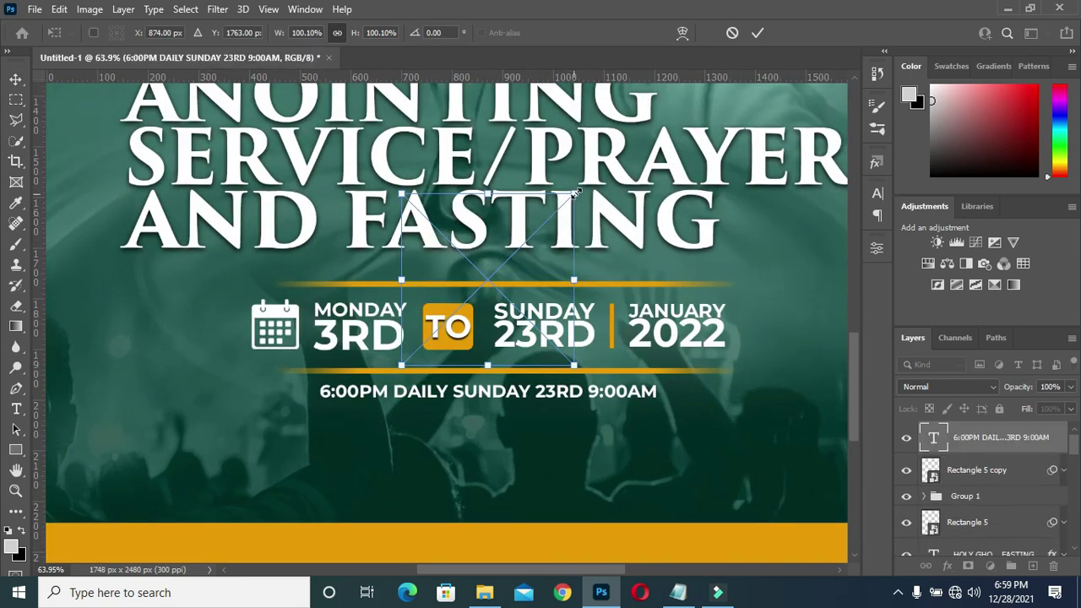
Shrink the clock to about 11% beside the time line, layered below the text.
mouse_move(567, 201)
mouse_down()
mouse_move(412, 349)
mouse_move(291, 384)
mouse_up()
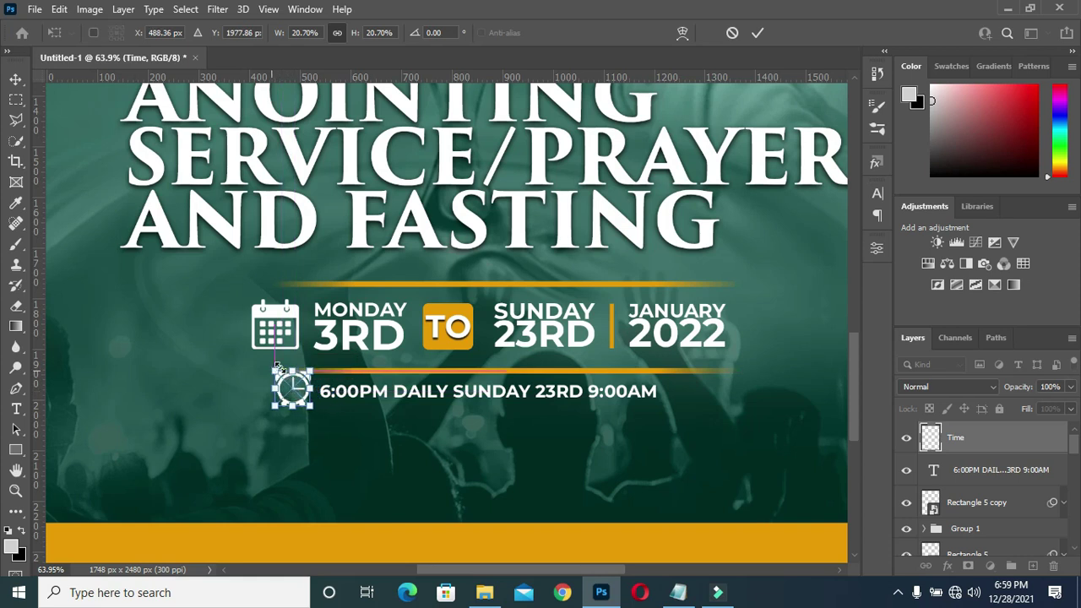
drag(272, 370, 307, 390)
scroll(296, 386, up, 2)
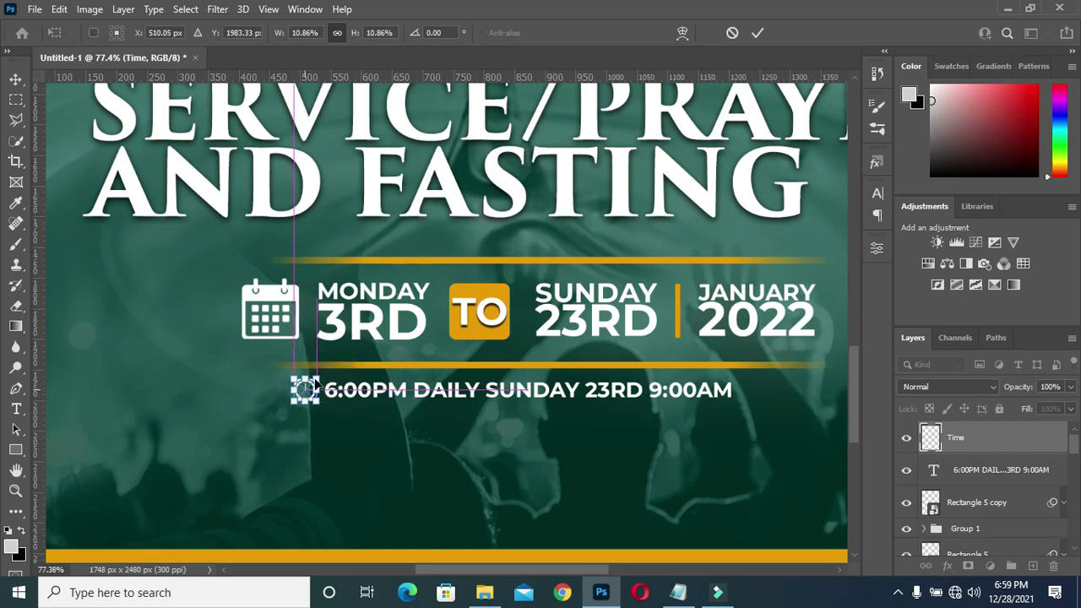
key(Return)
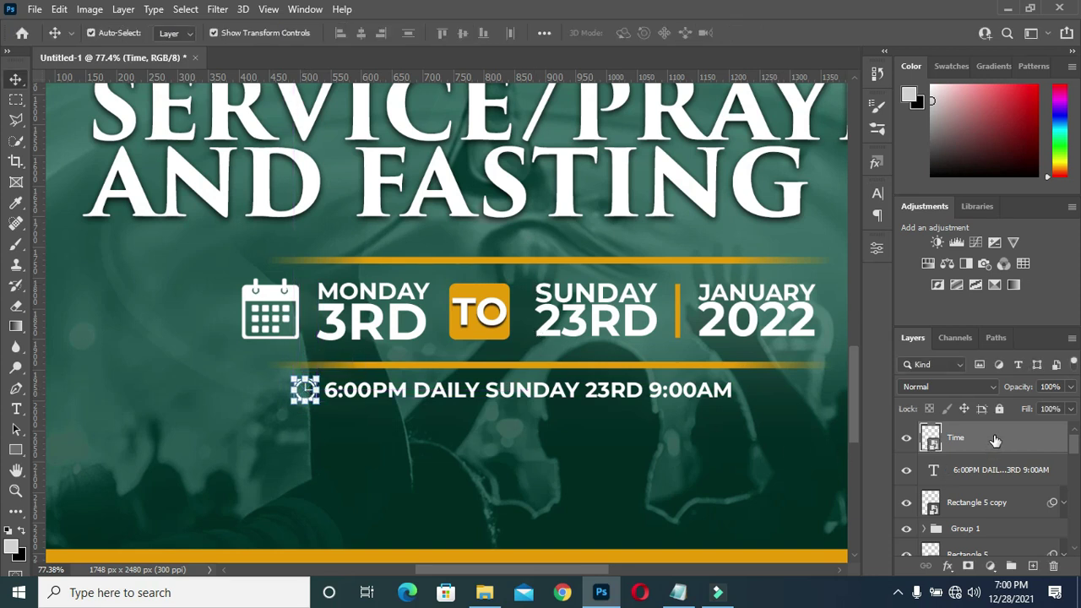
drag(992, 437, 991, 469)
alt+scroll(527, 384, down, 3)
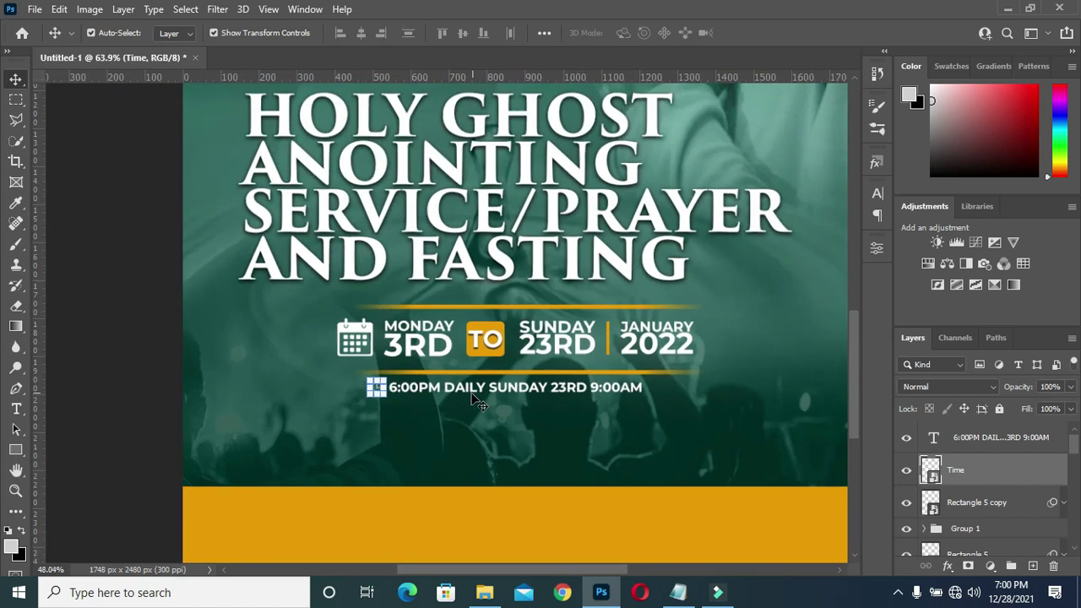
alt+scroll(490, 407, down, 1)
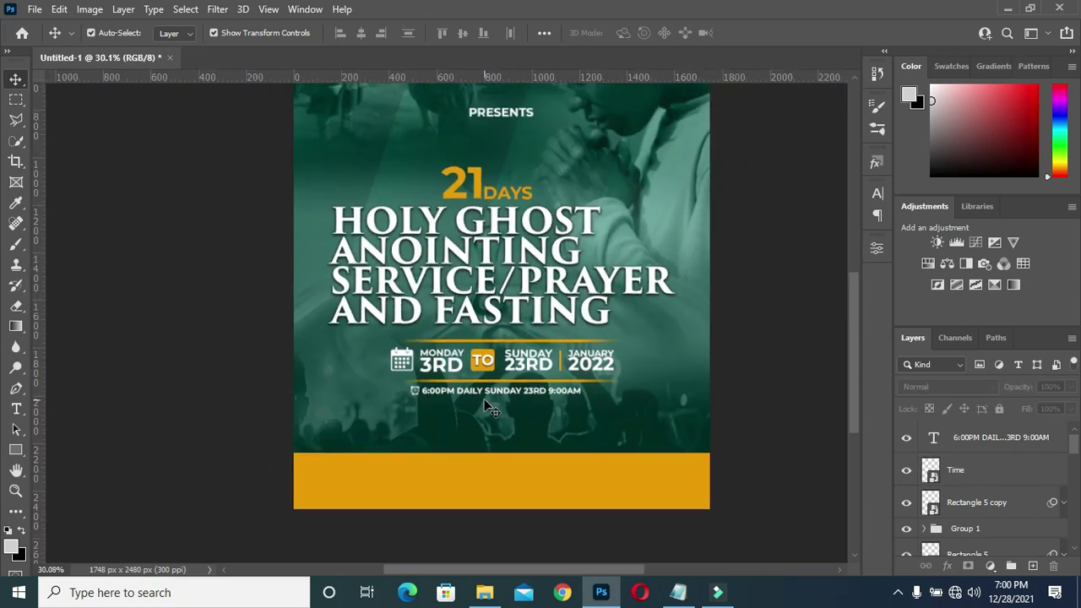
alt+scroll(604, 393, down, 1)
click(1000, 470)
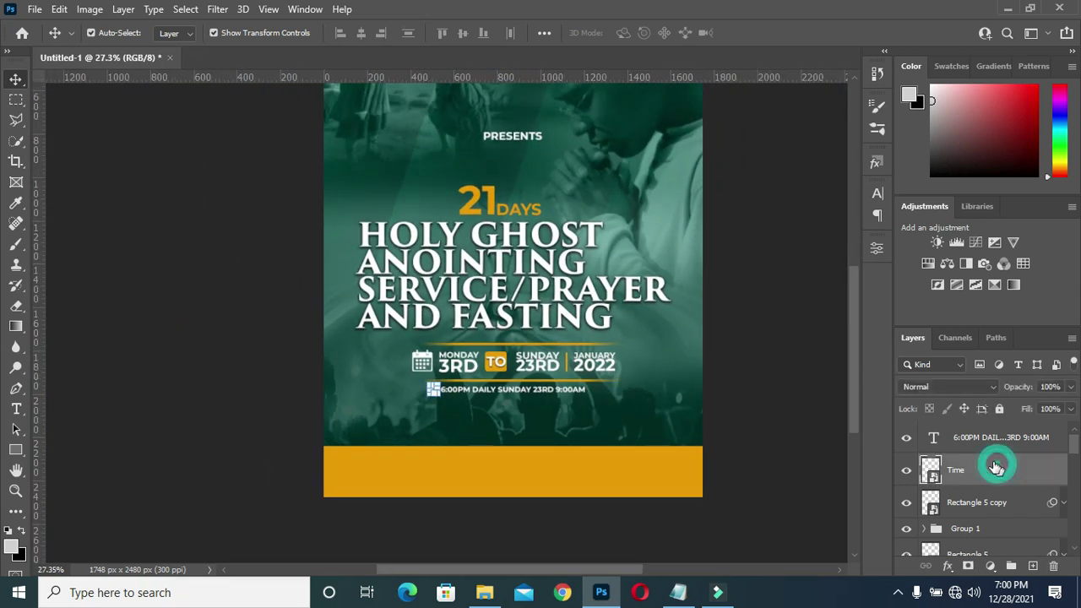
Group the clock and time text as TIME and centre it horizontally.
ctrl+click(984, 437)
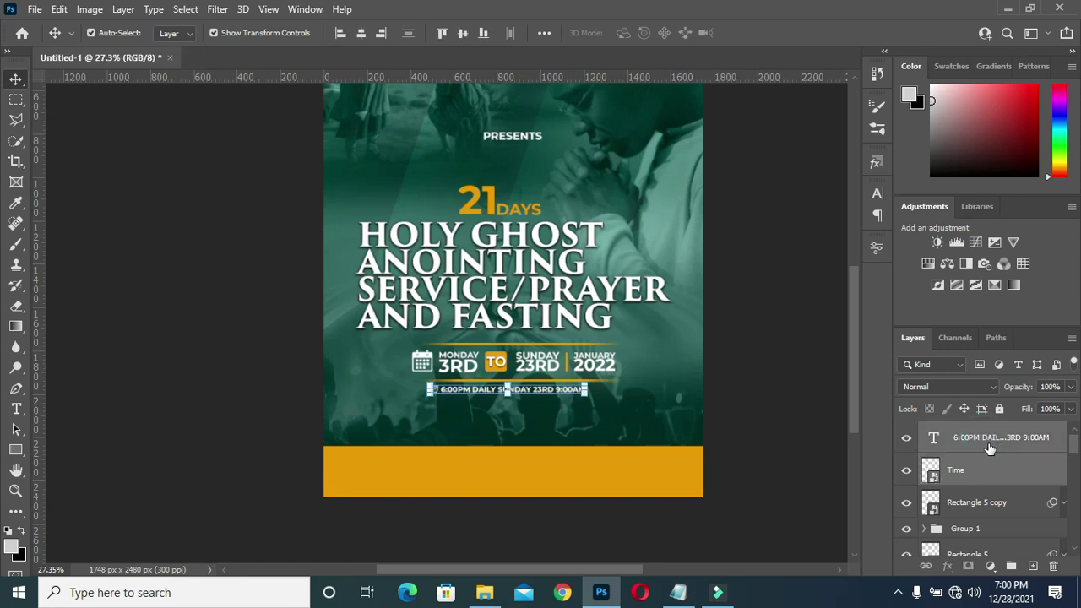
key(ctrl+g)
double_click(967, 432)
text(TIME)
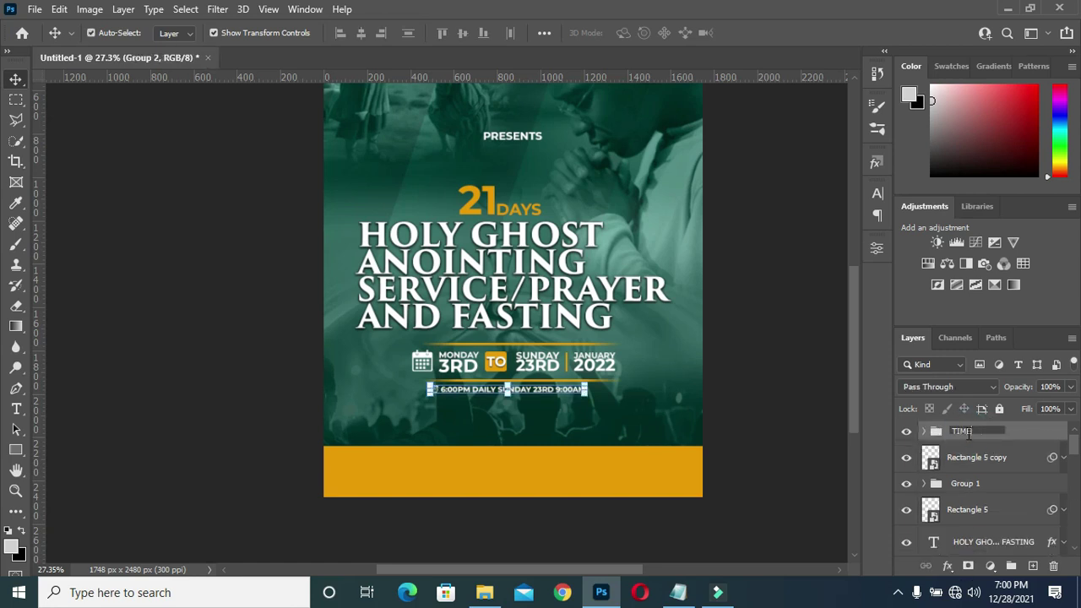
key(Return)
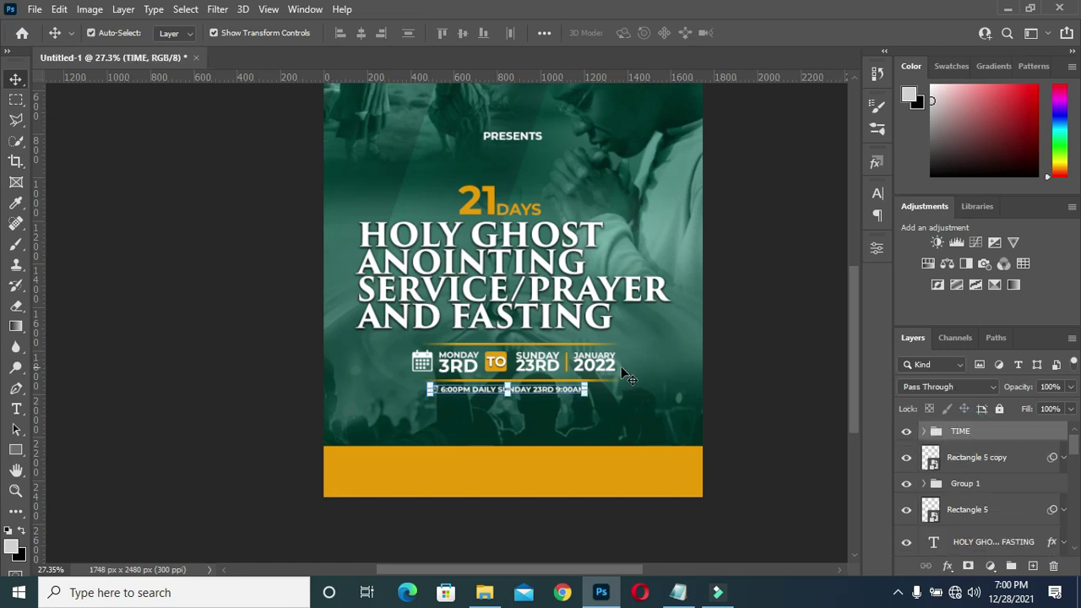
click(360, 32)
ctrl+click(809, 406)
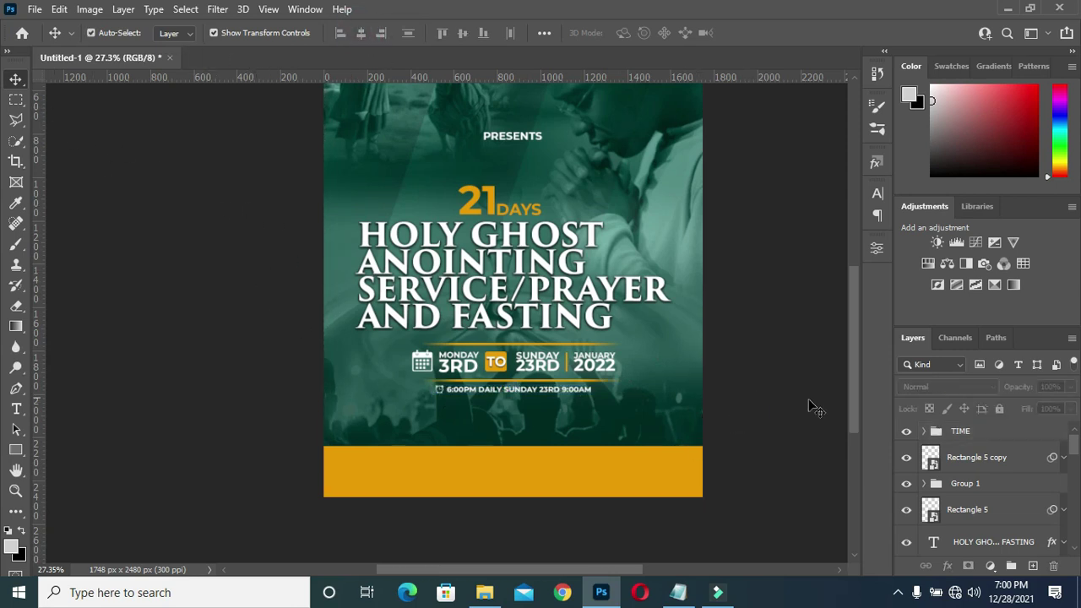
Group TIME with the date layers into a group named TIME & DATE.
click(980, 434)
scroll(984, 494, down, 1)
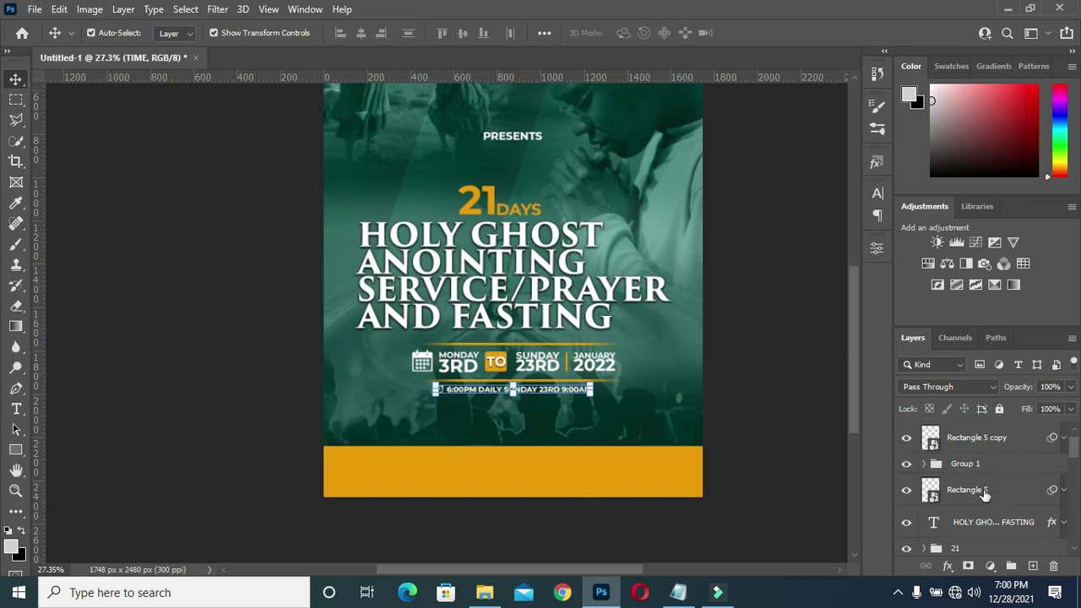
shift+click(983, 492)
key(ctrl+g)
text(TIME & DATE)
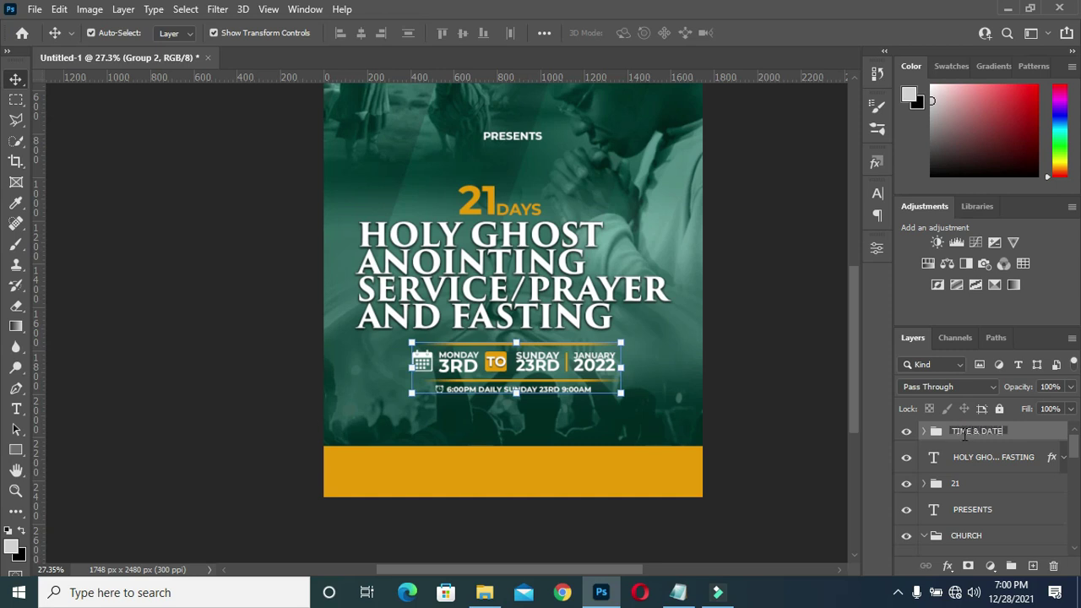
key(Return)
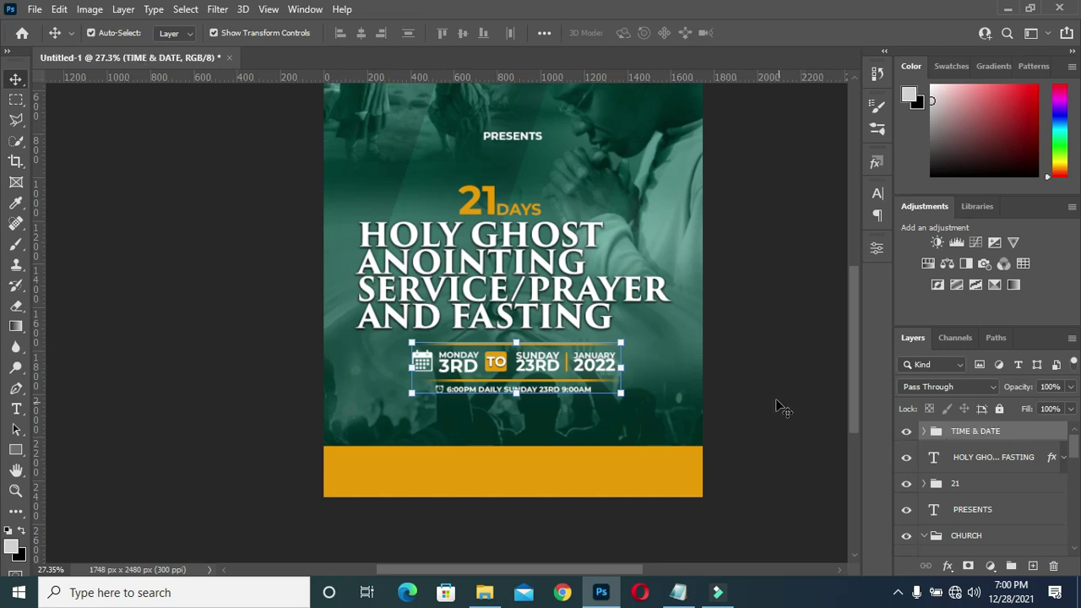
click(779, 398)
scroll(506, 399, up, 3)
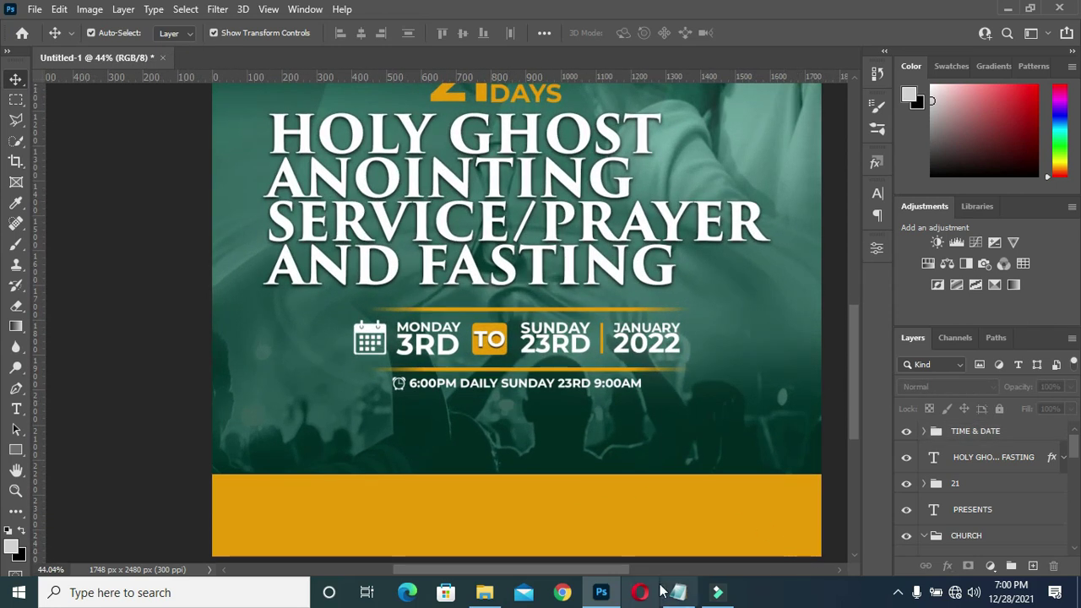
Select the CHURCH AUDITORIUM line in the notes for later pasting.
click(678, 591)
drag(291, 367, 168, 363)
key(ctrl+c)
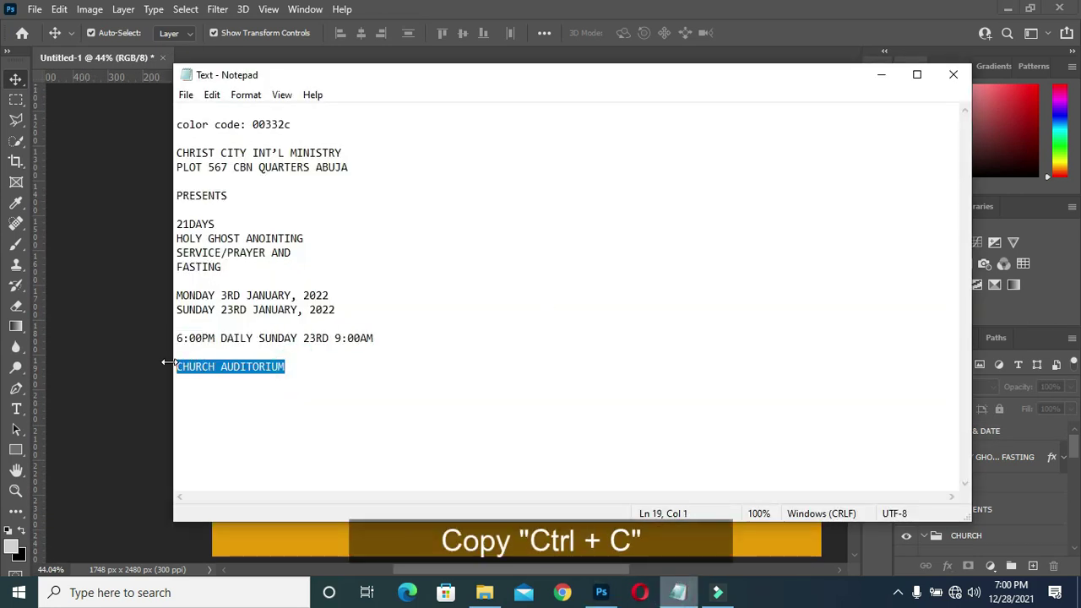
click(881, 74)
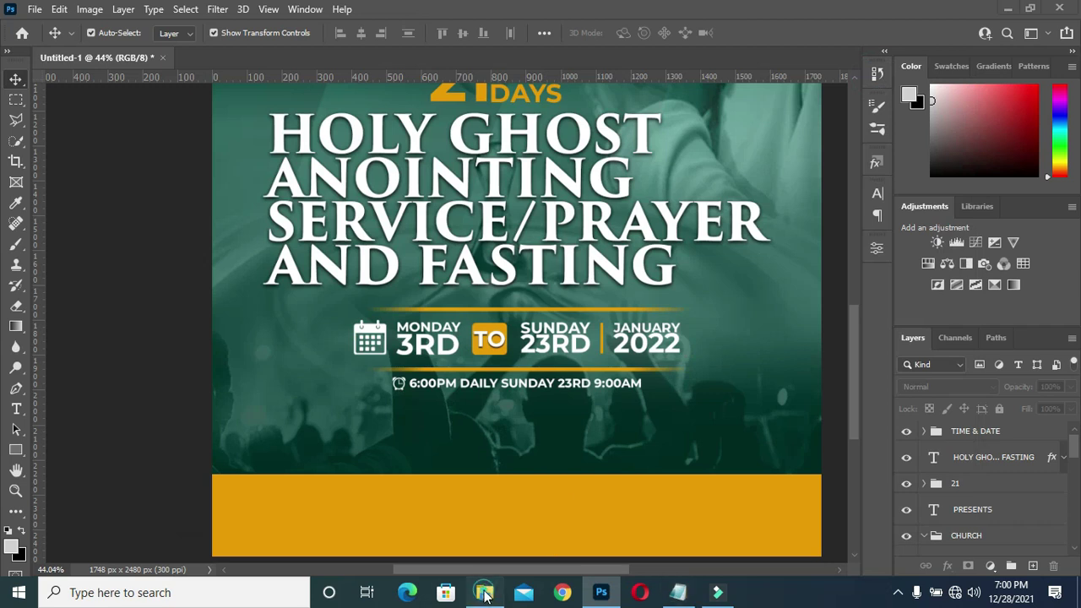
Place google-location-icon-16 and shrink it to a small pin on the bottom gold bar.
click(485, 592)
click(414, 358)
drag(414, 363, 147, 447)
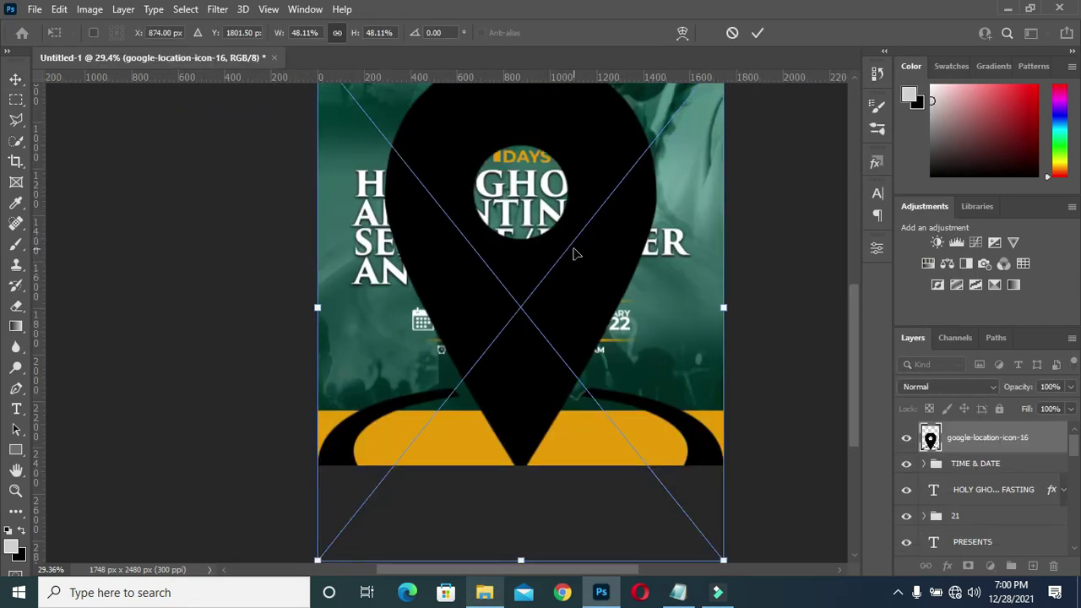
drag(523, 559, 521, 264)
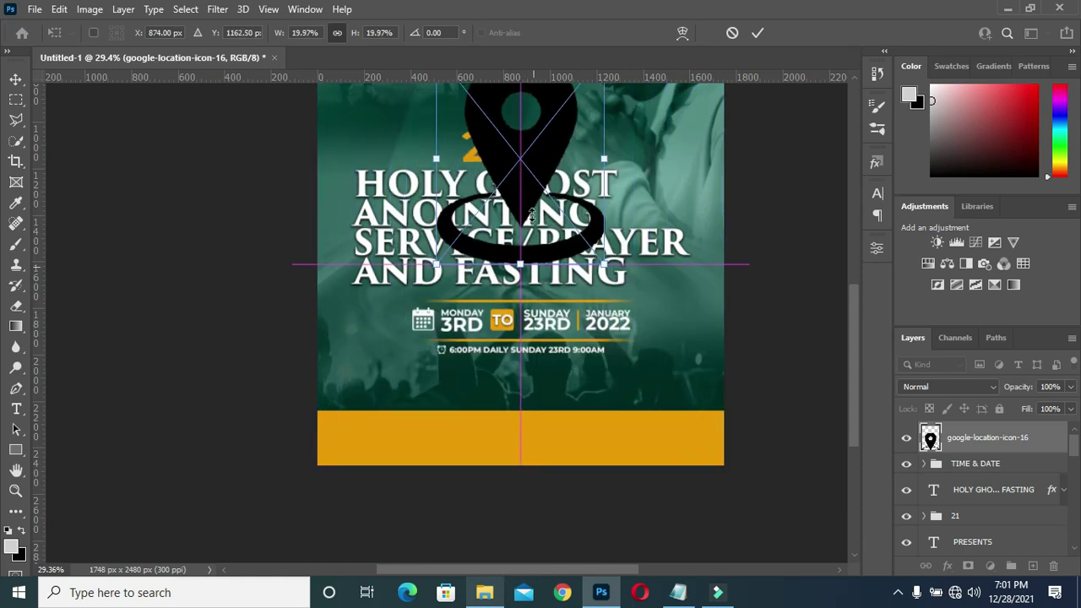
drag(526, 212, 498, 355)
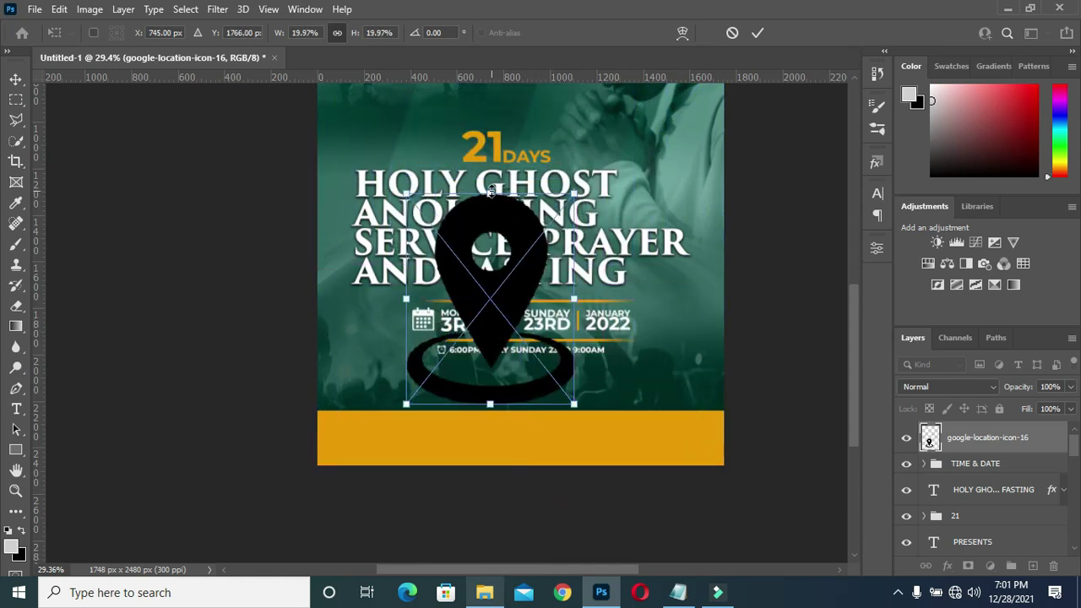
drag(408, 200, 474, 380)
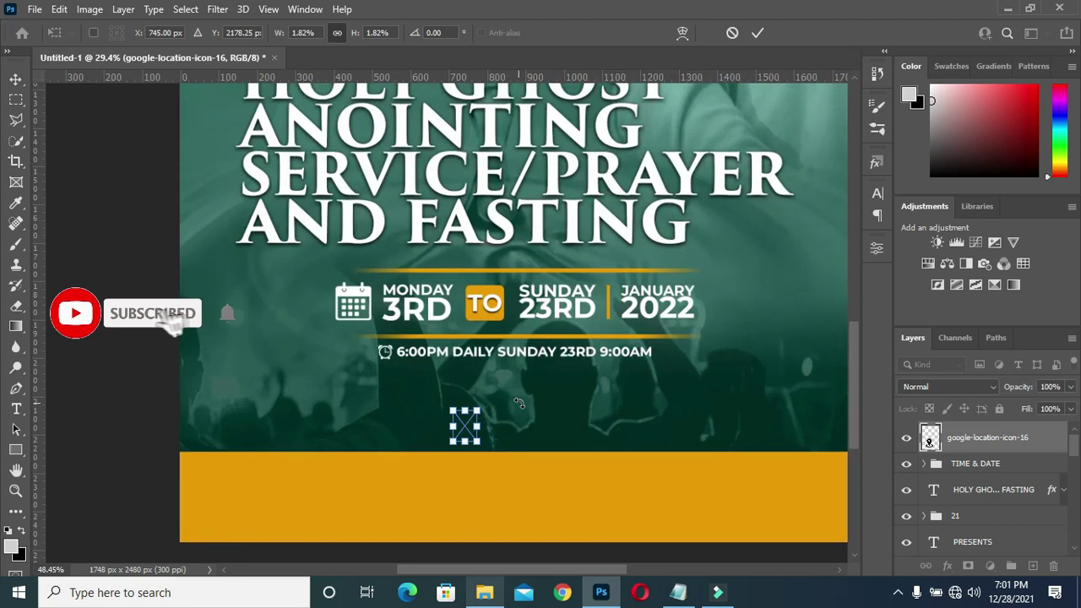
scroll(528, 335, up, 5)
drag(465, 426, 404, 505)
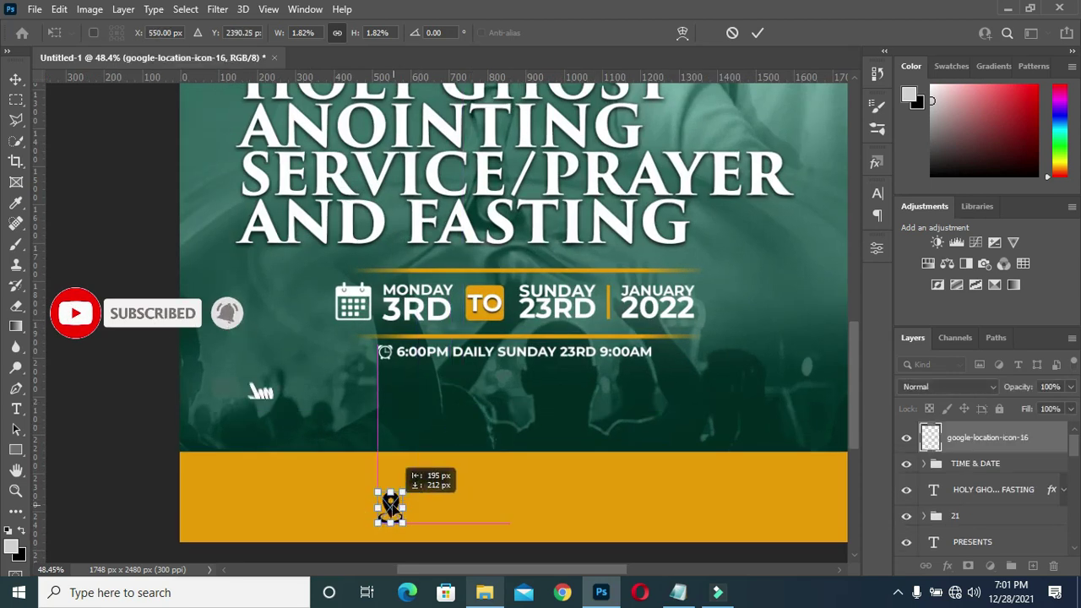
click(755, 32)
click(17, 409)
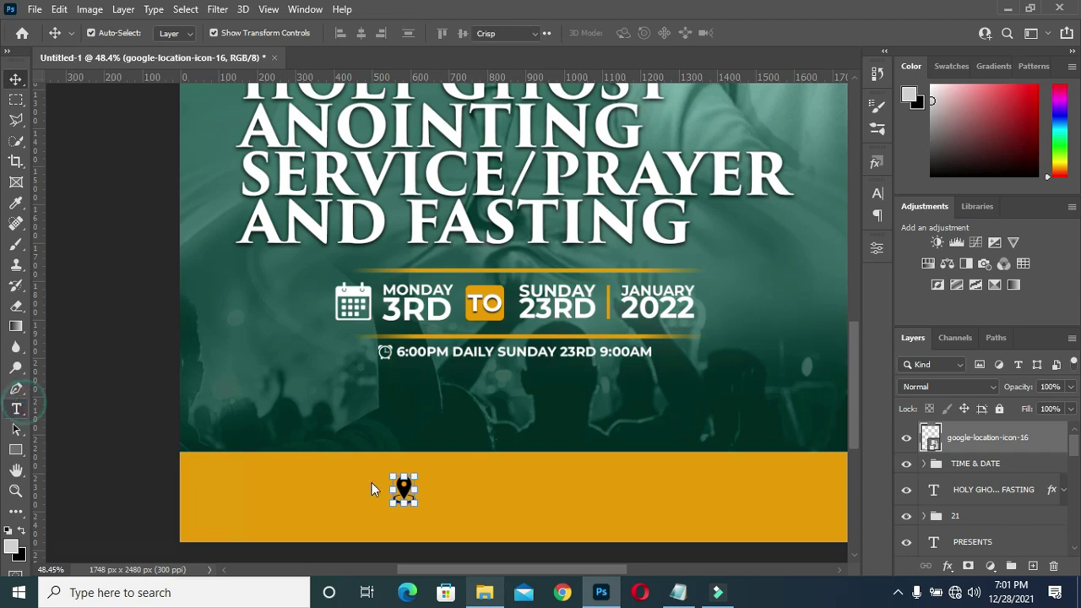
Add CHURCH AUDITORIUM text in black (000000) on the orange bar.
click(564, 482)
key(ctrl+v)
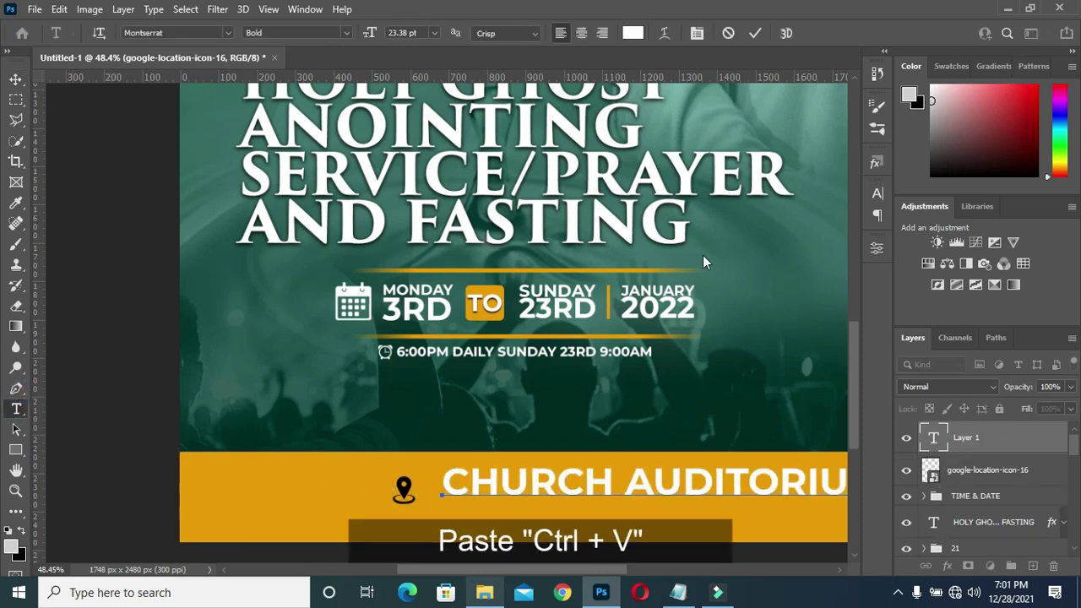
click(755, 33)
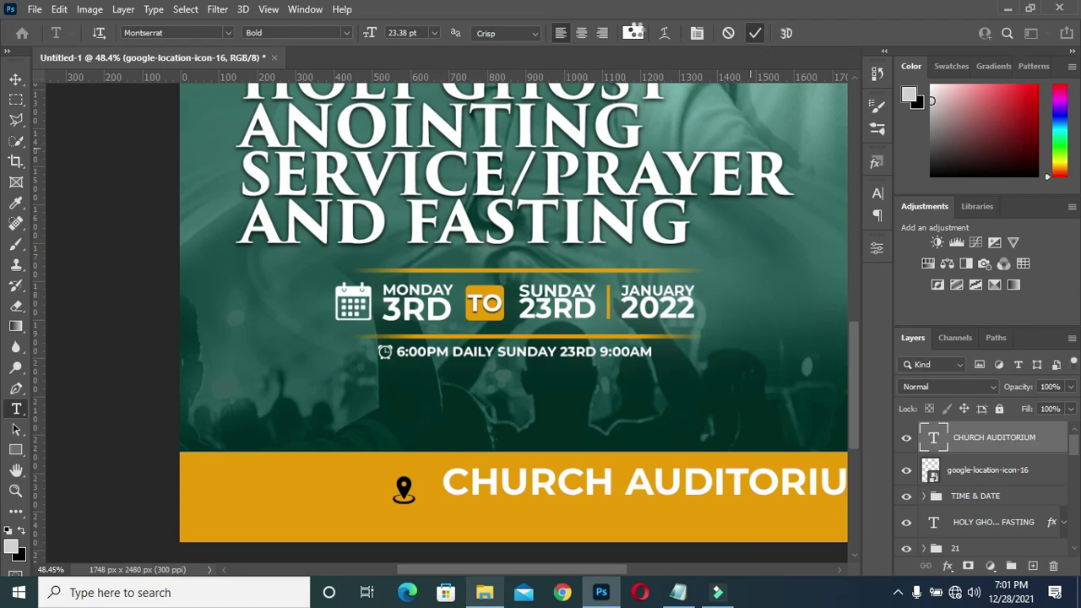
click(633, 33)
text(000000)
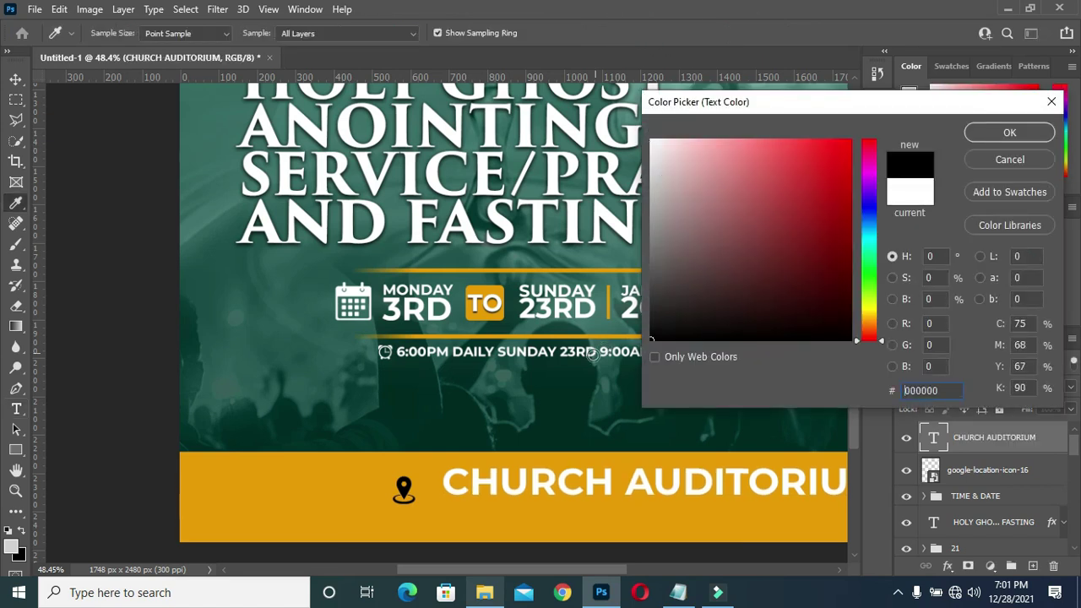
click(997, 133)
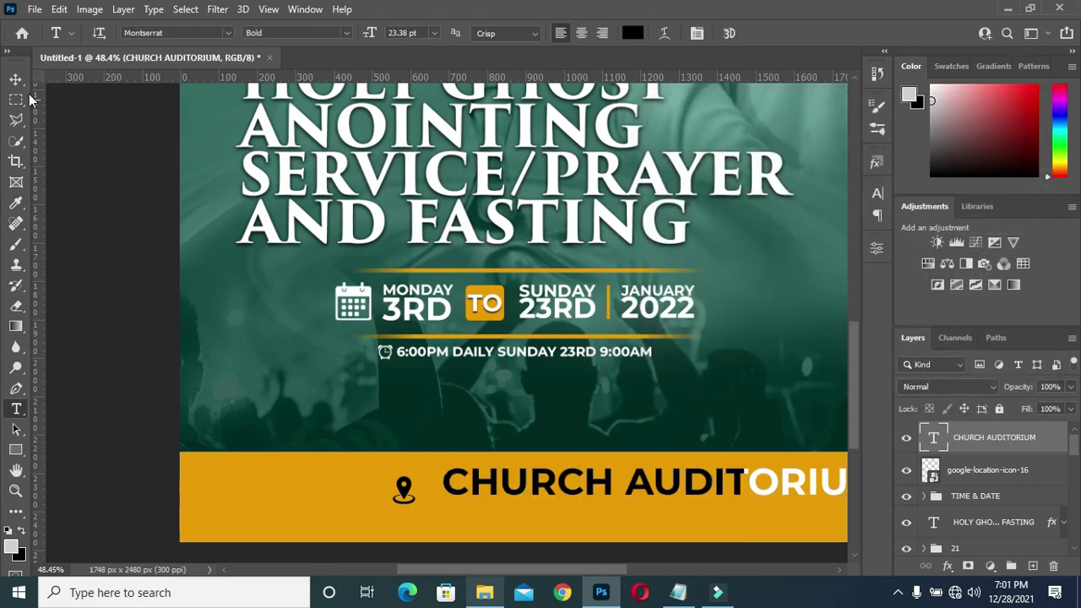
click(16, 79)
Scale the CHURCH AUDITORIUM text down to fit beside the pin.
scroll(557, 414, down, 1)
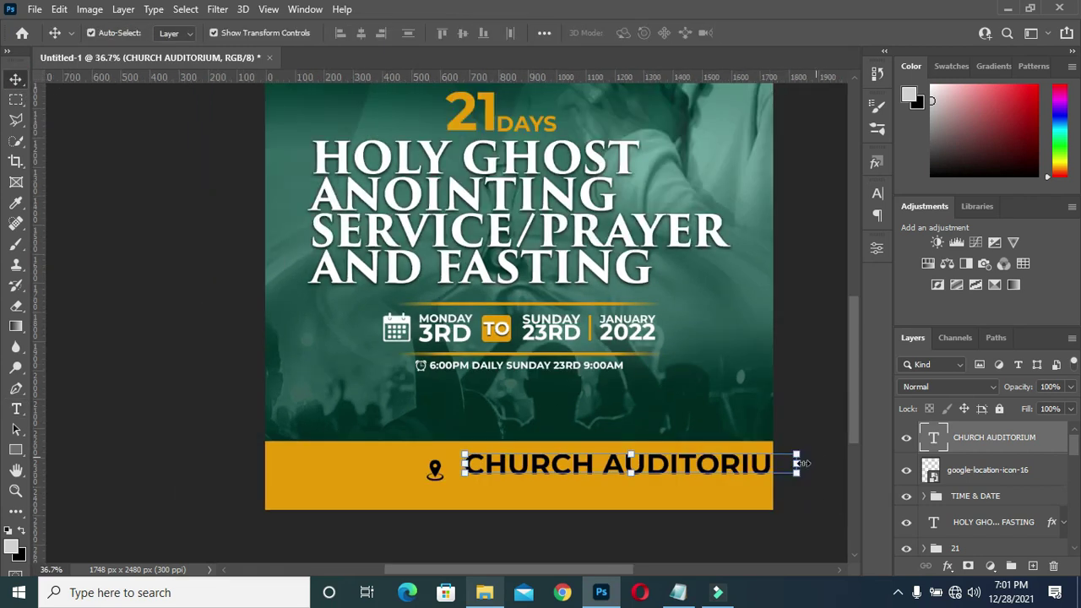
drag(798, 455, 656, 469)
drag(587, 471, 579, 471)
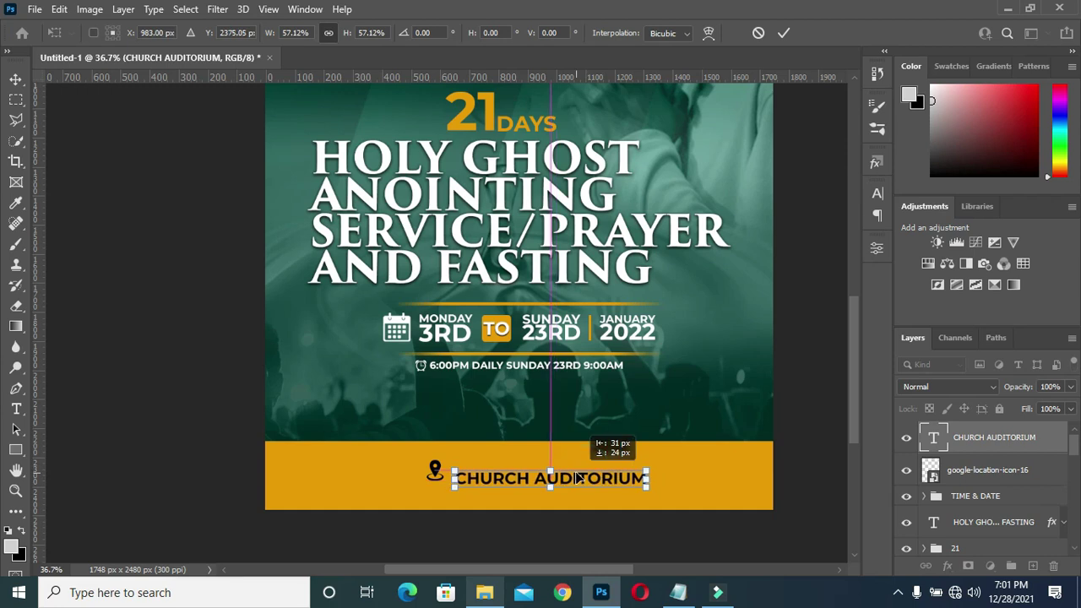
click(783, 33)
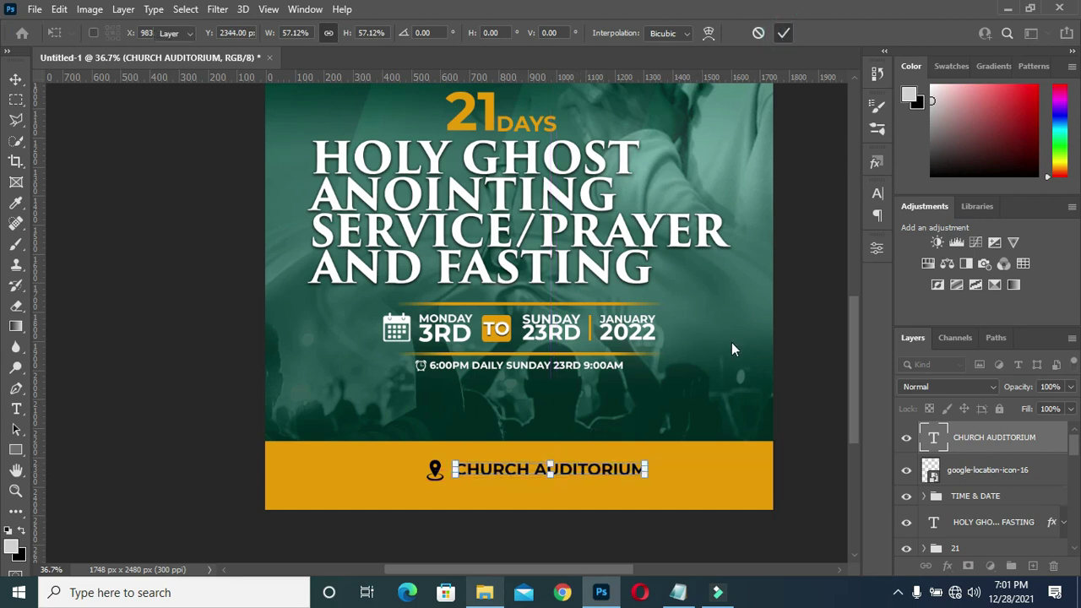
drag(643, 463, 633, 466)
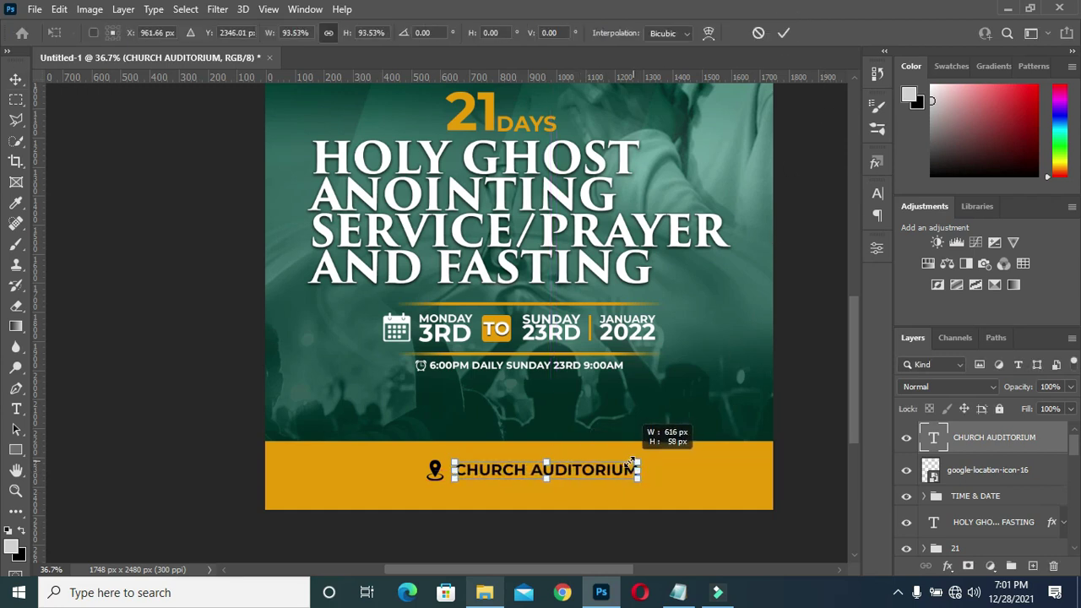
click(786, 32)
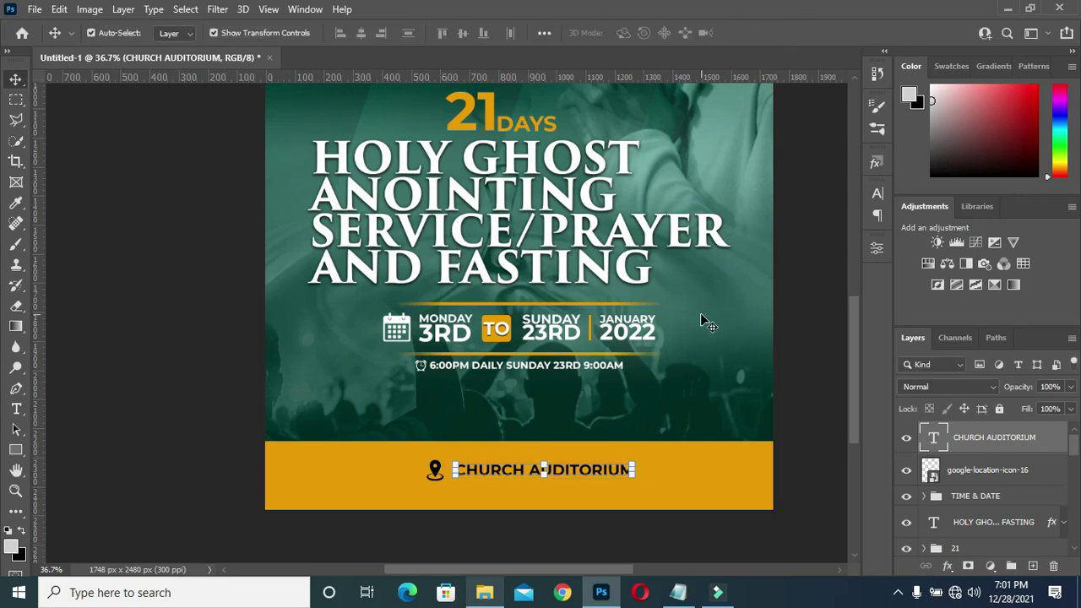
Try centre-aligning the location pin with the venue text, then undo it.
scroll(443, 471, up, 1)
scroll(443, 471, up, 1)
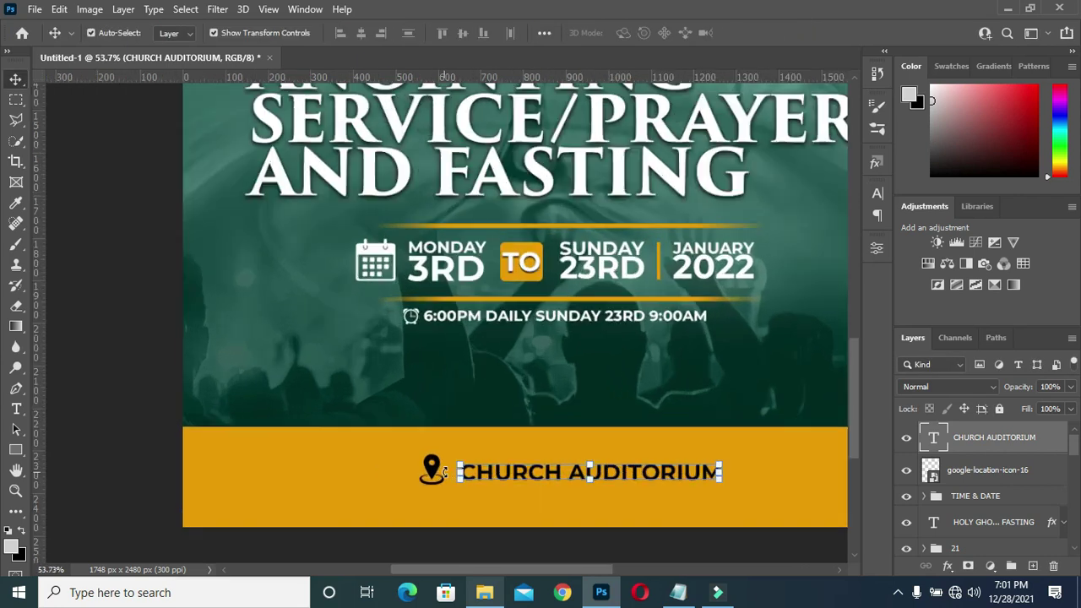
click(433, 471)
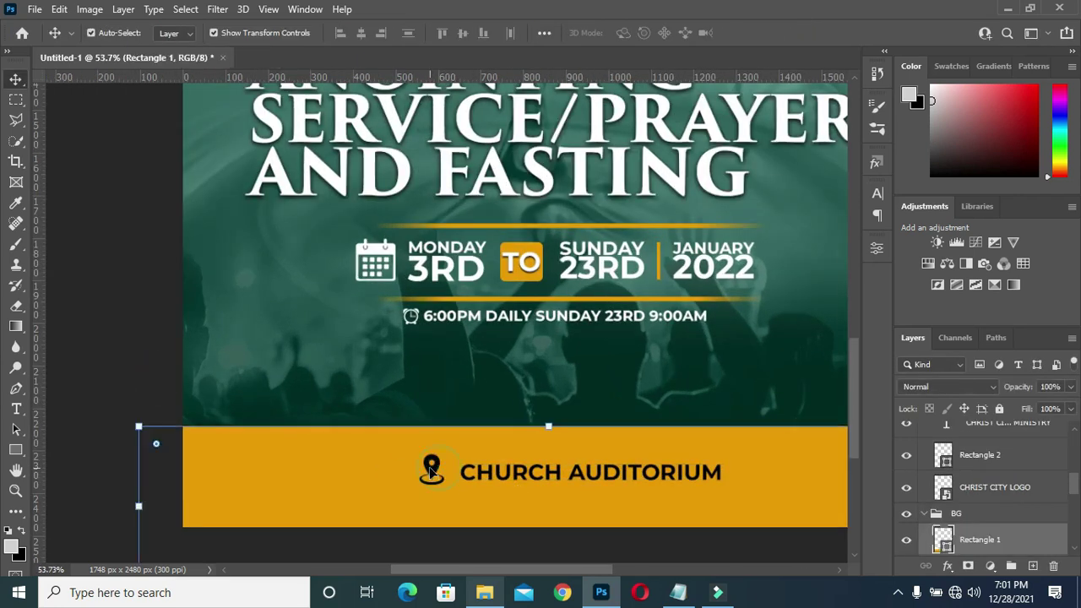
click(434, 472)
key(ctrl+t)
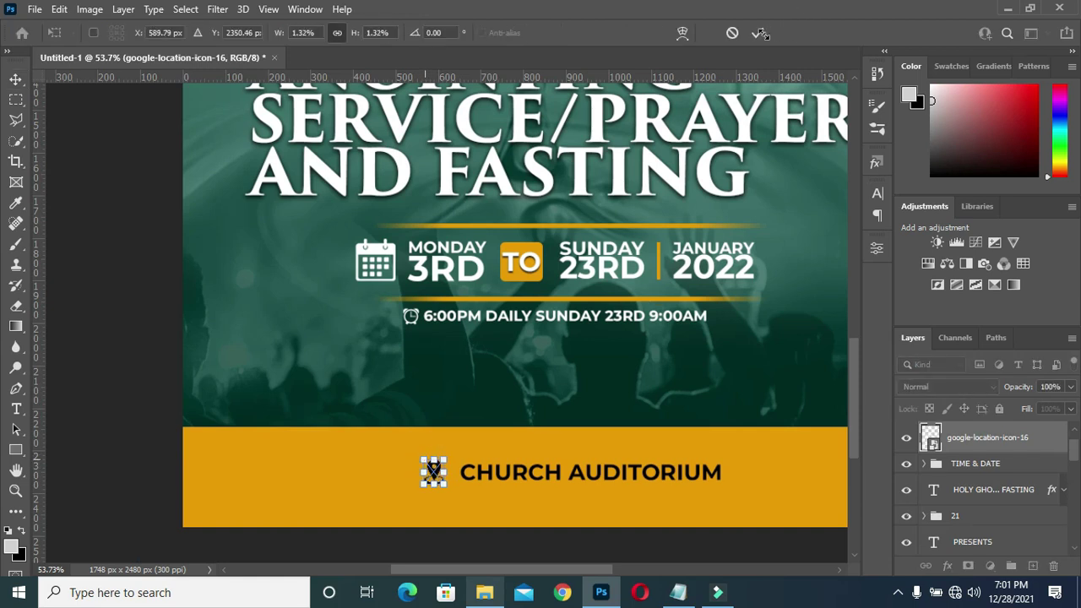
click(758, 34)
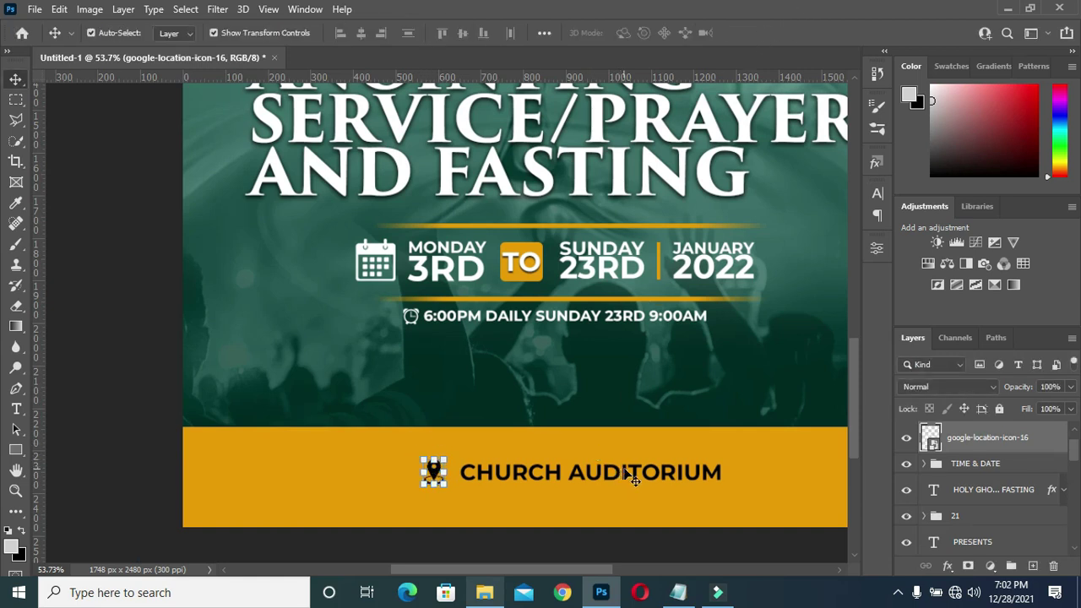
scroll(992, 451, up, 1)
ctrl+click(982, 439)
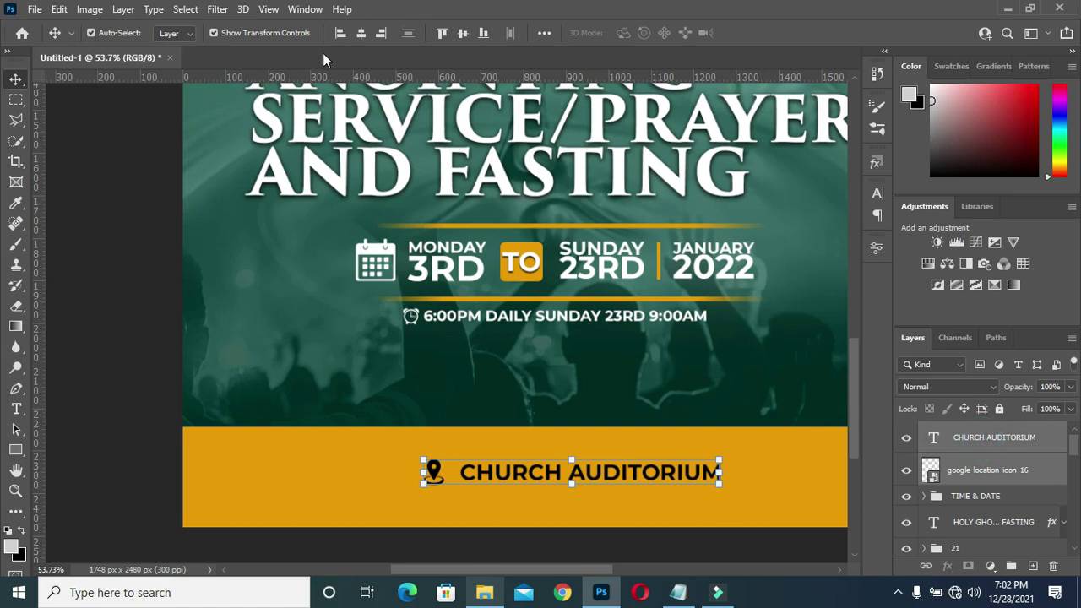
click(361, 33)
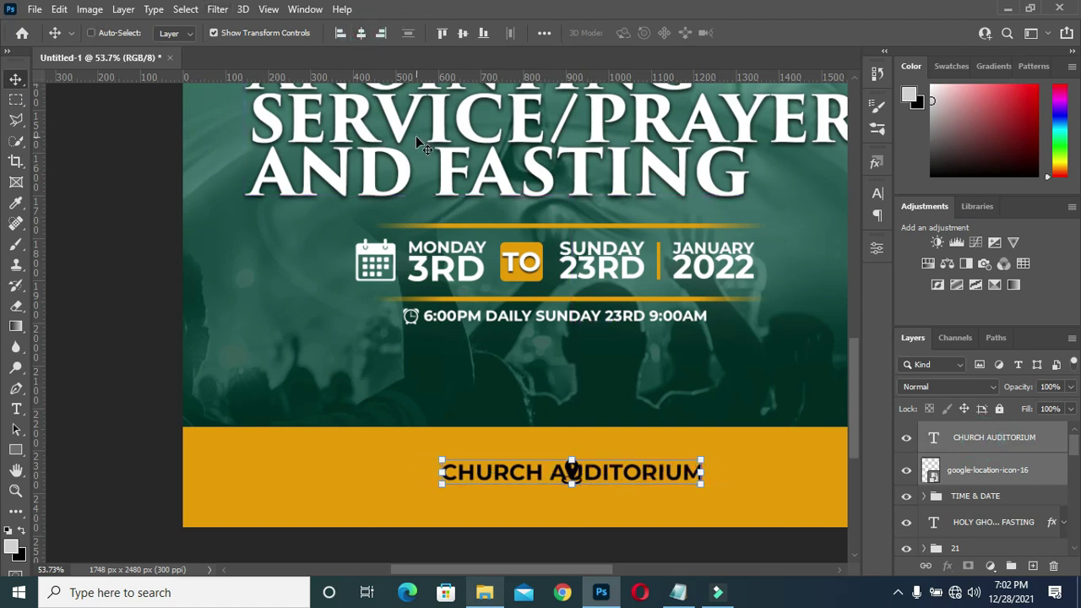
key(ctrl+z)
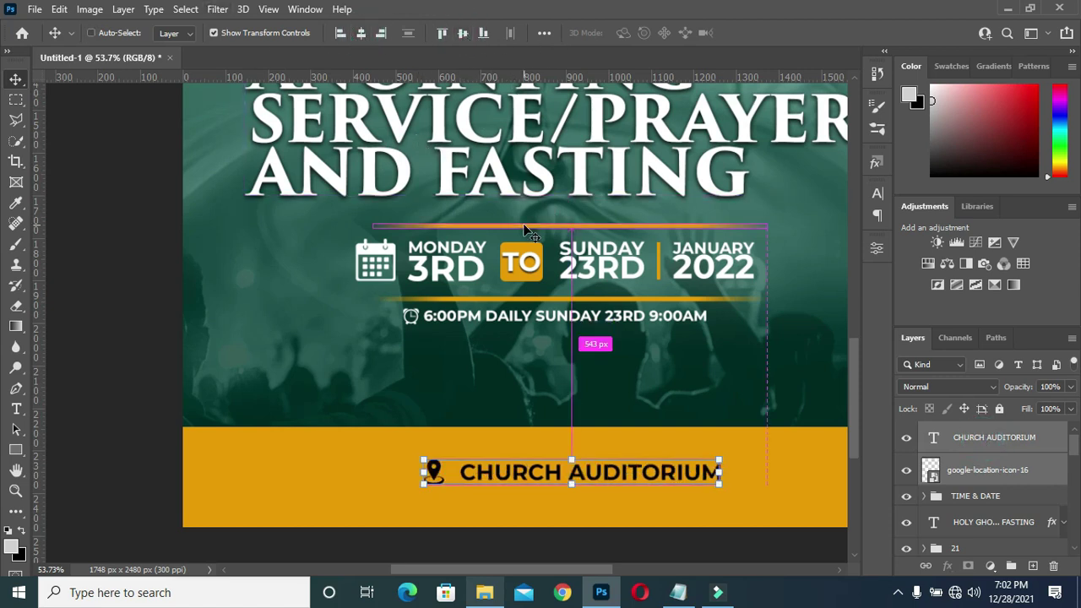
scroll(565, 277, down, 3)
click(223, 274)
Group the location pin and CHURCH AUDITORIUM text as 'location'.
scroll(654, 439, down, 2)
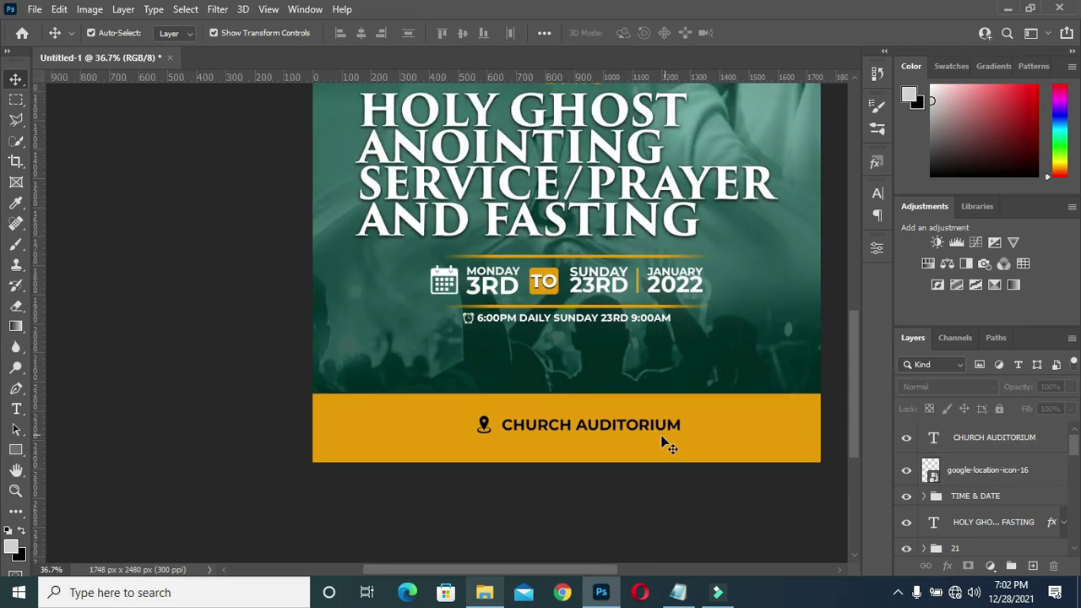
click(976, 469)
shift+click(973, 437)
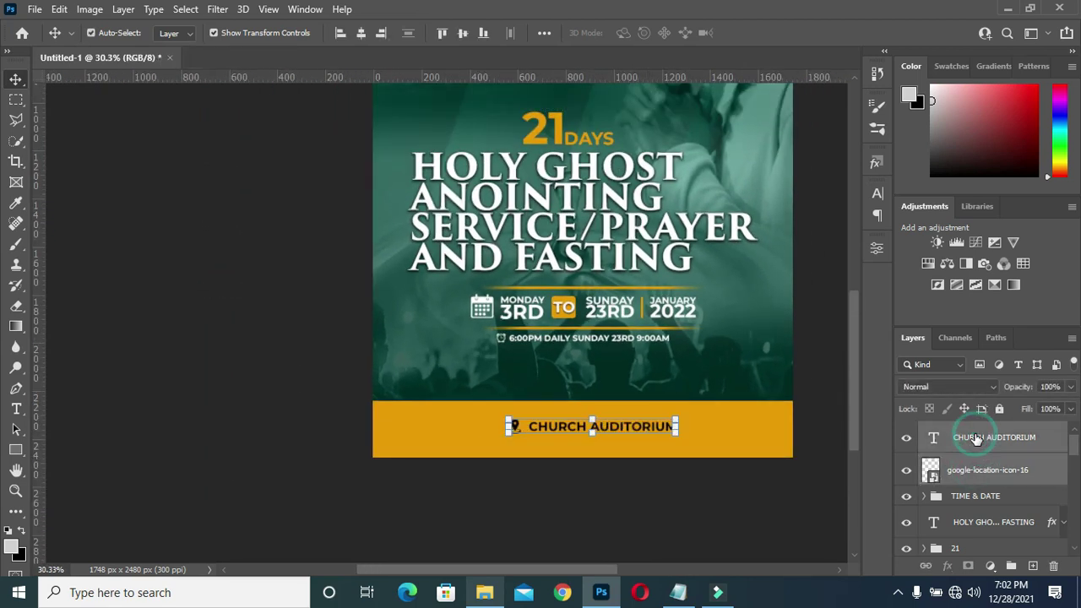
key(ctrl+g)
double_click(967, 431)
text(location)
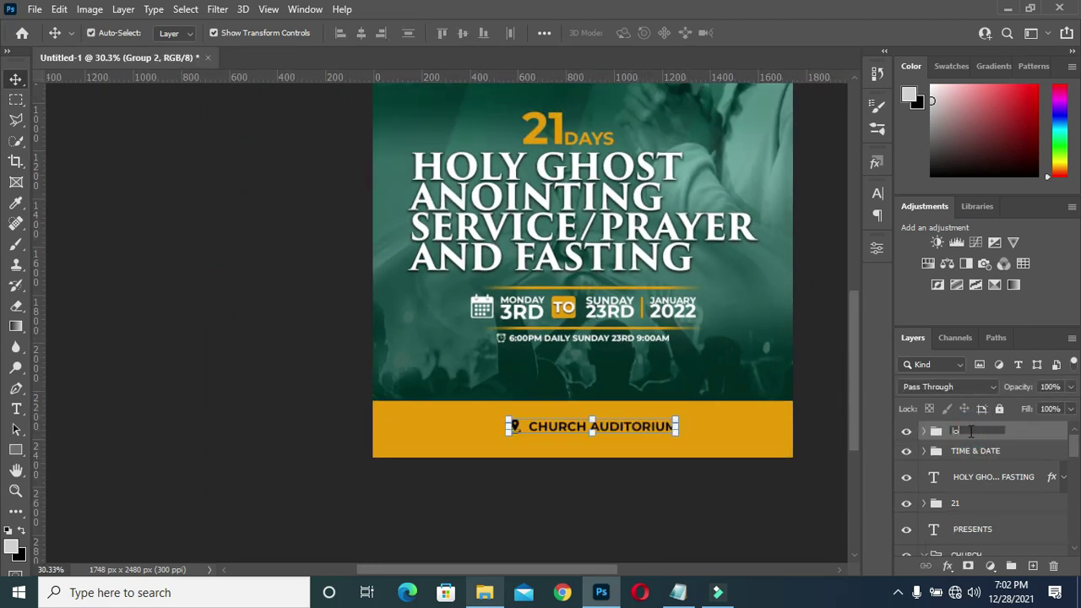
key(Return)
Centre the location group horizontally on the canvas.
key(ctrl+a)
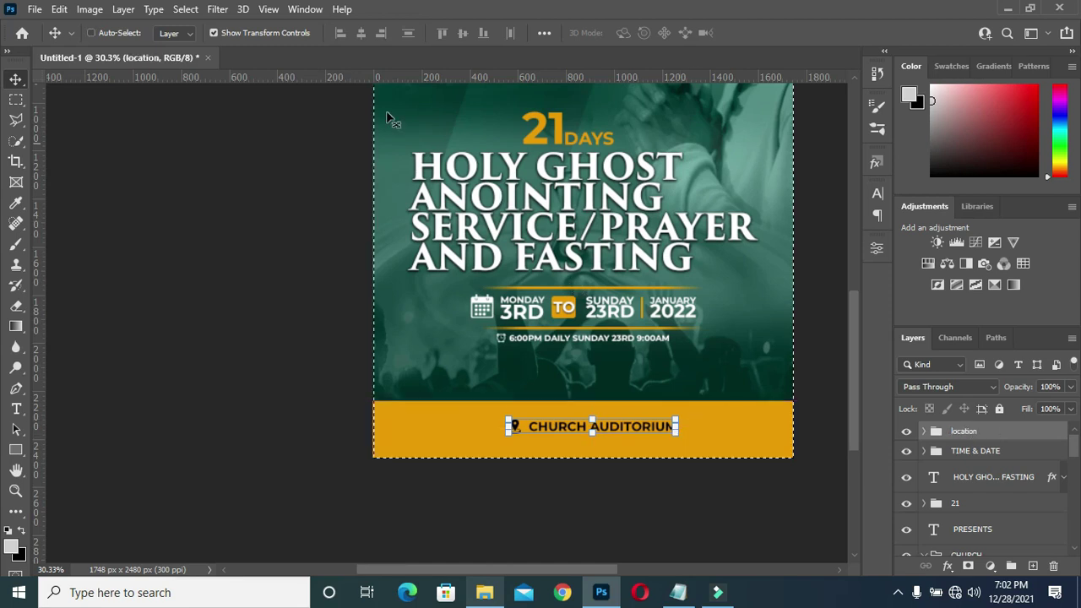
click(360, 32)
key(ctrl+d)
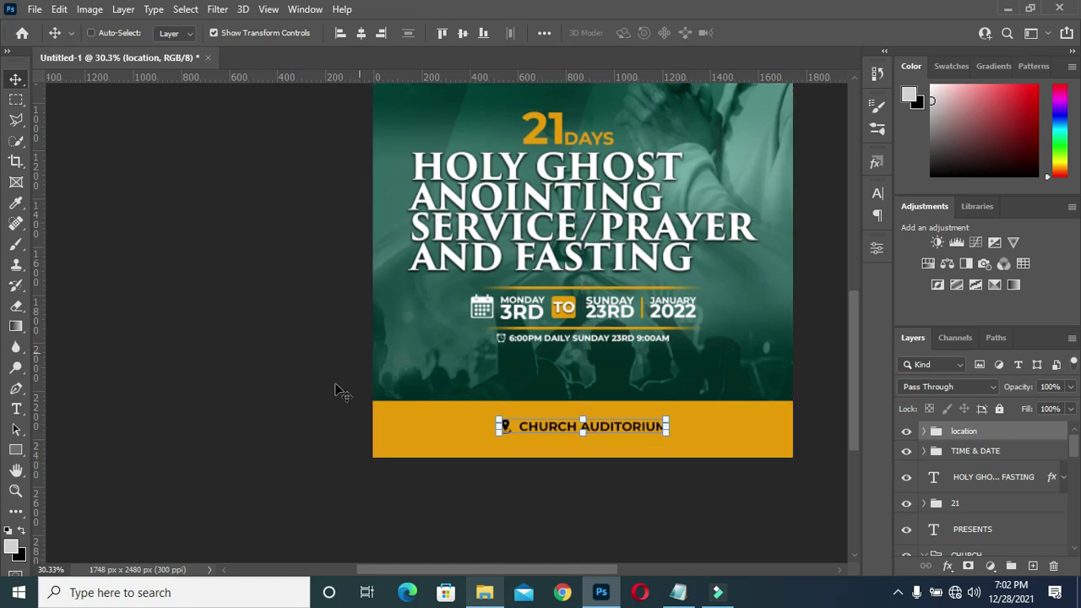
click(278, 381)
scroll(514, 465, down, 2)
scroll(622, 458, down, 2)
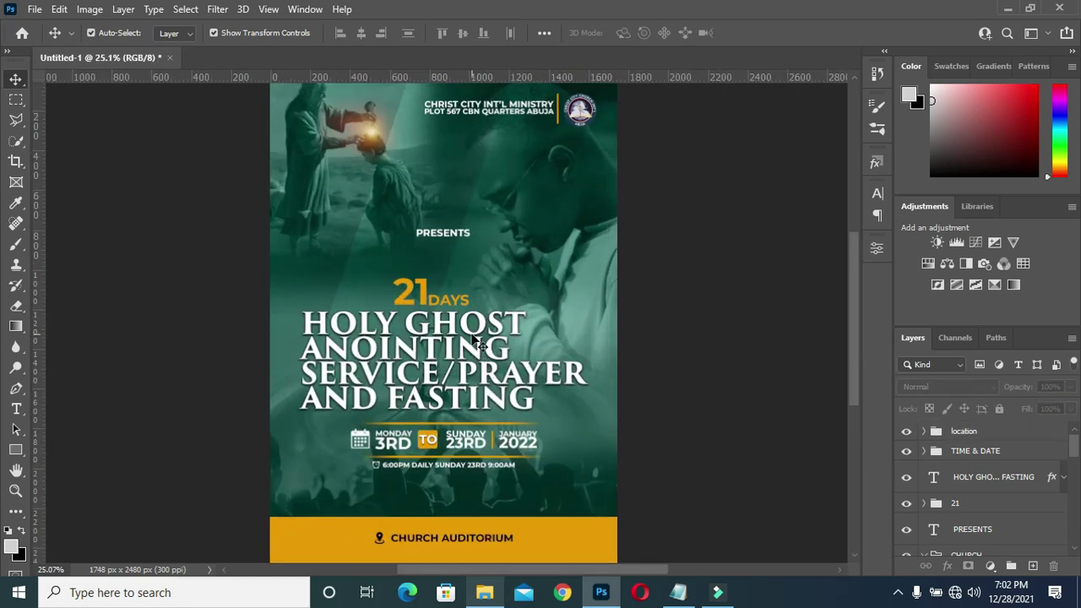
Collapse the CHURCH and BG layer groups and select the top text layers.
scroll(472, 338, down, 1)
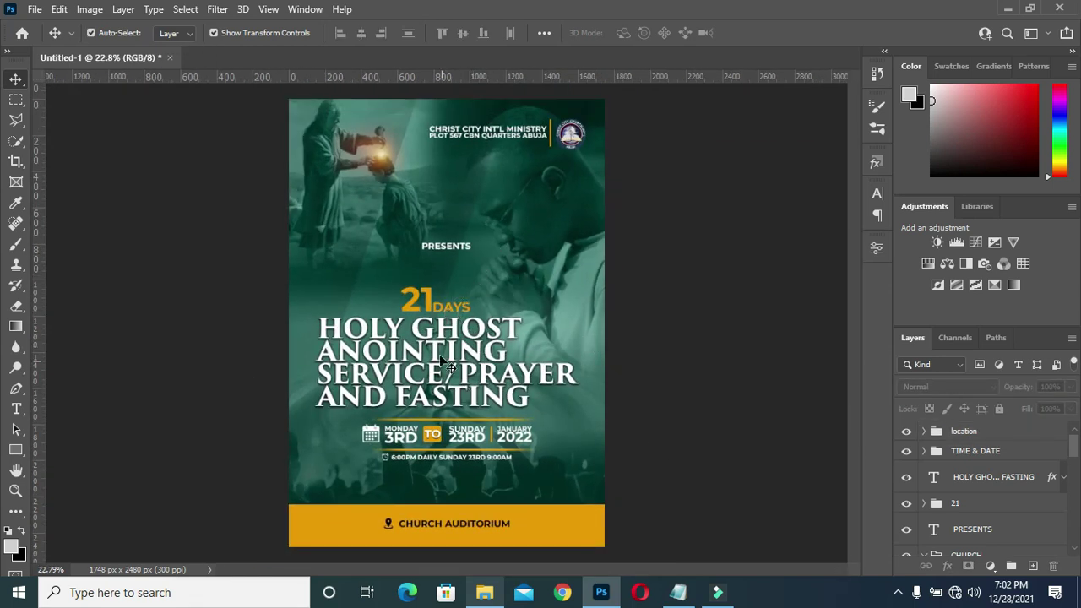
scroll(993, 521, down, 1)
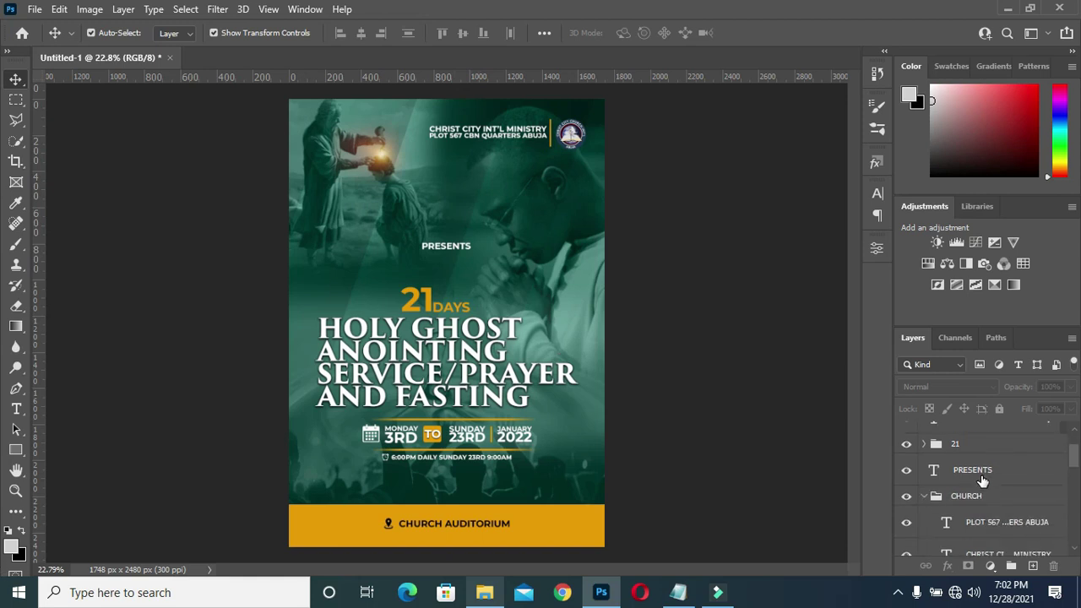
click(924, 495)
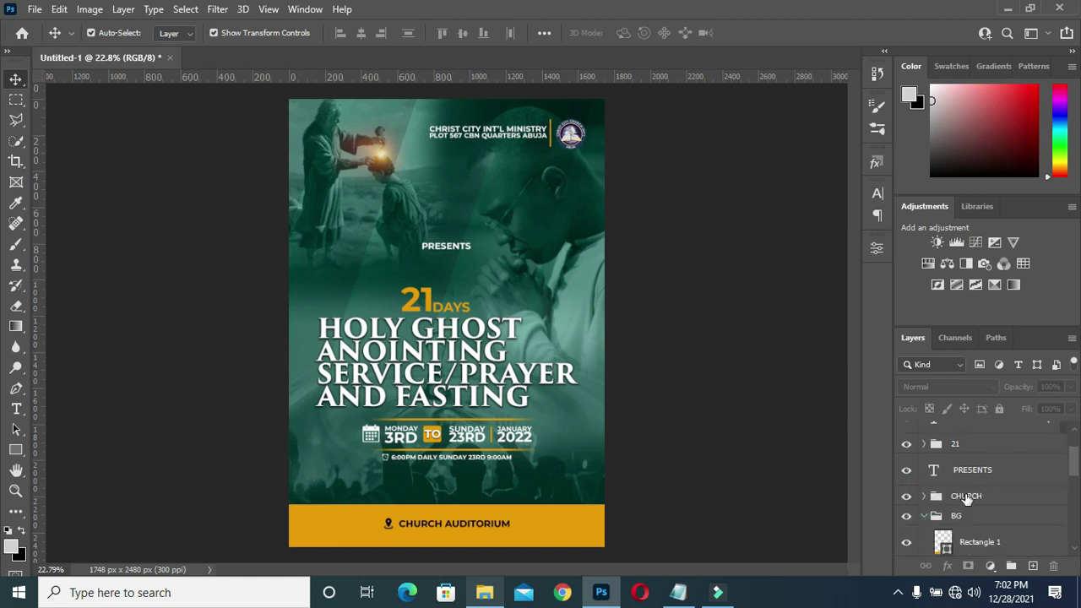
click(925, 516)
click(979, 469)
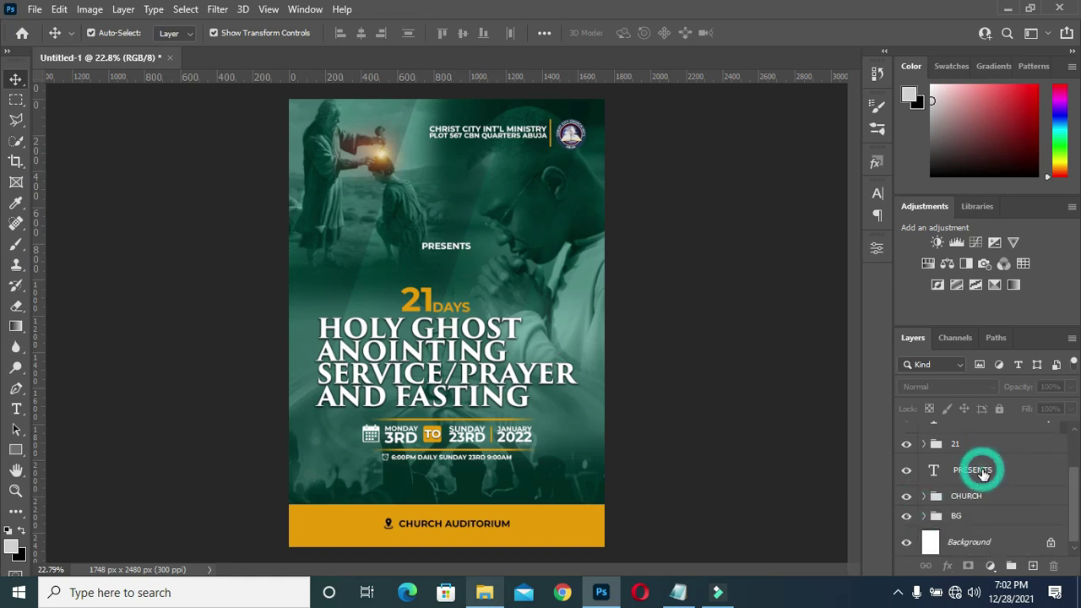
click(984, 471)
scroll(984, 471, up, 1)
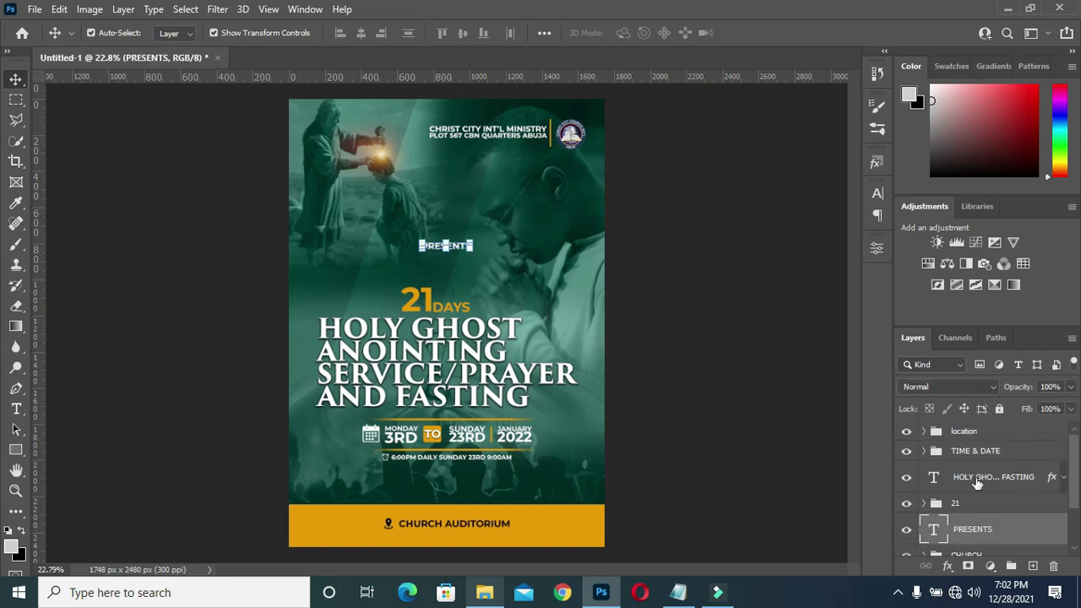
shift+click(976, 478)
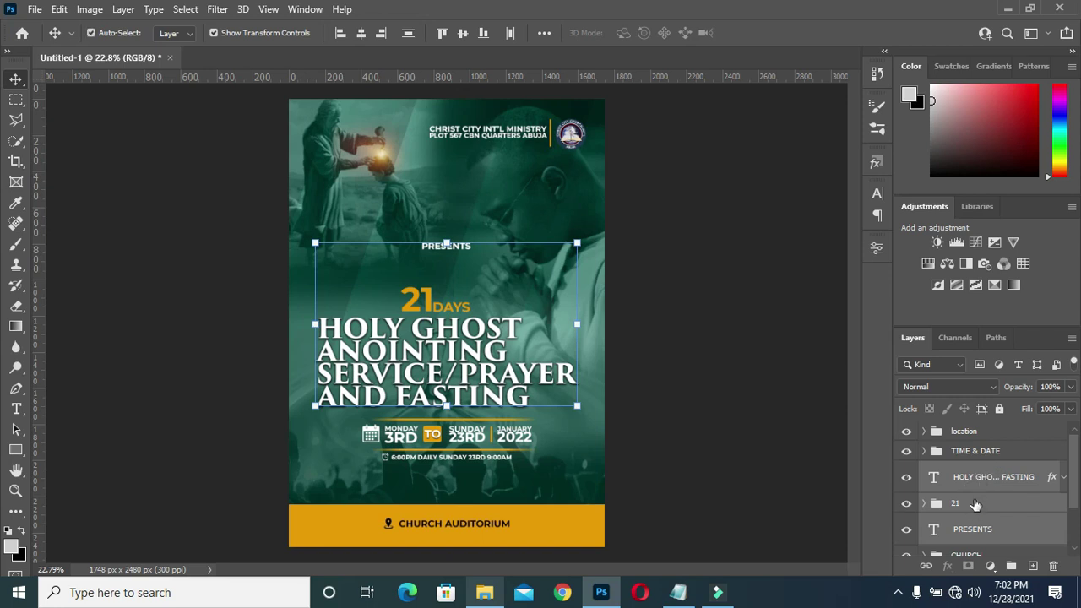
Group the HOLY GHOST title and 21 layers into a group named TEXT.
scroll(979, 478, down, 1)
click(971, 509)
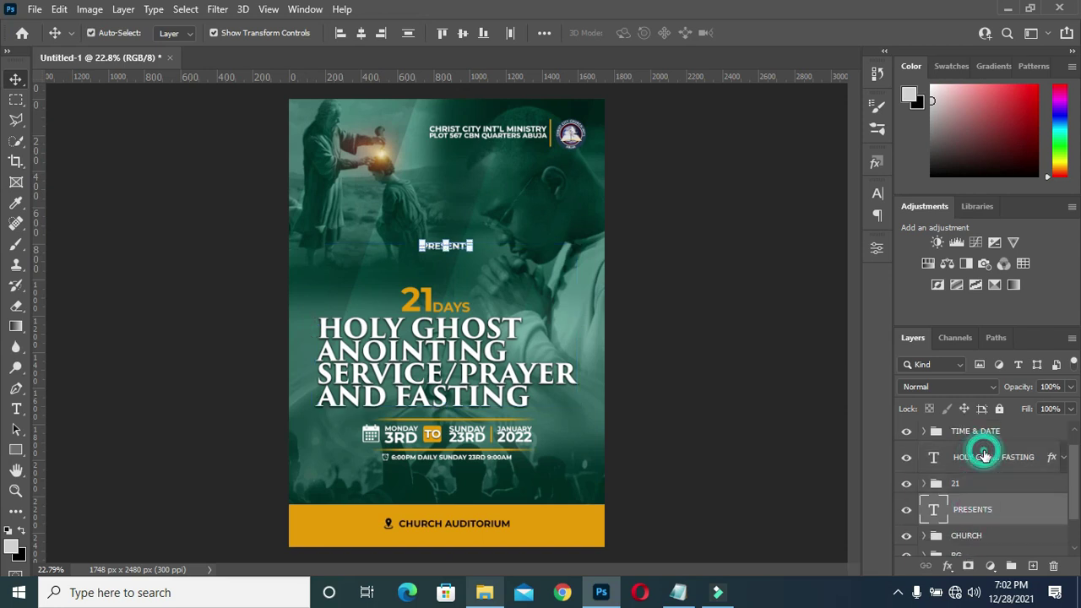
click(986, 456)
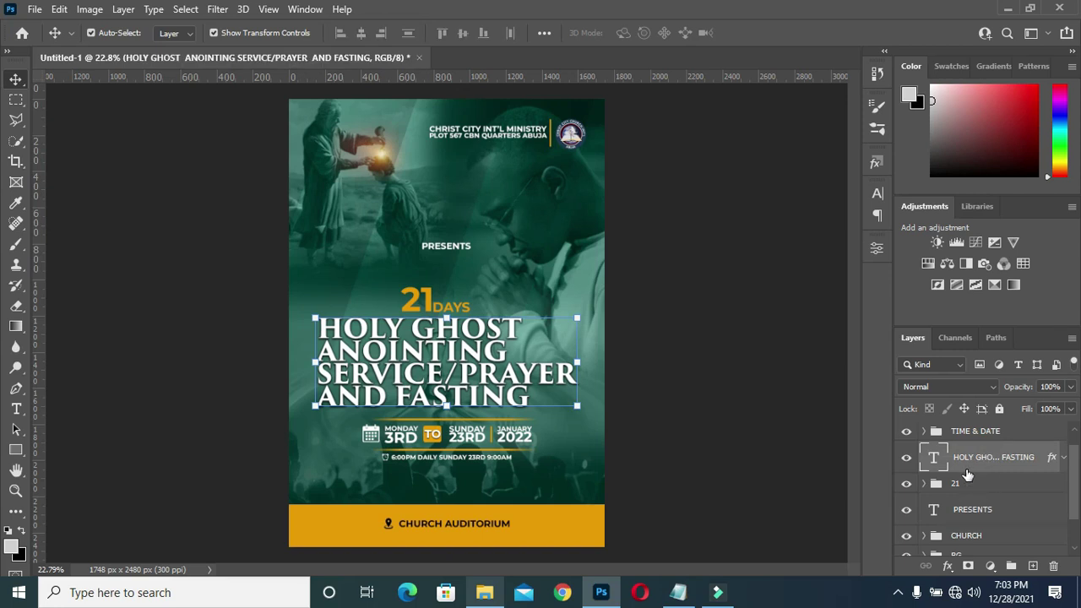
ctrl+click(959, 486)
key(ctrl+g)
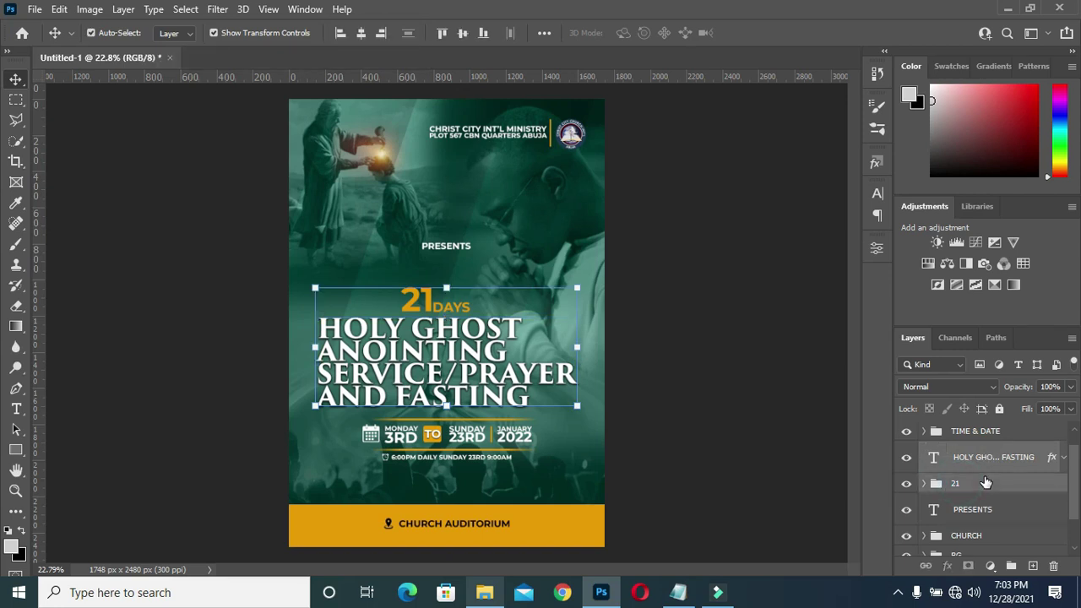
double_click(965, 451)
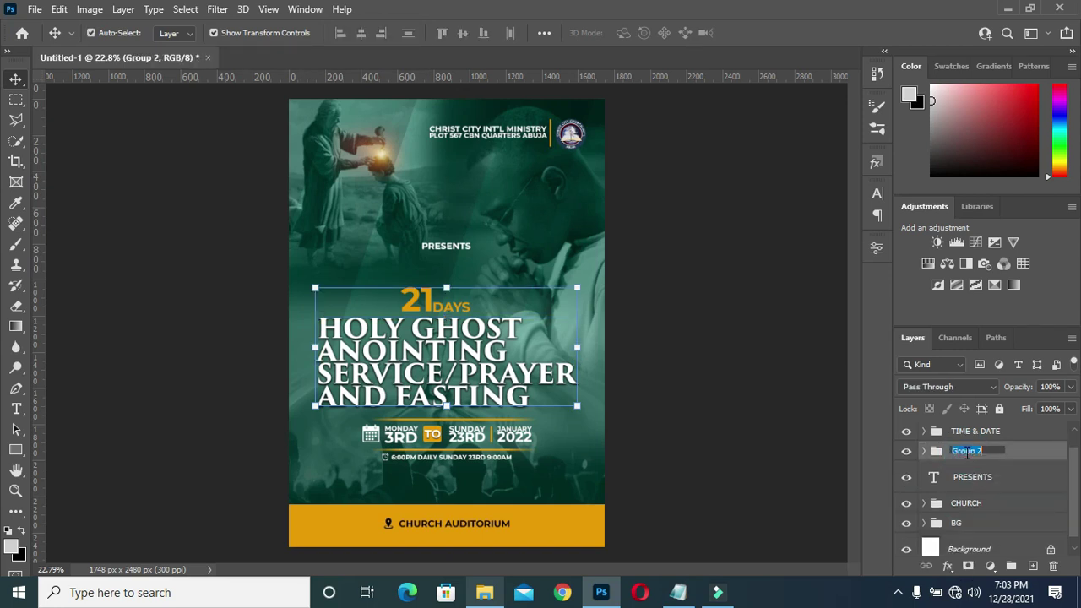
text(TEXT)
key(Return)
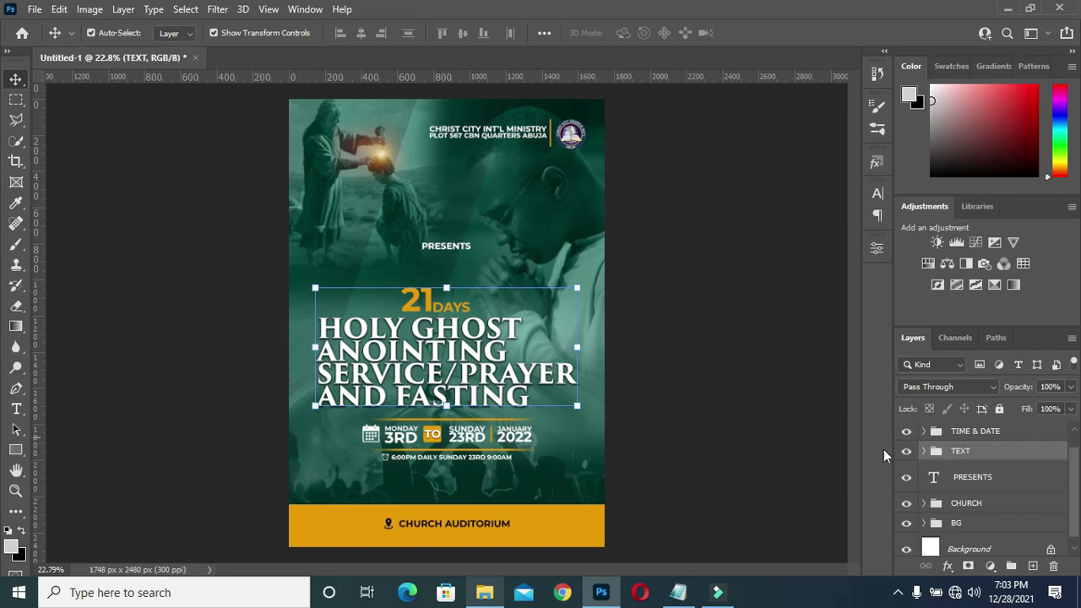
Nudge the TIME & DATE group slightly down with two shift-arrow moves.
click(968, 432)
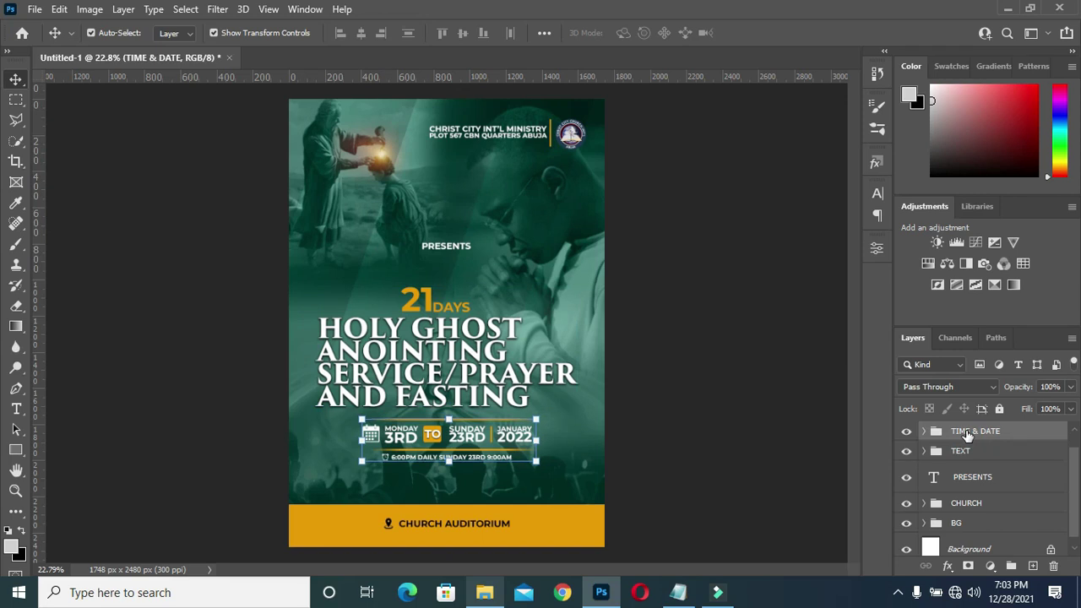
key(shift+Down)
key(shift+Down)
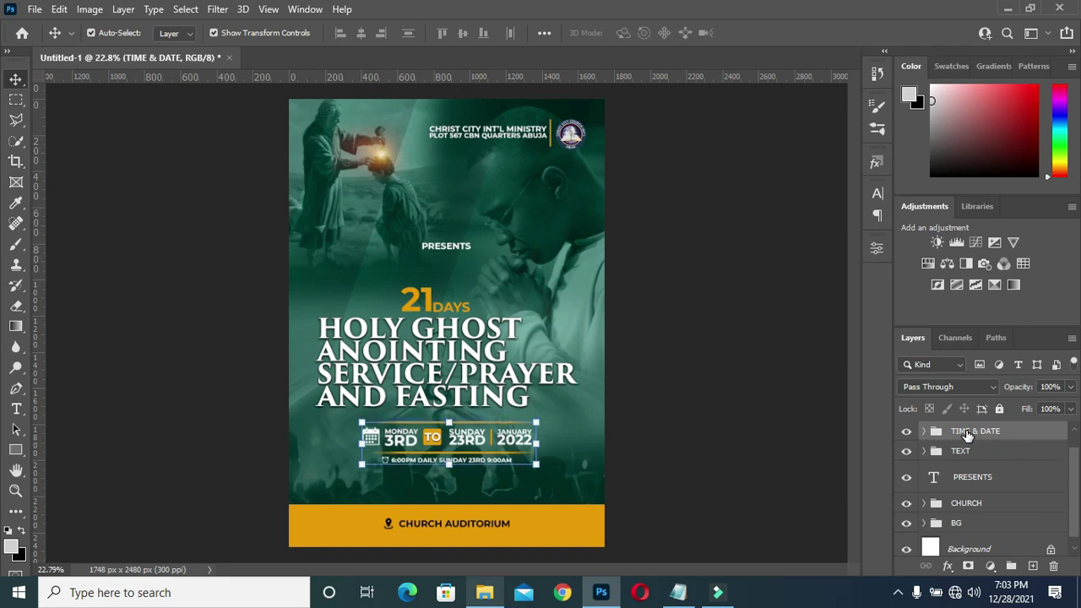
key(shift+Down)
key(ctrl+t)
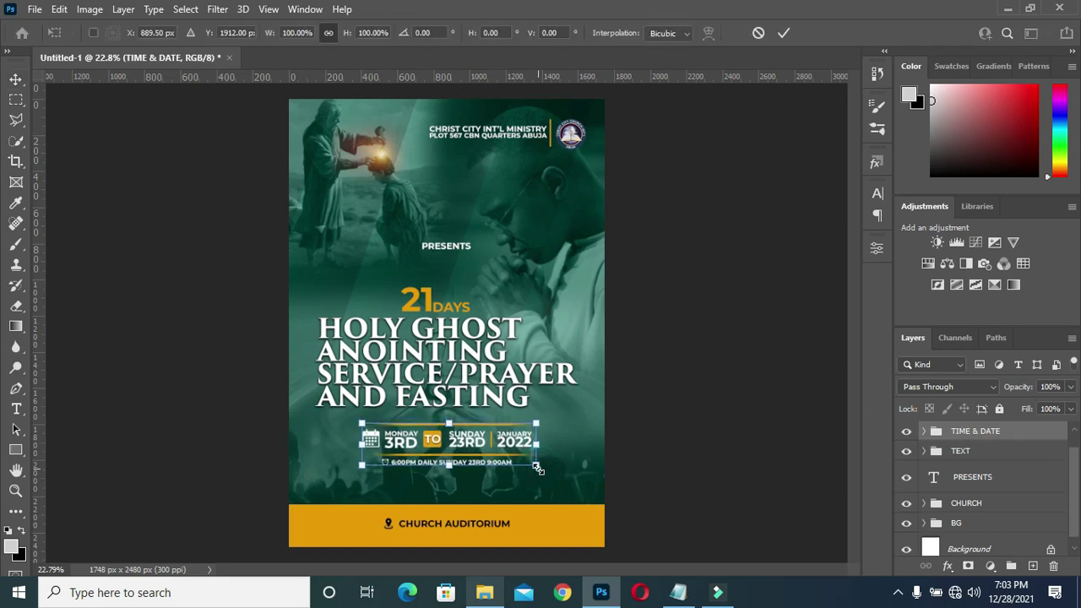
Enlarge the date block to about 122% and the 21 DAYS heading to about 146%.
drag(537, 469, 557, 473)
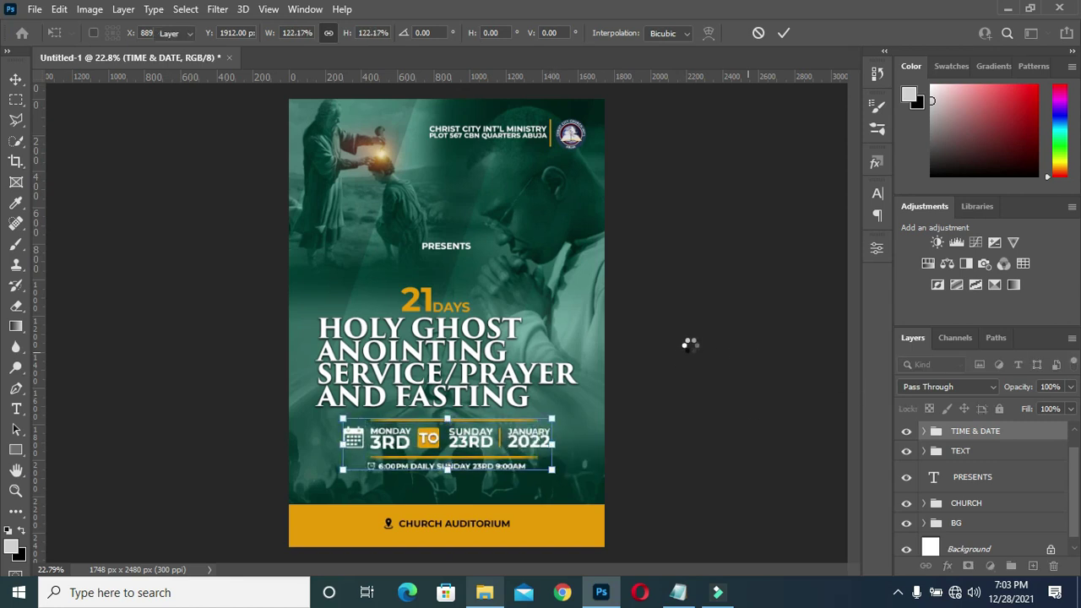
click(688, 329)
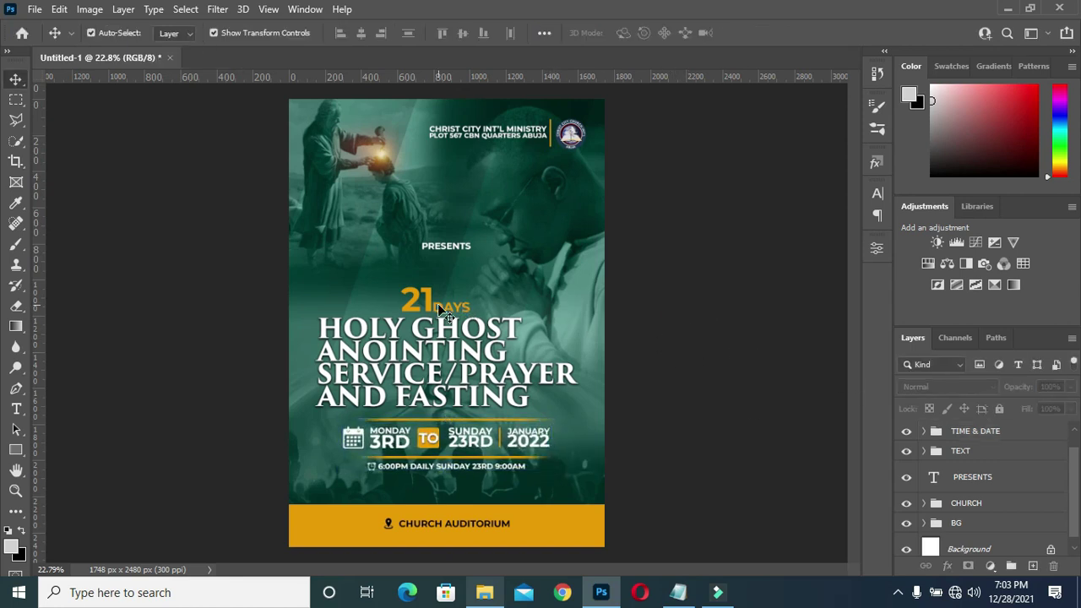
click(925, 452)
click(980, 478)
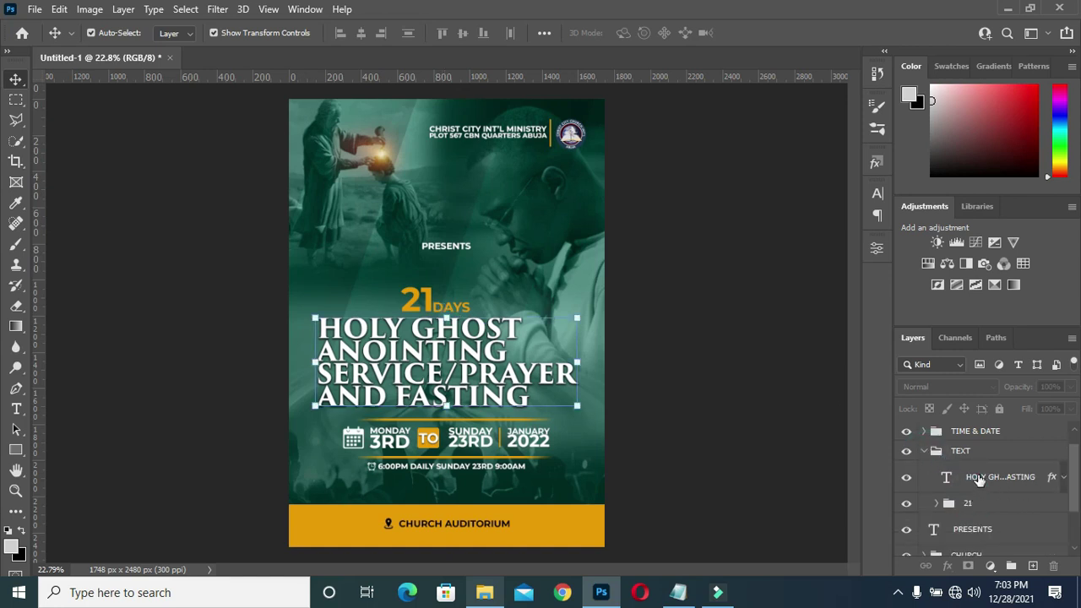
scroll(992, 486, down, 1)
click(983, 485)
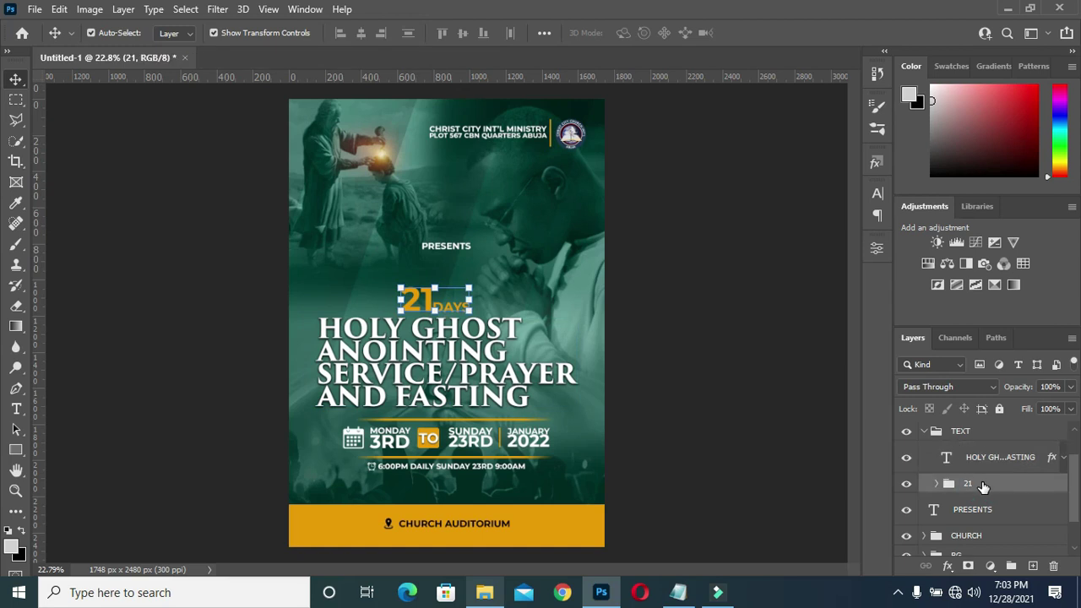
click(400, 287)
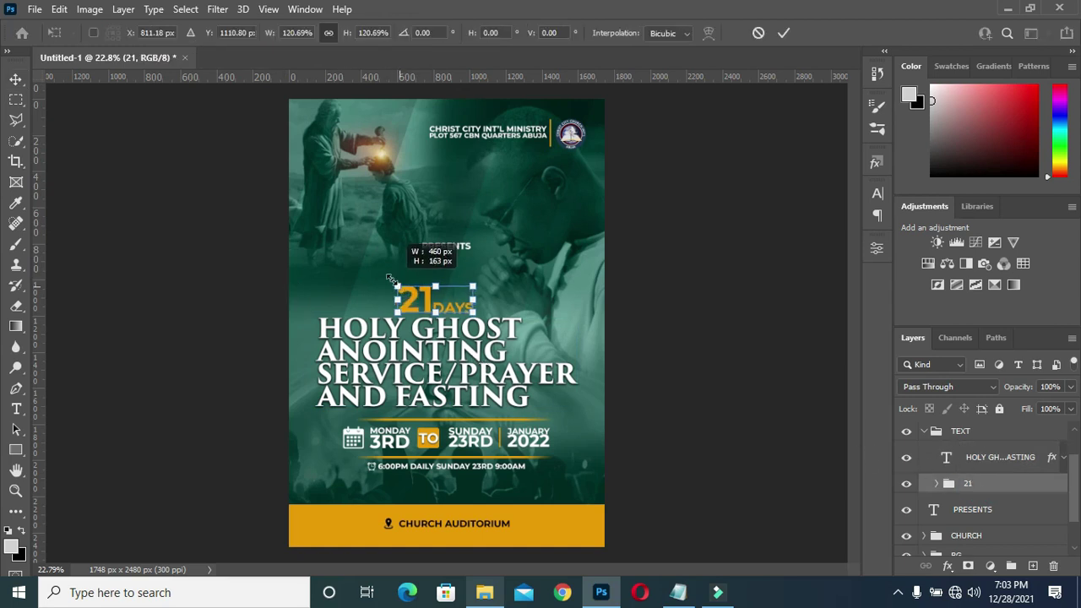
drag(401, 287, 385, 282)
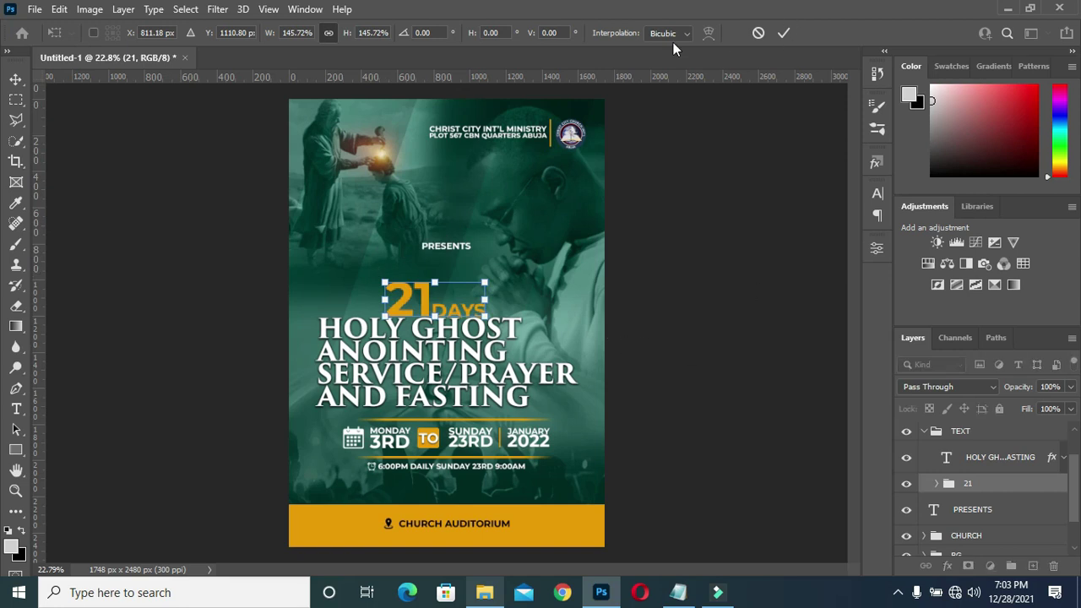
key(Return)
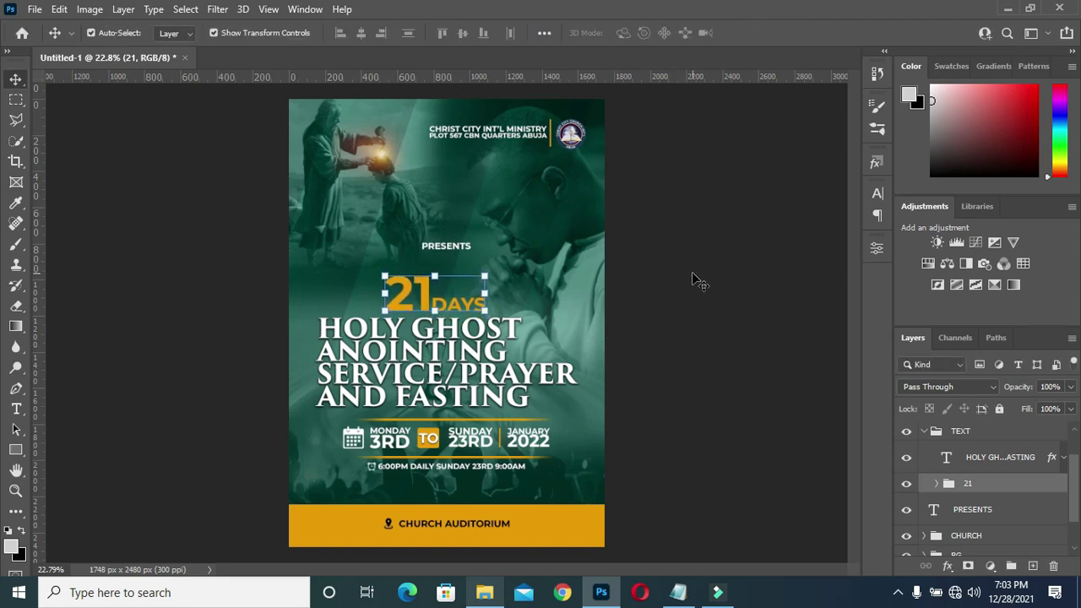
Move the PRESENTS text up slightly.
click(503, 251)
scroll(575, 236, down, 1)
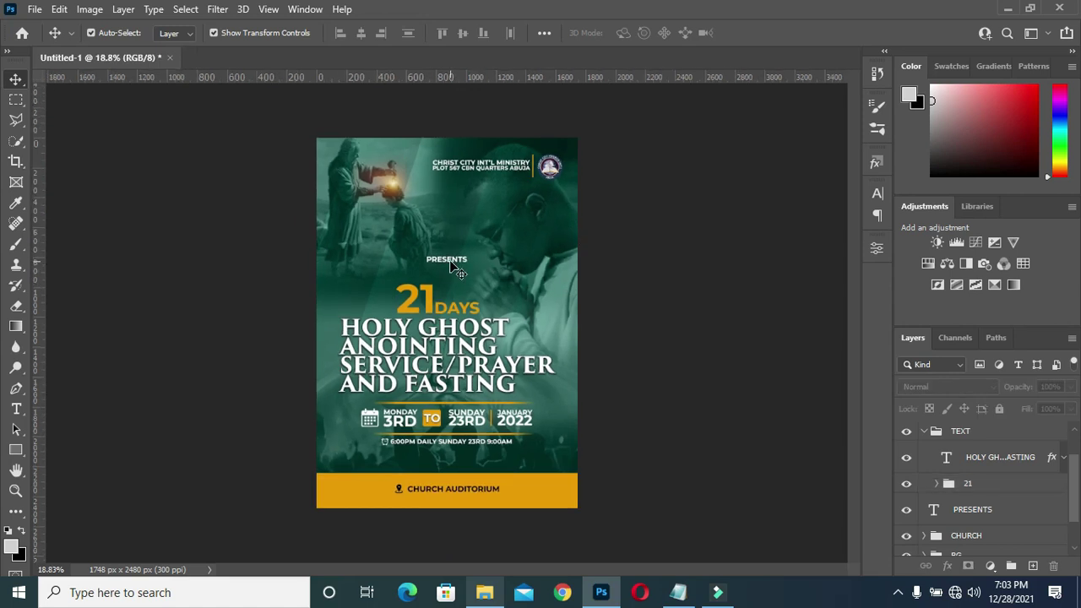
drag(454, 266, 453, 263)
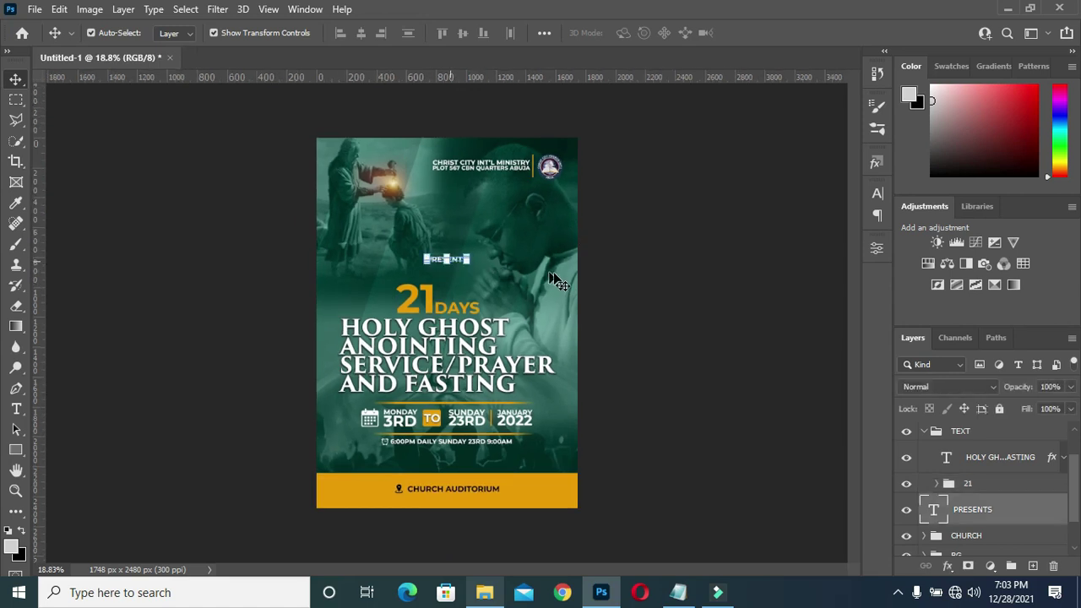
click(675, 253)
scroll(628, 295, down, 1)
scroll(641, 271, up, 1)
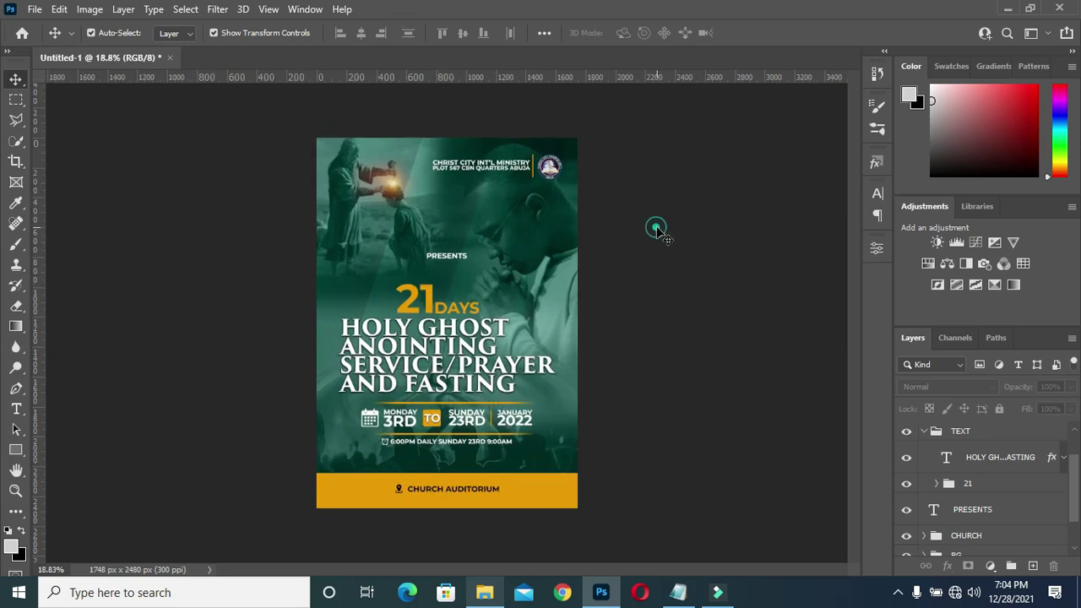
Put the PRESENTS layer into its own group named PRESENT:.
click(928, 432)
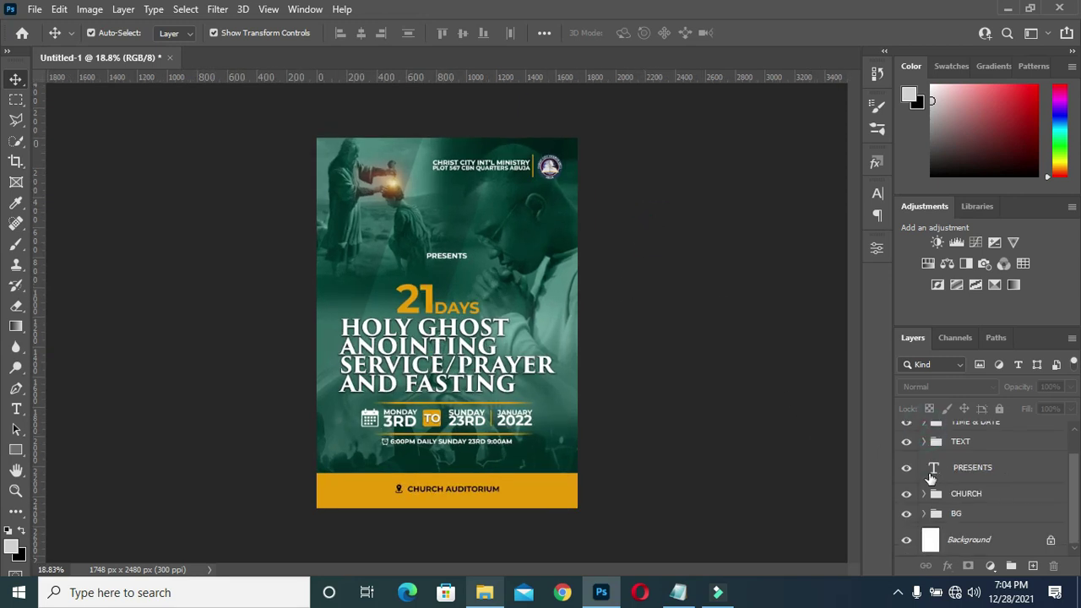
click(979, 470)
key(ctrl+g)
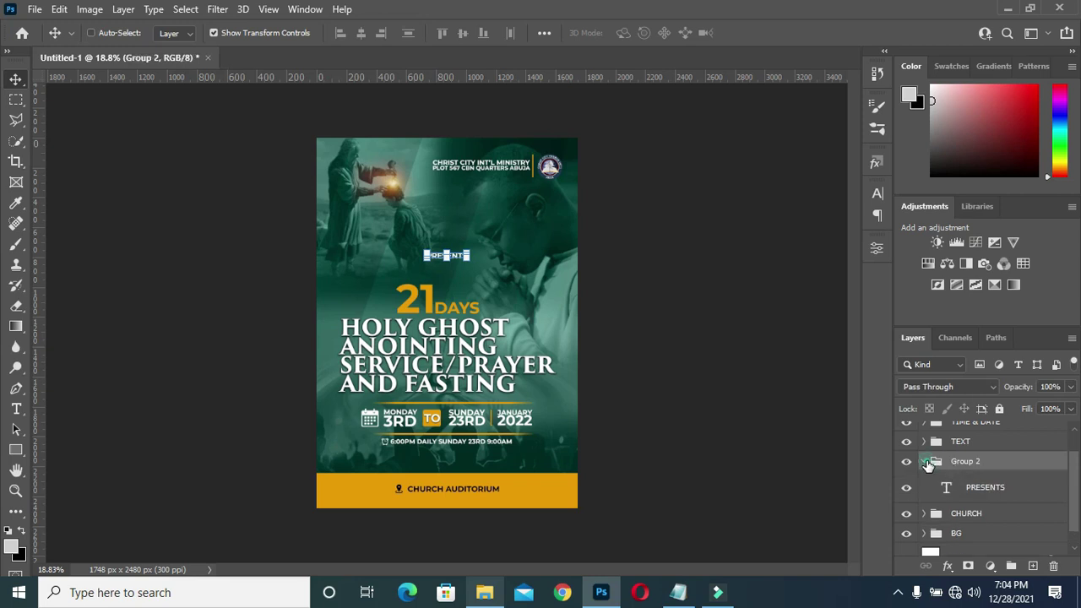
double_click(964, 474)
text(PRESENTS)
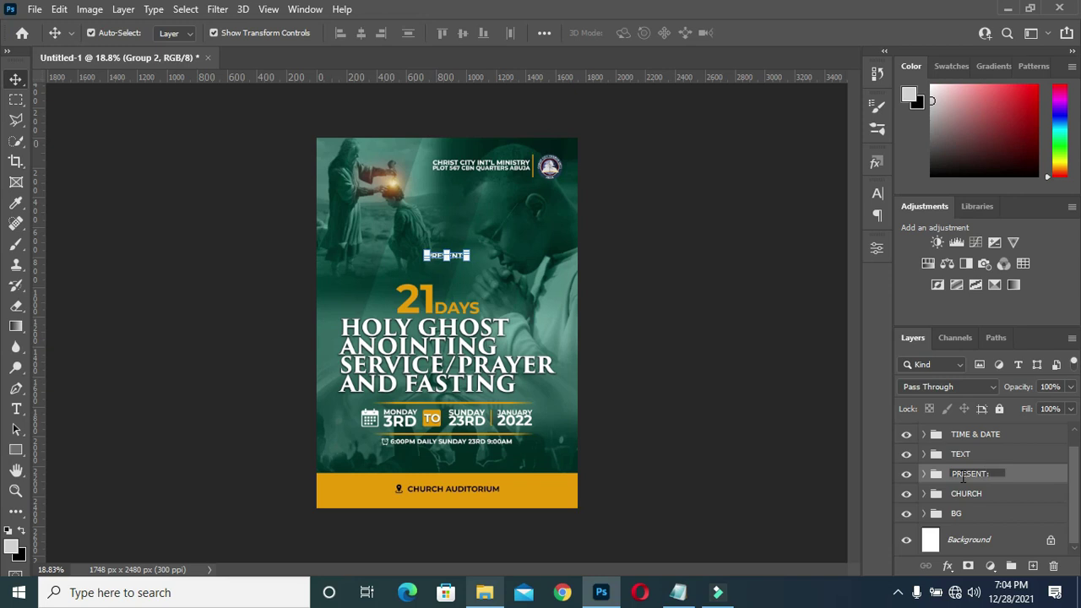
key(Return)
Stamp a merged copy of all visible layers onto a new top layer.
scroll(946, 498, up, 1)
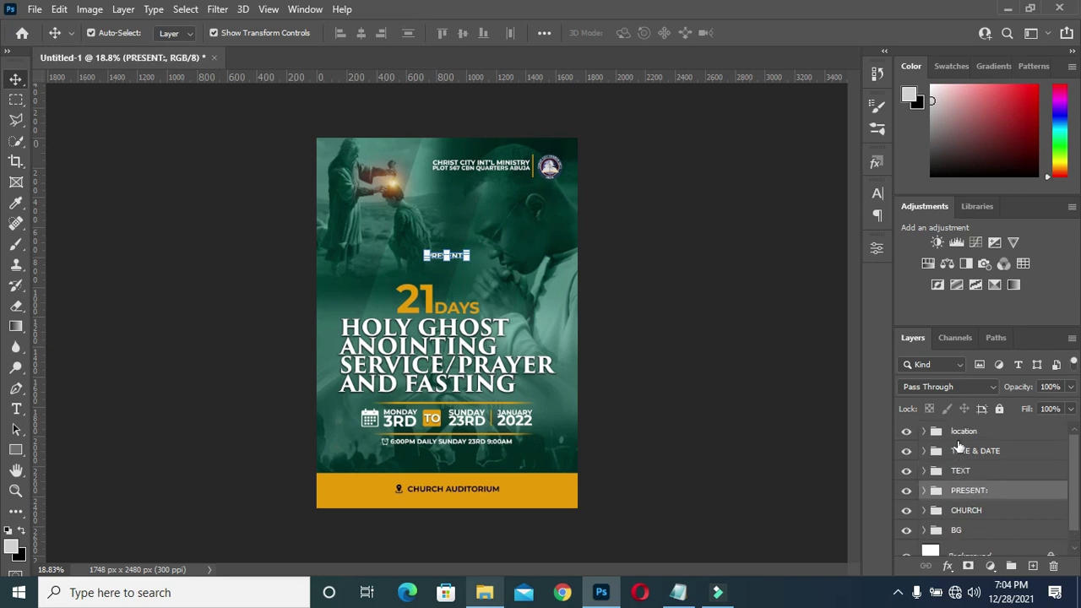
click(775, 393)
scroll(237, 167, up, 1)
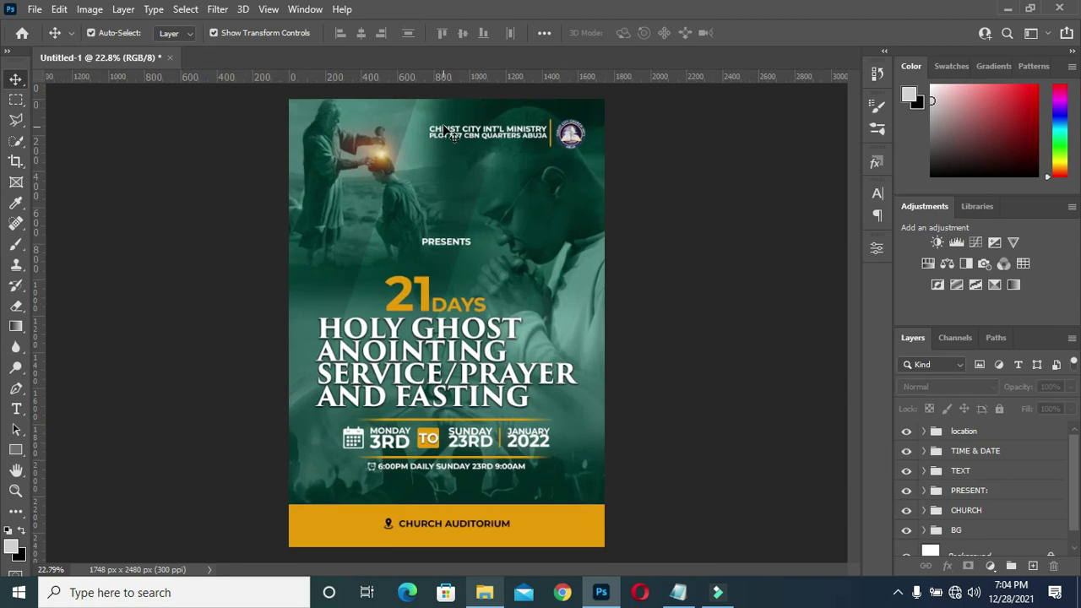
scroll(236, 168, down, 2)
scroll(477, 354, up, 1)
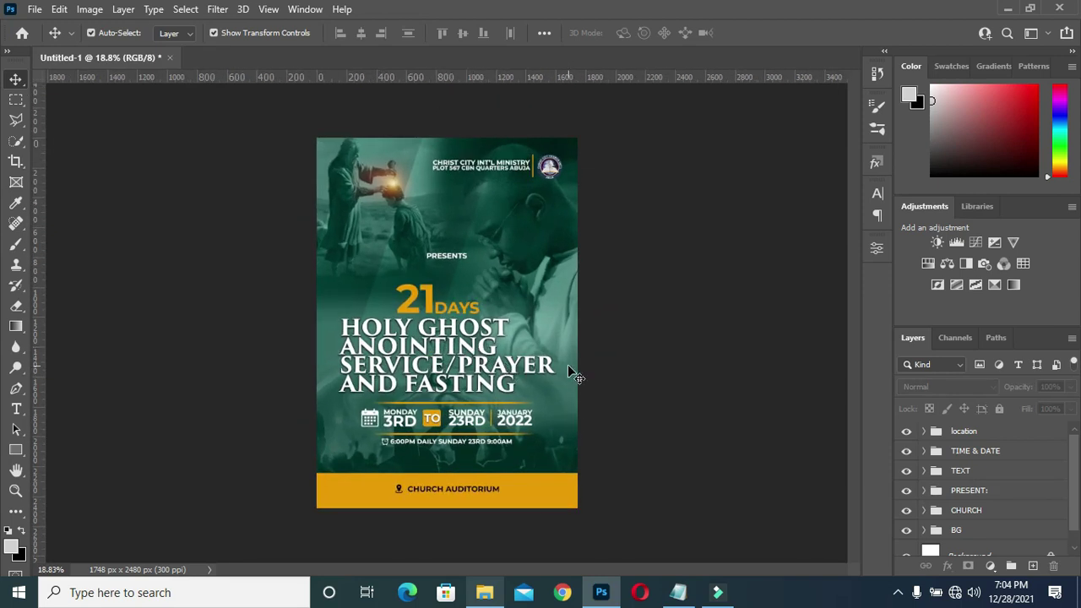
key(ctrl+alt+shift+e)
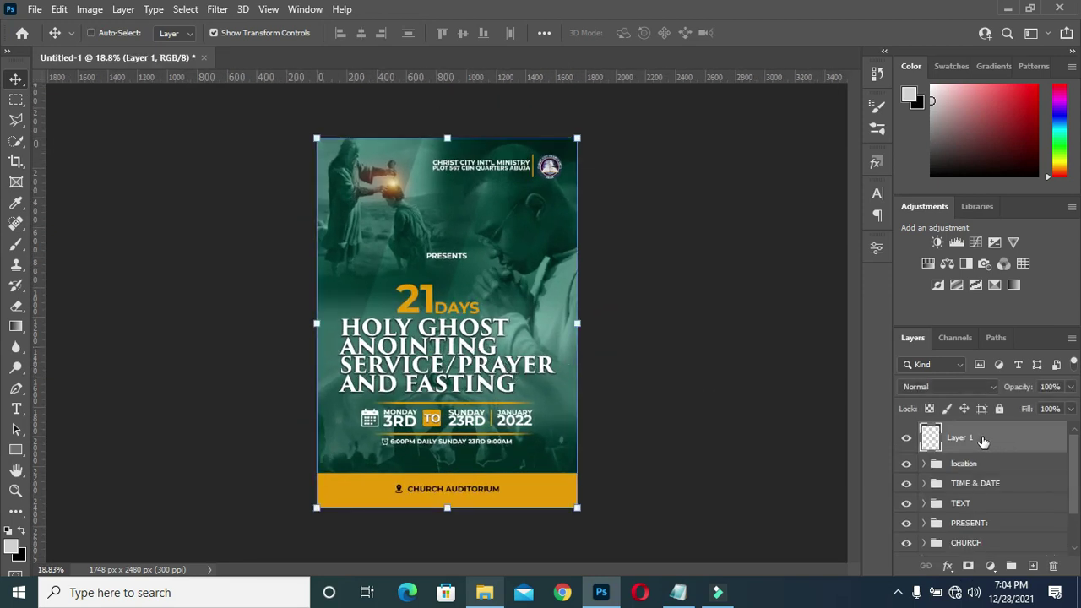
click(222, 10)
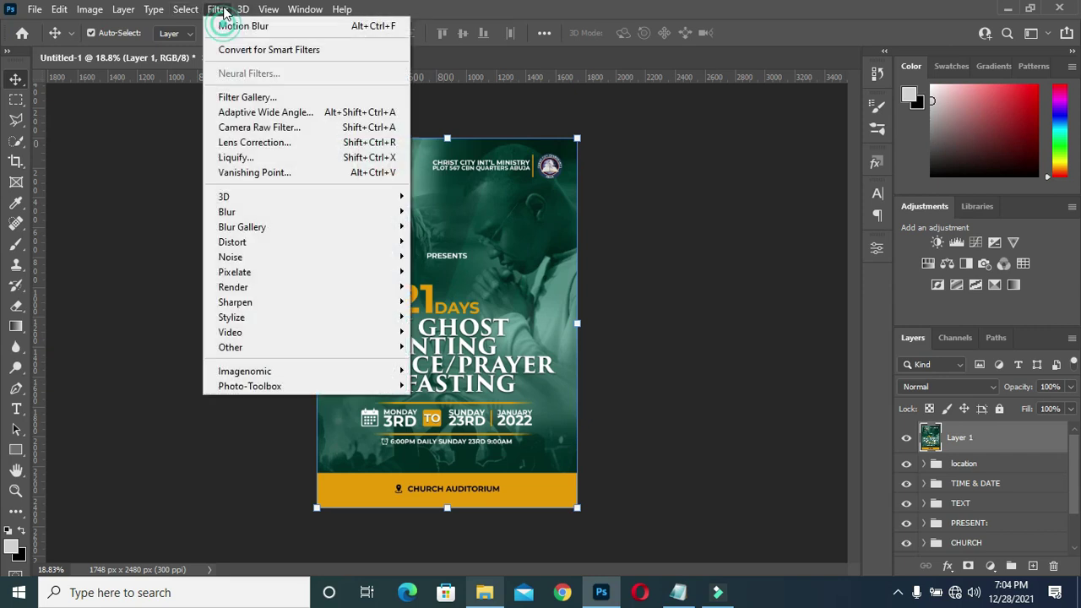
click(253, 127)
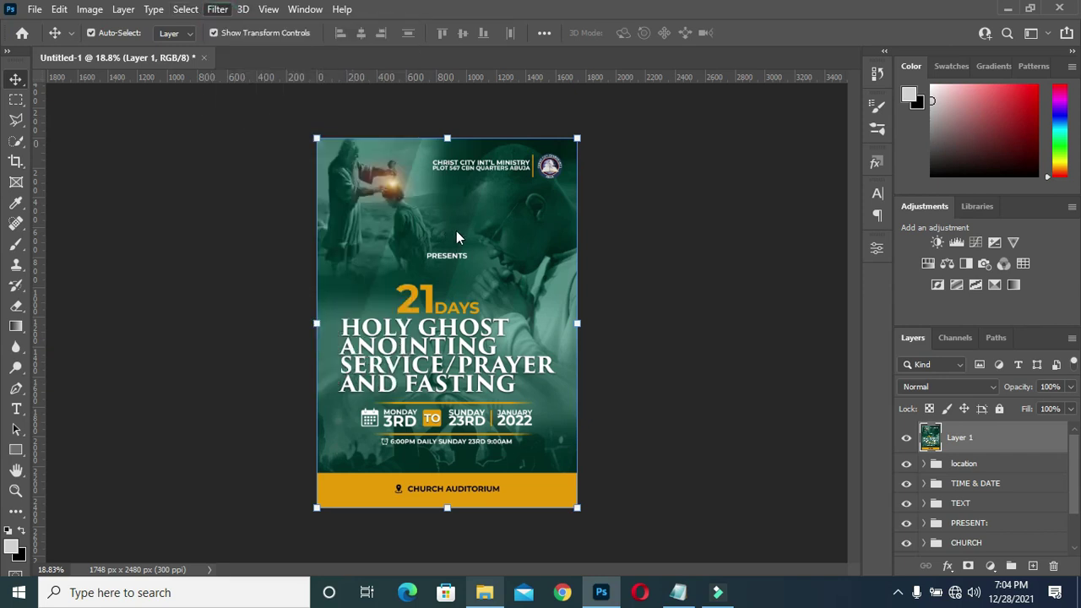
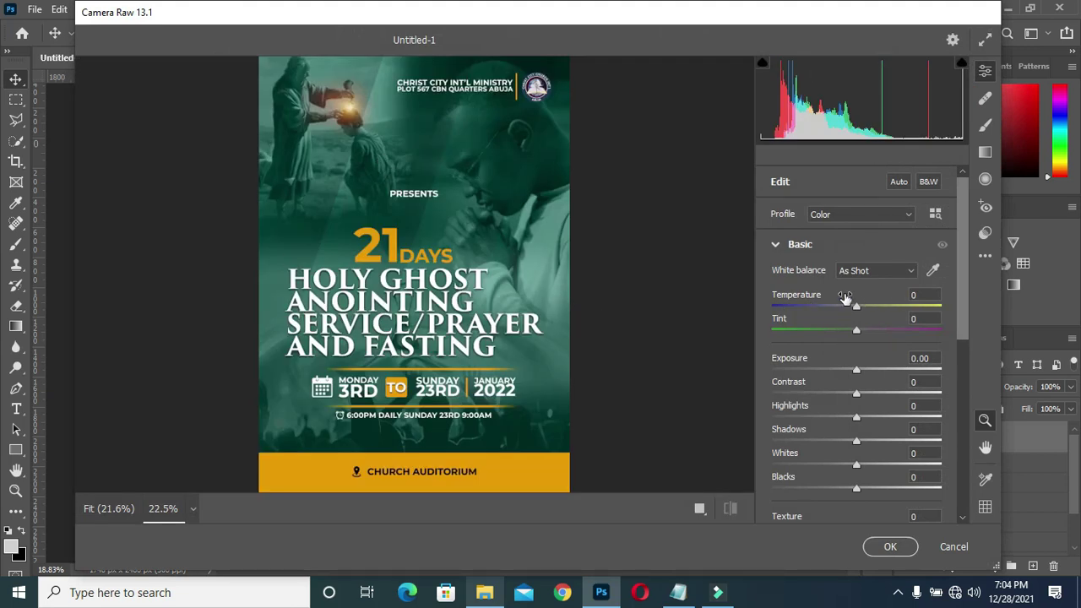
In Camera Raw's Basic panel, set Temperature -13, Tint +13 and Contrast +35, and begin setting Shadows to -26.
click(920, 294)
text(13)
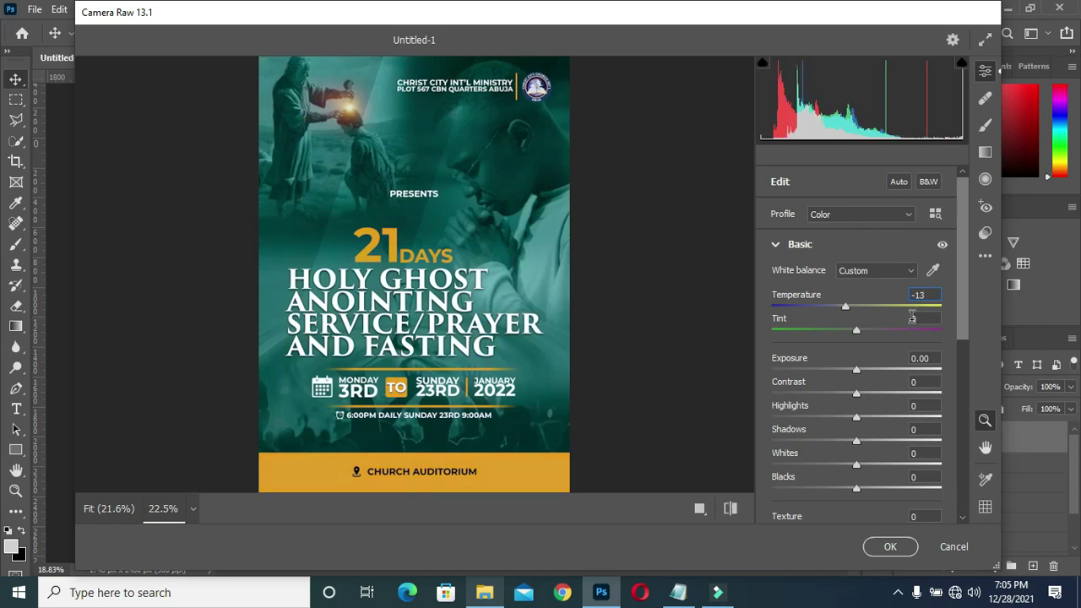
click(926, 318)
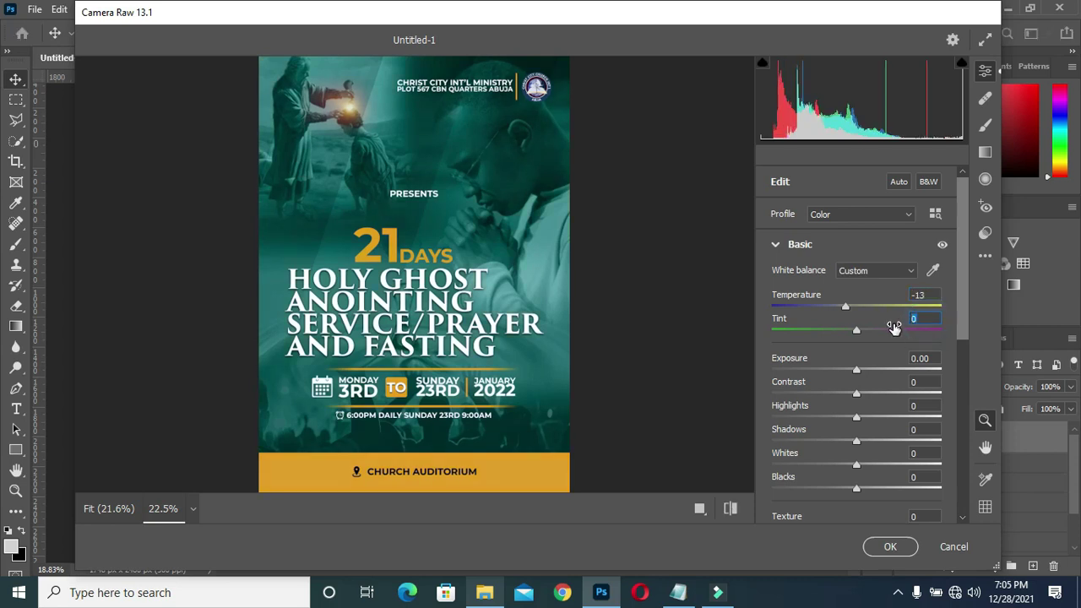
text(+13)
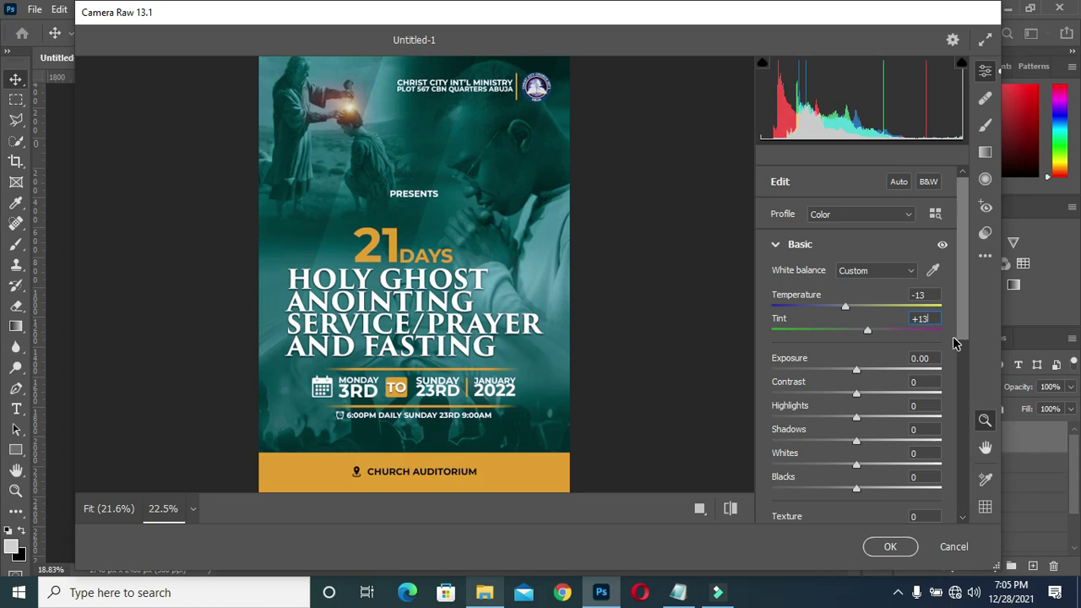
click(926, 381)
text(35)
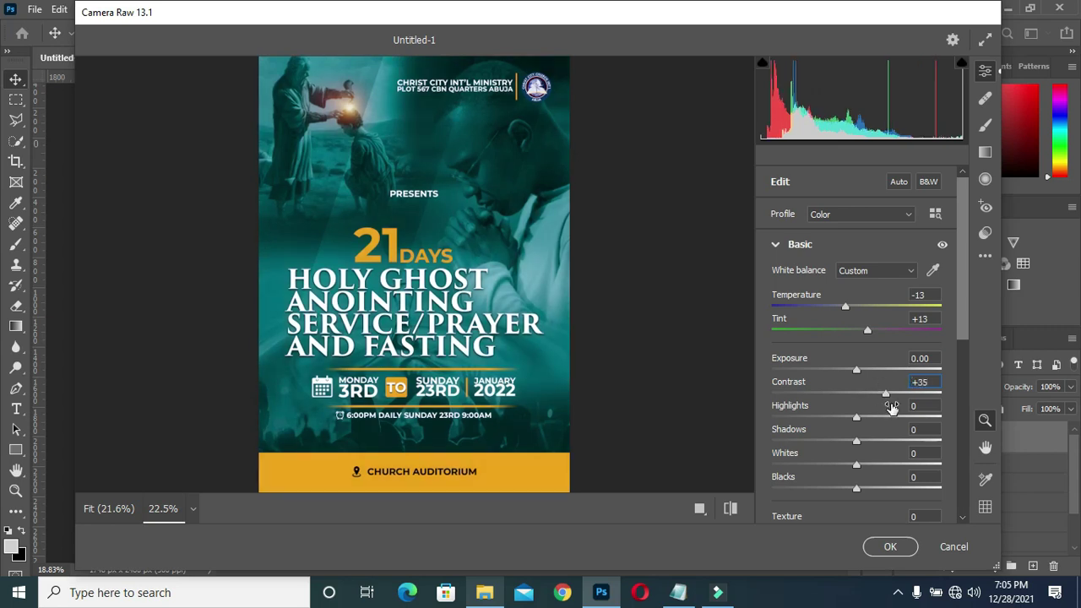
click(923, 431)
Finish Shadows at -26 and raise Clarity to +17.
text(6)
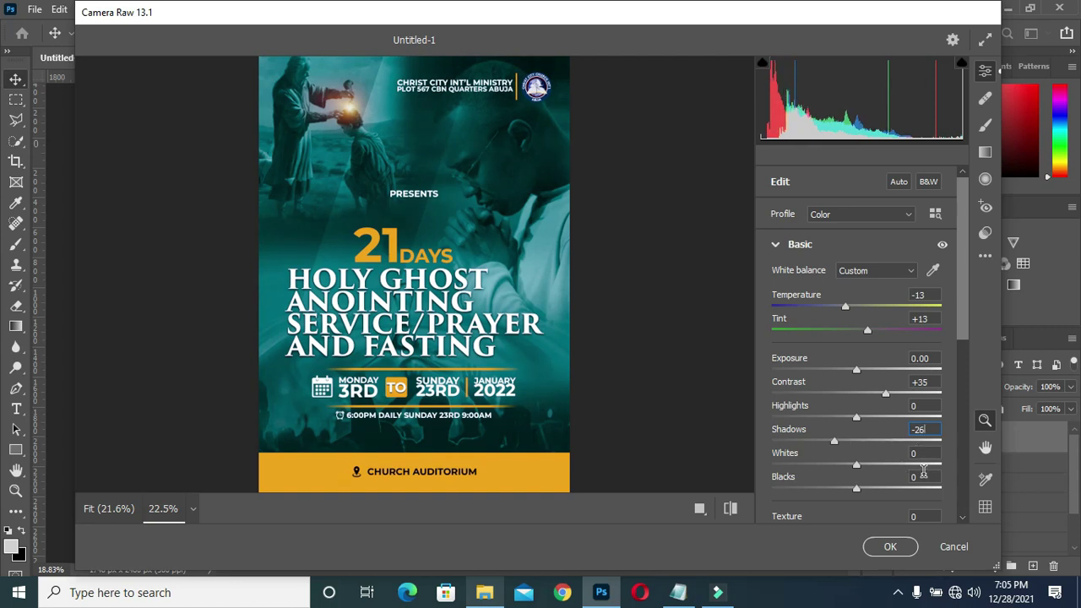
scroll(924, 473, down, 1)
scroll(924, 456, down, 2)
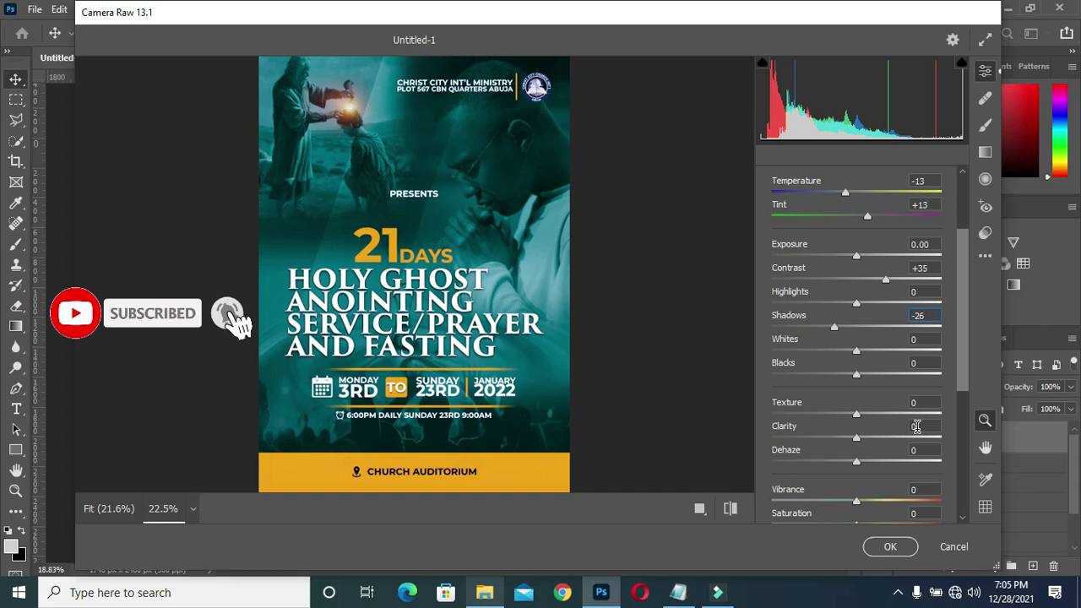
click(916, 426)
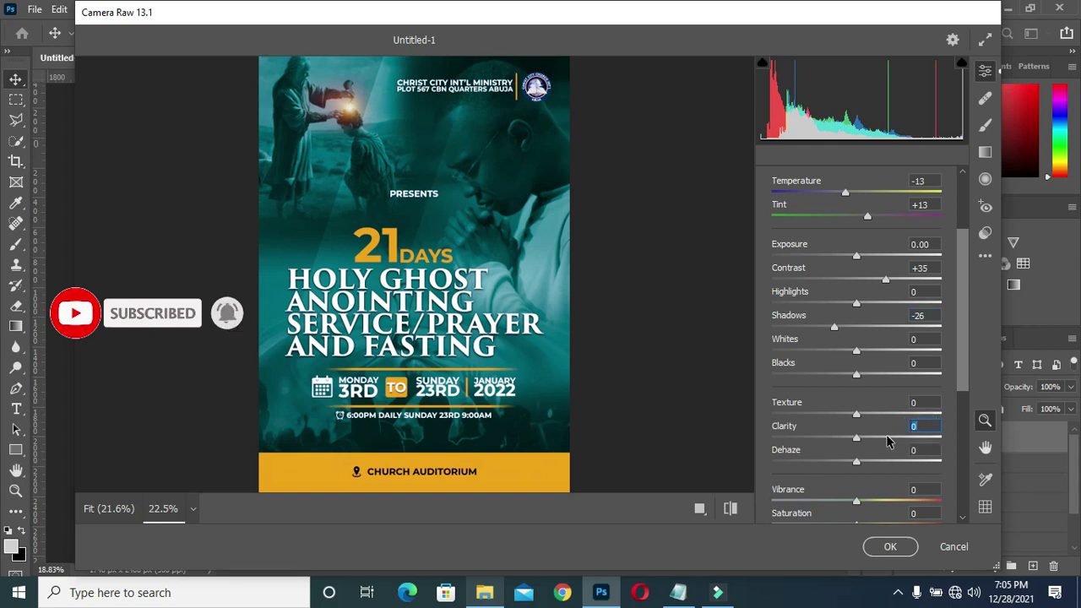
text(7)
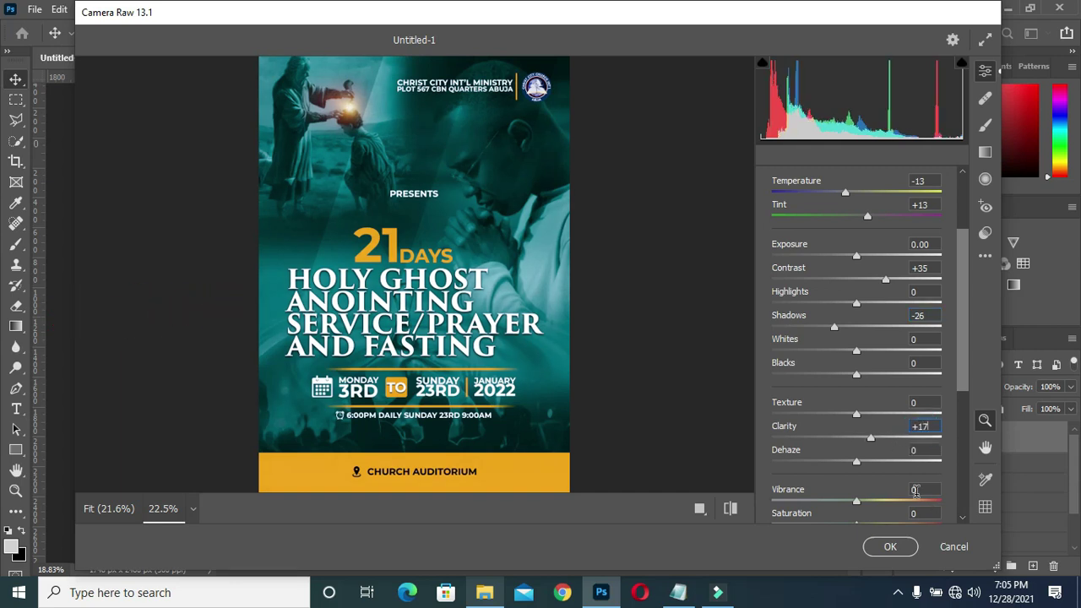
Set Dehaze to +16 and apply the Camera Raw grade to Layer 1.
click(928, 450)
text(6)
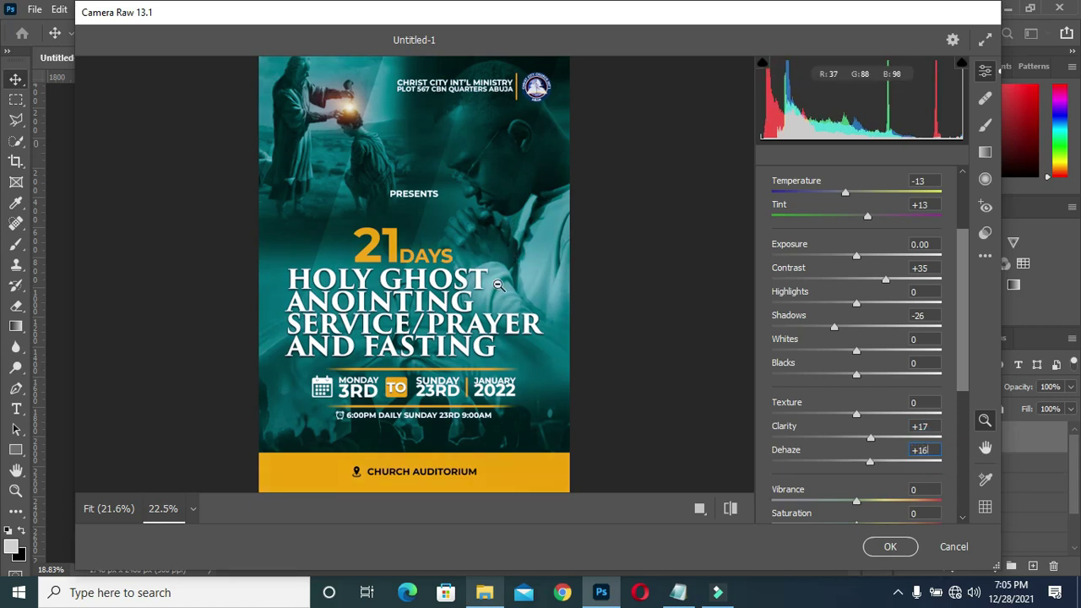
click(887, 547)
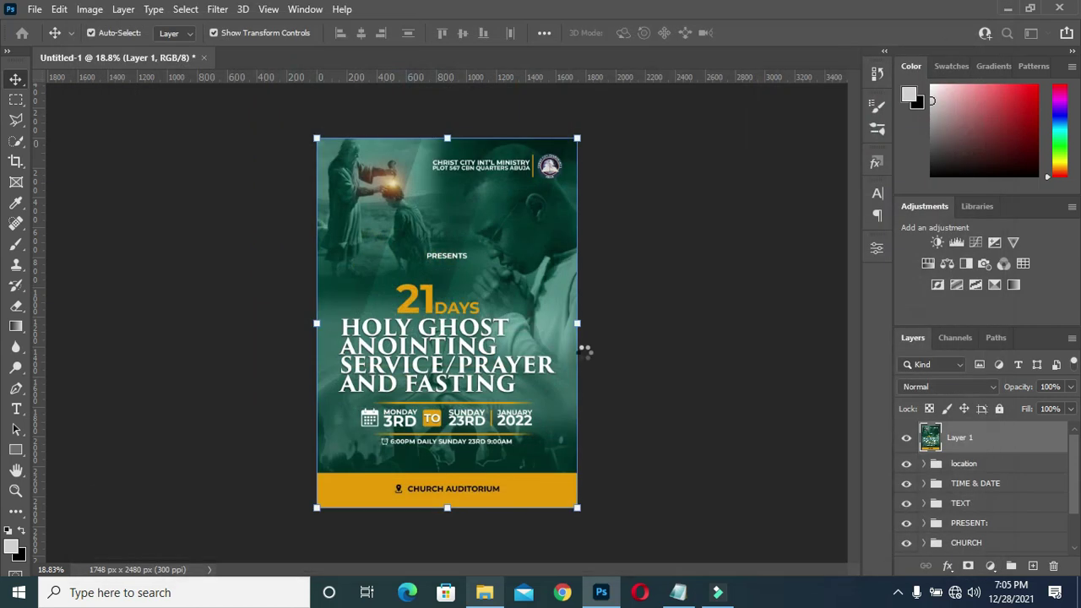